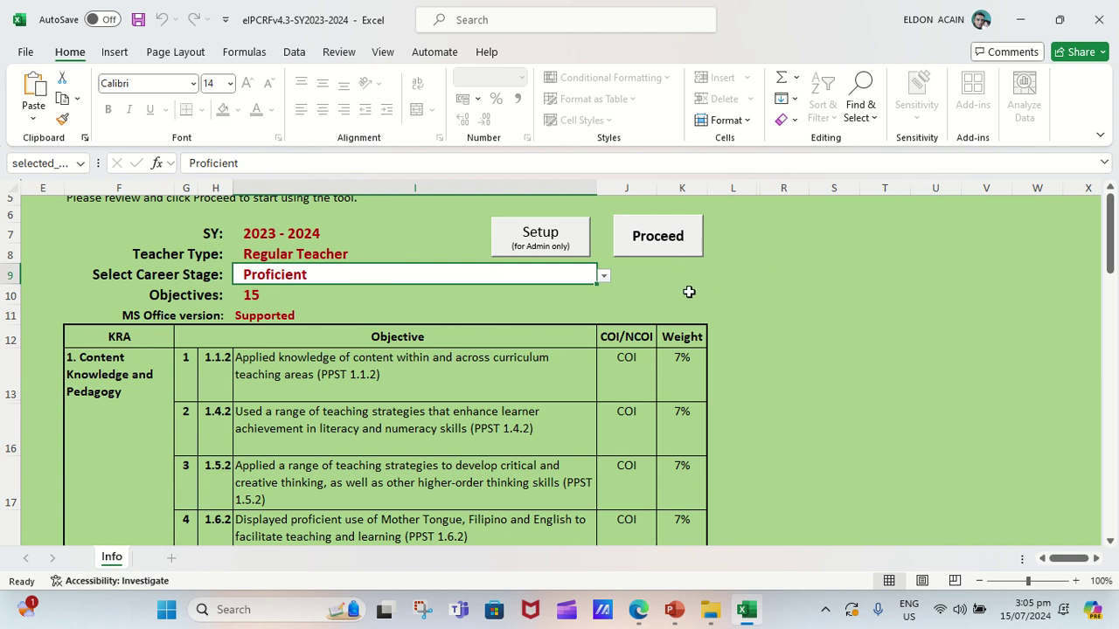
Proceed with the Proficient career stage and agree to the data privacy notice.
{"action": "key", "text": "F2"}
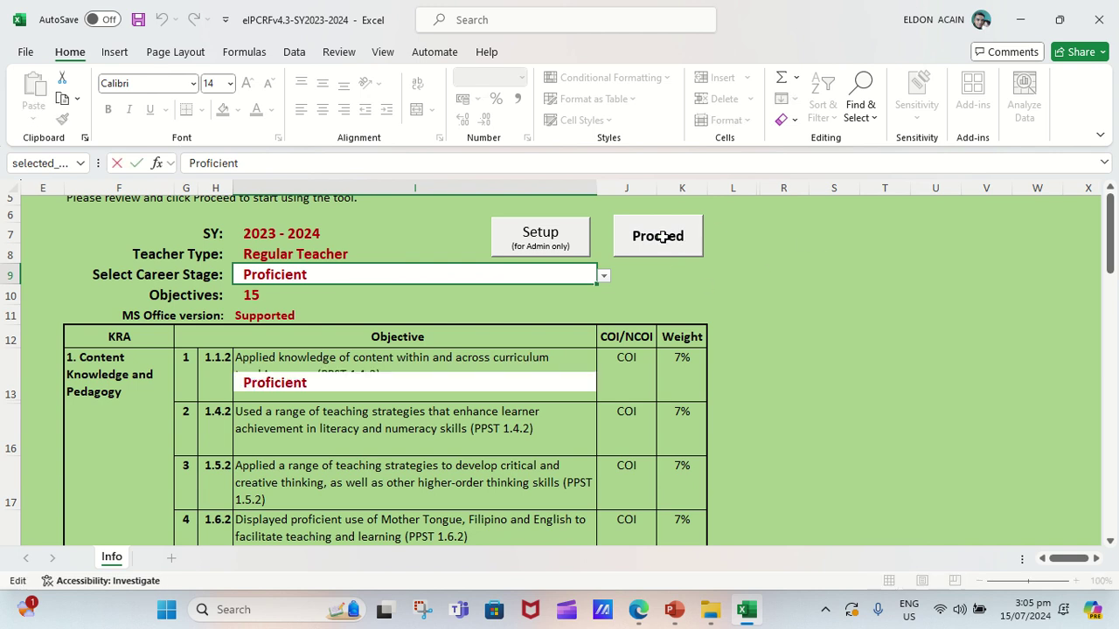
{"action": "left_click", "coordinate": [662, 236]}
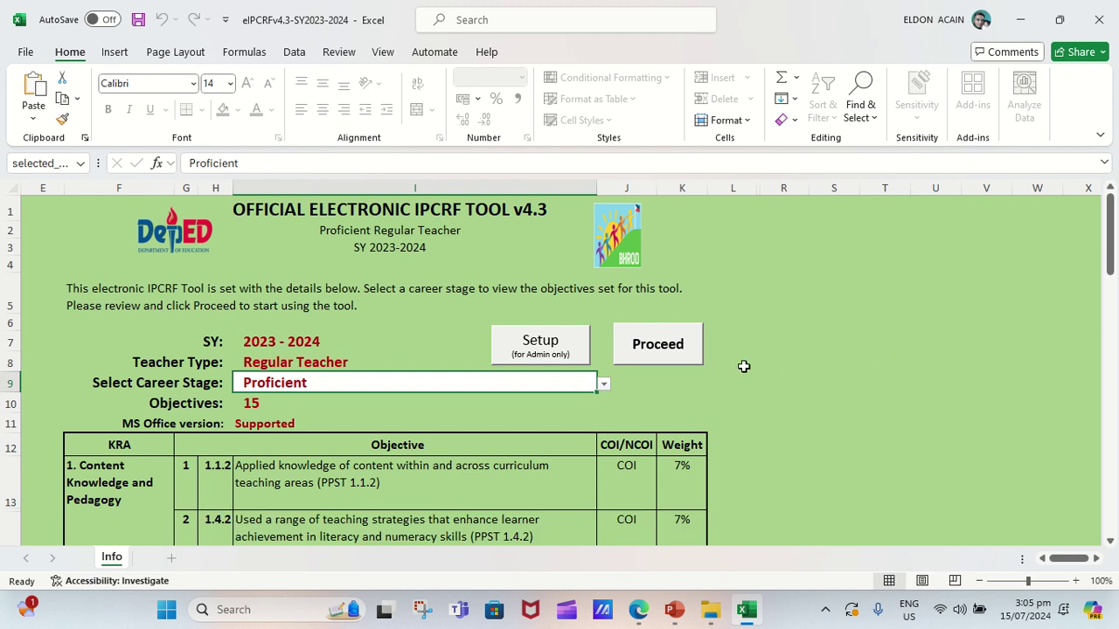
{"action": "left_click", "coordinate": [654, 346]}
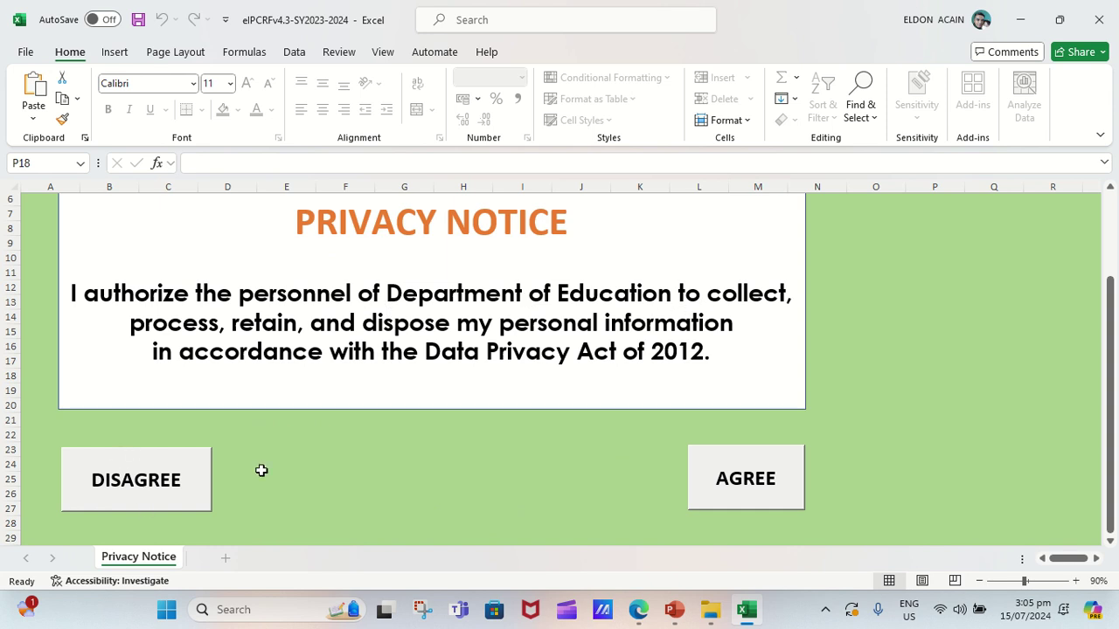
{"action": "left_click", "coordinate": [745, 481]}
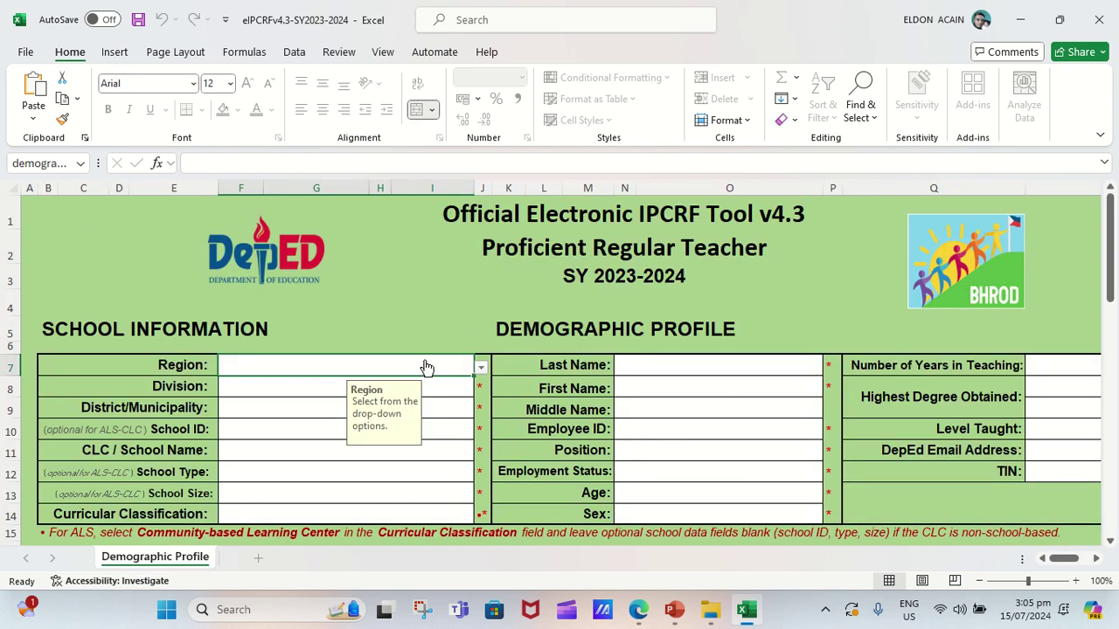
Set the school's Region in F7 to I - Ilocos Region.
{"action": "key", "text": "alt+Down"}
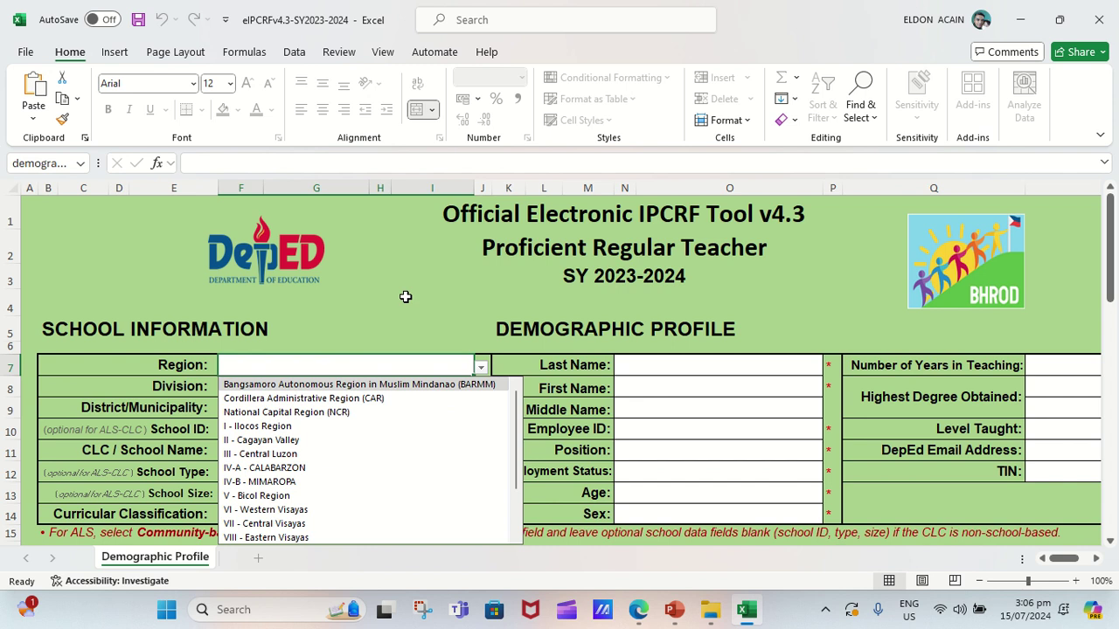
{"action": "key", "text": "Escape"}
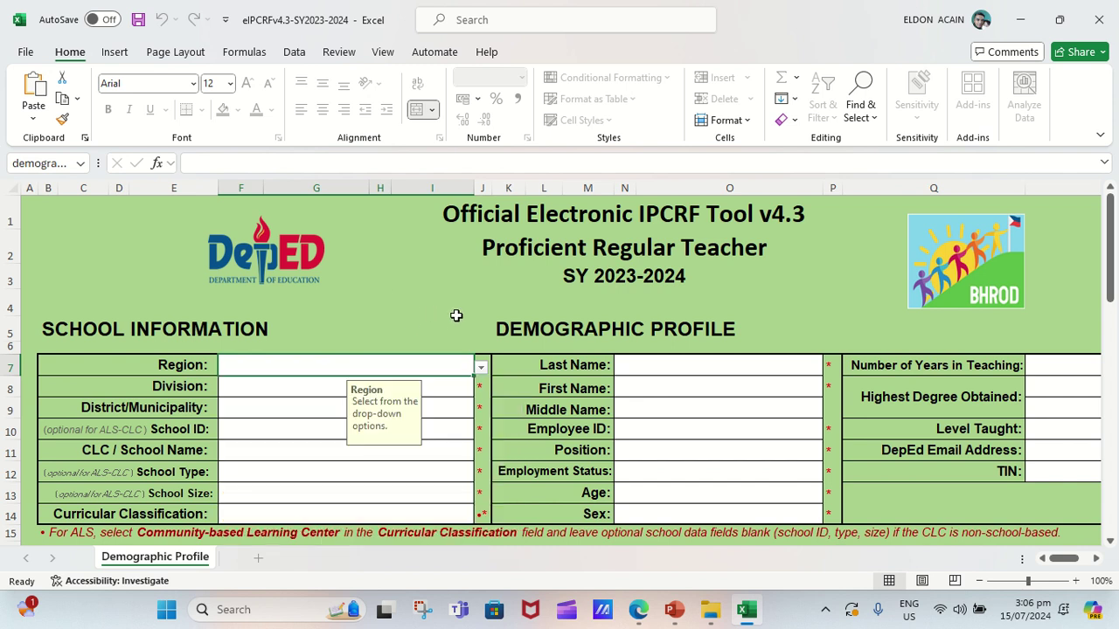
{"action": "left_click", "coordinate": [480, 368]}
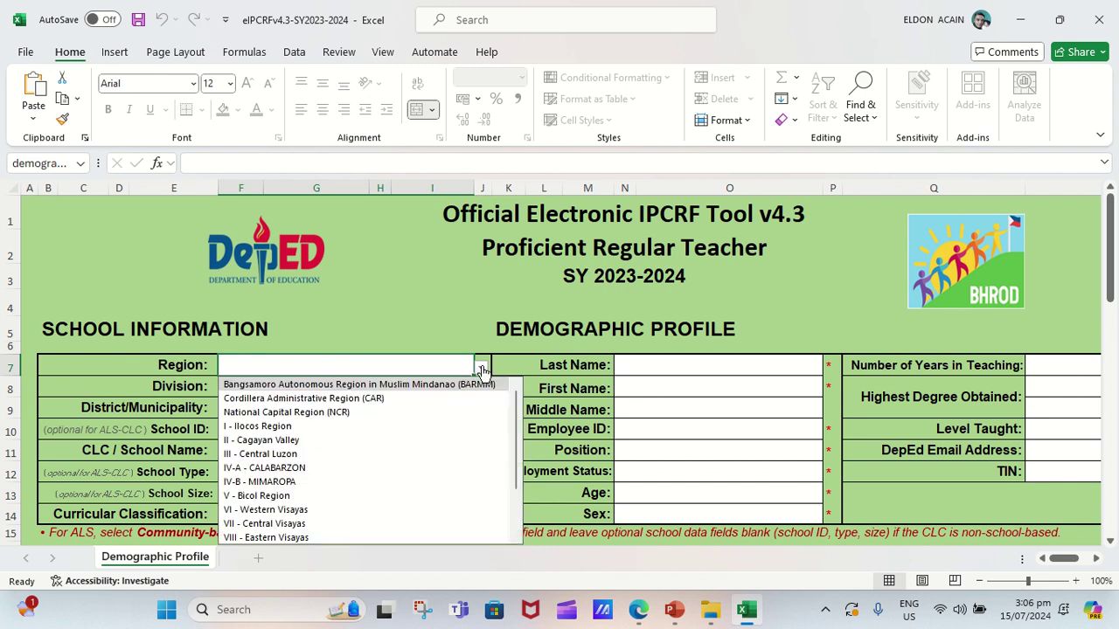
{"action": "left_click", "coordinate": [293, 427]}
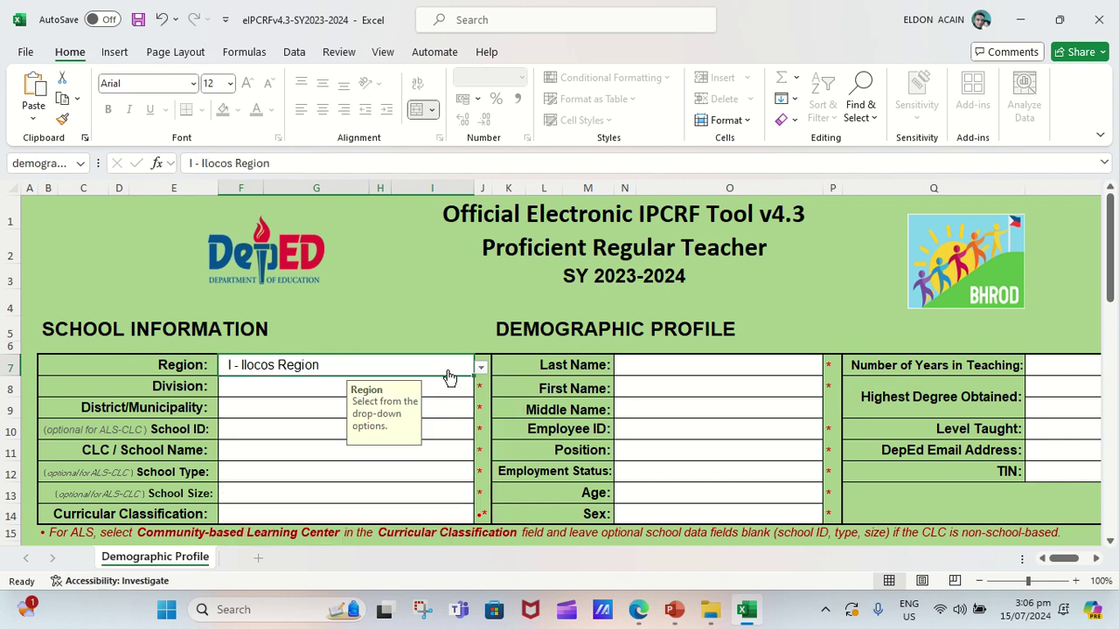
{"action": "key", "text": "alt+Down"}
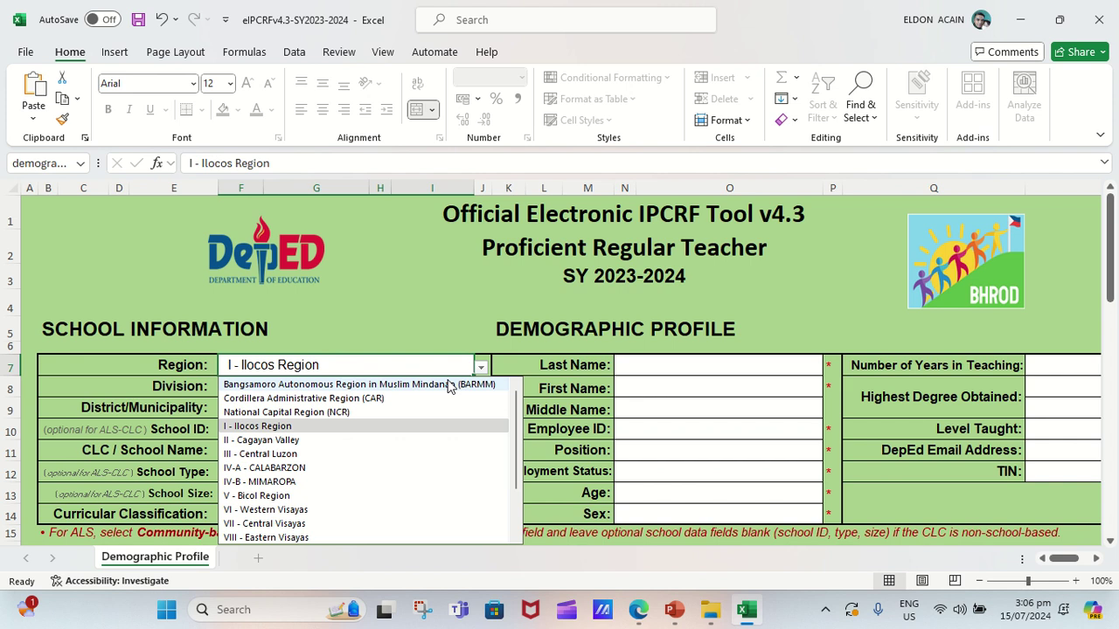
{"action": "key", "text": "Escape"}
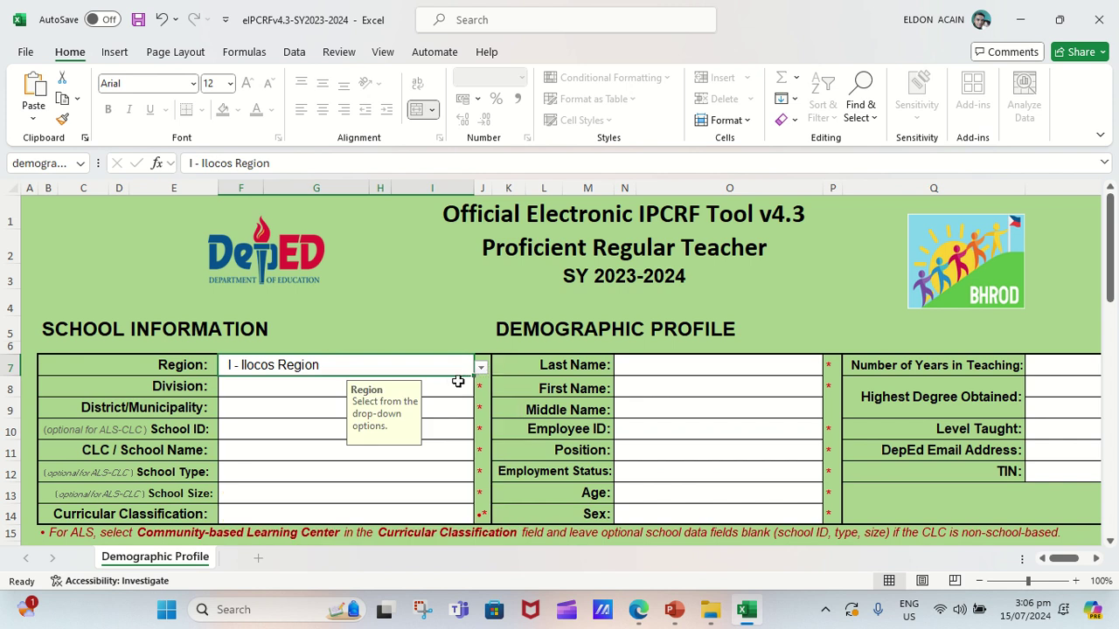
Set the school's Division in F8 to Pangasinan I.
{"action": "left_click", "coordinate": [457, 386]}
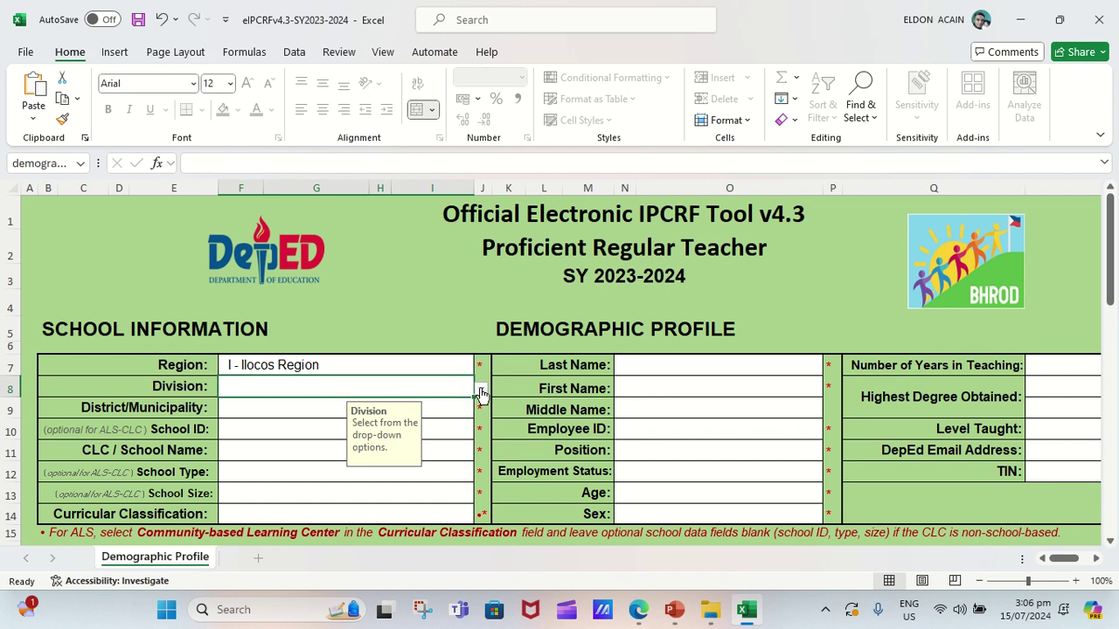
{"action": "left_click", "coordinate": [481, 392]}
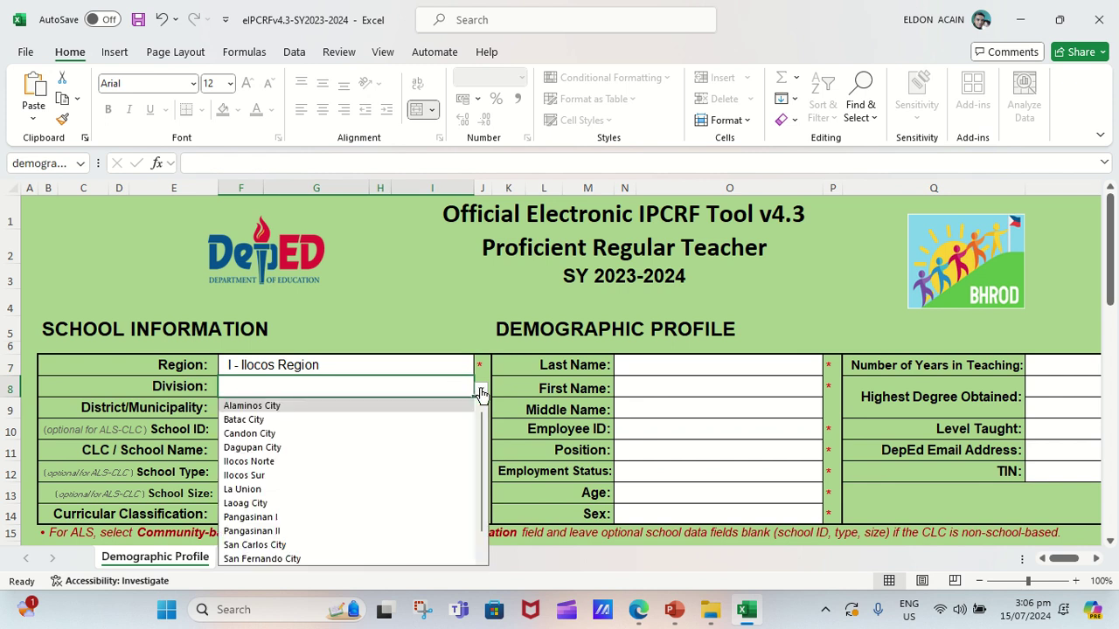
{"action": "left_click", "coordinate": [294, 519]}
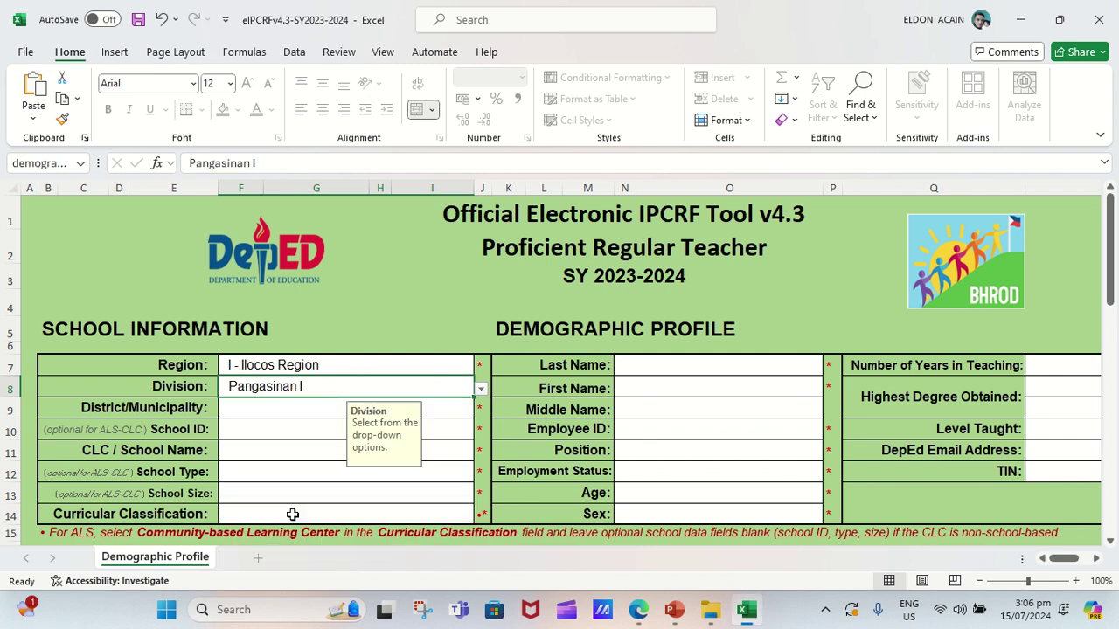
{"action": "left_click", "coordinate": [282, 407]}
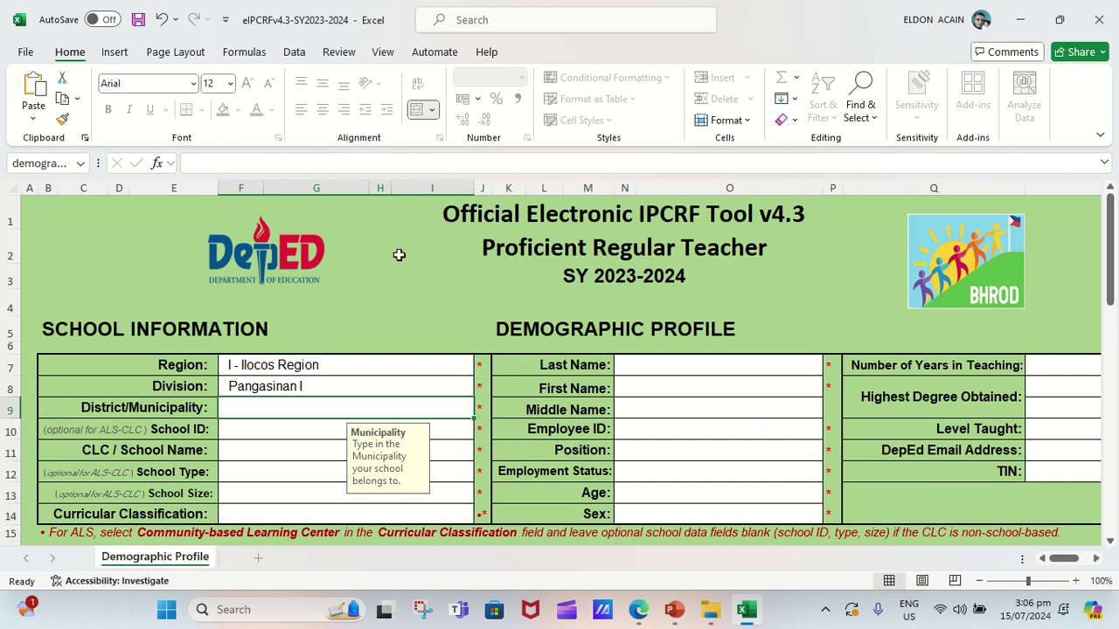
Enter Mangatarem District II, School ID 300218 and school name Macarang National High School.
{"action": "type", "text": "Ma"}
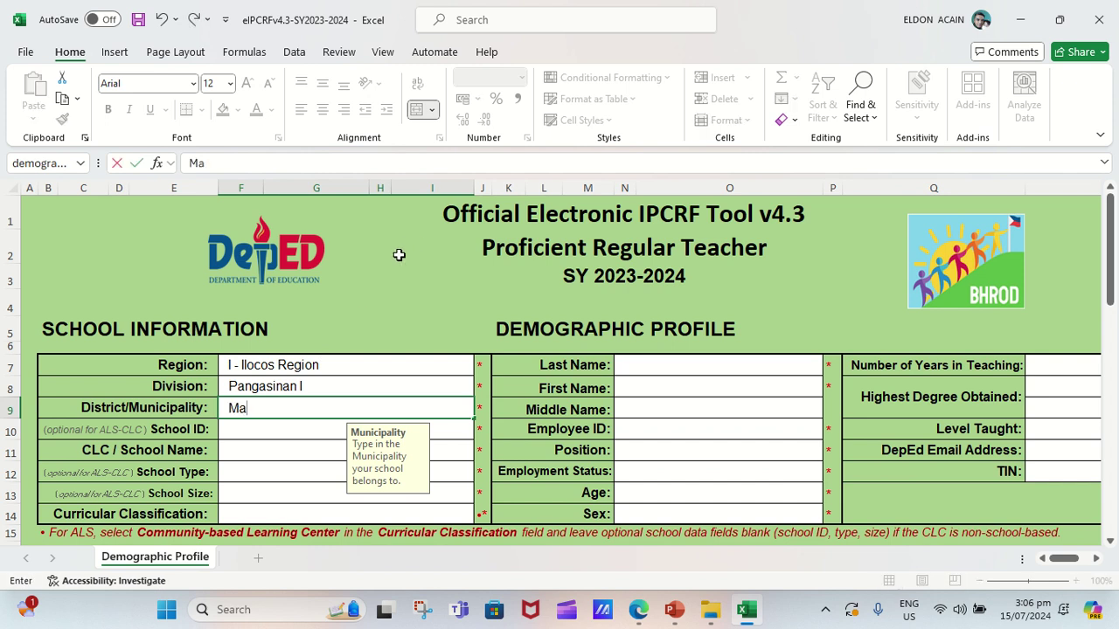
{"action": "type", "text": "ngatarem"}
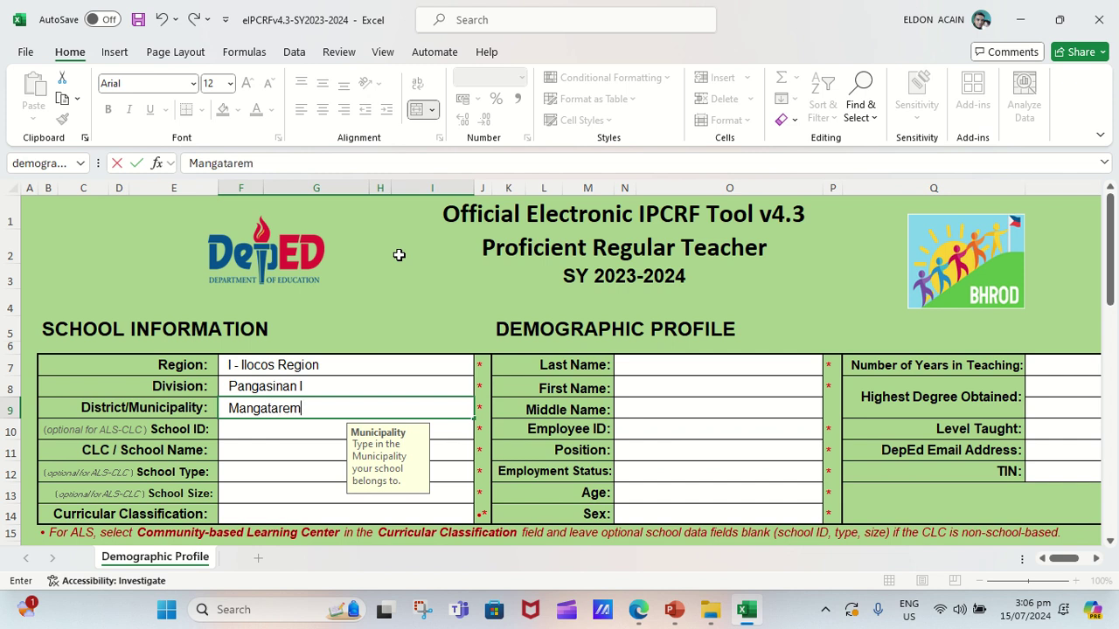
{"action": "type", "text": " District II"}
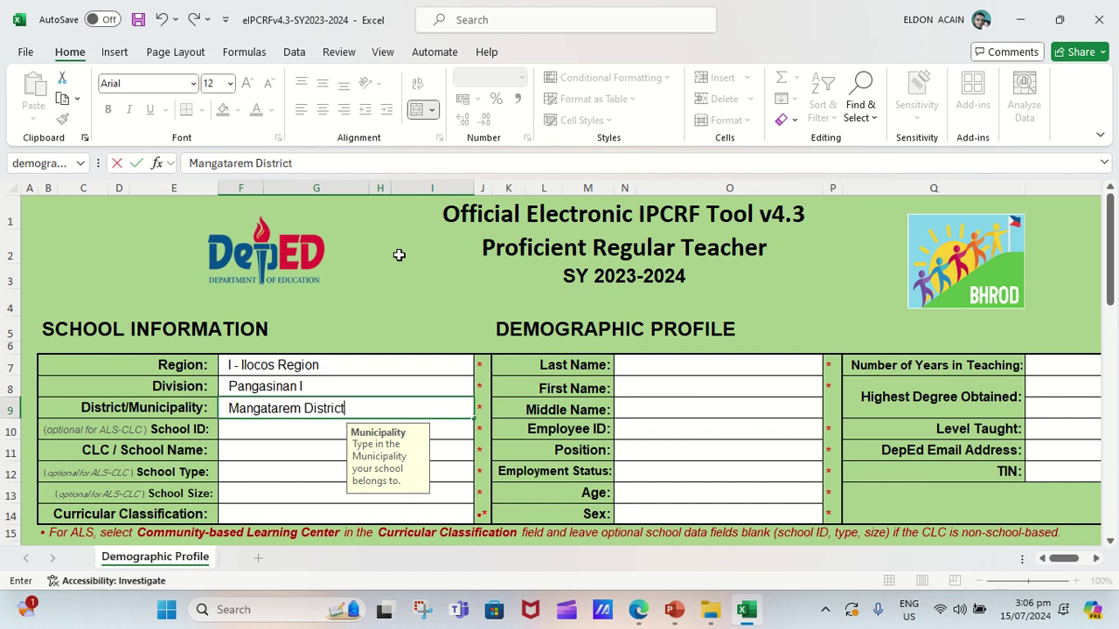
{"action": "left_click", "coordinate": [264, 425]}
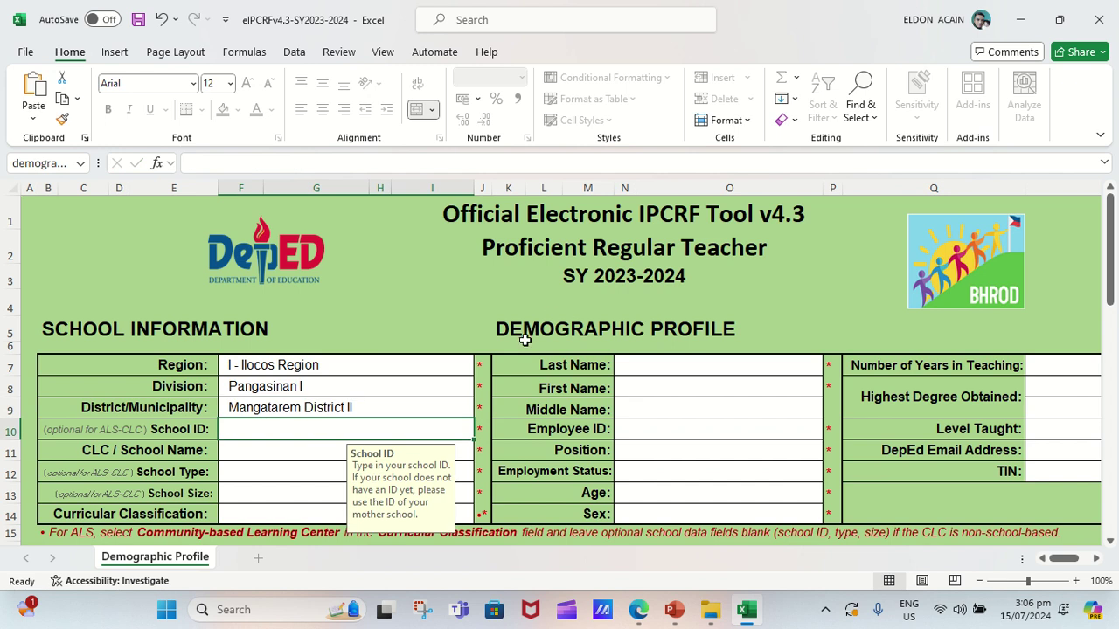
{"action": "type", "text": "3"}
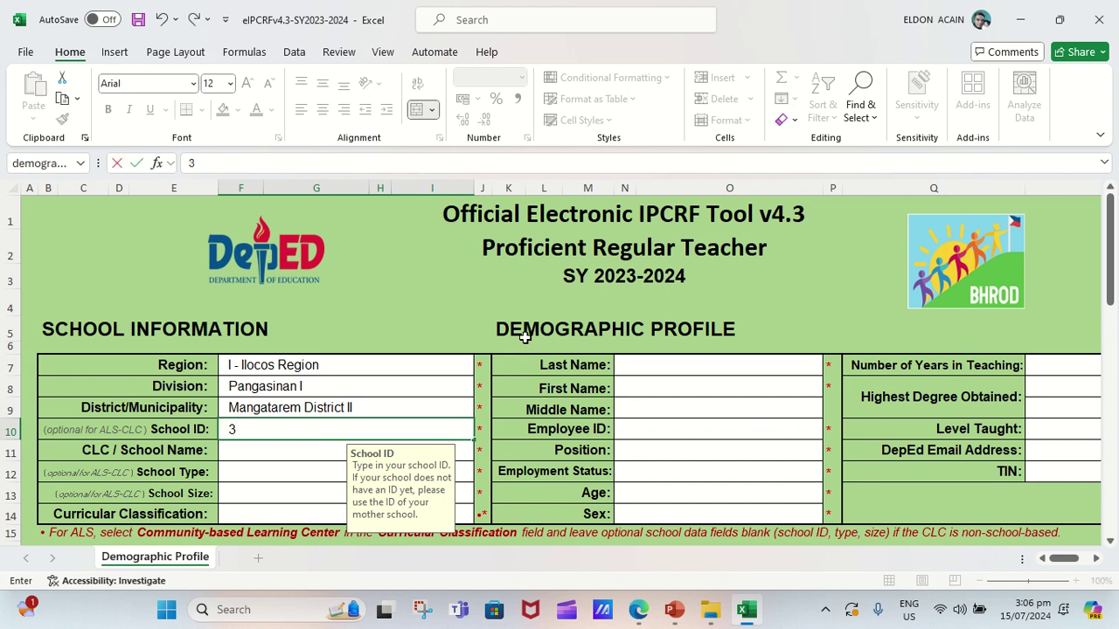
{"action": "type", "text": "00218"}
{"action": "left_click", "coordinate": [254, 455]}
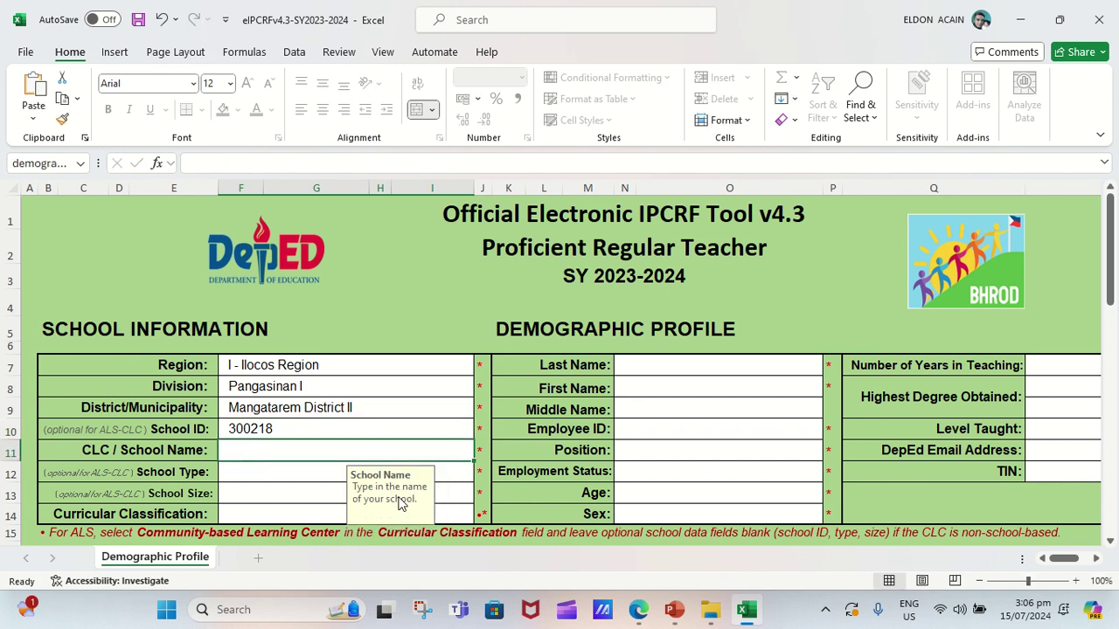
{"action": "left_click_drag", "start_coordinate": [398, 505], "coordinate": [629, 140]}
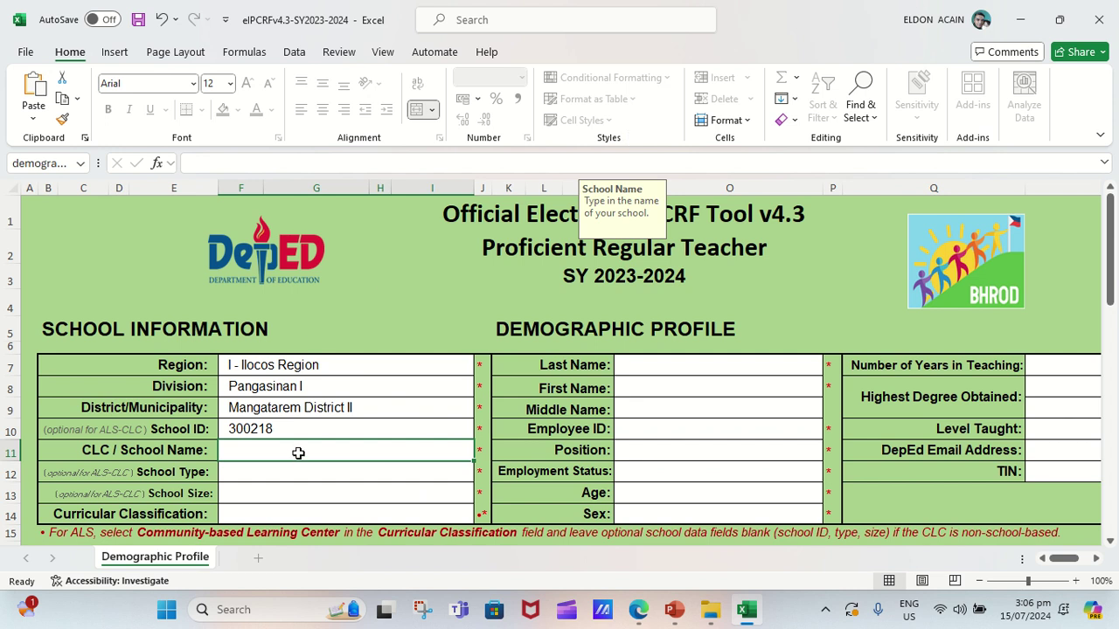
{"action": "type", "text": "Macaran"}
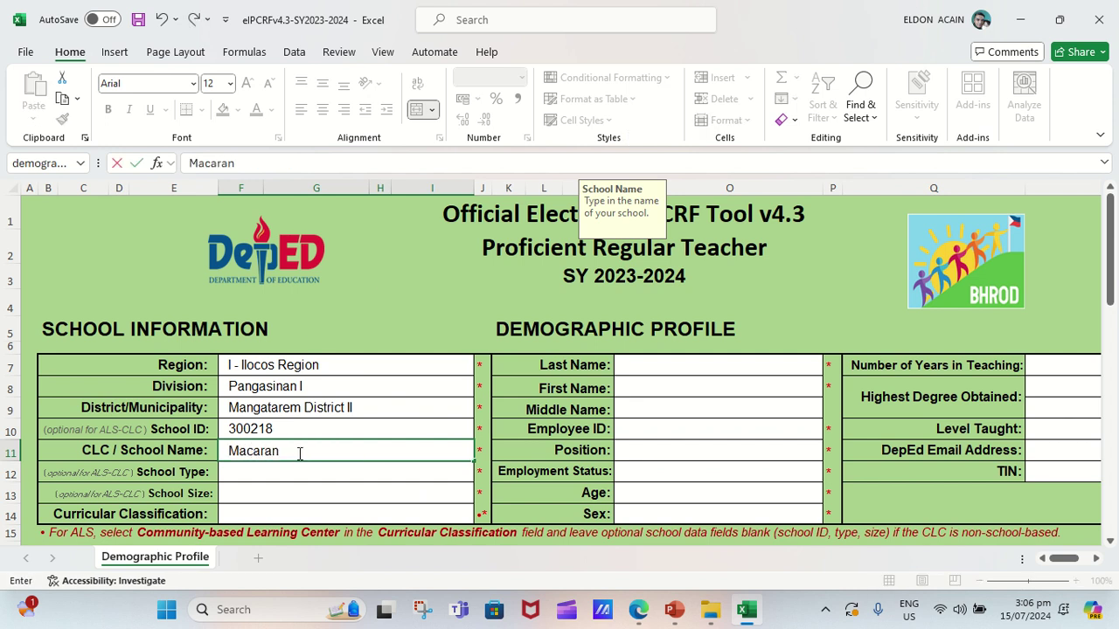
{"action": "type", "text": "g National Hig"}
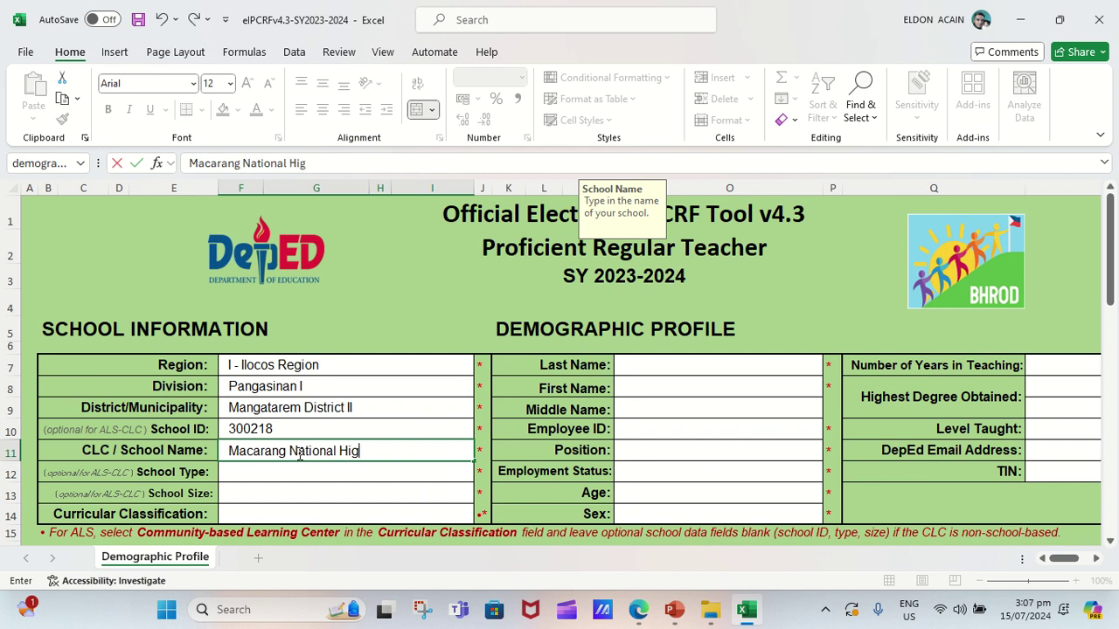
{"action": "type", "text": "h School"}
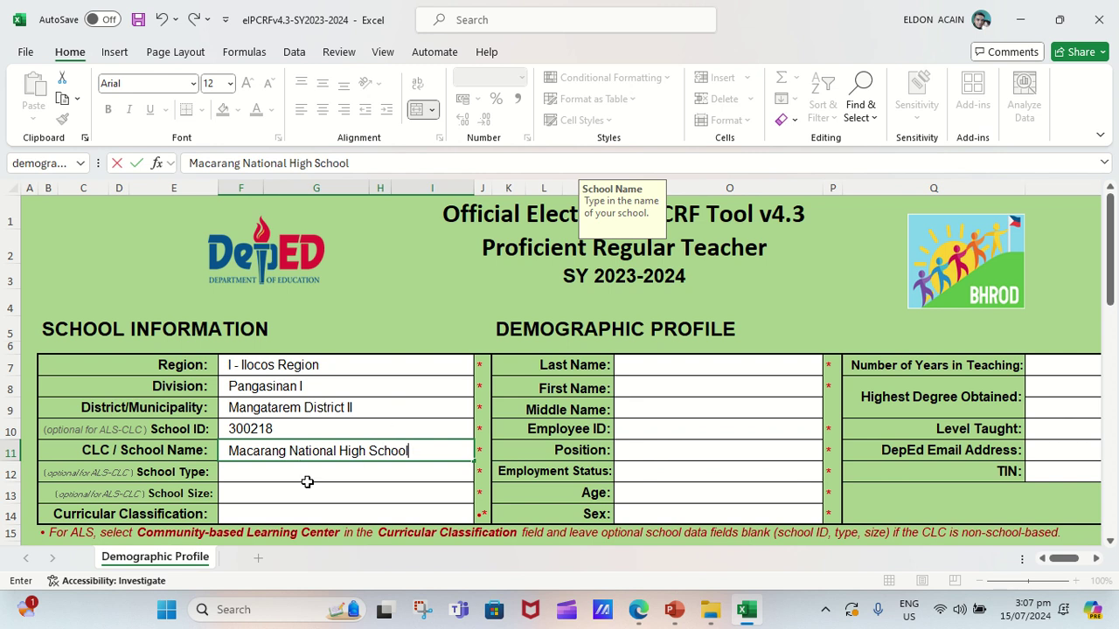
{"action": "left_click", "coordinate": [310, 481]}
Set School Type to Rural and School Size to Large.
{"action": "left_click", "coordinate": [481, 476]}
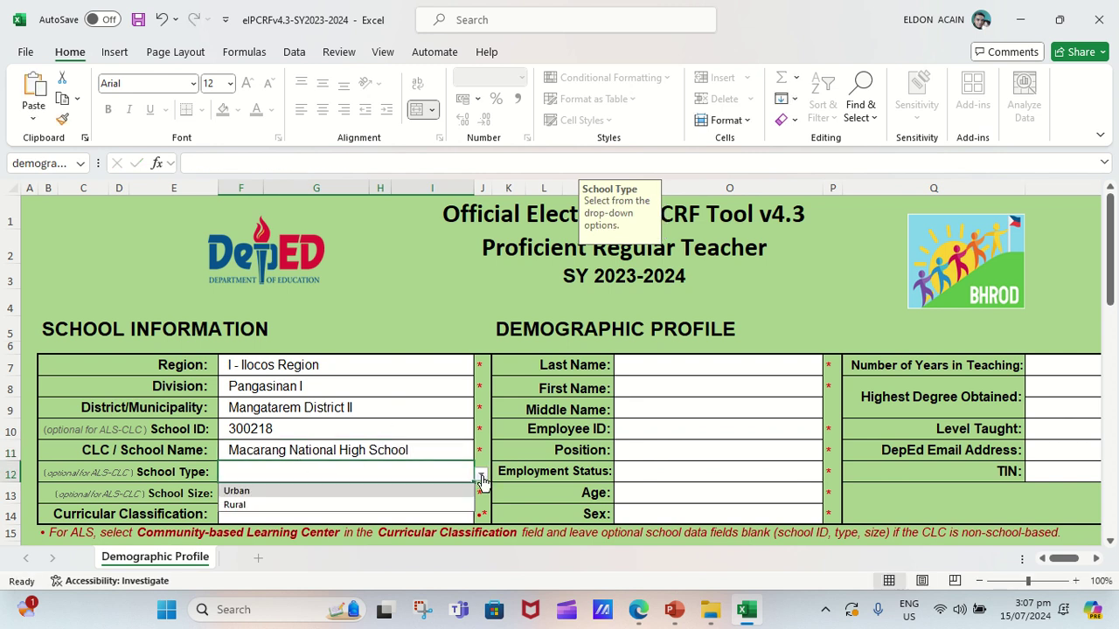
{"action": "left_click", "coordinate": [266, 506]}
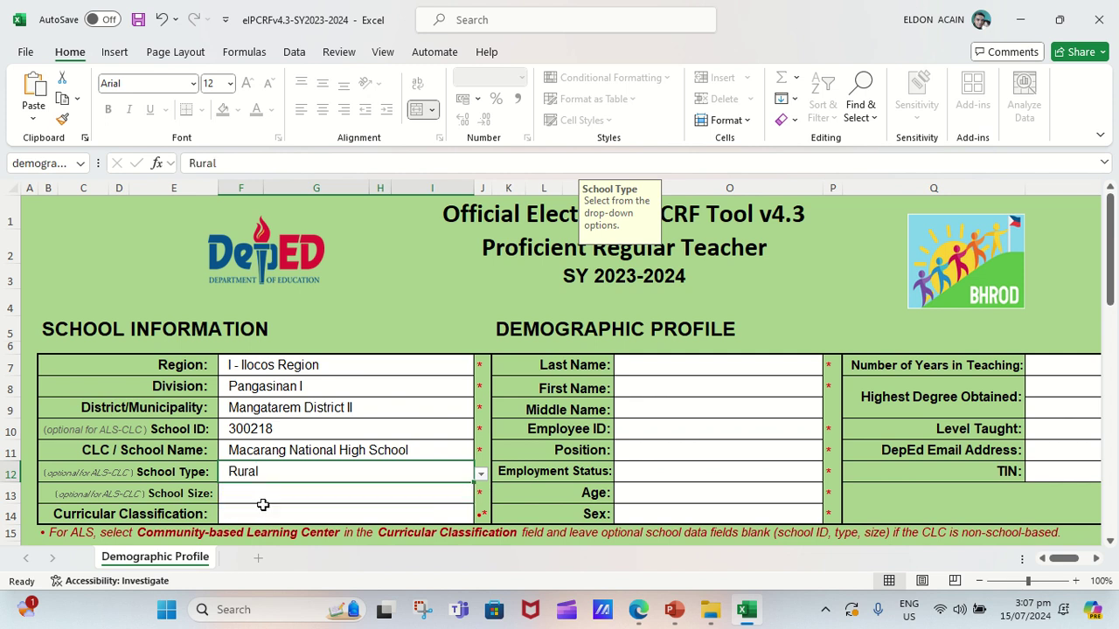
{"action": "left_click", "coordinate": [284, 496]}
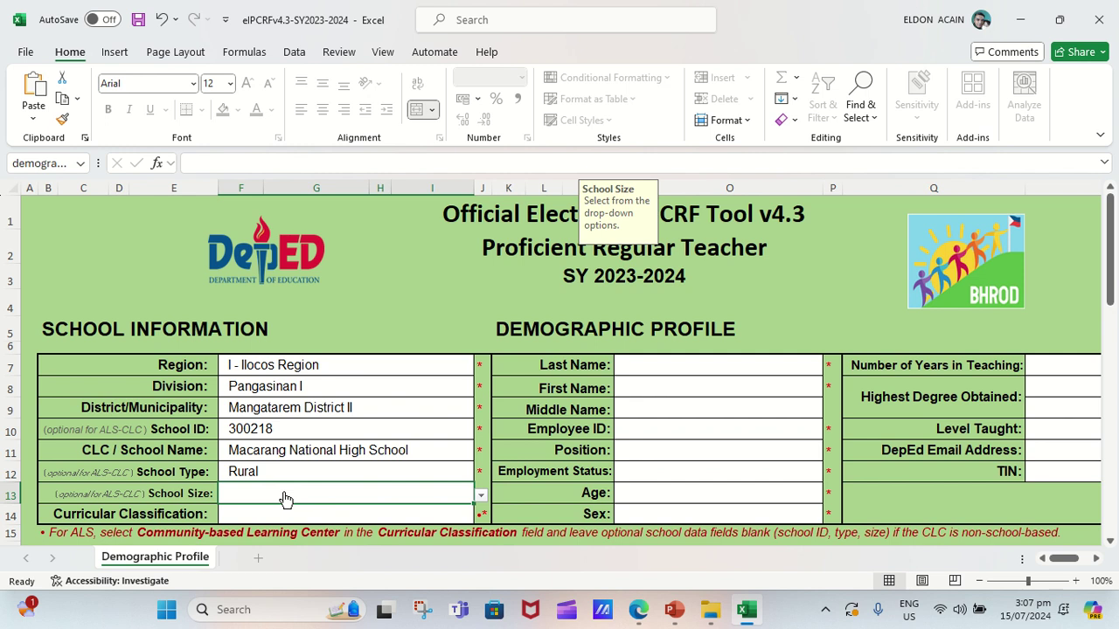
{"action": "left_click", "coordinate": [480, 496]}
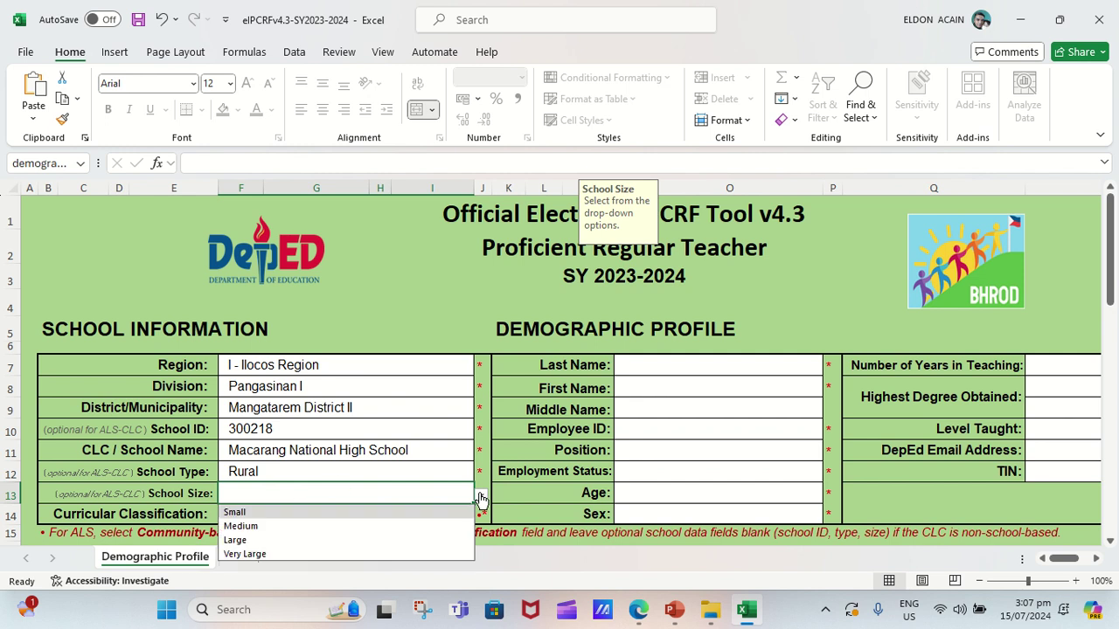
{"action": "left_click", "coordinate": [281, 542]}
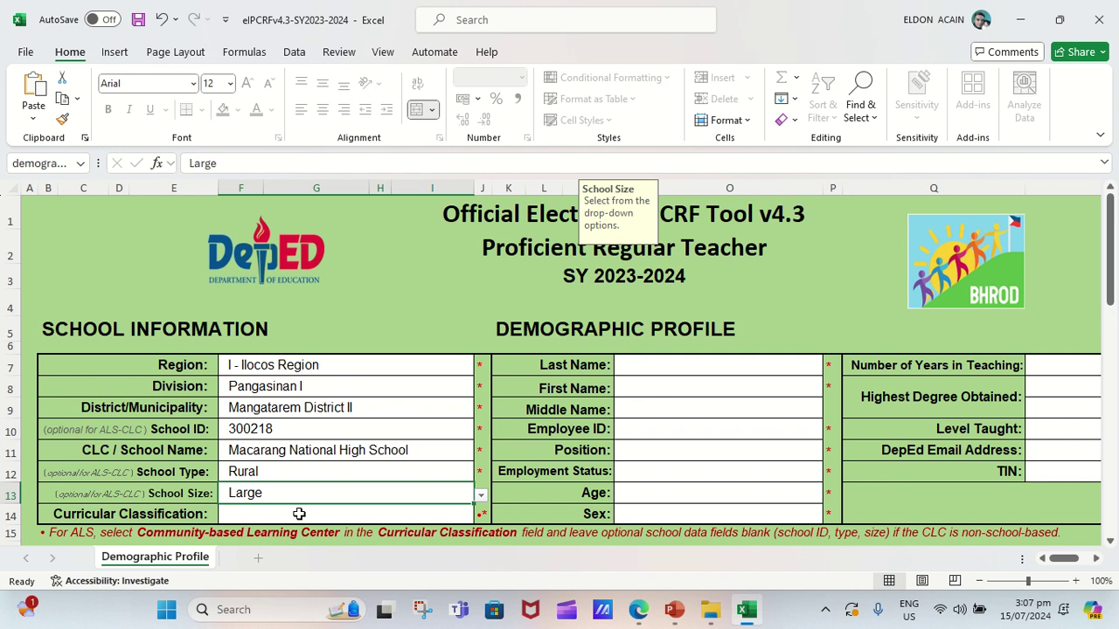
{"action": "left_click", "coordinate": [299, 514]}
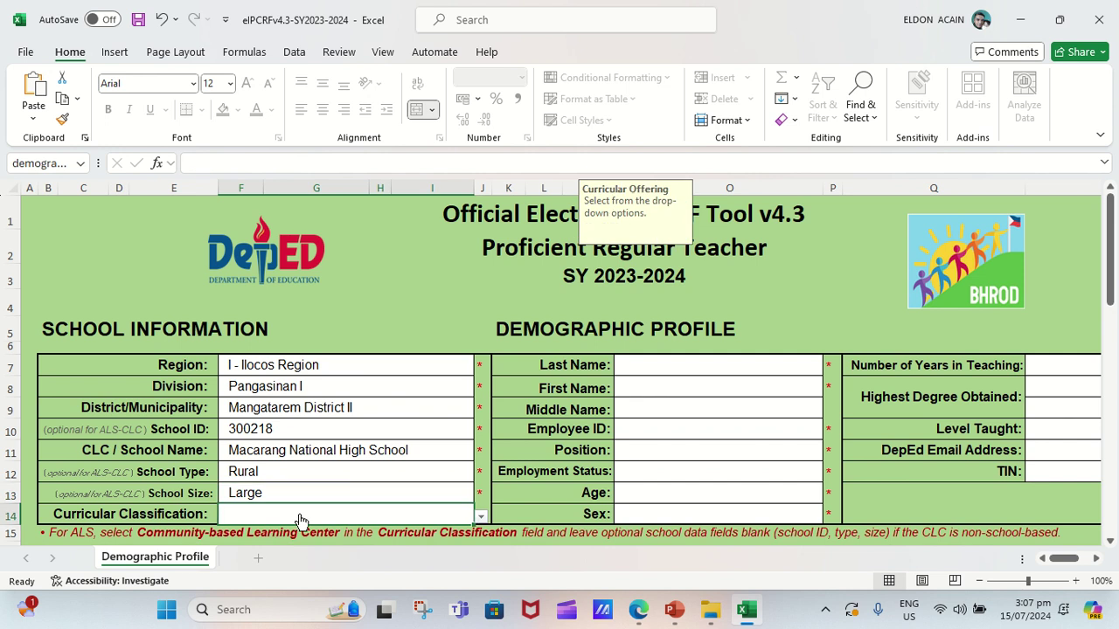
{"action": "left_click", "coordinate": [459, 495]}
{"action": "left_click", "coordinate": [481, 498]}
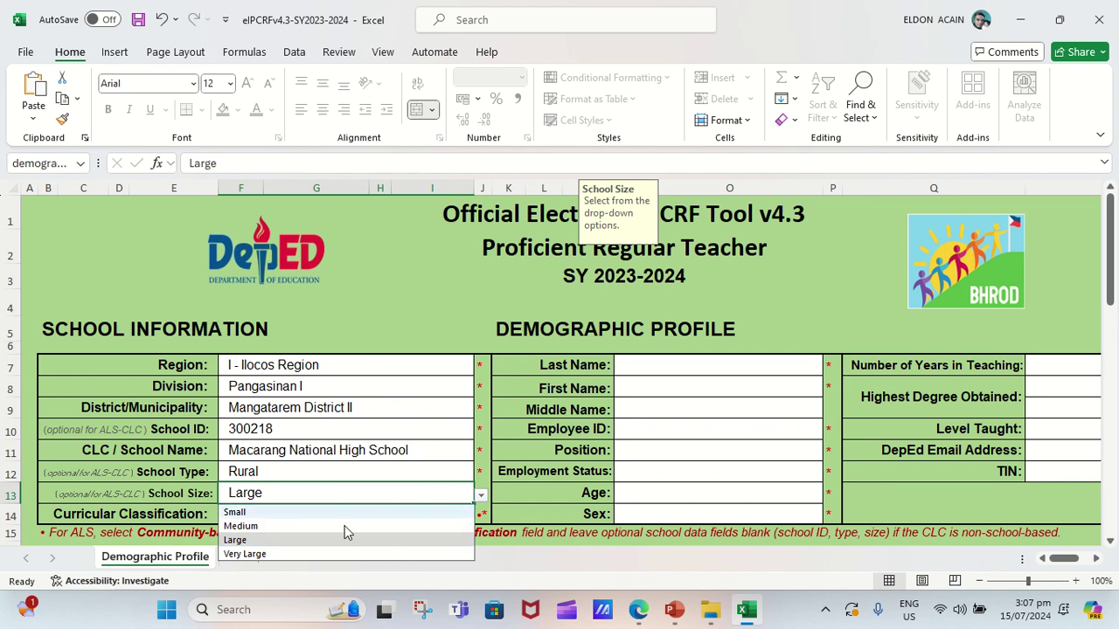
{"action": "left_click", "coordinate": [262, 540]}
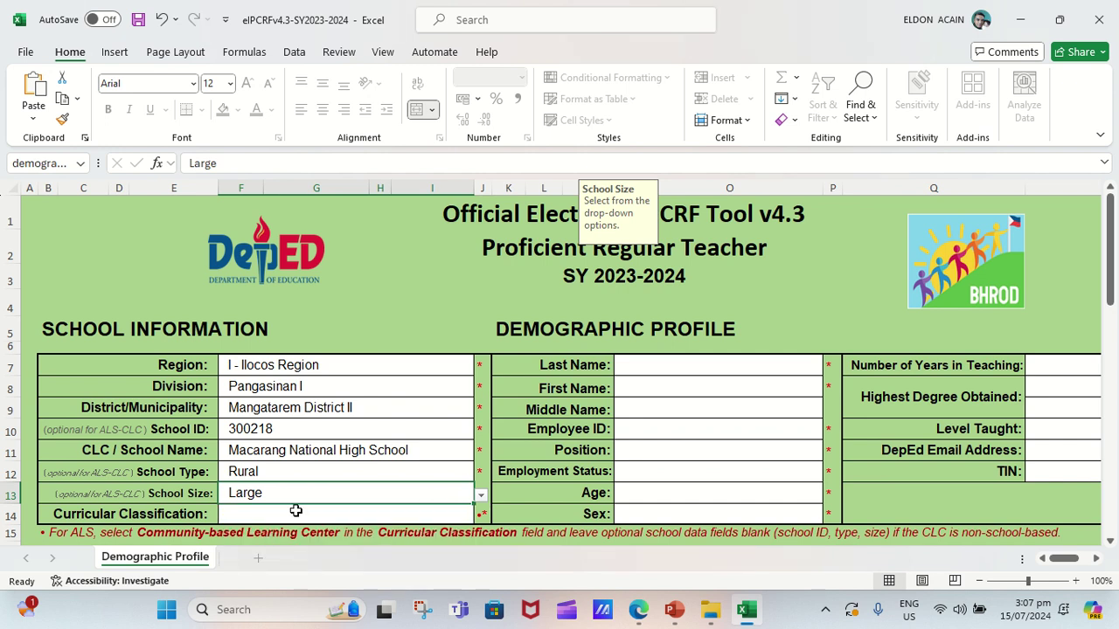
Choose Grade 7-10; Grade 11-12 as the Curricular Classification.
{"action": "left_click", "coordinate": [285, 517]}
{"action": "left_click", "coordinate": [481, 517]}
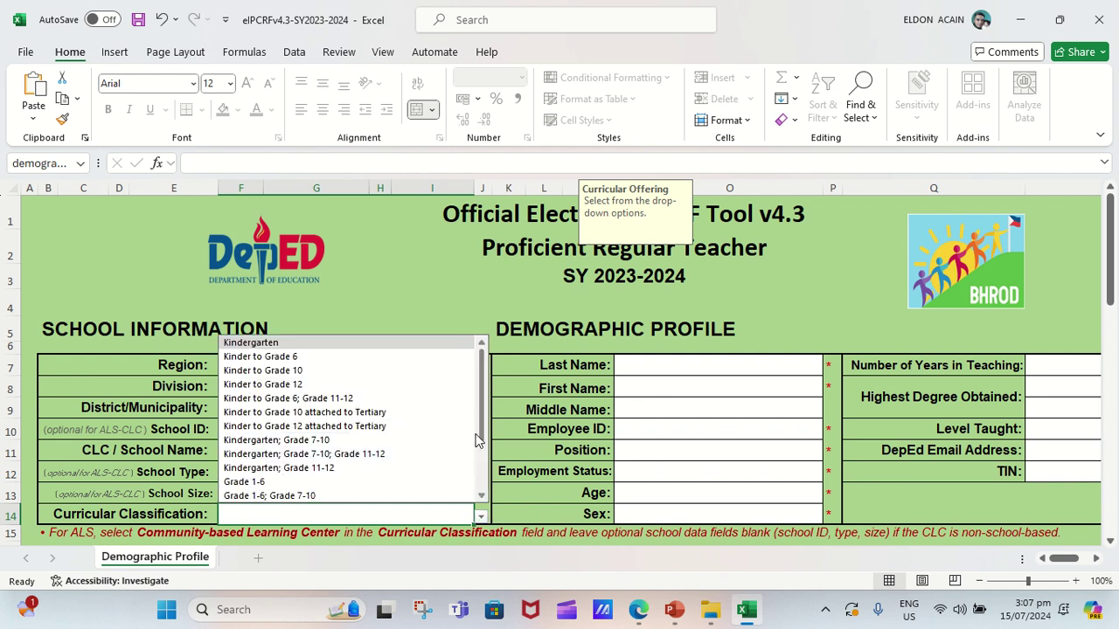
{"action": "scroll", "coordinate": [481, 433], "scroll_direction": "down", "scroll_amount": 2}
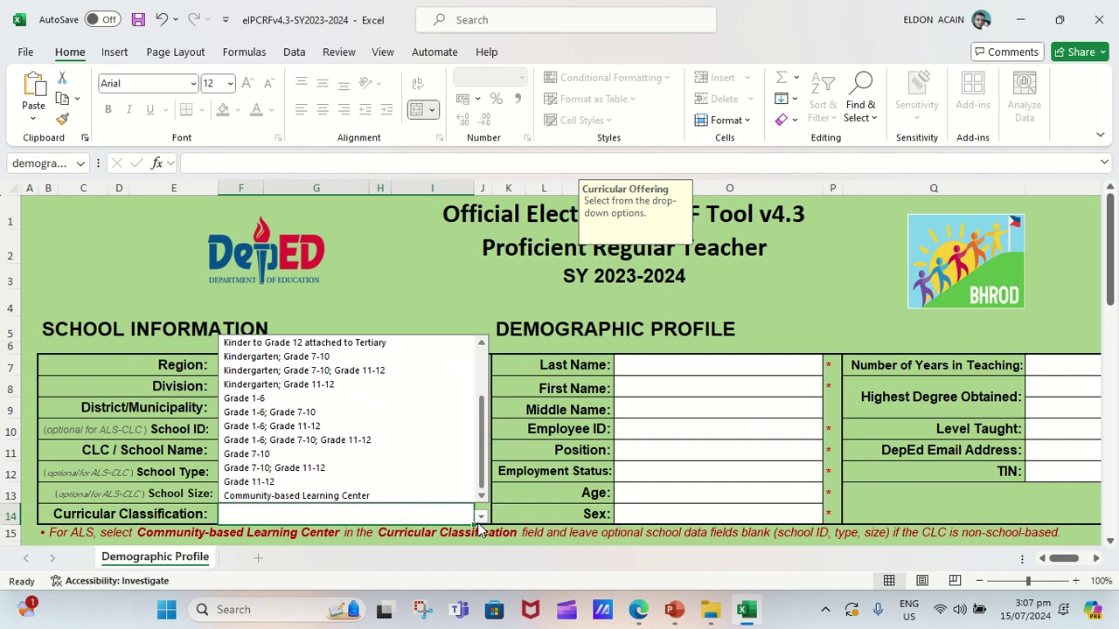
{"action": "scroll", "coordinate": [479, 524], "scroll_direction": "up", "scroll_amount": 2}
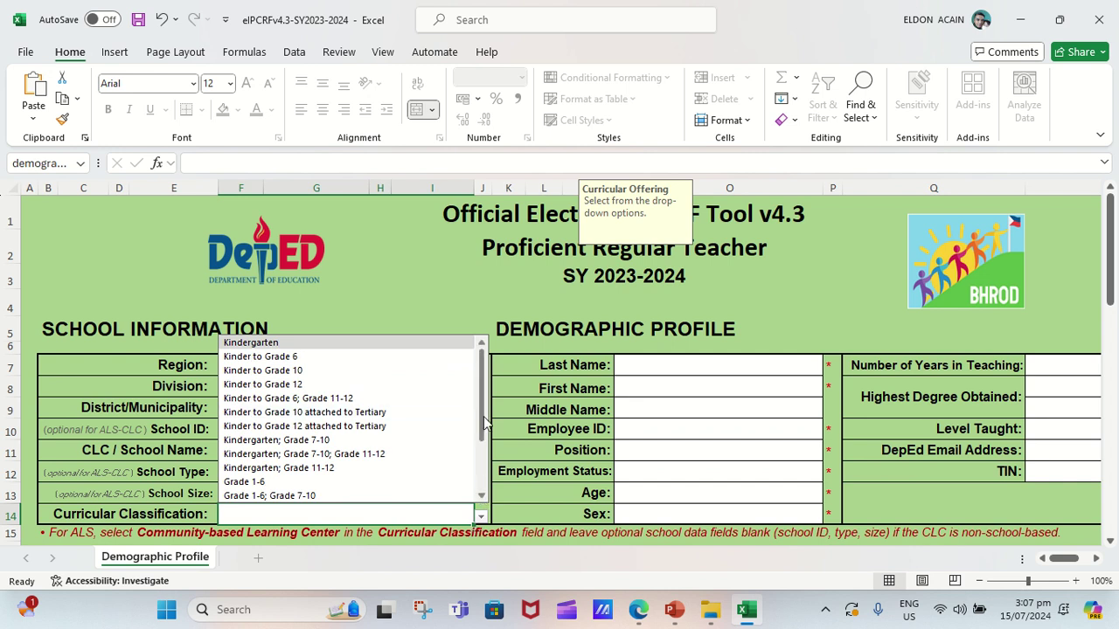
{"action": "left_click_drag", "start_coordinate": [480, 418], "coordinate": [485, 483]}
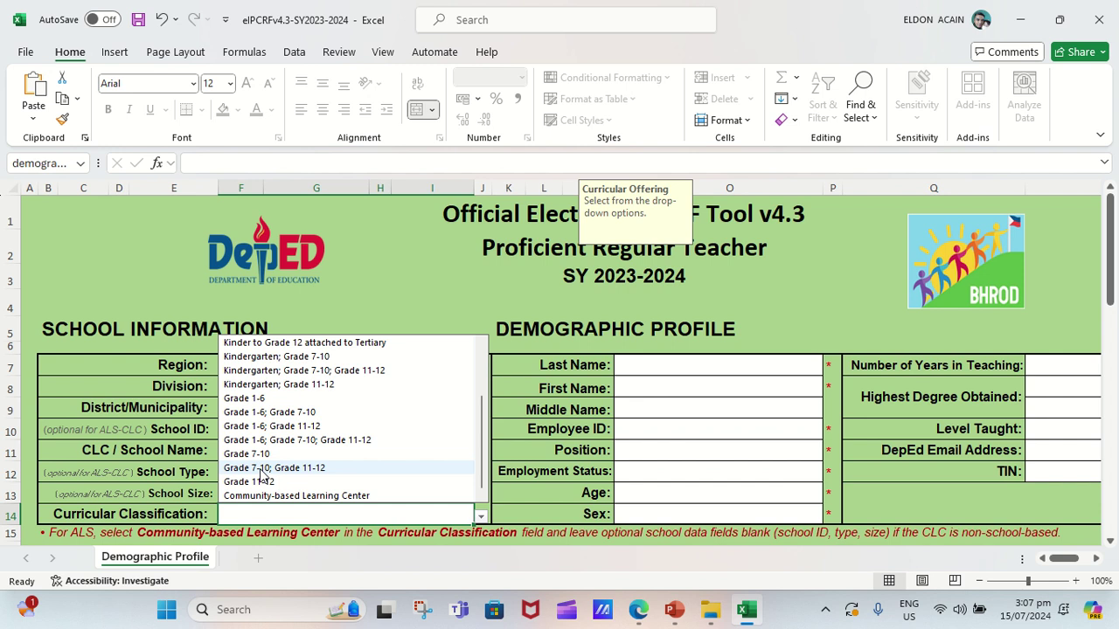
{"action": "left_click", "coordinate": [261, 470]}
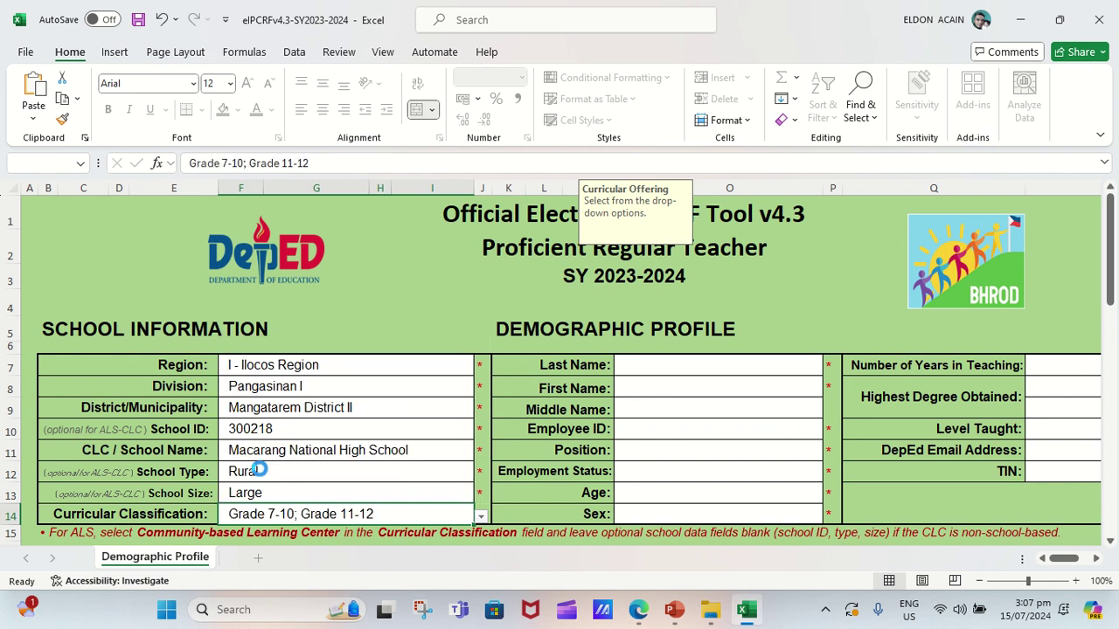
{"action": "left_click", "coordinate": [692, 369]}
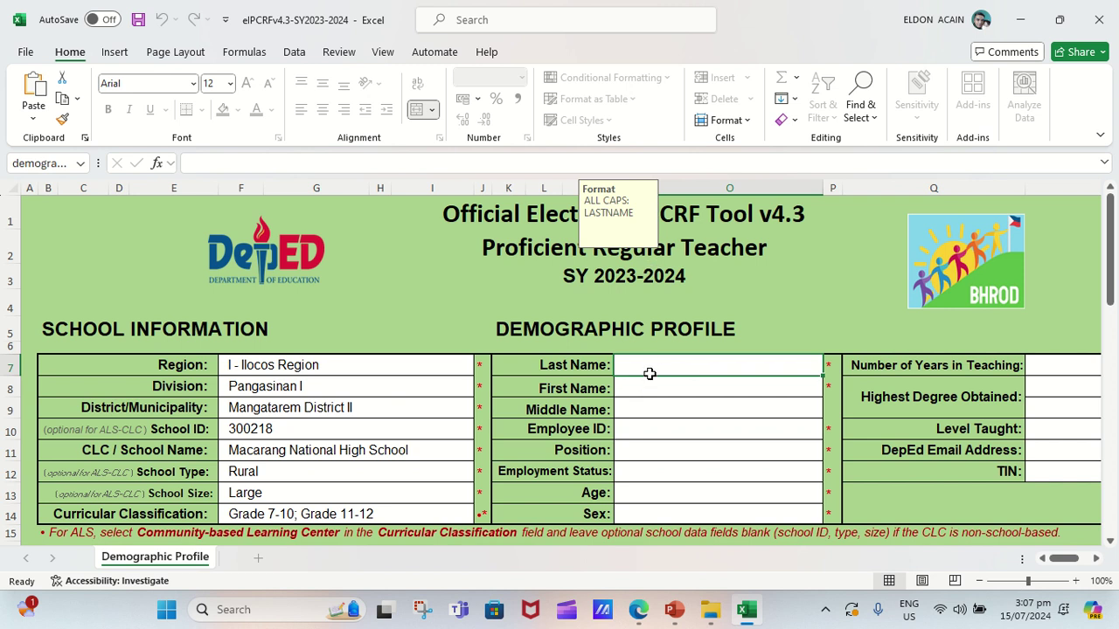
Enter the teacher's last name in capitals in N7, correcting the first mistaken entry.
{"action": "left_click", "coordinate": [651, 366]}
{"action": "type", "text": "ELDON"}
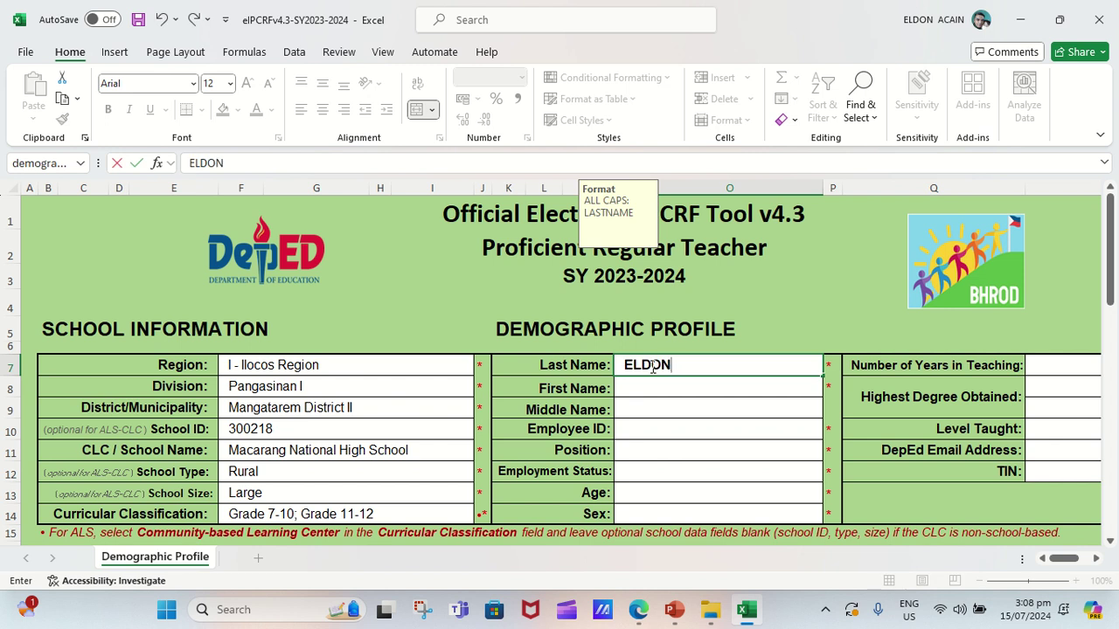
{"action": "left_click", "coordinate": [651, 386]}
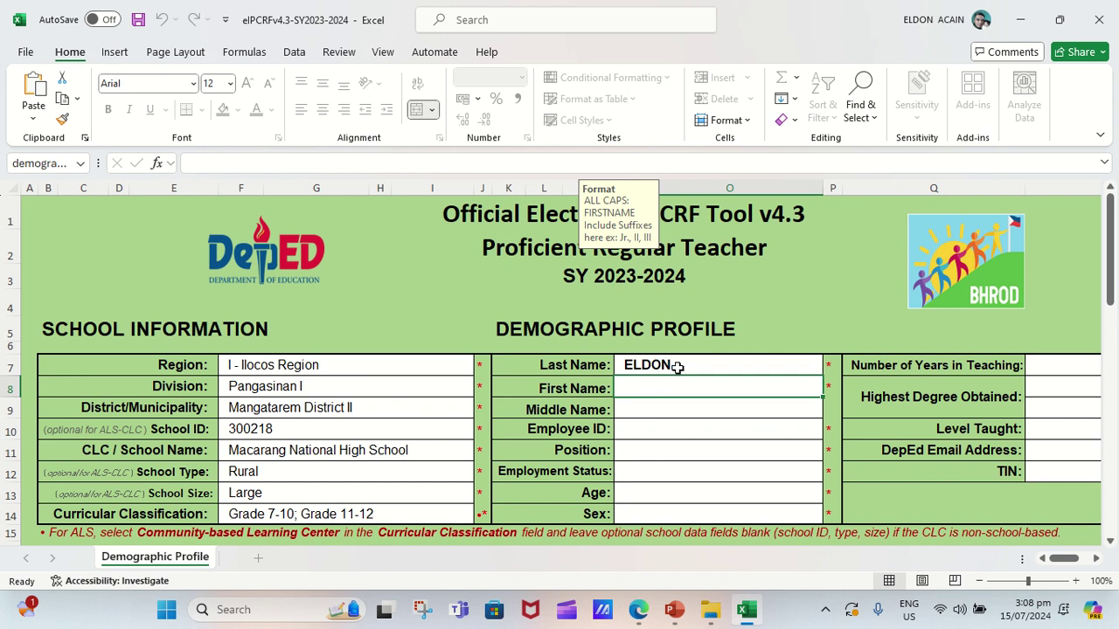
{"action": "left_click", "coordinate": [680, 365]}
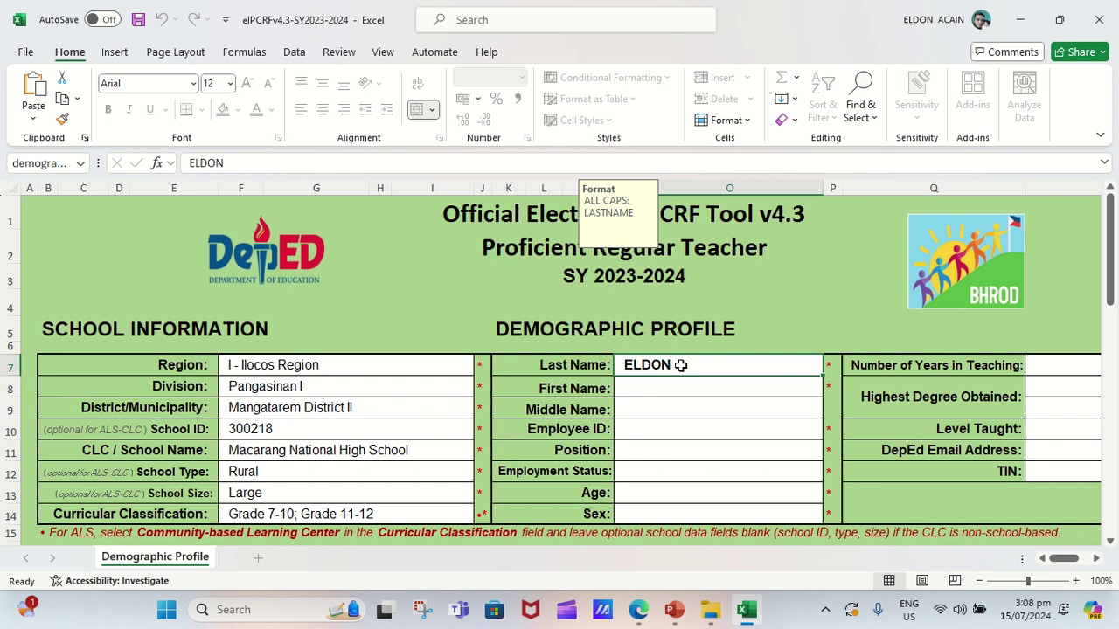
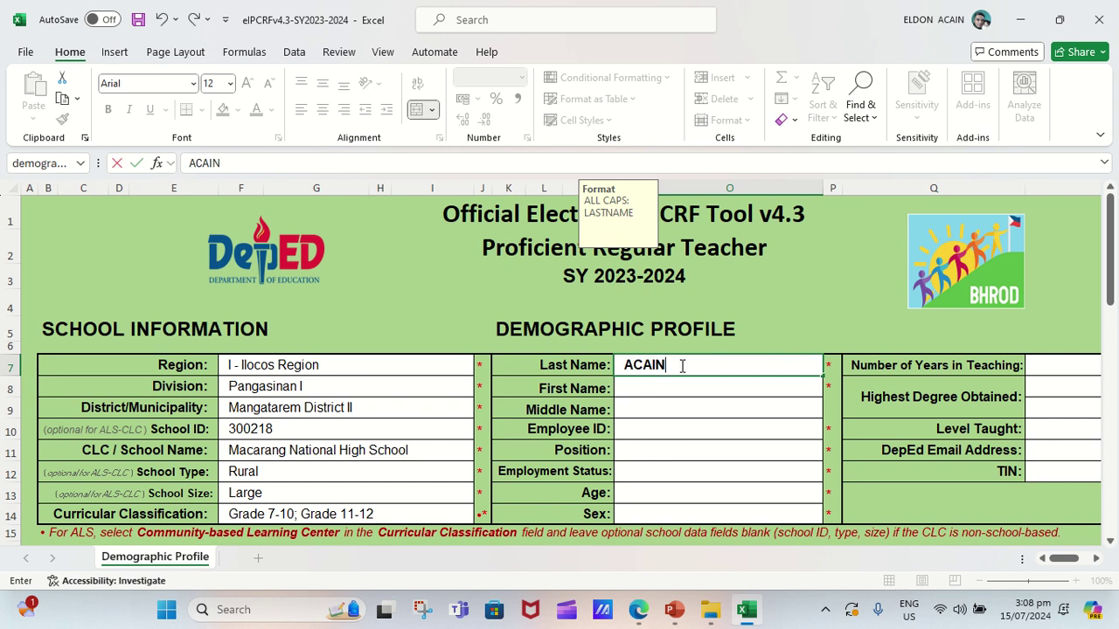
{"action": "left_click", "coordinate": [678, 389]}
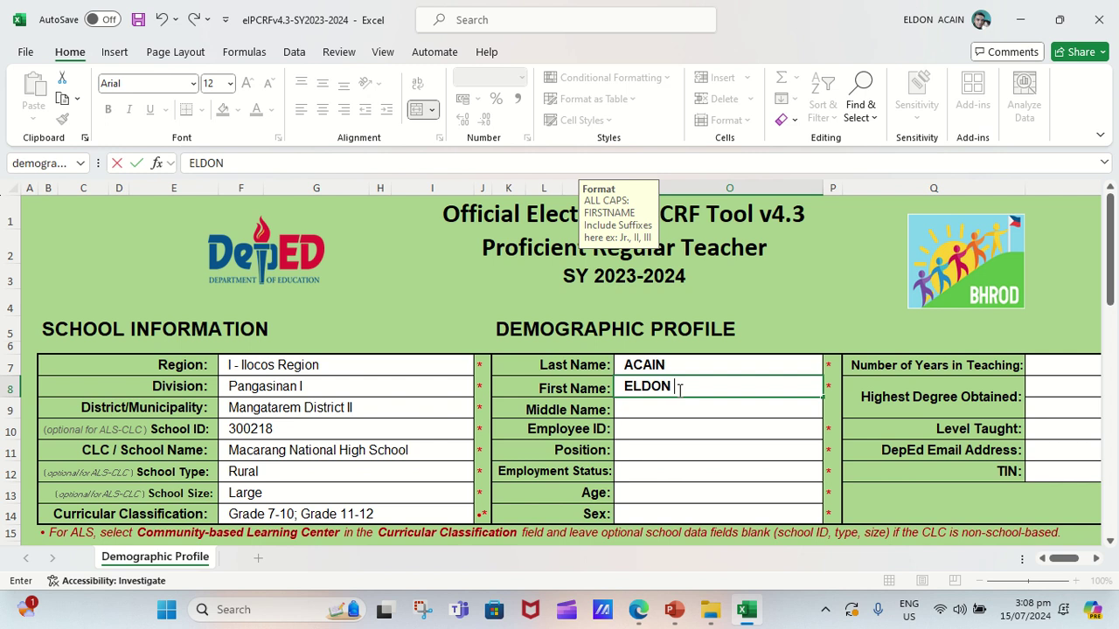
Enter the teacher's first and middle names in capitals and type the employee ID.
{"action": "key", "text": "Return"}
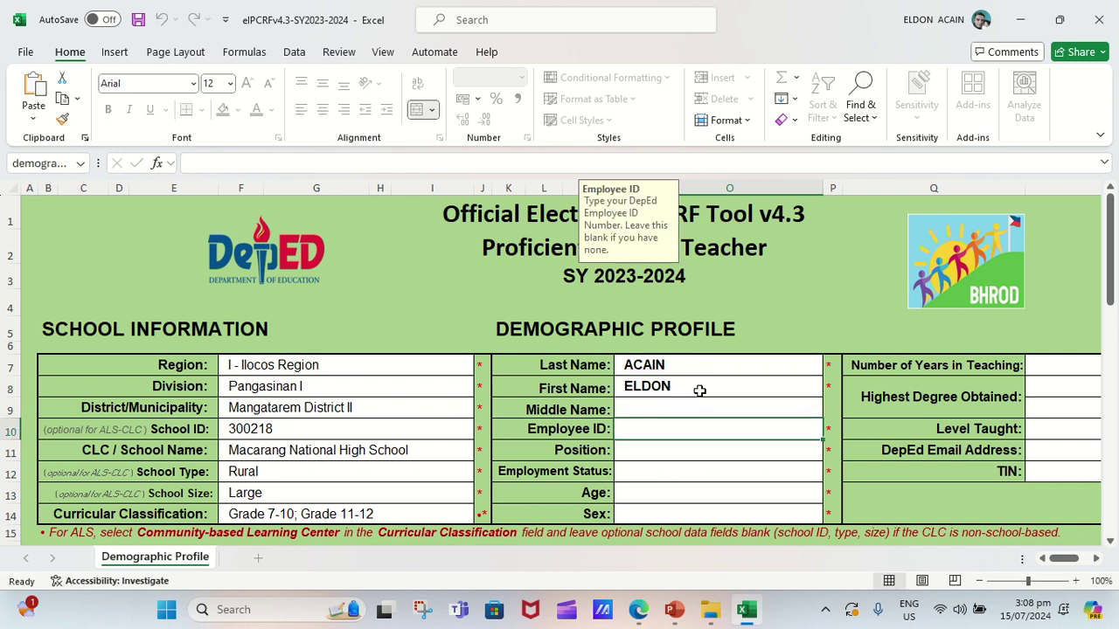
{"action": "left_click", "coordinate": [693, 405]}
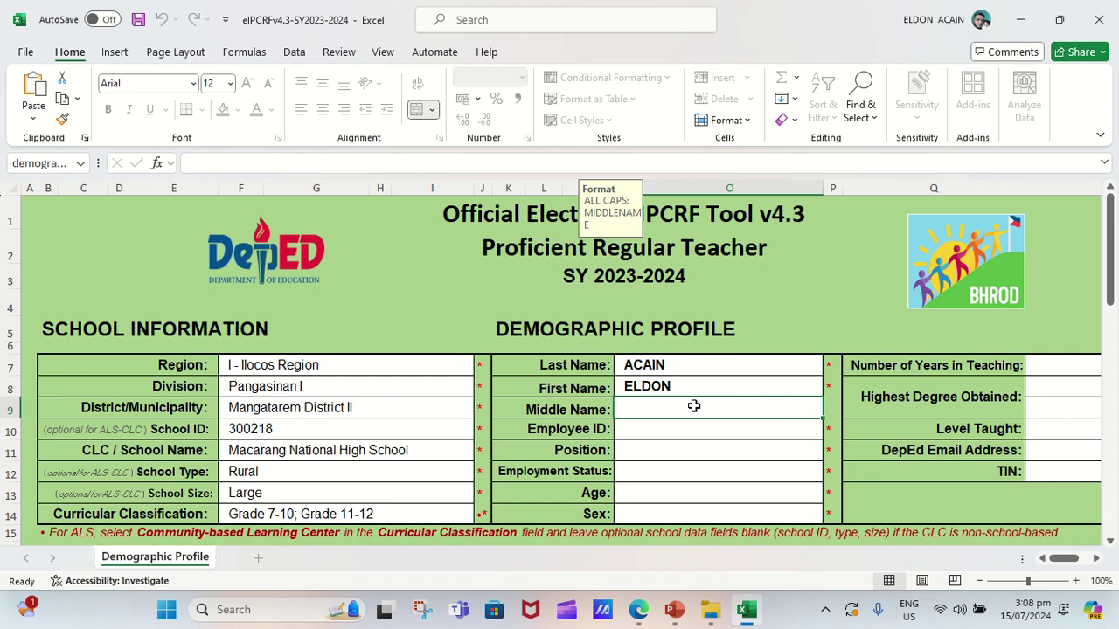
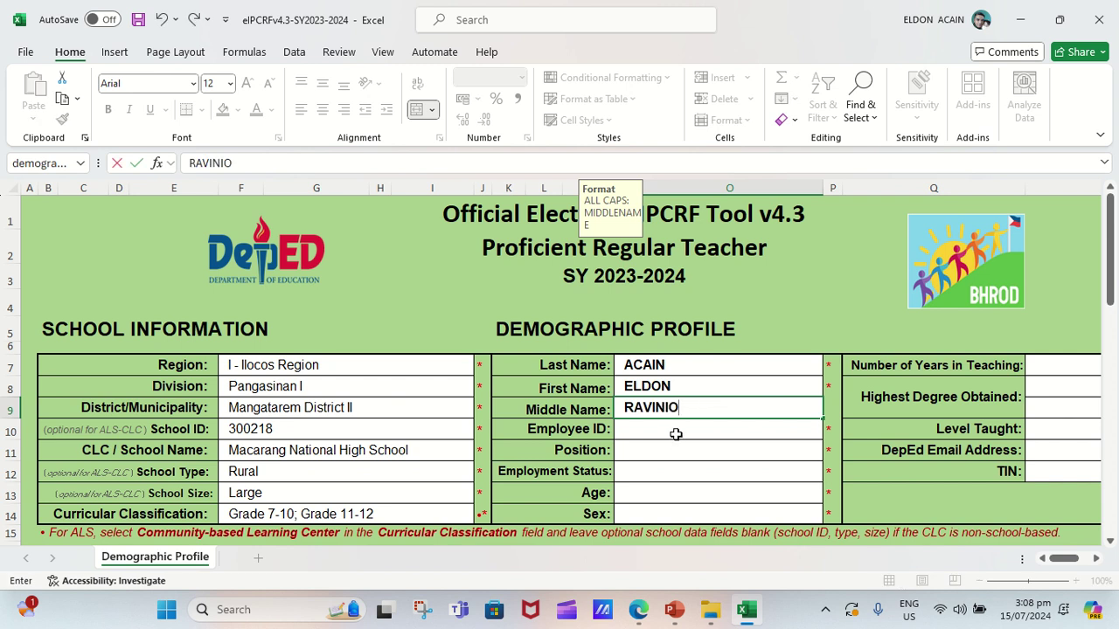
{"action": "left_click", "coordinate": [675, 434]}
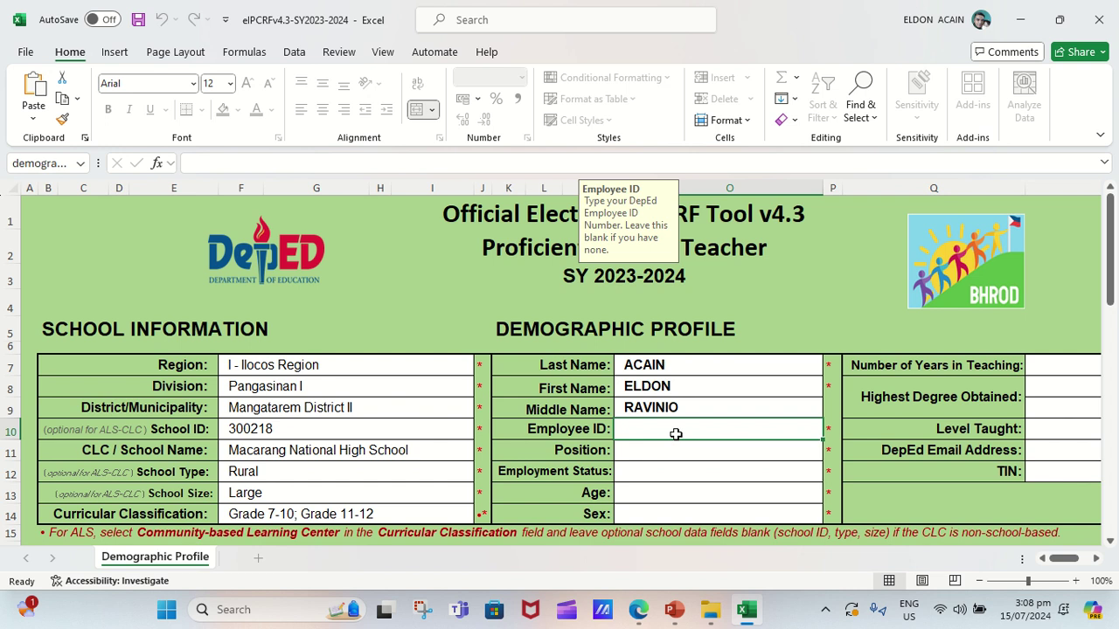
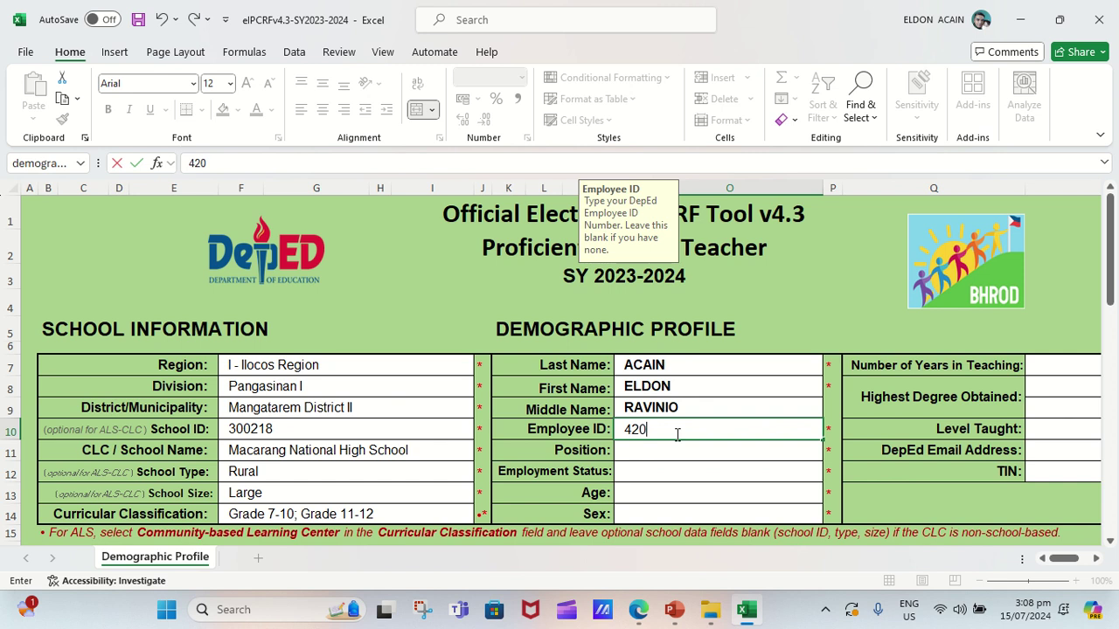
Set Position to Teacher III and Employment Status to Regular Permanent.
{"action": "left_click", "coordinate": [665, 460]}
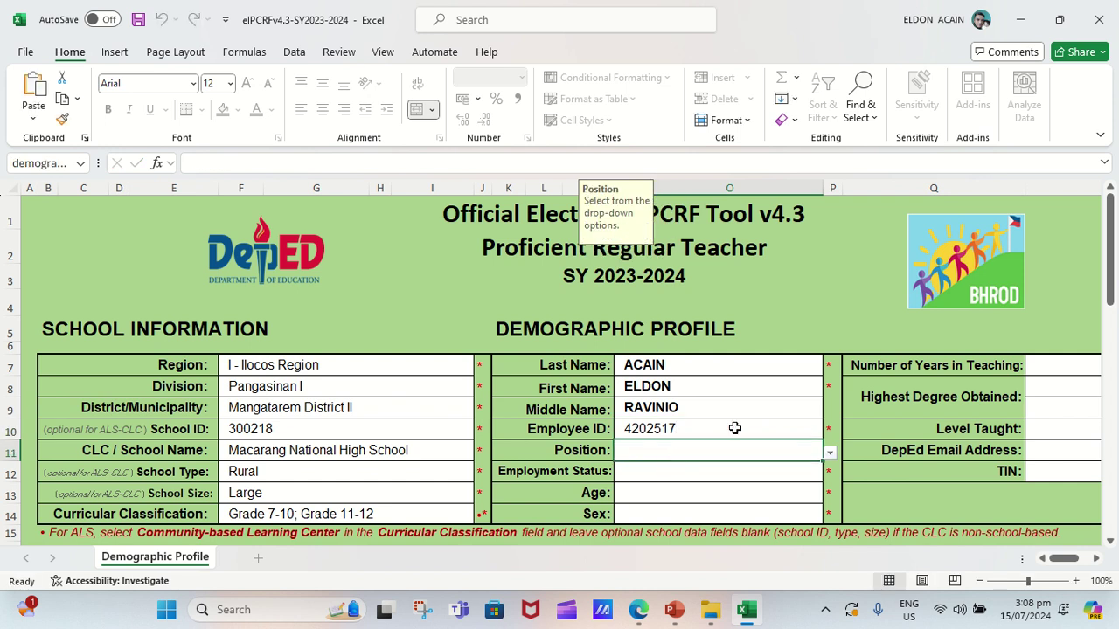
{"action": "left_click", "coordinate": [829, 454]}
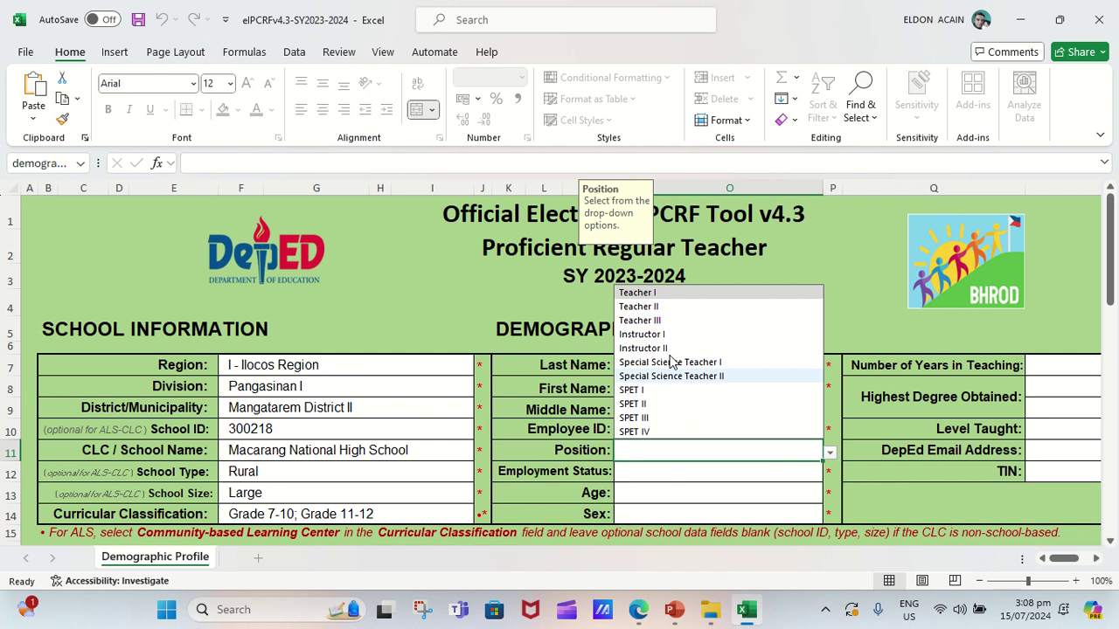
{"action": "left_click", "coordinate": [669, 321]}
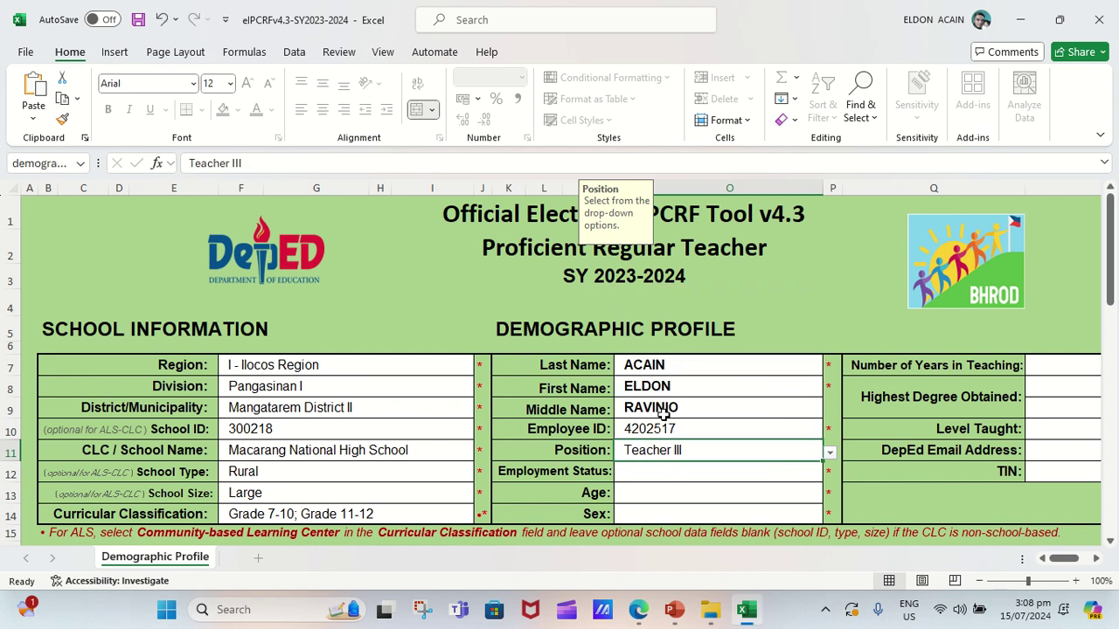
{"action": "left_click", "coordinate": [642, 474]}
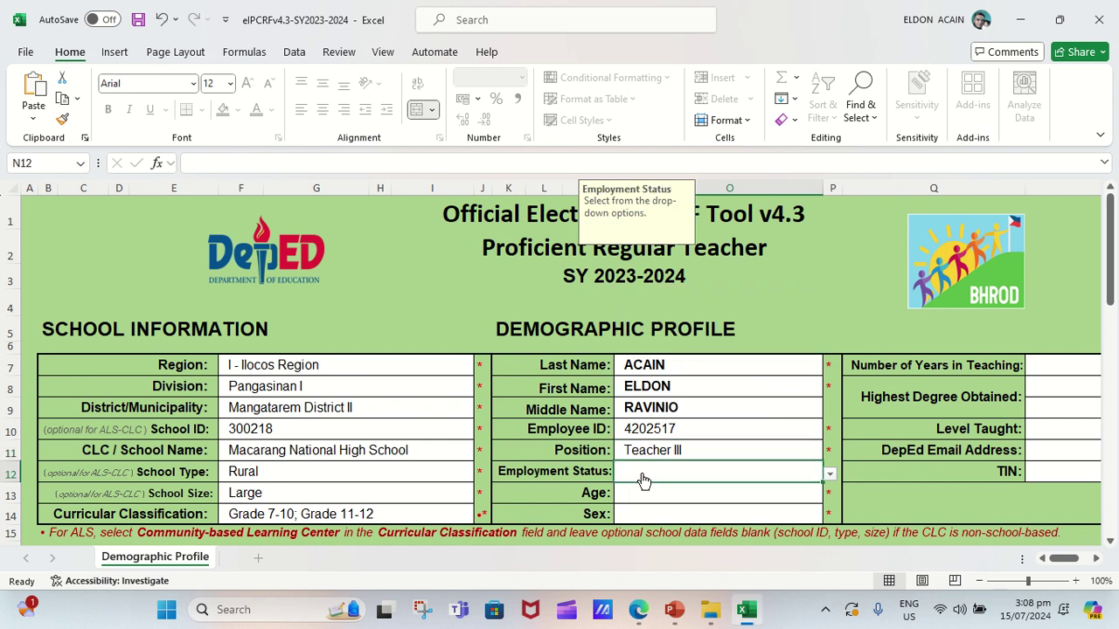
{"action": "left_click", "coordinate": [829, 474]}
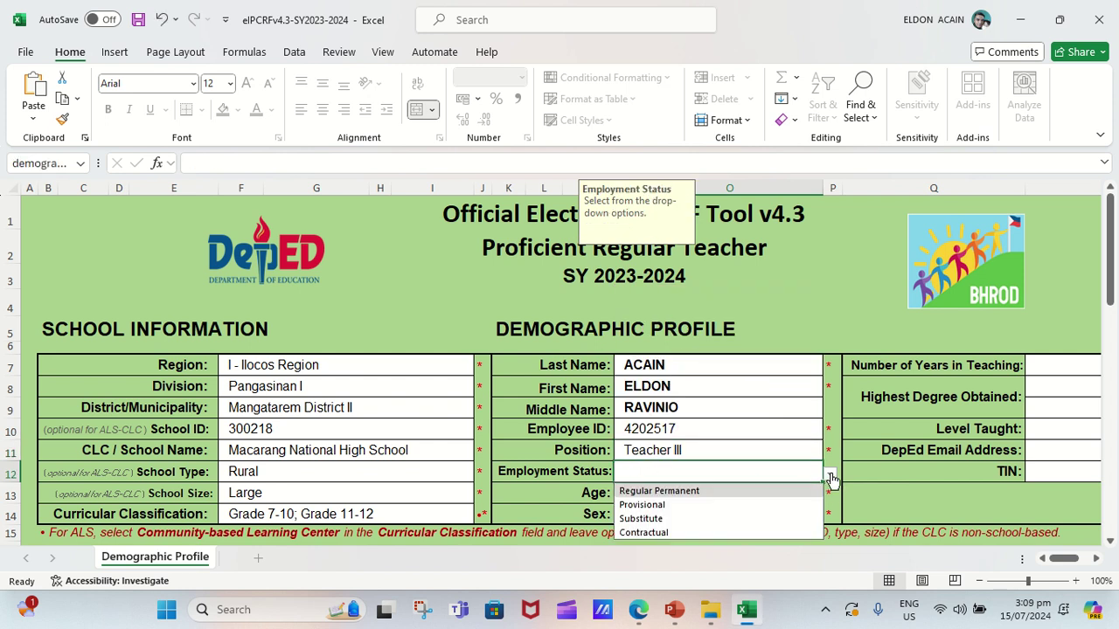
{"action": "left_click", "coordinate": [680, 492]}
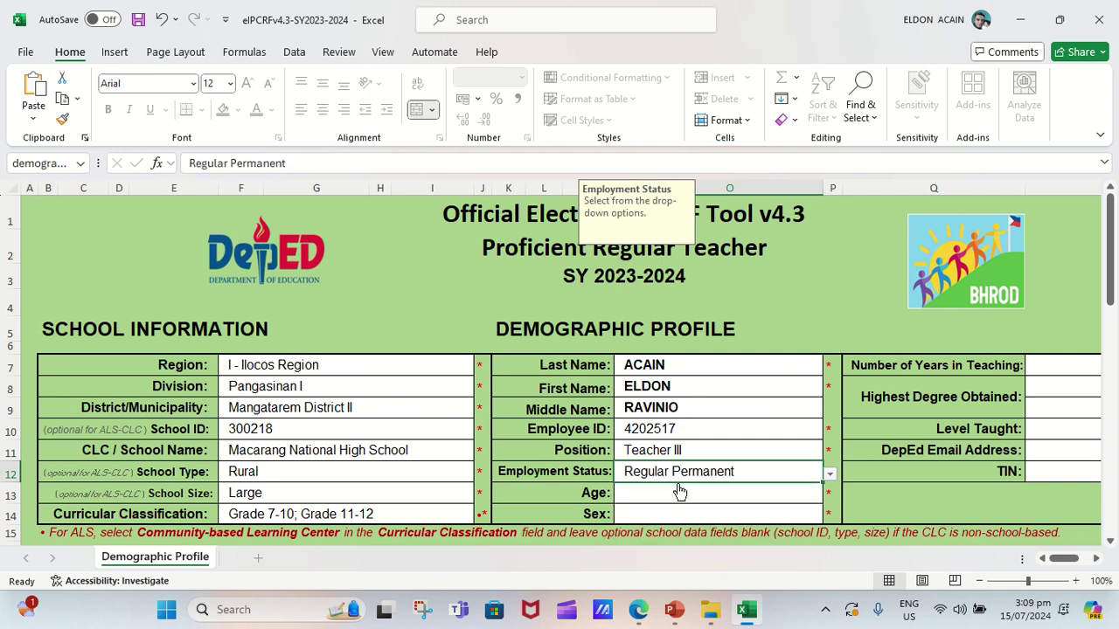
Set Age to the 36-40 range and Sex to Male.
{"action": "left_click", "coordinate": [664, 500]}
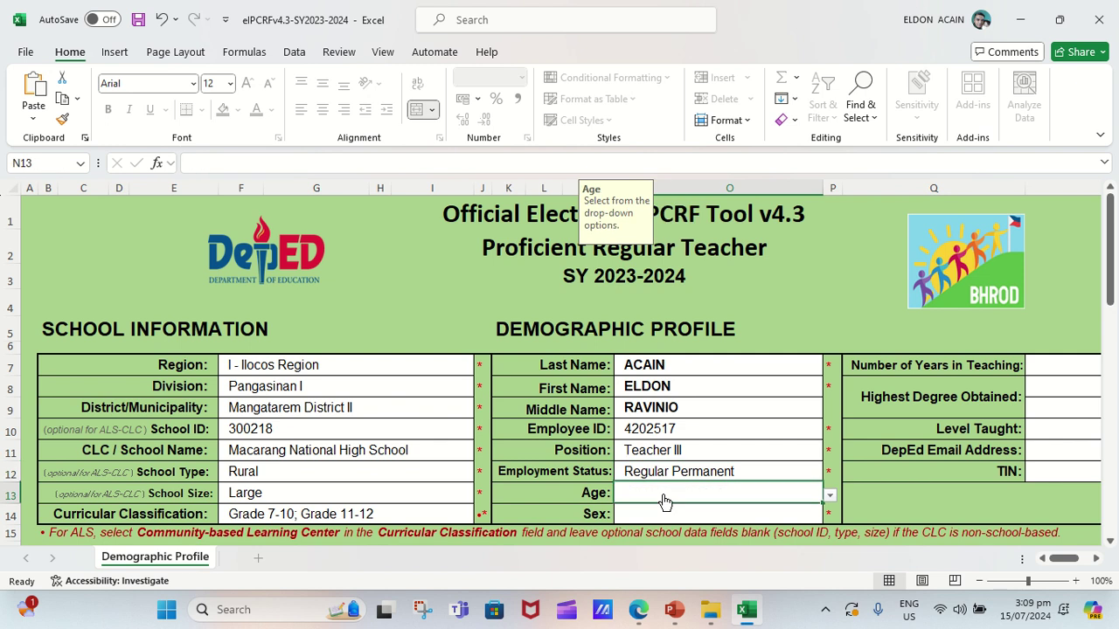
{"action": "left_click", "coordinate": [830, 497]}
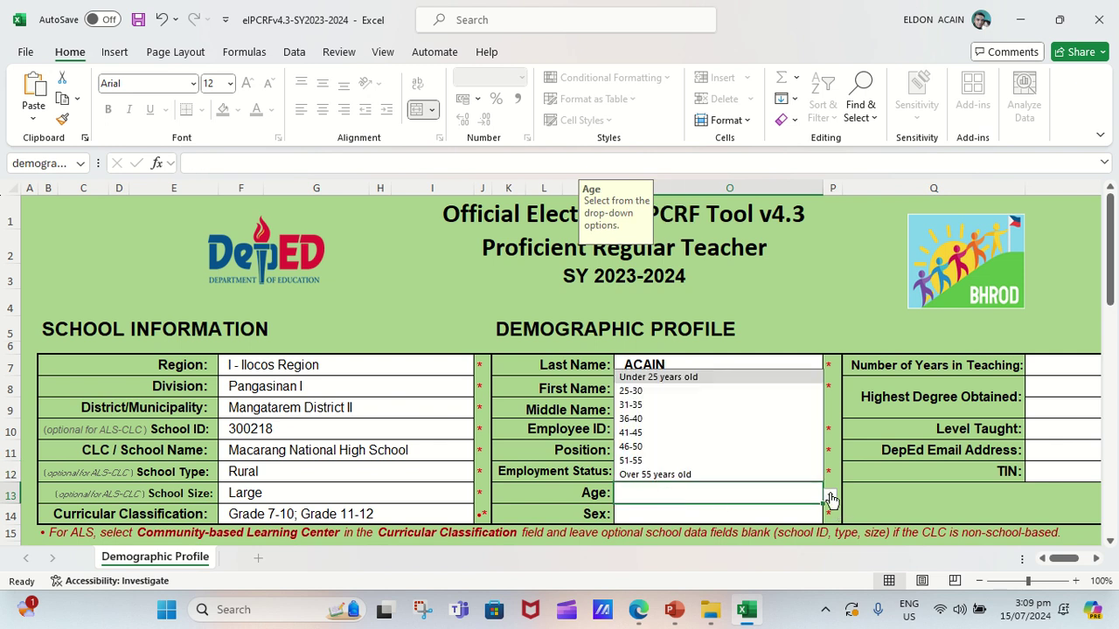
{"action": "left_click", "coordinate": [651, 420]}
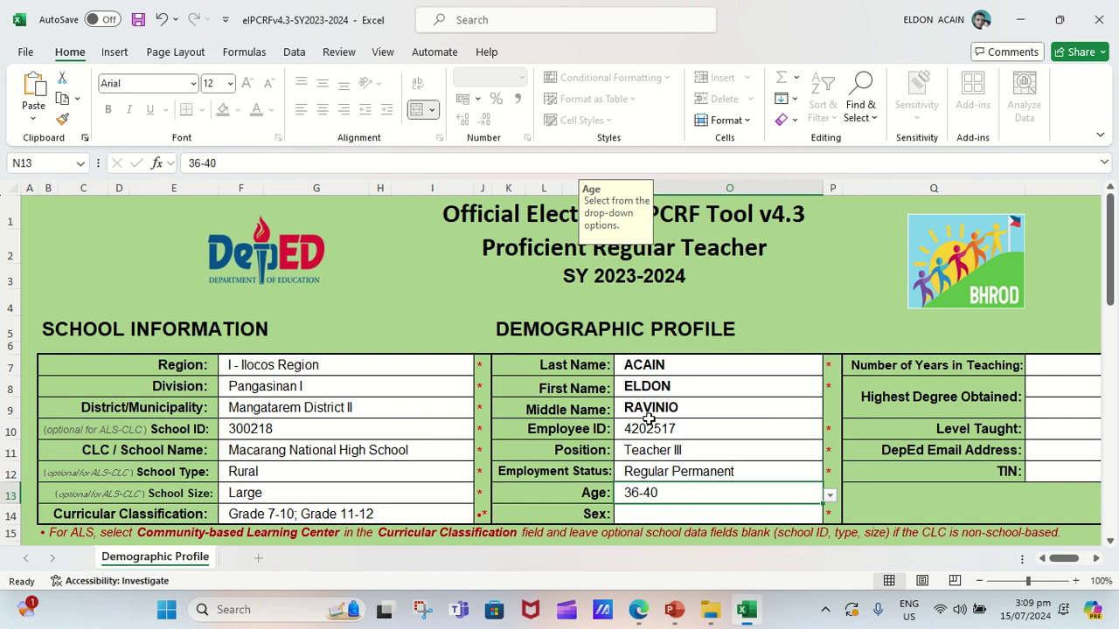
{"action": "left_click", "coordinate": [645, 519]}
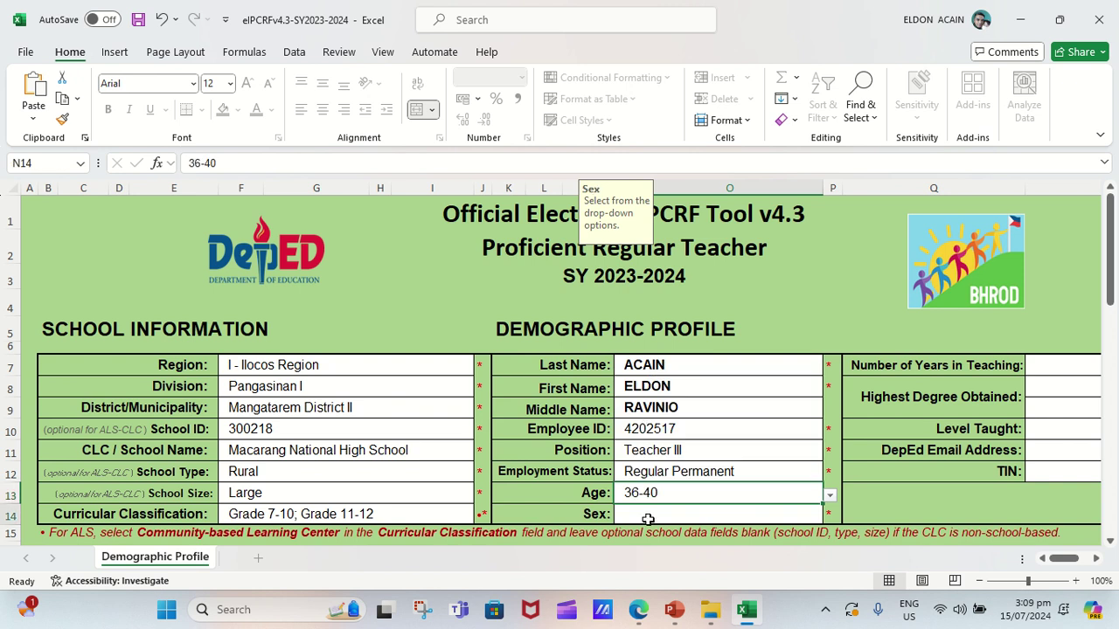
{"action": "left_click", "coordinate": [830, 517]}
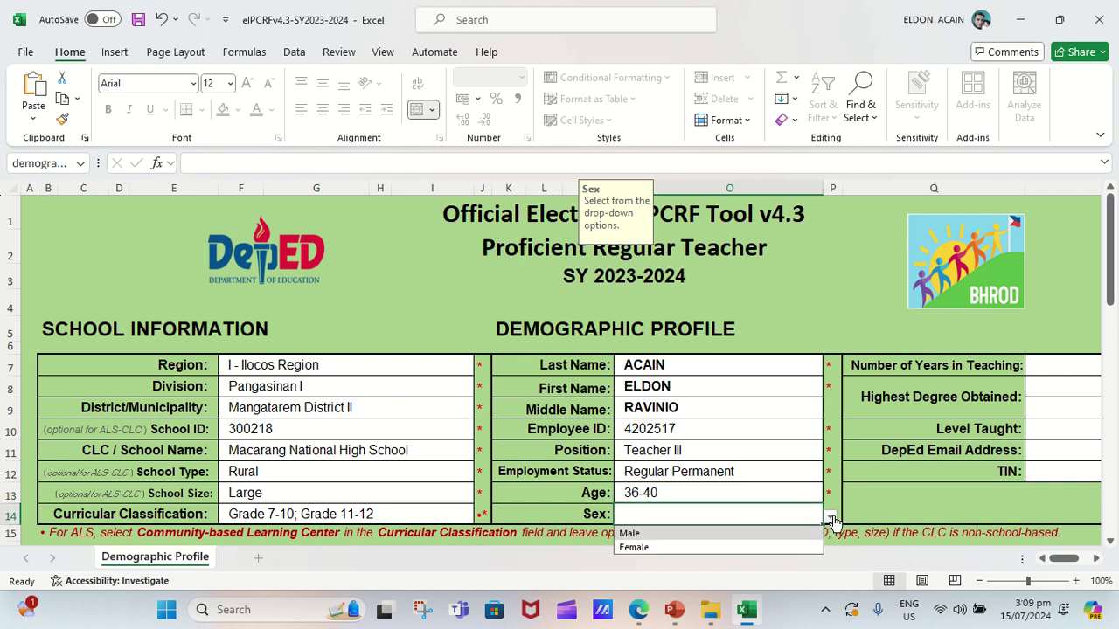
{"action": "left_click", "coordinate": [660, 532]}
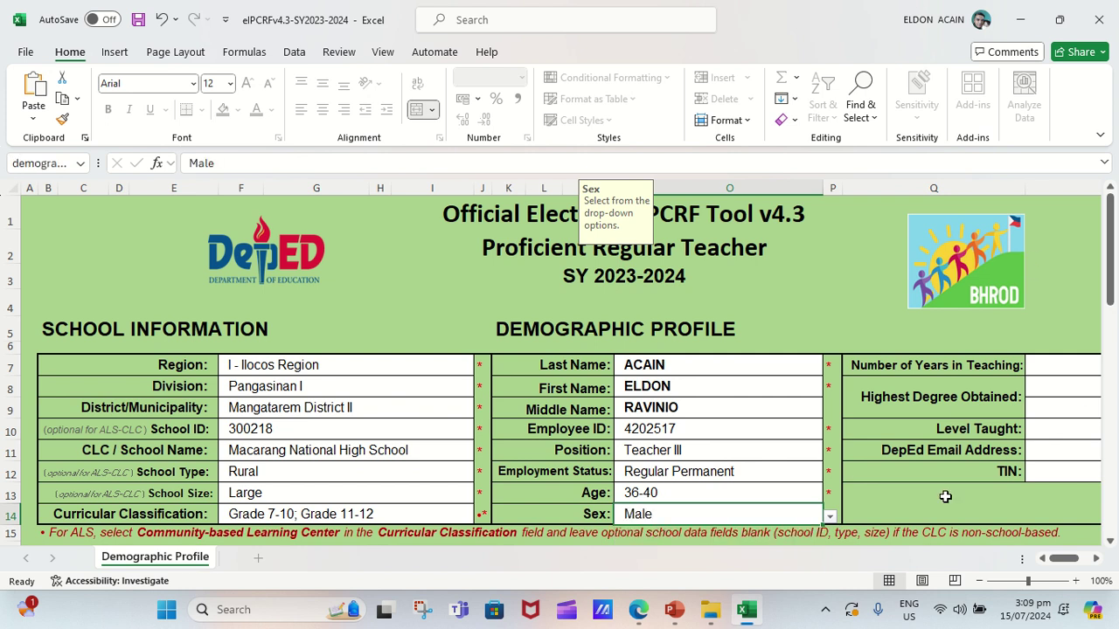
Set Number of Years in Teaching to 4-10 years.
{"action": "left_click_drag", "start_coordinate": [1063, 557], "coordinate": [1116, 549]}
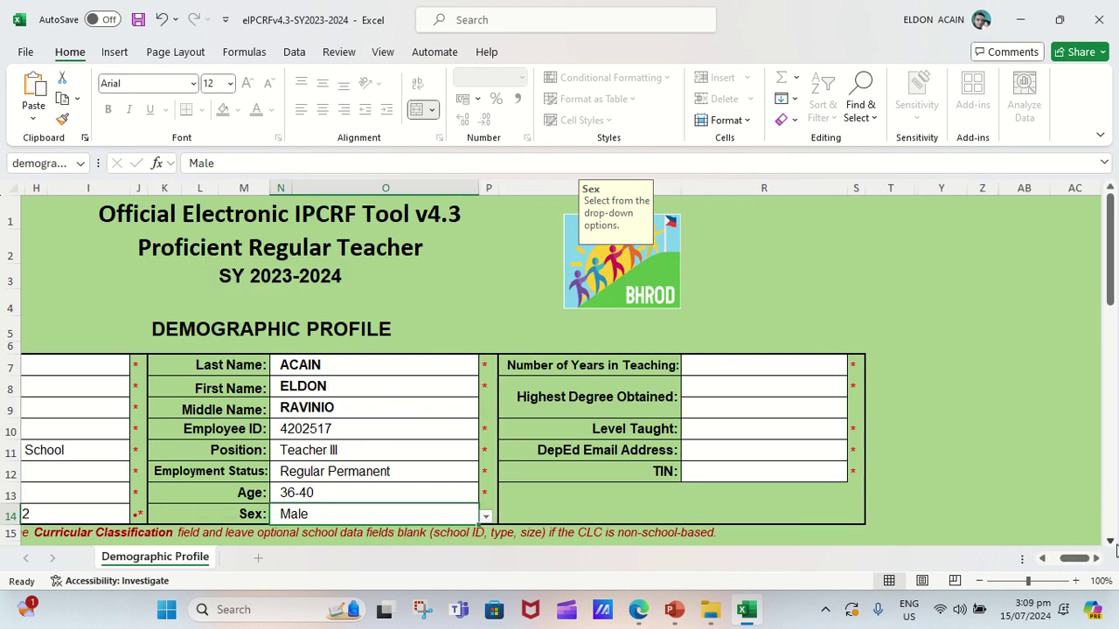
{"action": "left_click", "coordinate": [763, 362]}
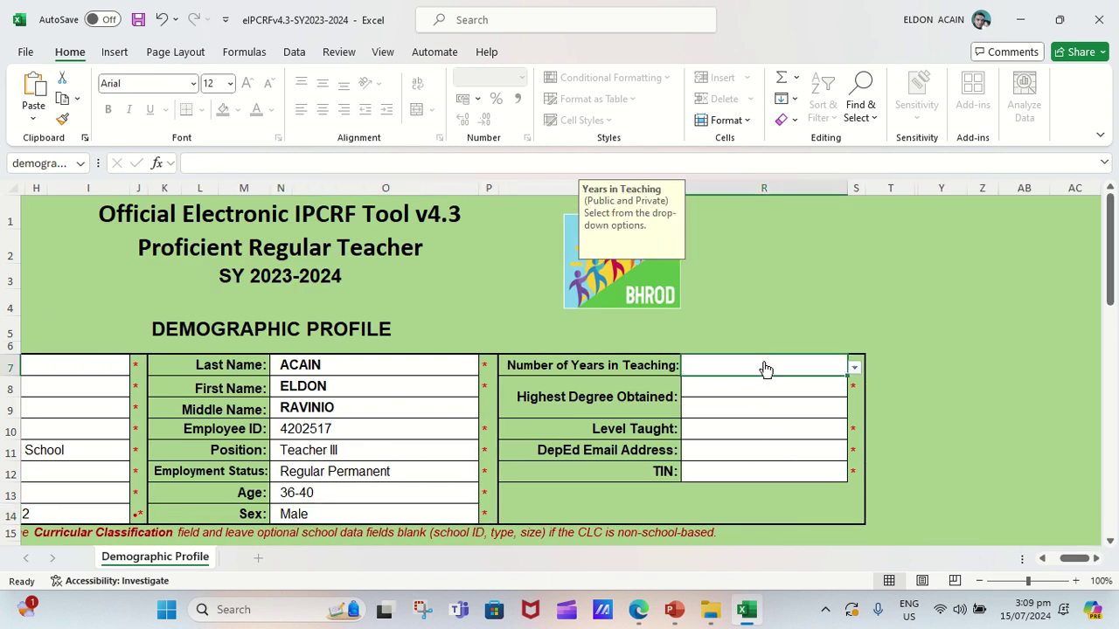
{"action": "left_click", "coordinate": [856, 369]}
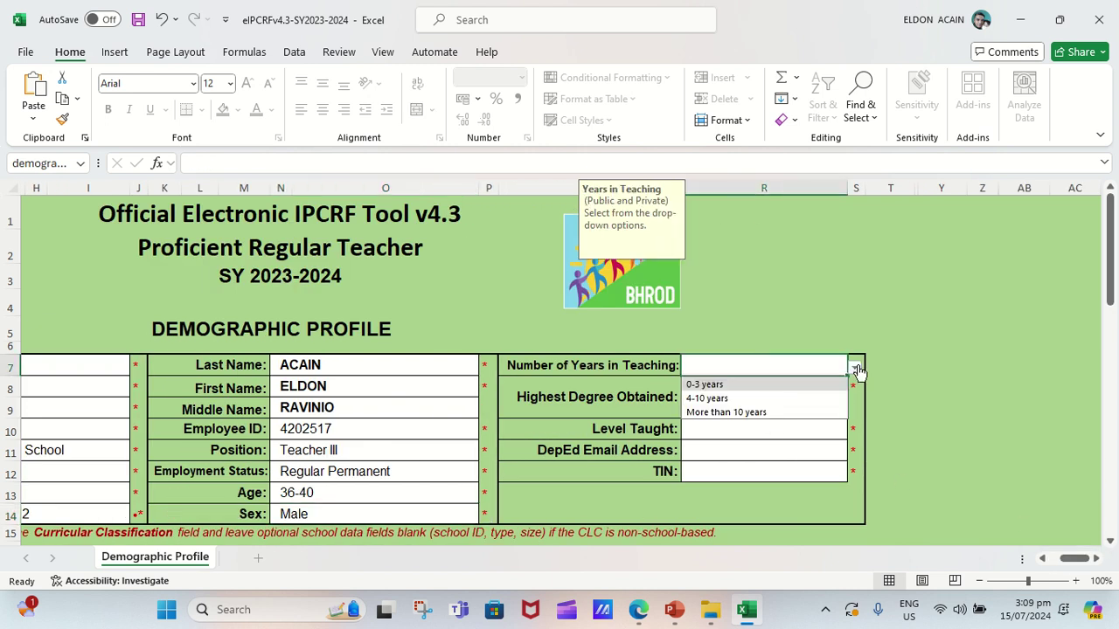
{"action": "left_click", "coordinate": [706, 399]}
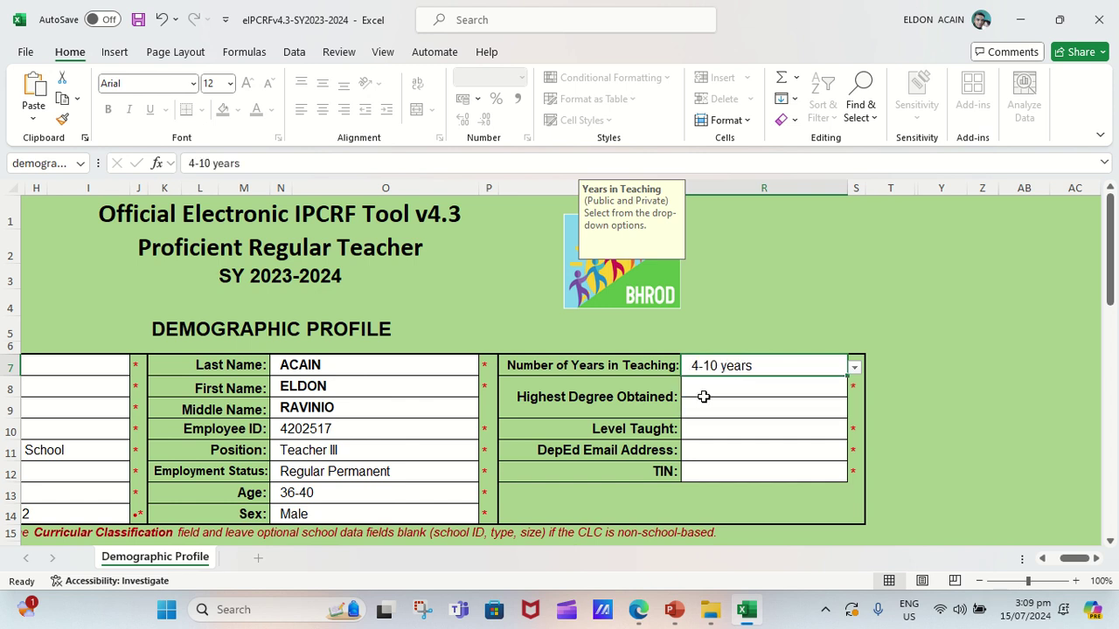
Set Highest Degree Obtained to Master's Degree and Level Taught to Junior High School.
{"action": "left_click", "coordinate": [755, 390]}
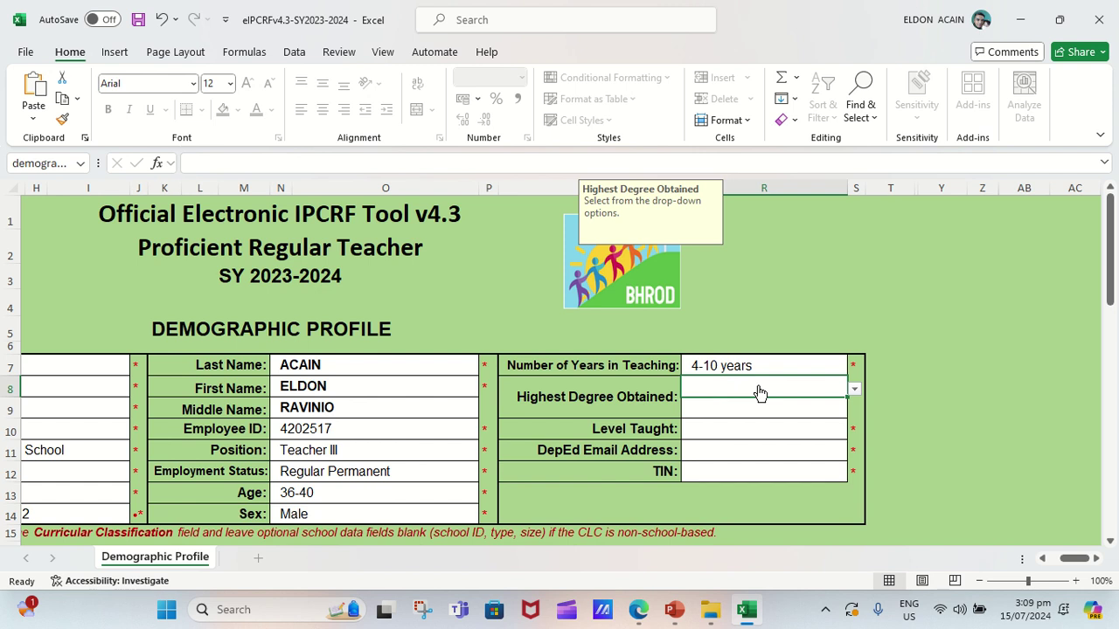
{"action": "type", "text": "Mat"}
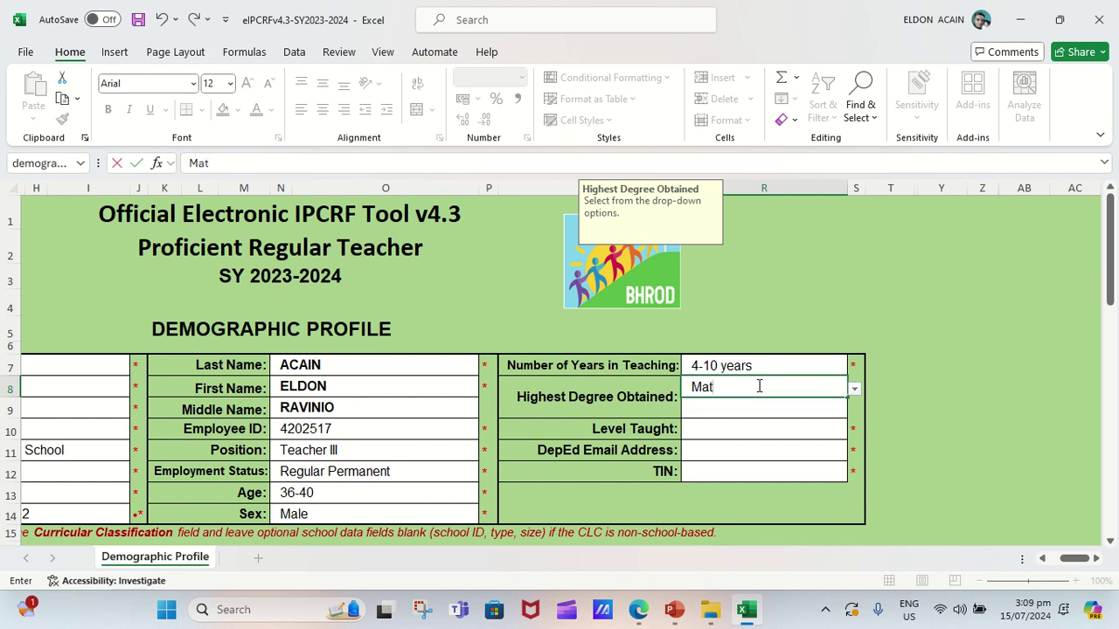
{"action": "type", "text": "eral"}
{"action": "key", "text": "BackSpace"}
{"action": "key", "text": "BackSpace"}
{"action": "key", "text": "BackSpace"}
{"action": "key", "text": "BackSpace"}
{"action": "key", "text": "BackSpace"}
{"action": "key", "text": "BackSpace"}
{"action": "key", "text": "BackSpace"}
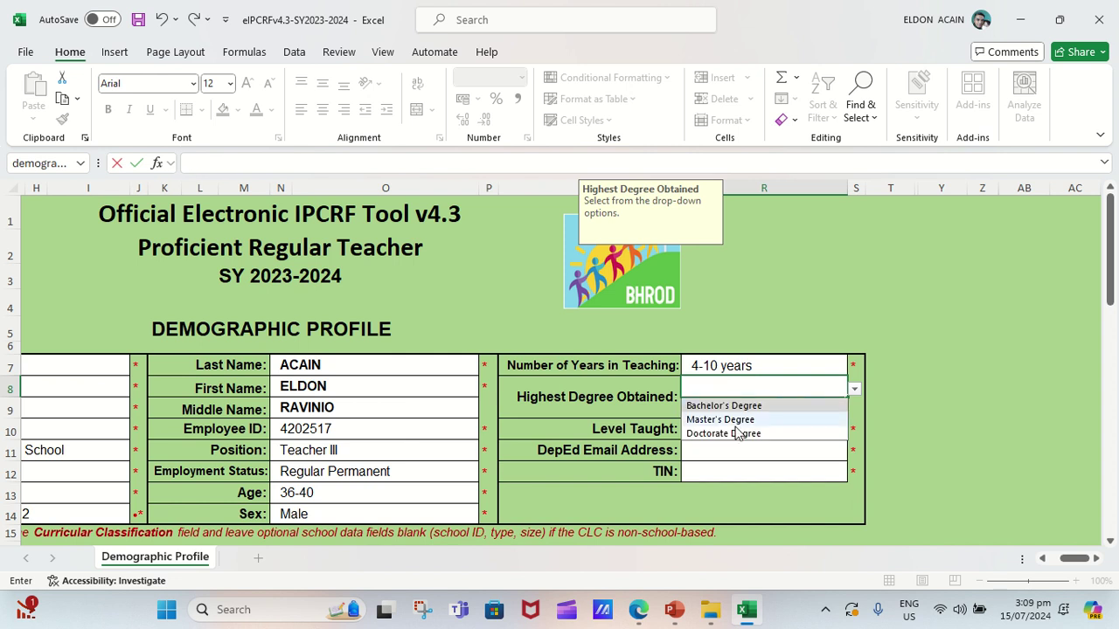
{"action": "left_click", "coordinate": [731, 420]}
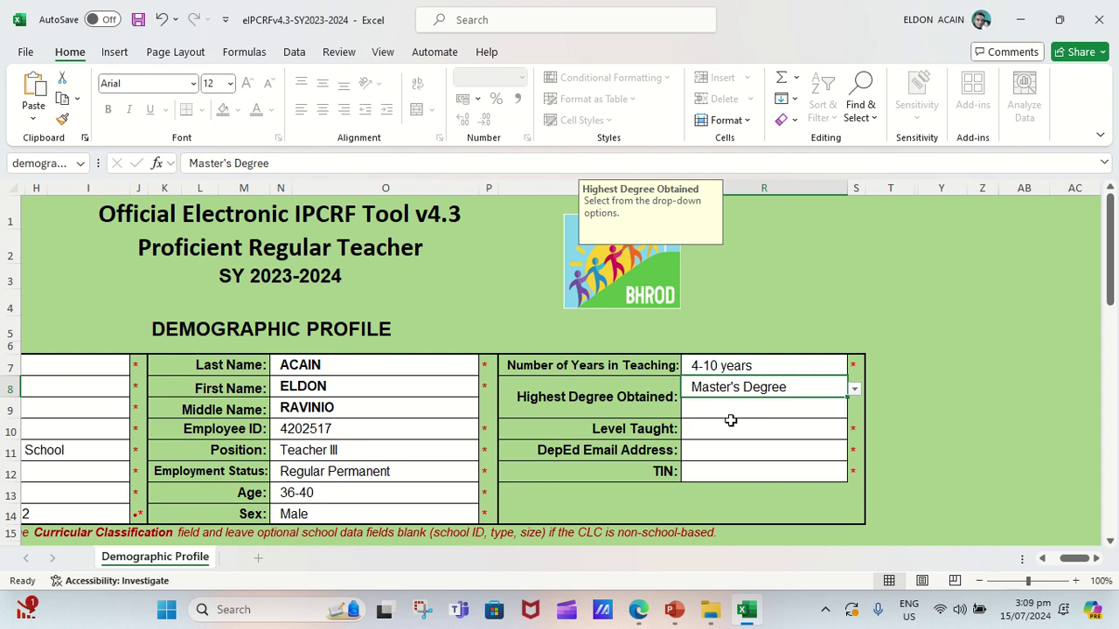
{"action": "left_click", "coordinate": [731, 435]}
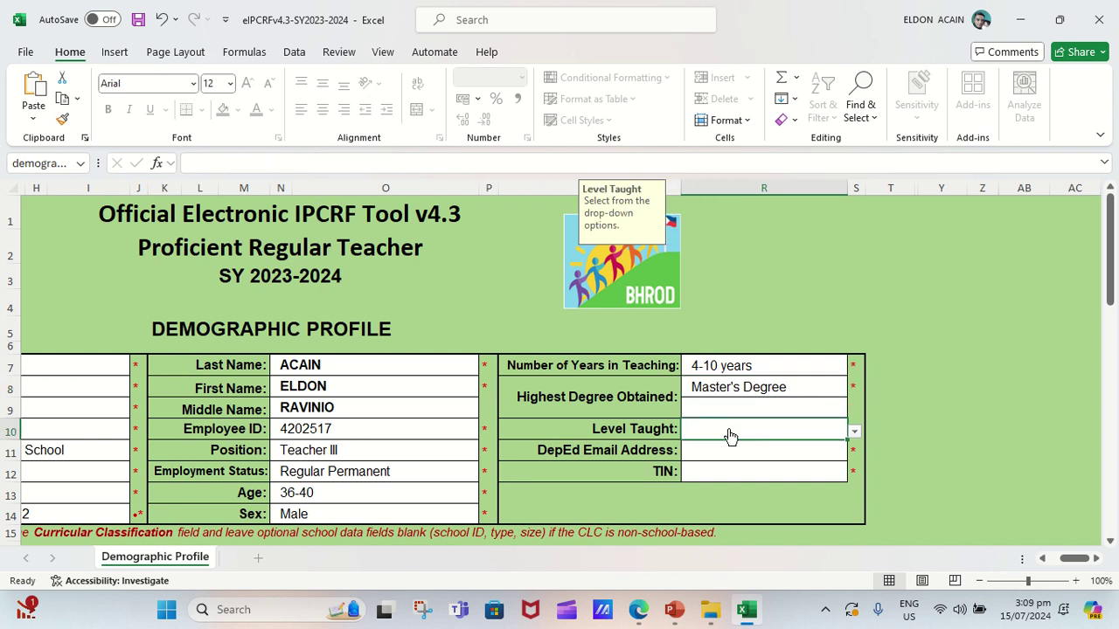
{"action": "left_click", "coordinate": [854, 432]}
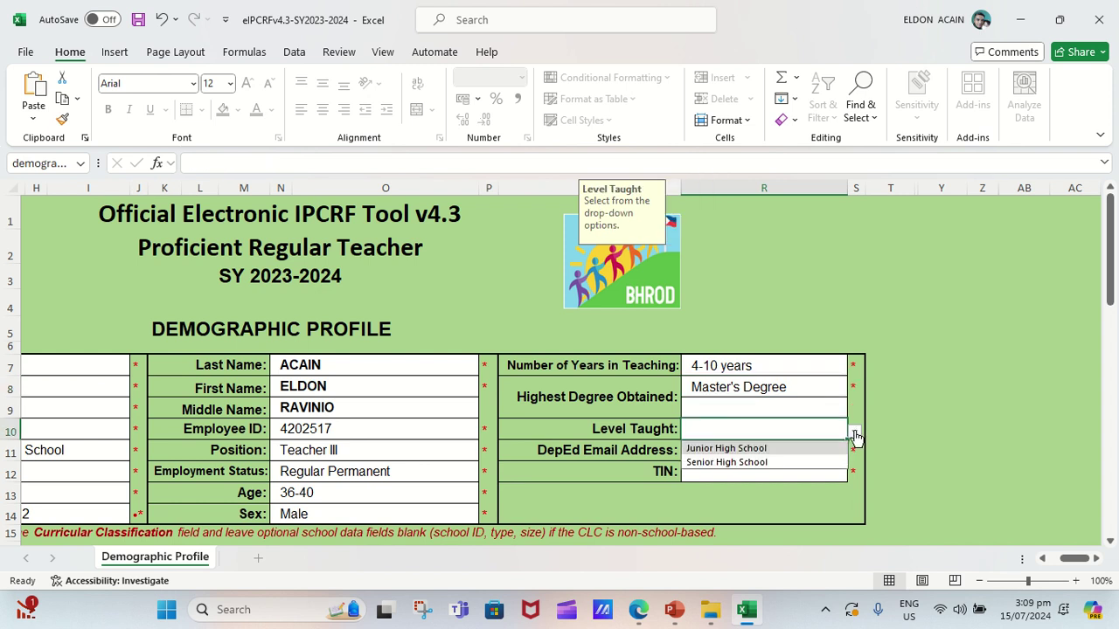
{"action": "left_click", "coordinate": [786, 447]}
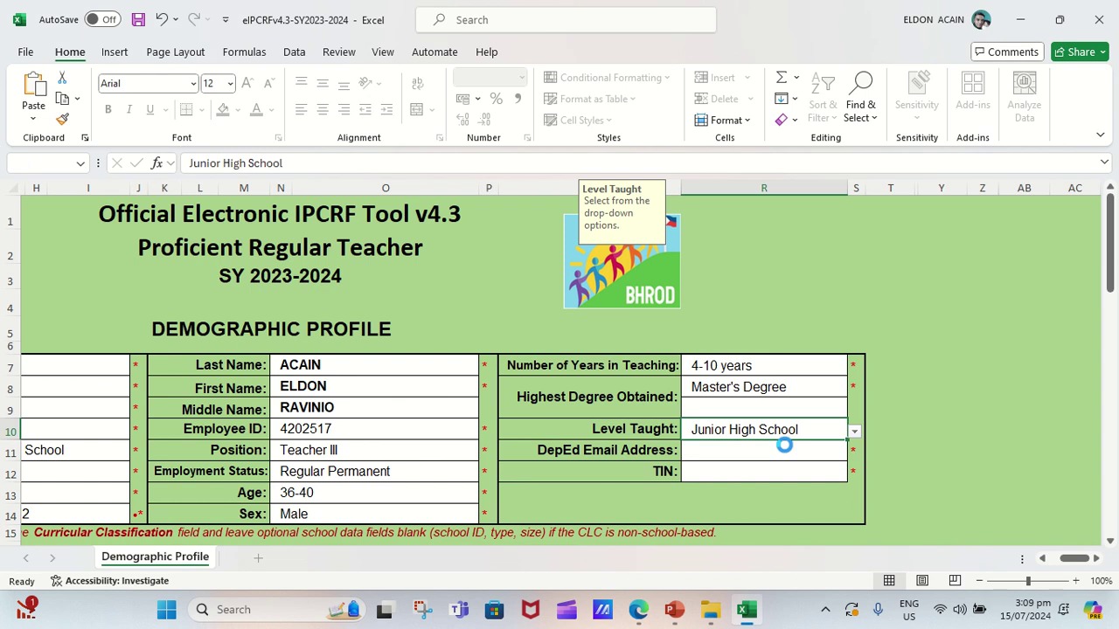
Enter the teacher's DepEd email address in R11 and the TIN in R12.
{"action": "left_click", "coordinate": [722, 452]}
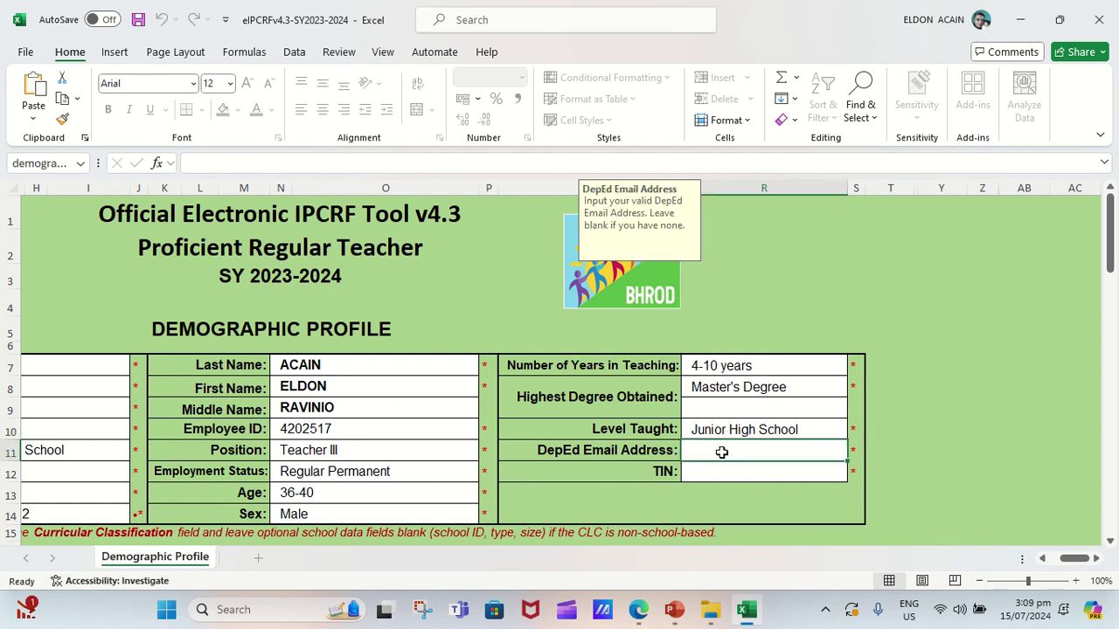
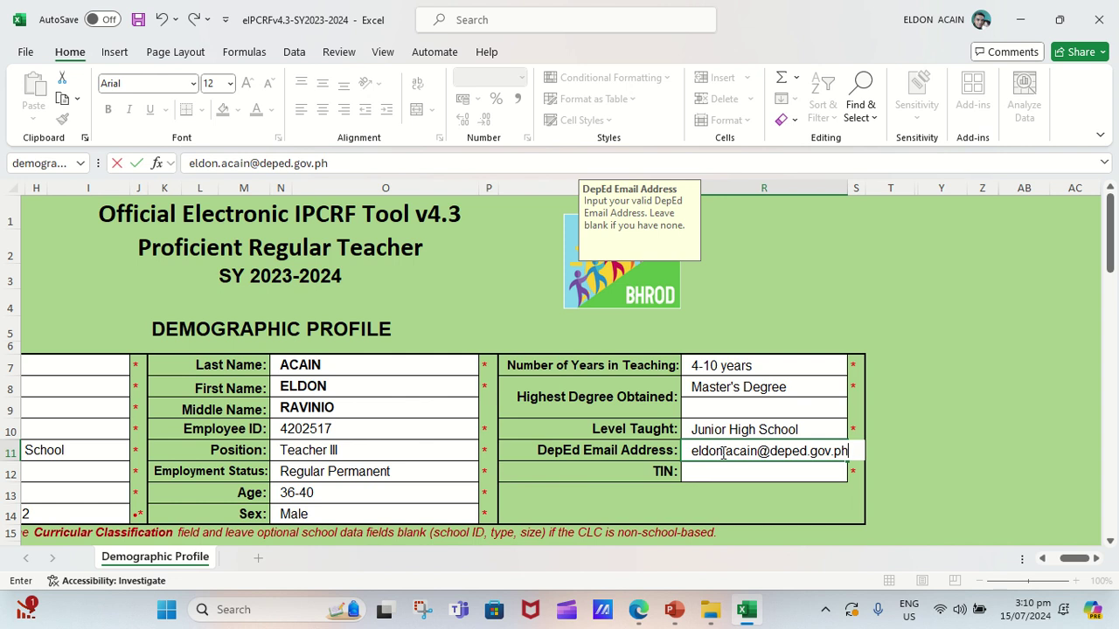
{"action": "left_click", "coordinate": [722, 470]}
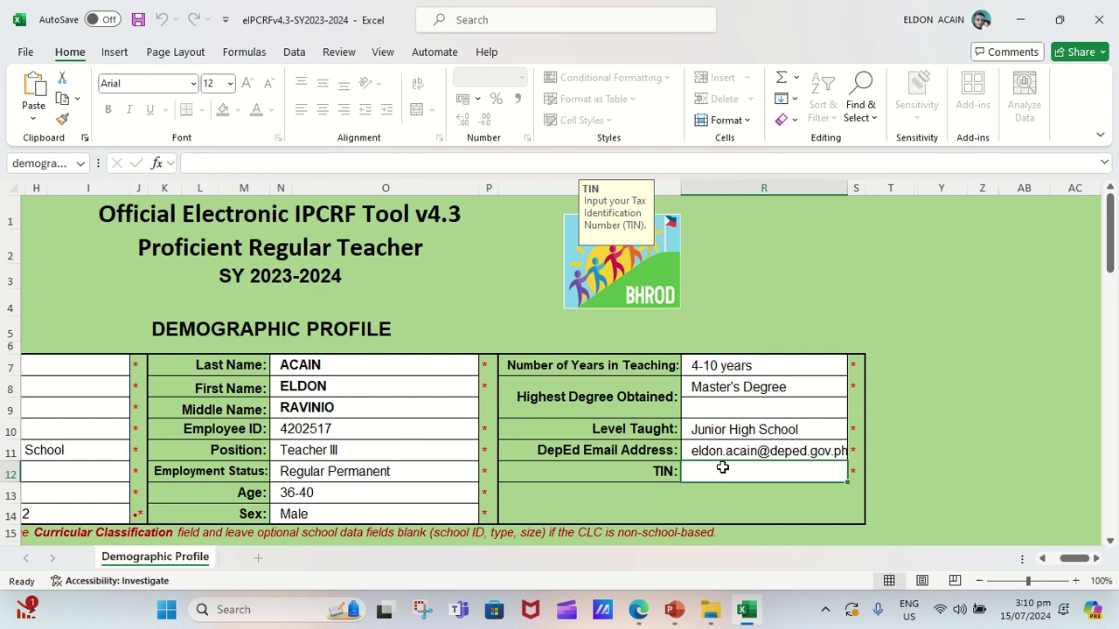
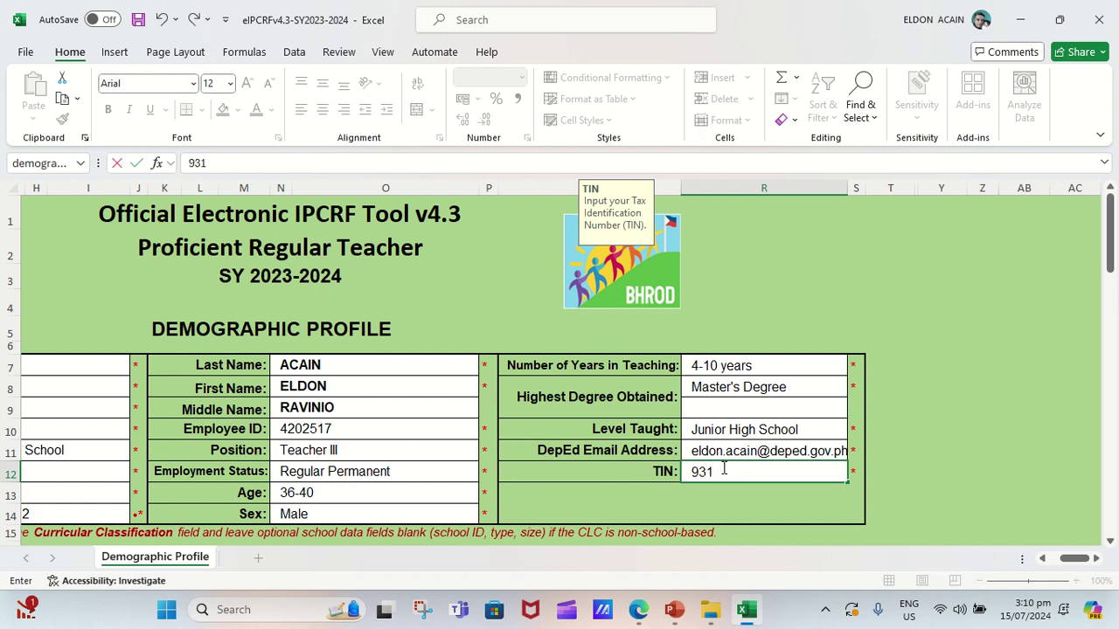
{"action": "left_click", "coordinate": [797, 512]}
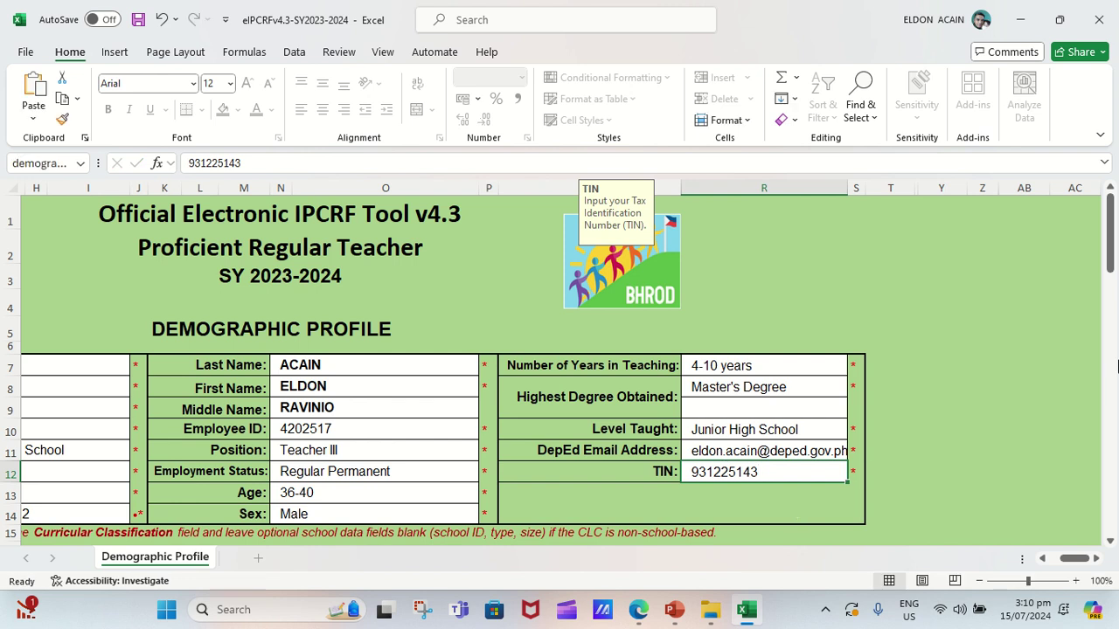
Tick Mathematics under Area(s) of Specialization and scroll down to the CANCEL/NEXT buttons.
{"action": "left_click_drag", "start_coordinate": [1111, 231], "coordinate": [1115, 299]}
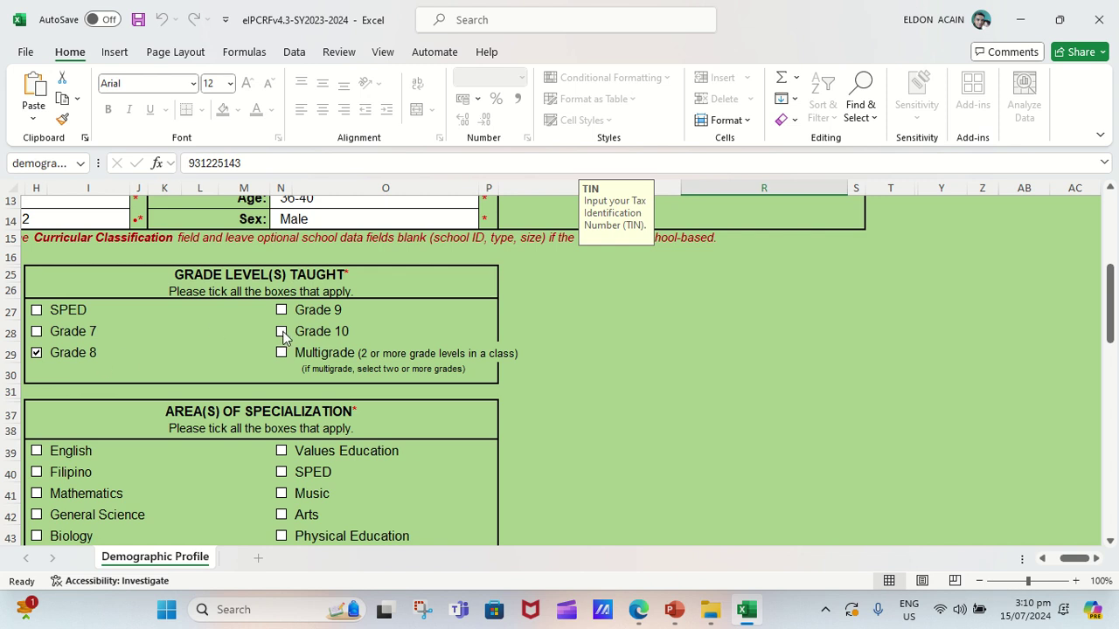
{"action": "left_click", "coordinate": [36, 495]}
{"action": "left_click_drag", "start_coordinate": [1115, 316], "coordinate": [1115, 398]}
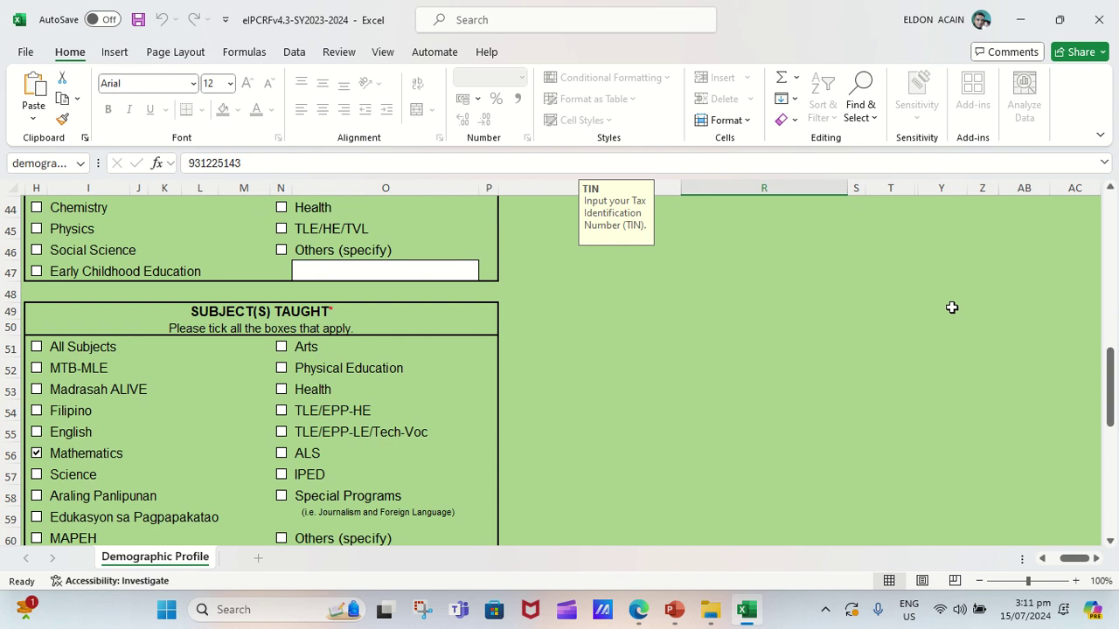
{"action": "mouse_move", "coordinate": [1113, 390]}
{"action": "left_mouse_down"}
{"action": "mouse_move", "coordinate": [1094, 300]}
{"action": "mouse_move", "coordinate": [1115, 409]}
{"action": "left_mouse_up"}
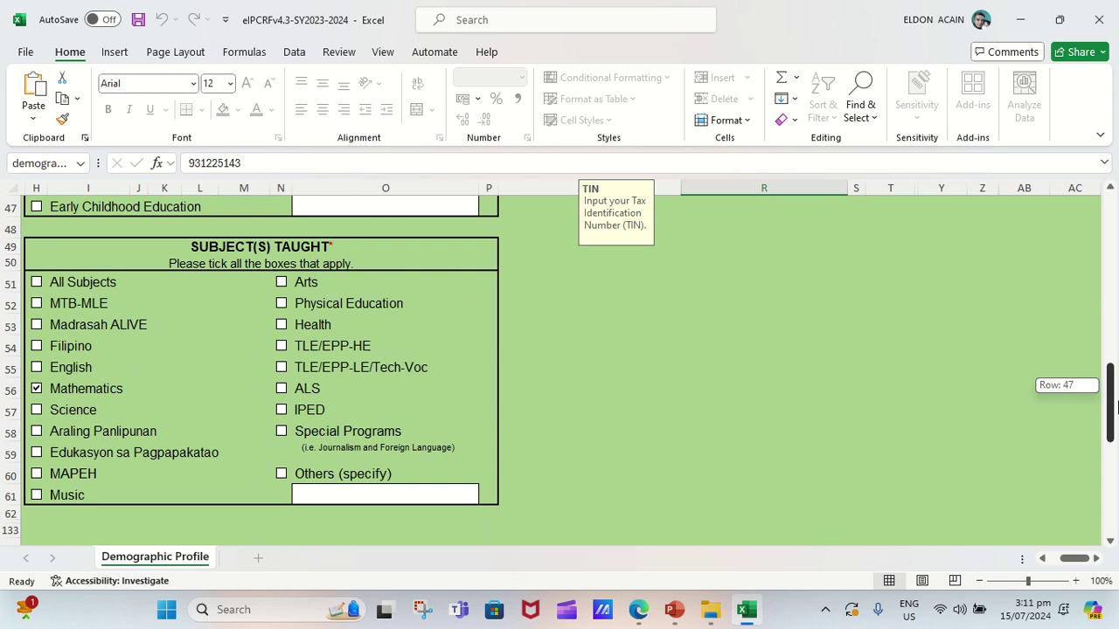
{"action": "mouse_move", "coordinate": [1116, 409]}
{"action": "left_mouse_down"}
{"action": "mouse_move", "coordinate": [1116, 433]}
{"action": "mouse_move", "coordinate": [1116, 419]}
{"action": "left_mouse_up"}
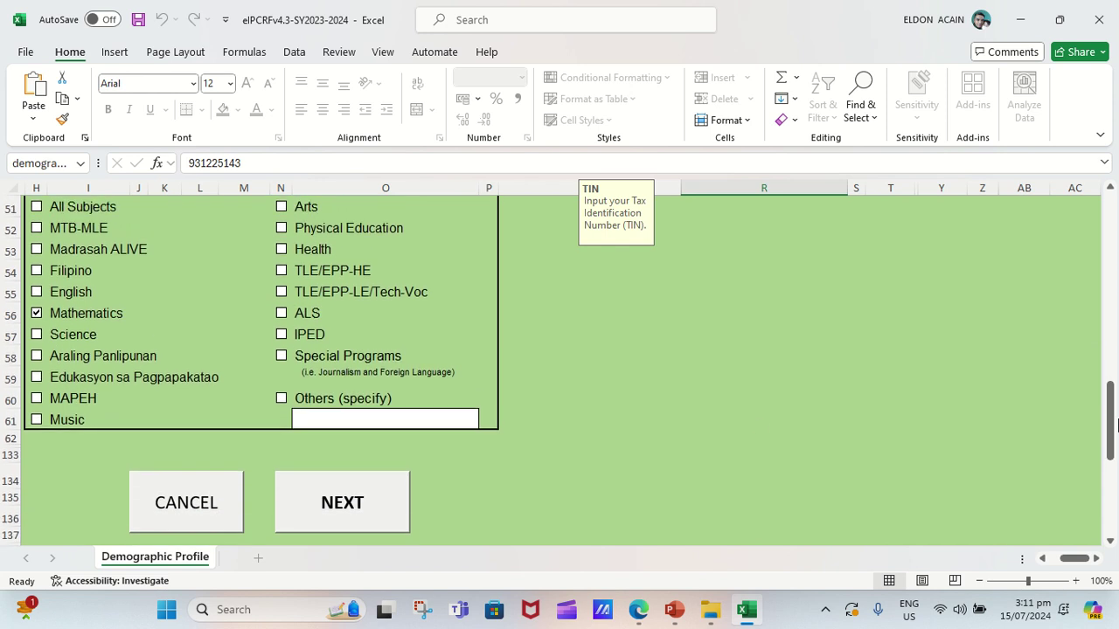
Try NEXT, then decline the confirmation to recheck the Employee ID and TIN entries.
{"action": "left_click", "coordinate": [364, 509]}
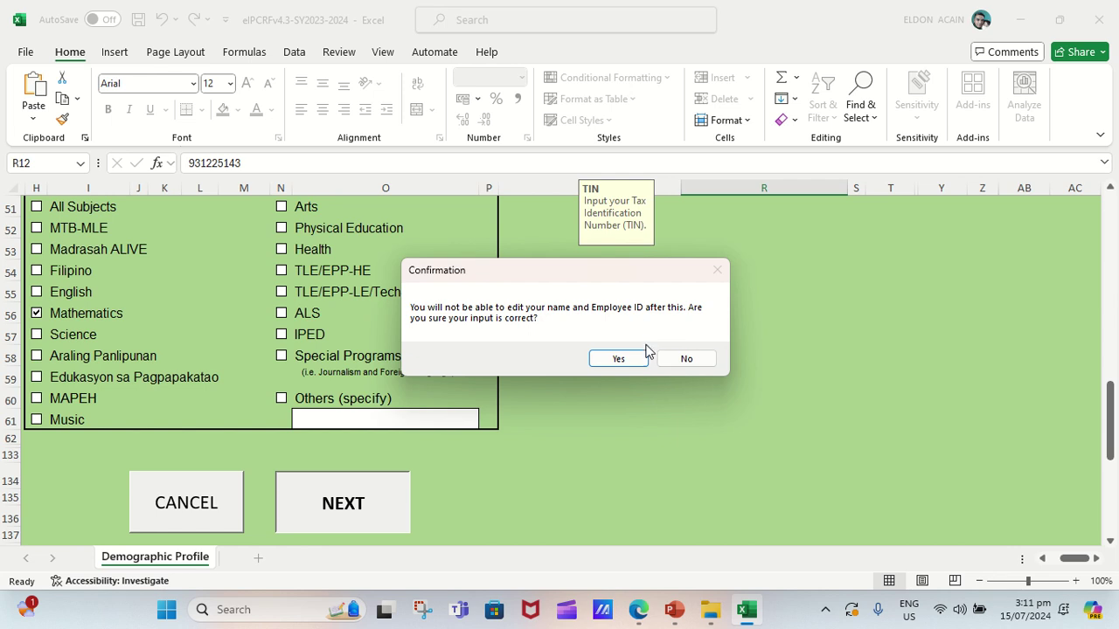
{"action": "left_click", "coordinate": [686, 358]}
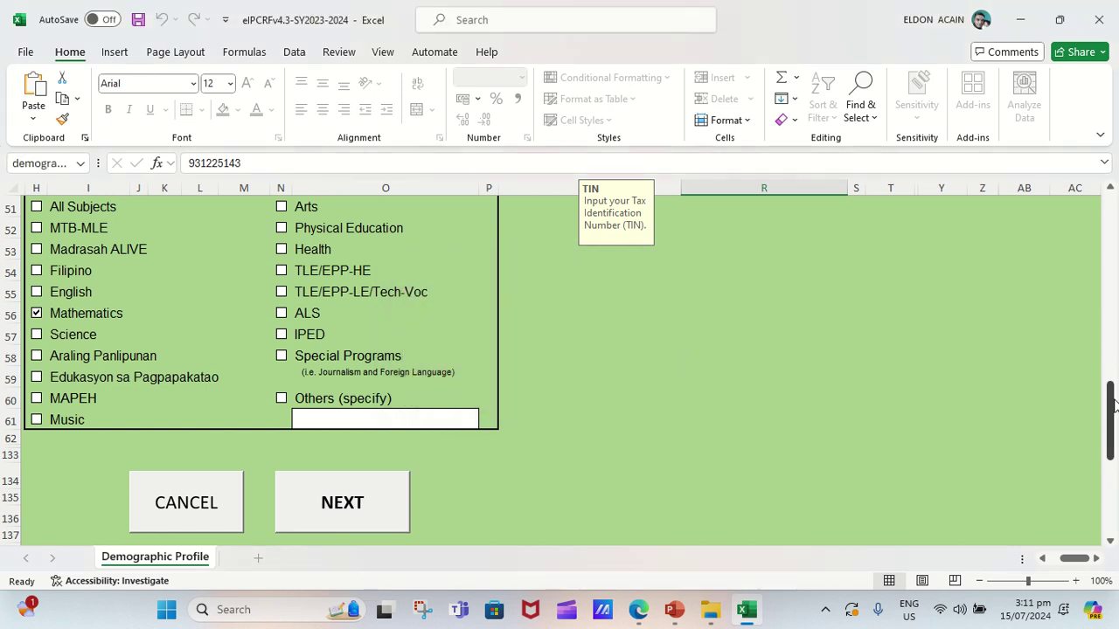
{"action": "left_click_drag", "start_coordinate": [1108, 402], "coordinate": [1098, 223]}
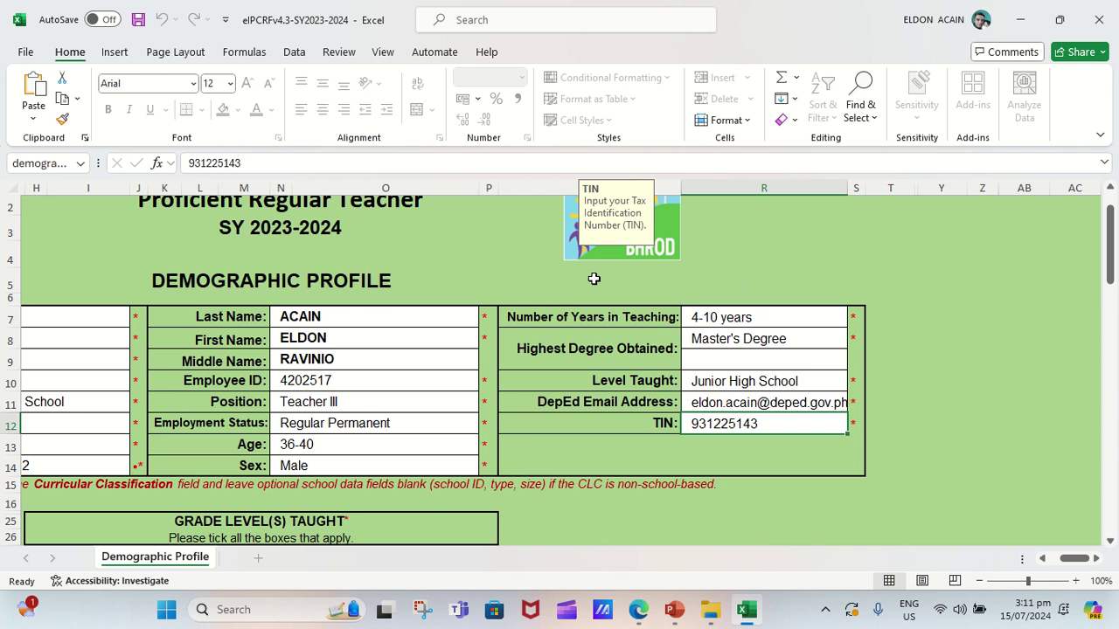
{"action": "left_click", "coordinate": [315, 387]}
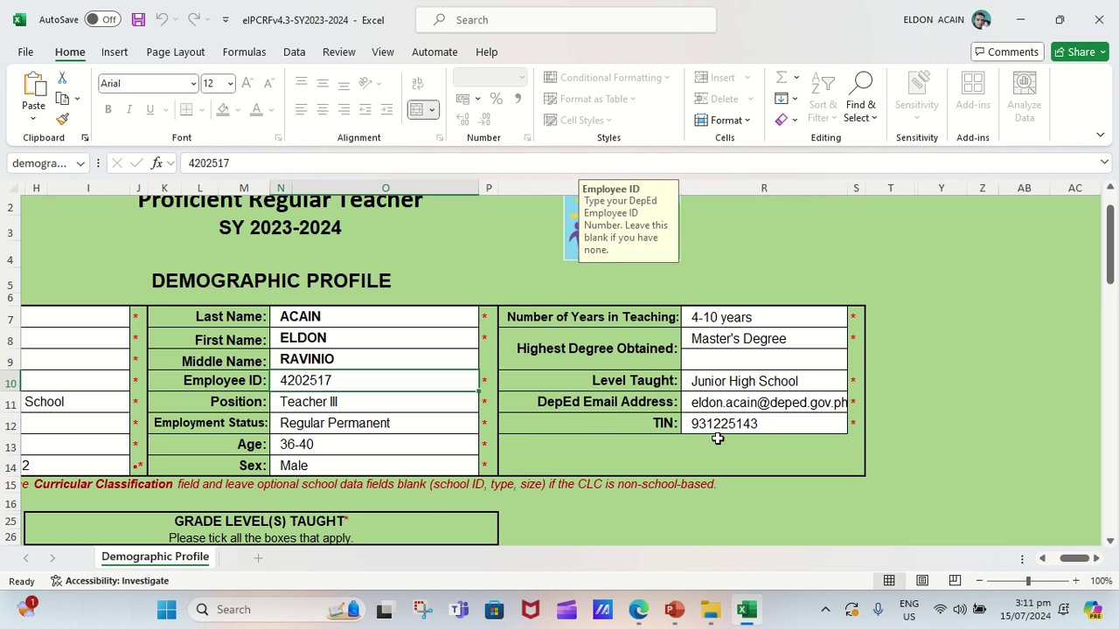
{"action": "left_click", "coordinate": [741, 424]}
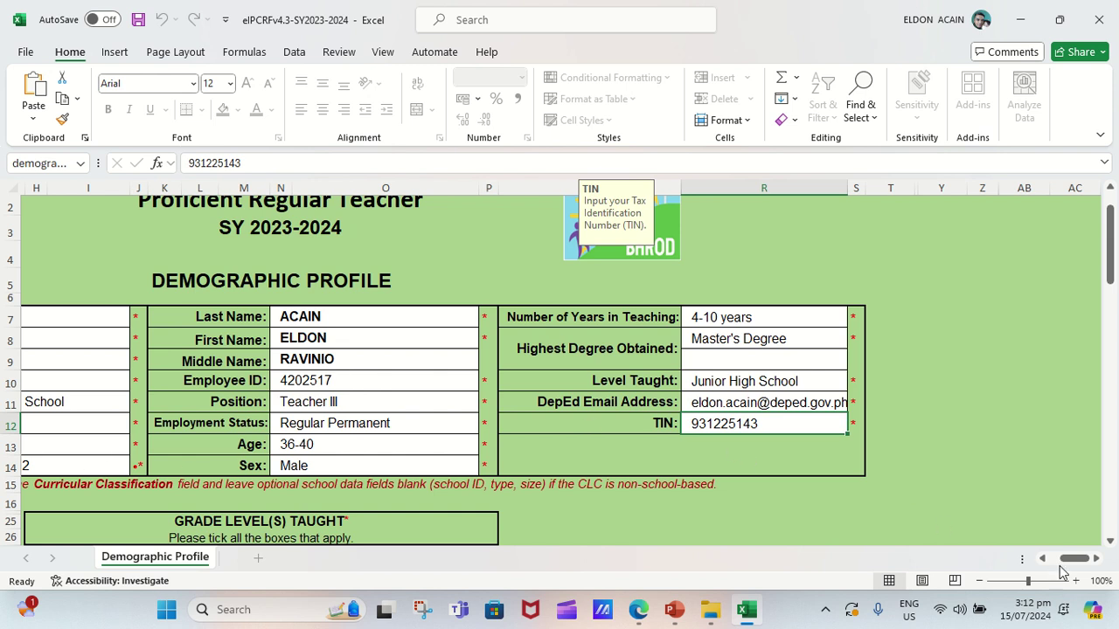
Recheck the School Size entry and resubmit the profile with NEXT.
{"action": "left_click_drag", "start_coordinate": [1063, 560], "coordinate": [1054, 563]}
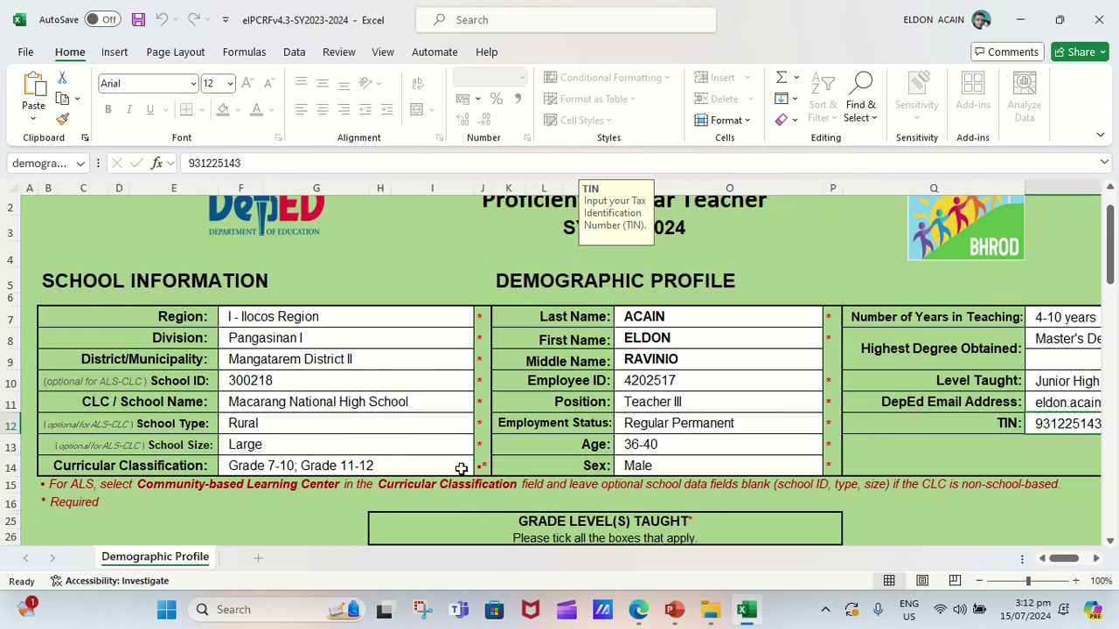
{"action": "left_click", "coordinate": [317, 454]}
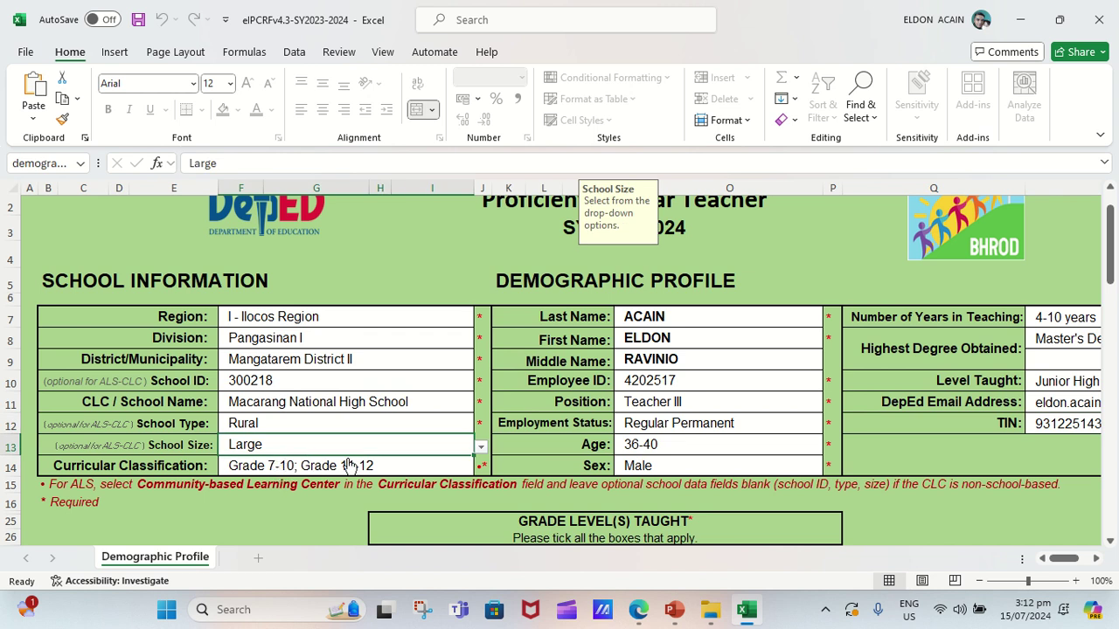
{"action": "left_click_drag", "start_coordinate": [1057, 557], "coordinate": [1074, 557]}
{"action": "left_click_drag", "start_coordinate": [1112, 273], "coordinate": [1112, 499]}
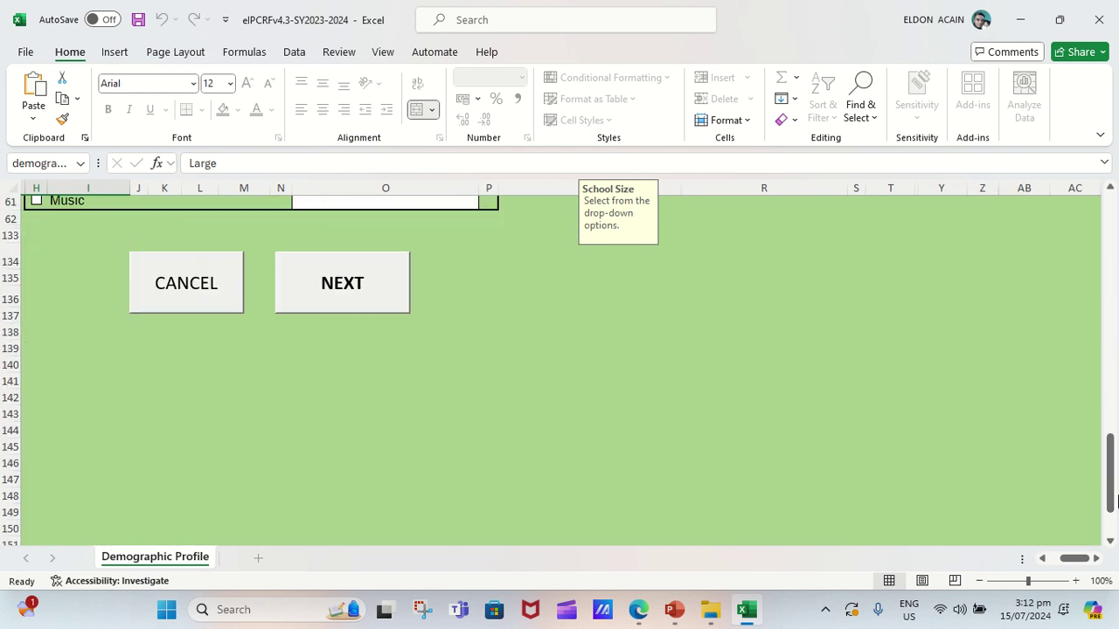
{"action": "left_click", "coordinate": [343, 299]}
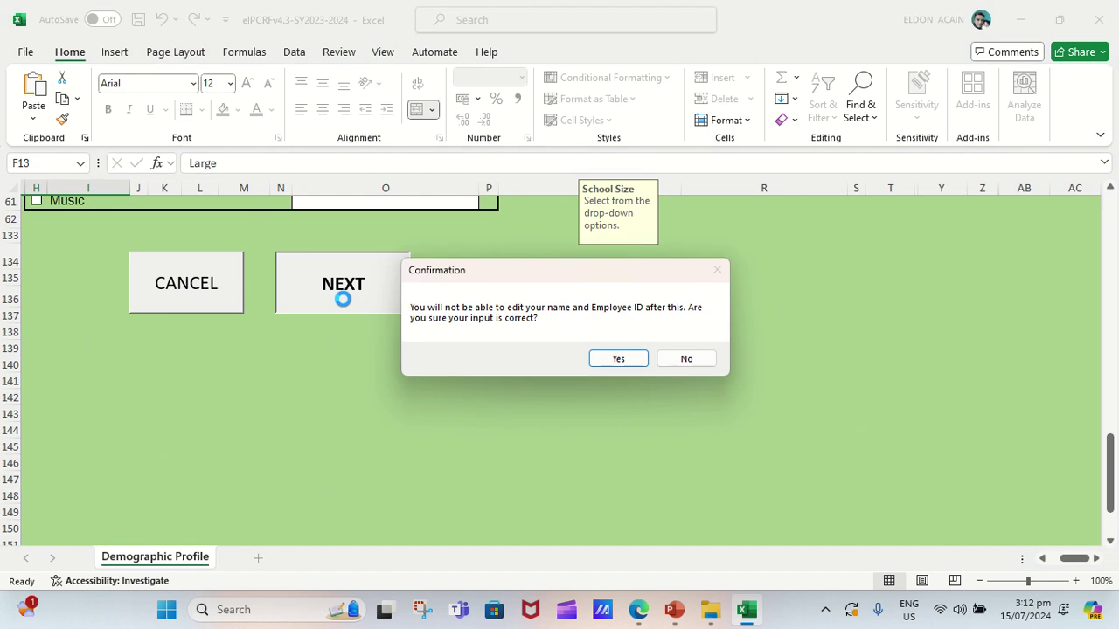
Accept the ratee profile and lock the workbook with a confirmed ratee password.
{"action": "left_click", "coordinate": [619, 358]}
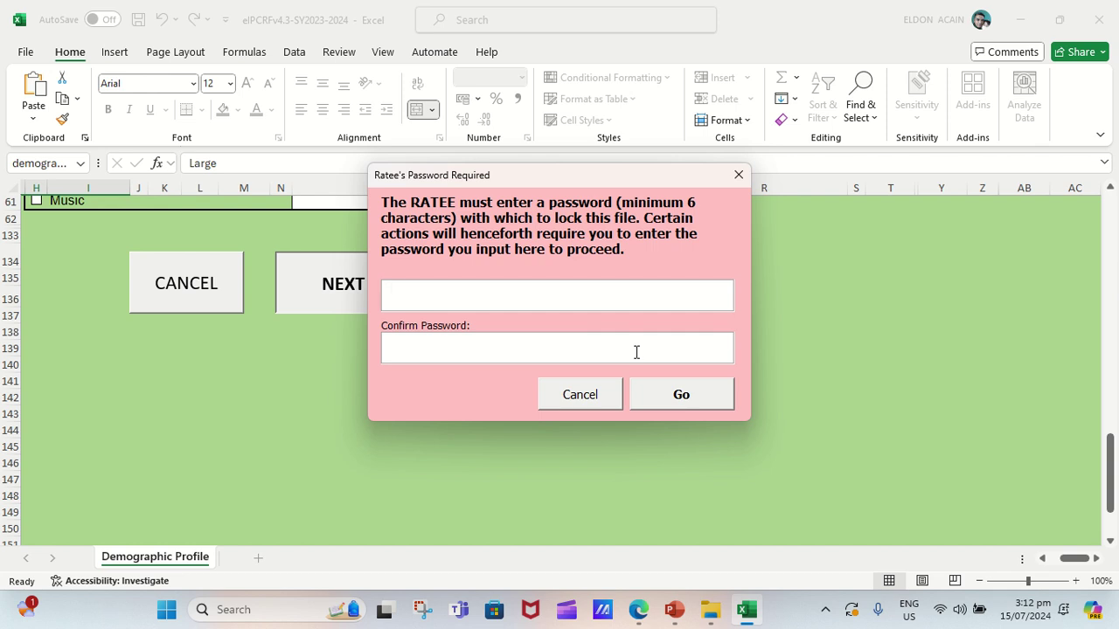
{"action": "type", "text": "*********"}
{"action": "left_click", "coordinate": [398, 348]}
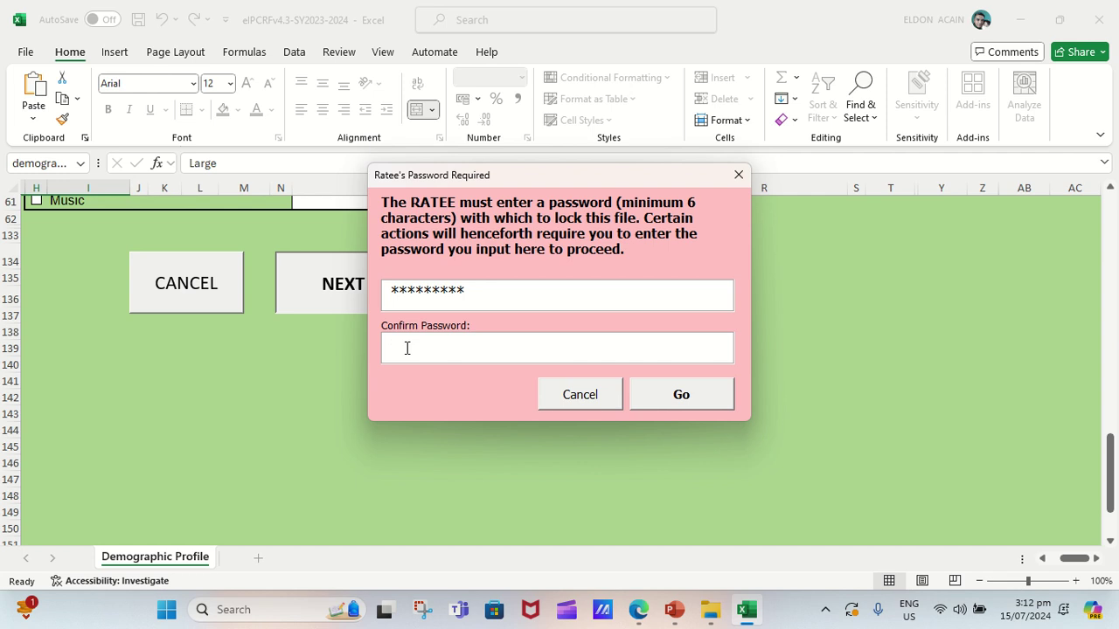
{"action": "type", "text": "*********"}
{"action": "left_click", "coordinate": [718, 397]}
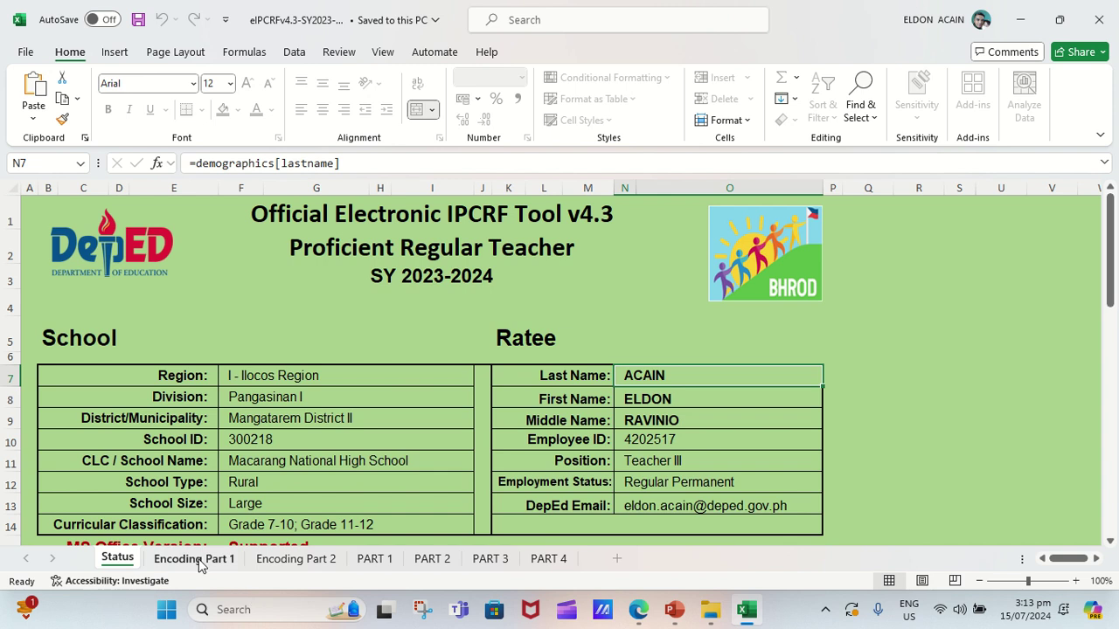
On Encoding Part 1, enter the rater's last, first and middle names in capitals in X7, AB7, AF7.
{"action": "left_click", "coordinate": [194, 560]}
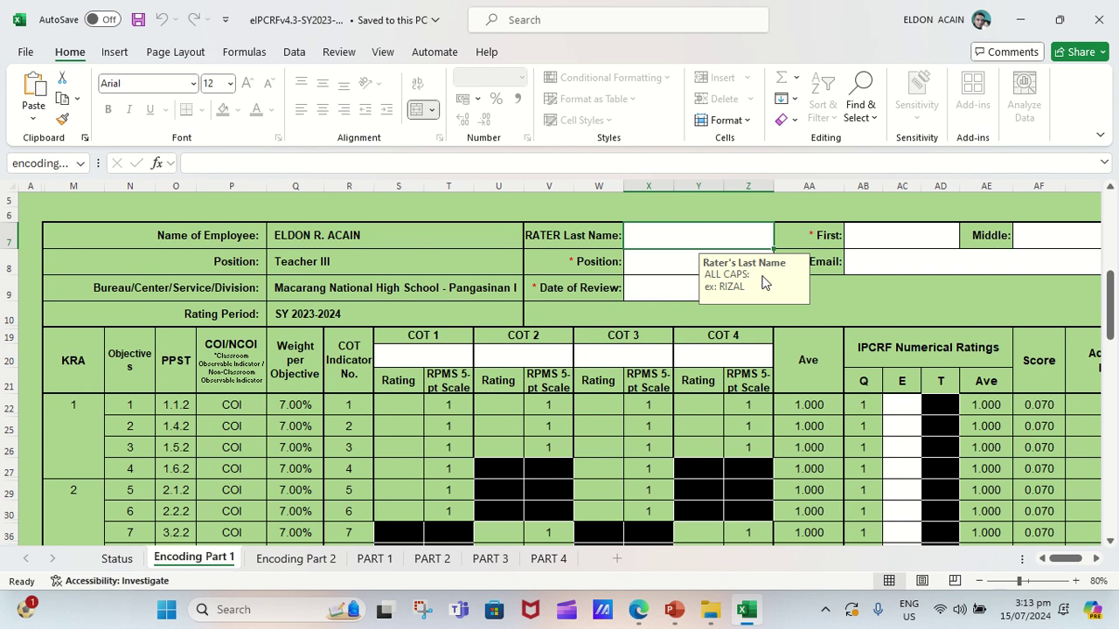
{"action": "left_click_drag", "start_coordinate": [767, 282], "coordinate": [756, 370]}
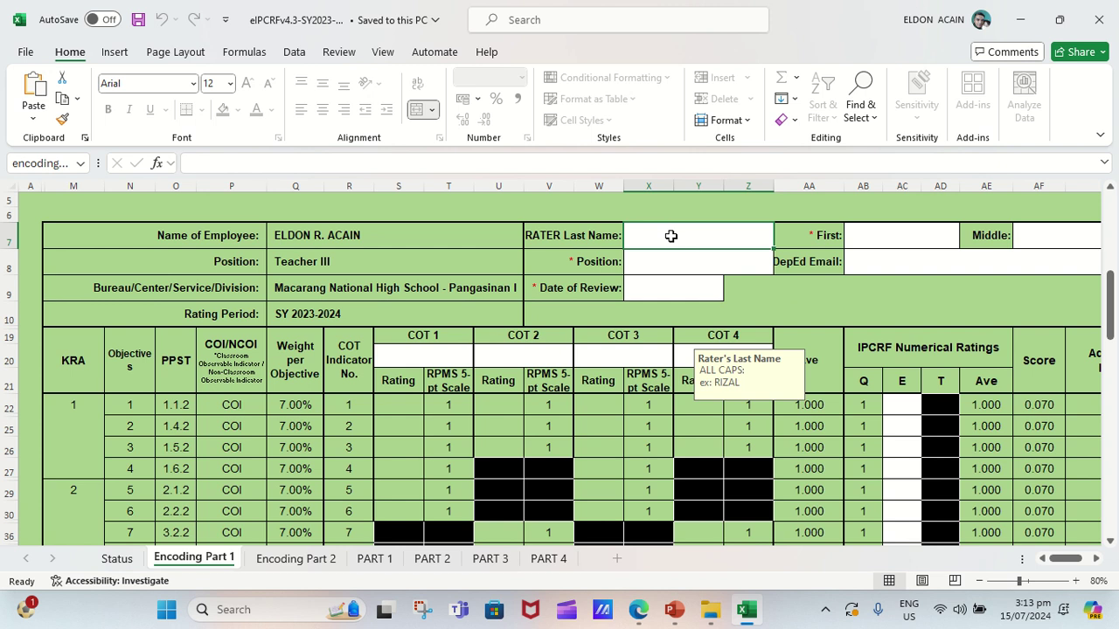
{"action": "type", "text": "Te"}
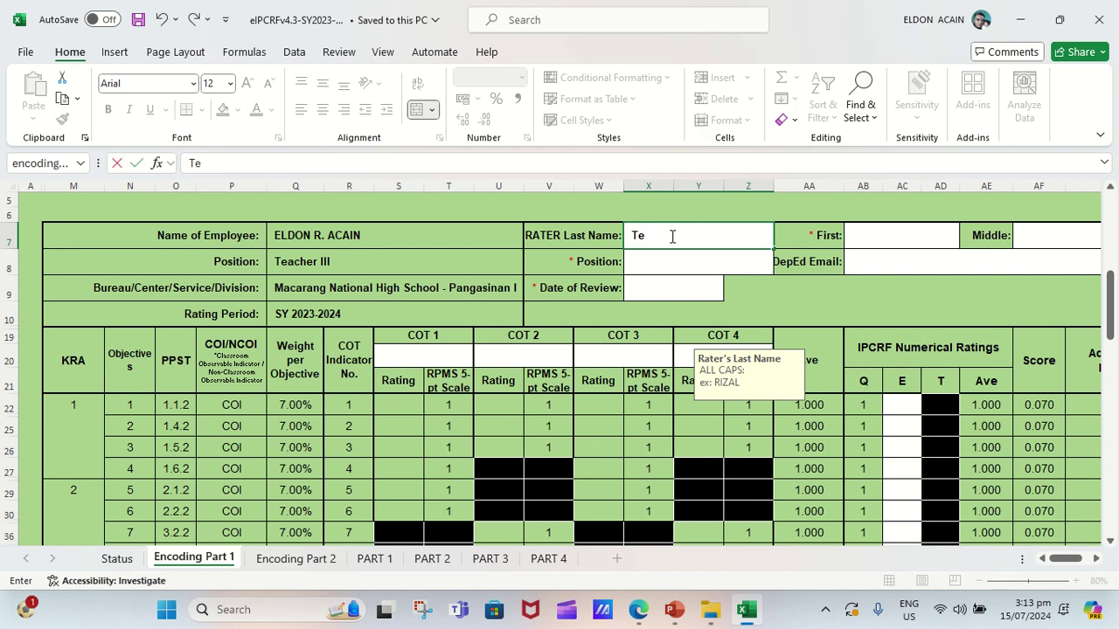
{"action": "key", "text": "BackSpace"}
{"action": "key", "text": "BackSpace"}
{"action": "left_click", "coordinate": [866, 238]}
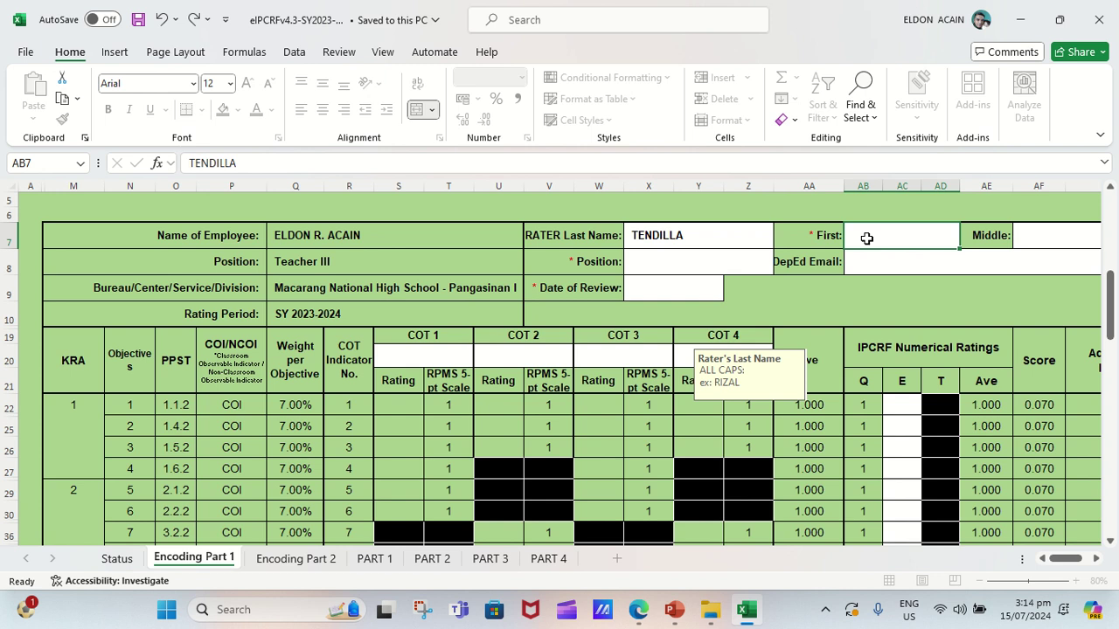
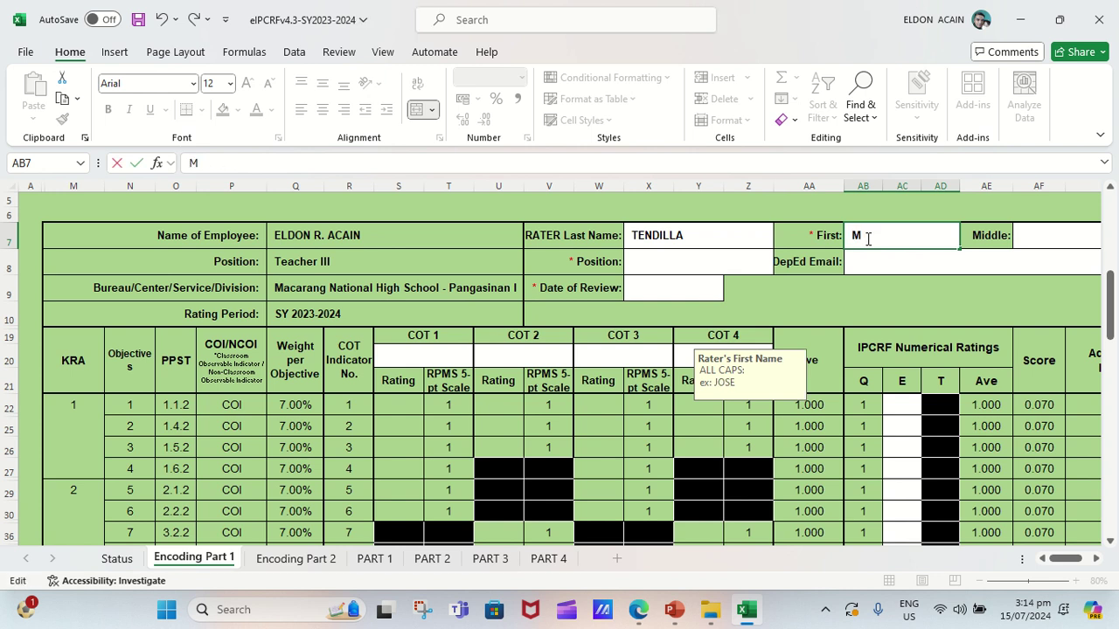
{"action": "left_click", "coordinate": [1047, 239]}
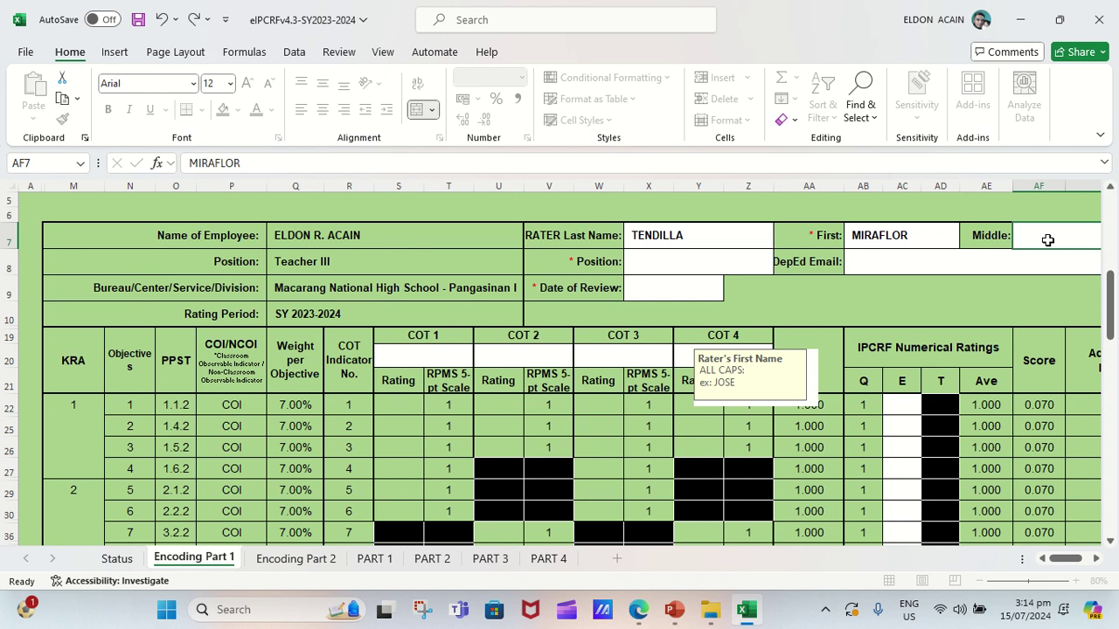
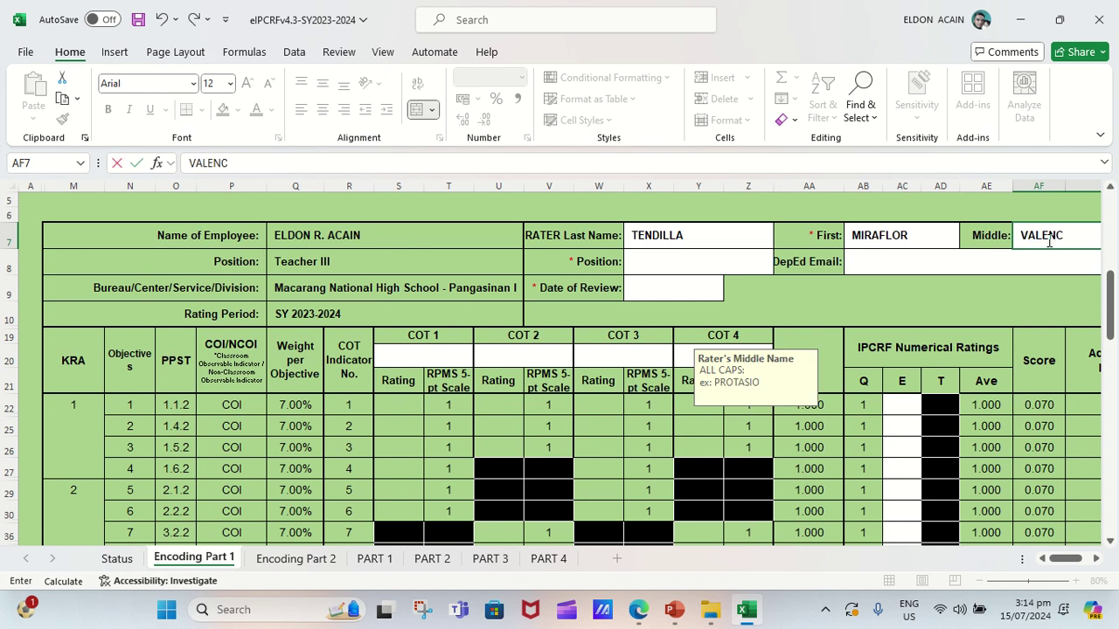
{"action": "key", "text": "ctrl+Return"}
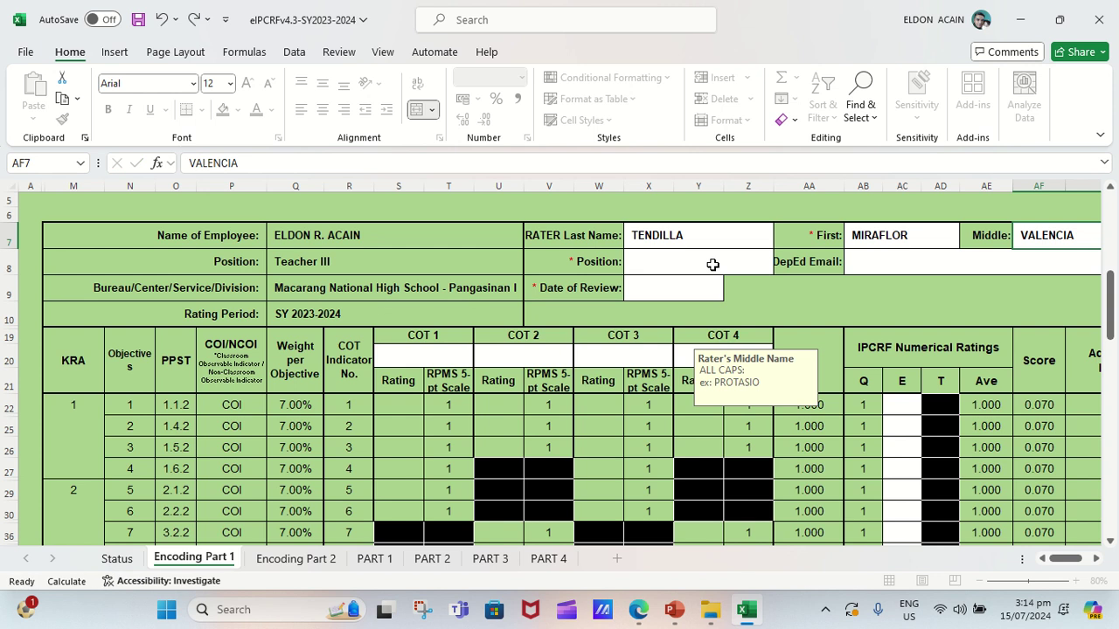
{"action": "left_click", "coordinate": [712, 264]}
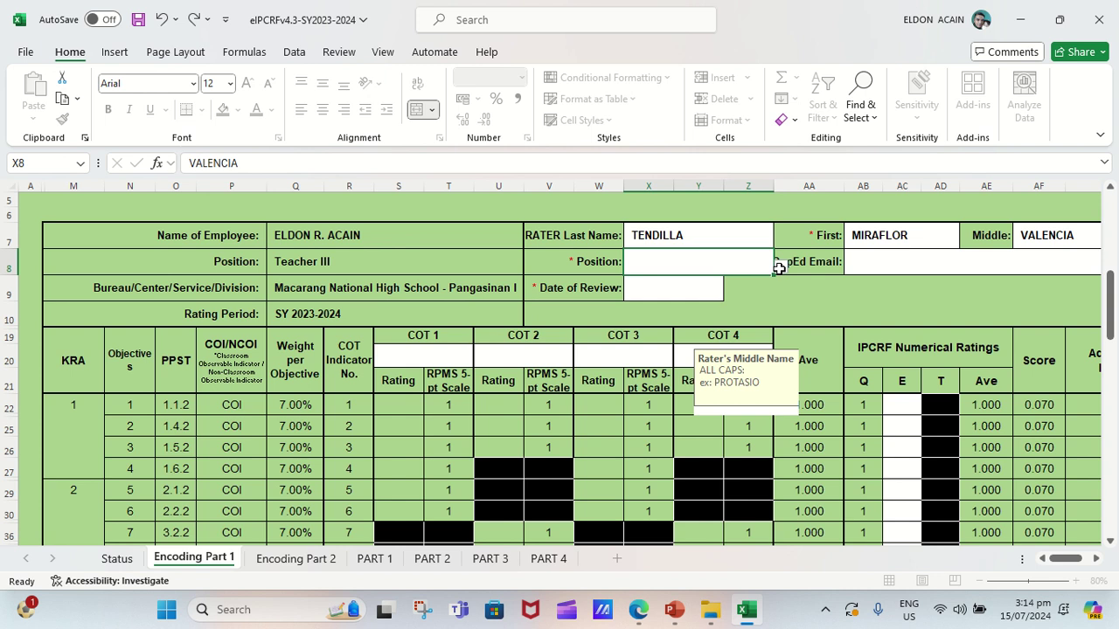
Choose Head Teacher III as the rater's position in X8 and enter the rater's DepEd email in AB8.
{"action": "left_click", "coordinate": [778, 267]}
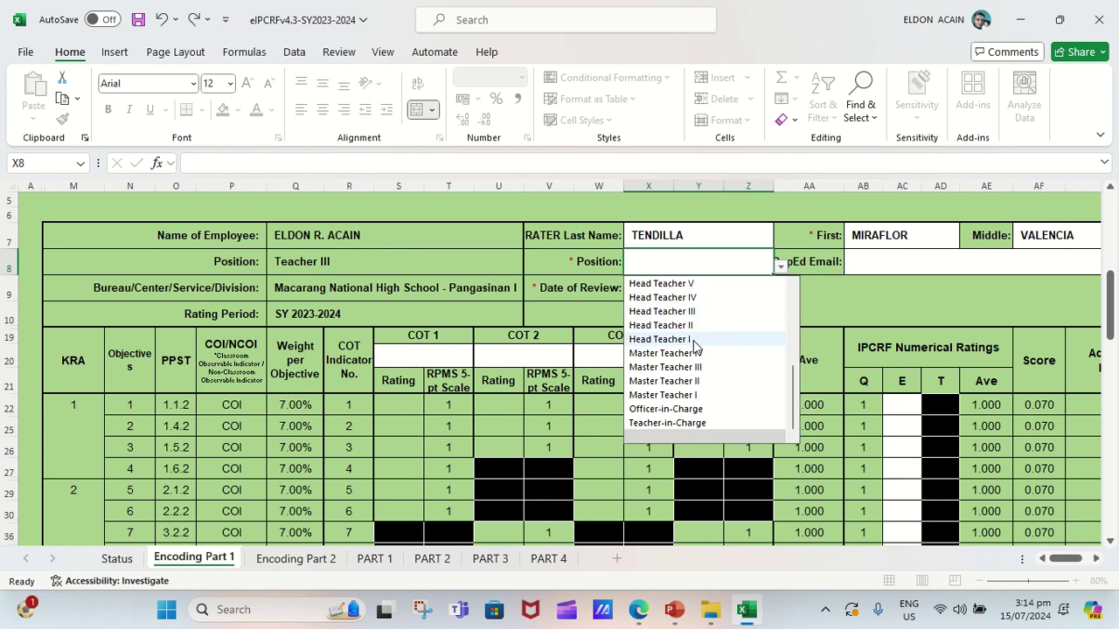
{"action": "left_click", "coordinate": [663, 311]}
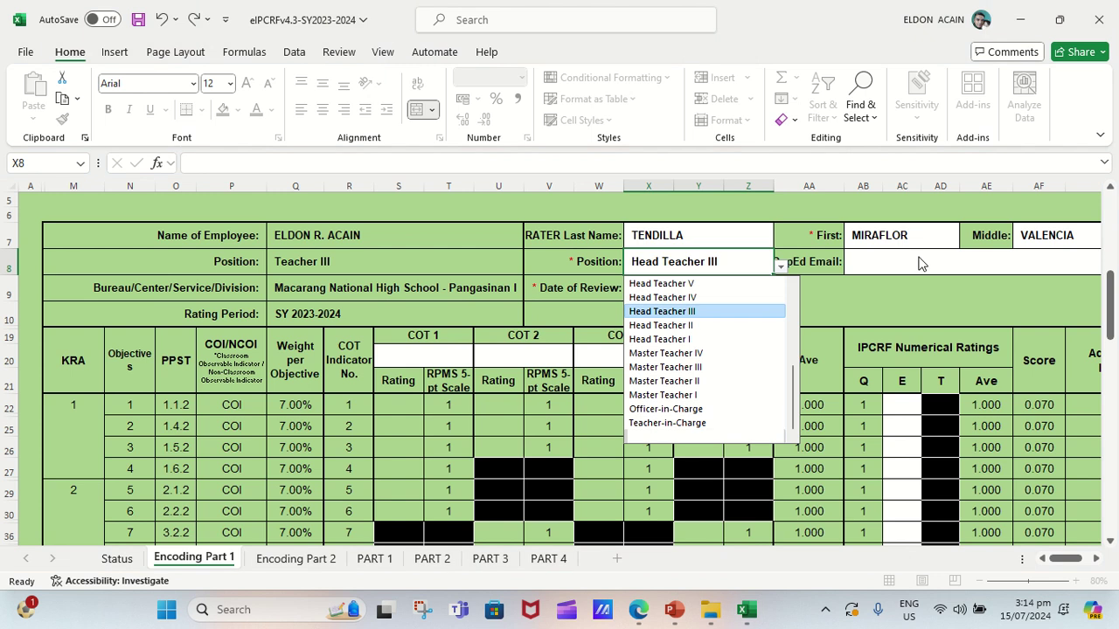
{"action": "left_click", "coordinate": [918, 260]}
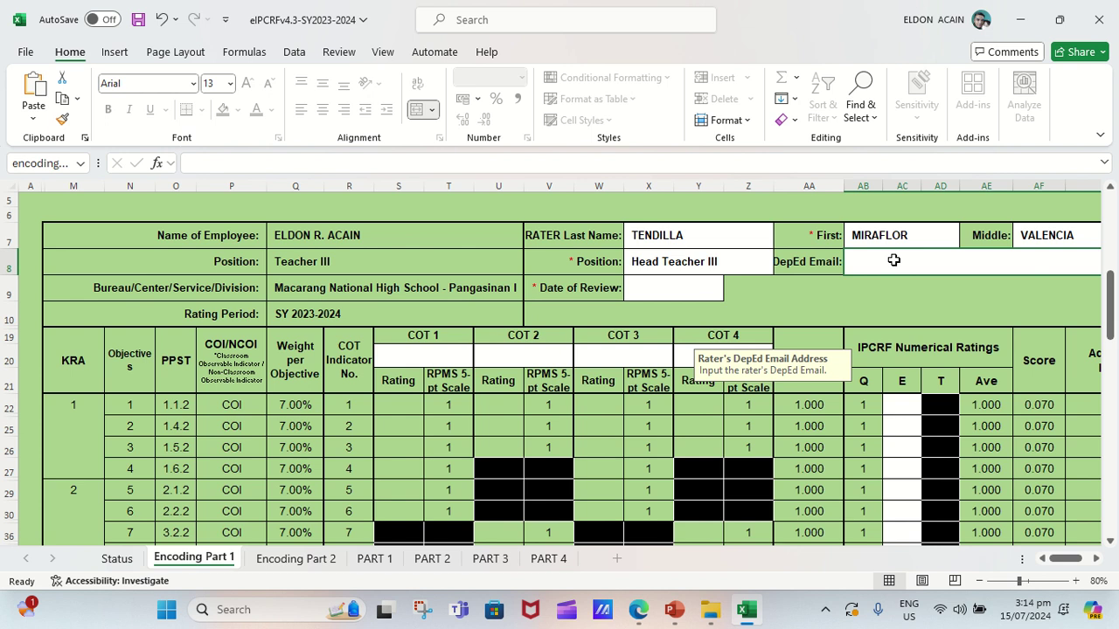
{"action": "type", "text": "MI"}
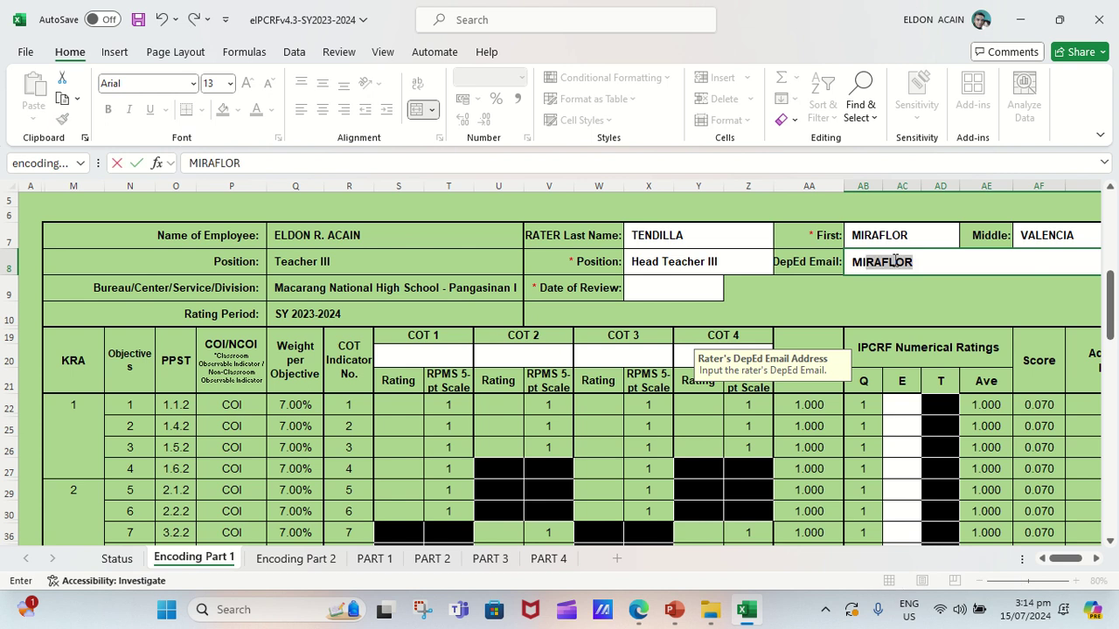
{"action": "key", "text": "BackSpace"}
{"action": "key", "text": "BackSpace"}
{"action": "key", "text": "BackSpace"}
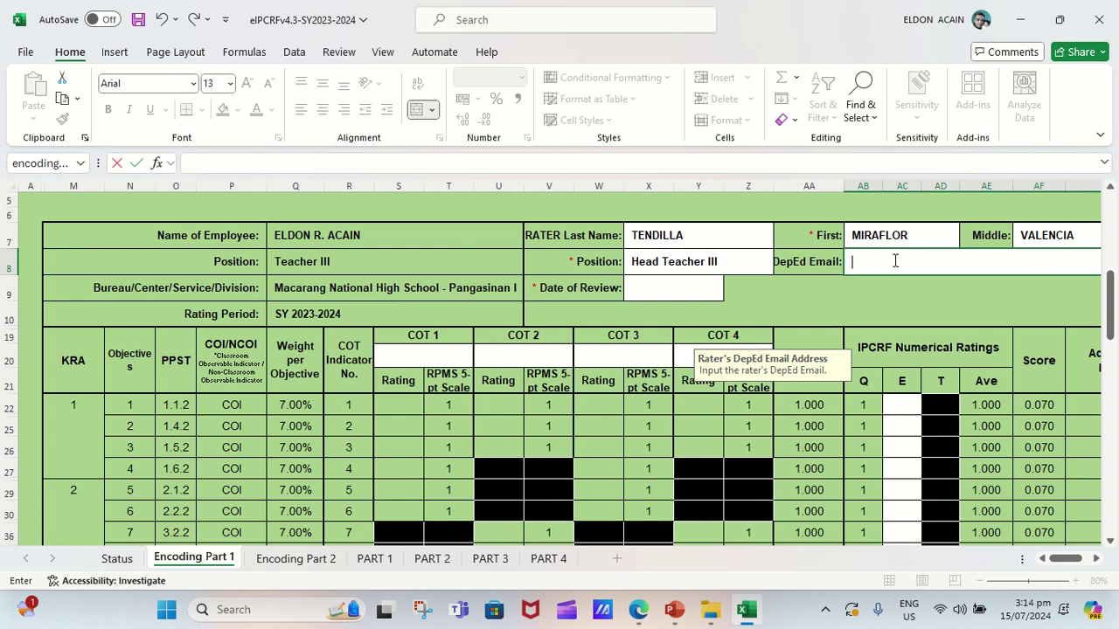
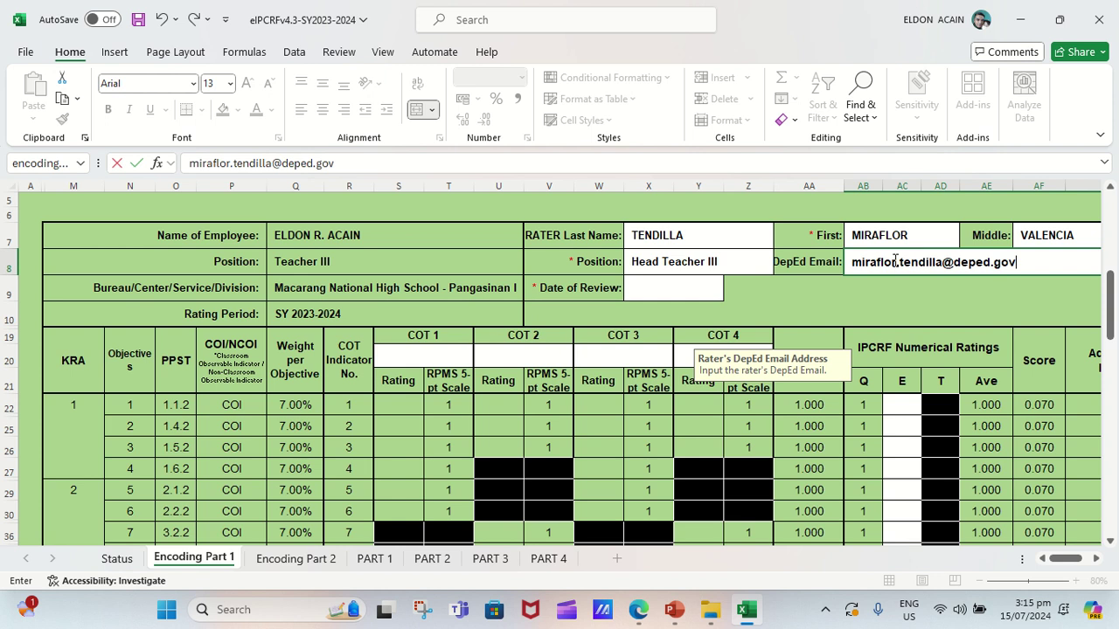
{"action": "key", "text": "Return"}
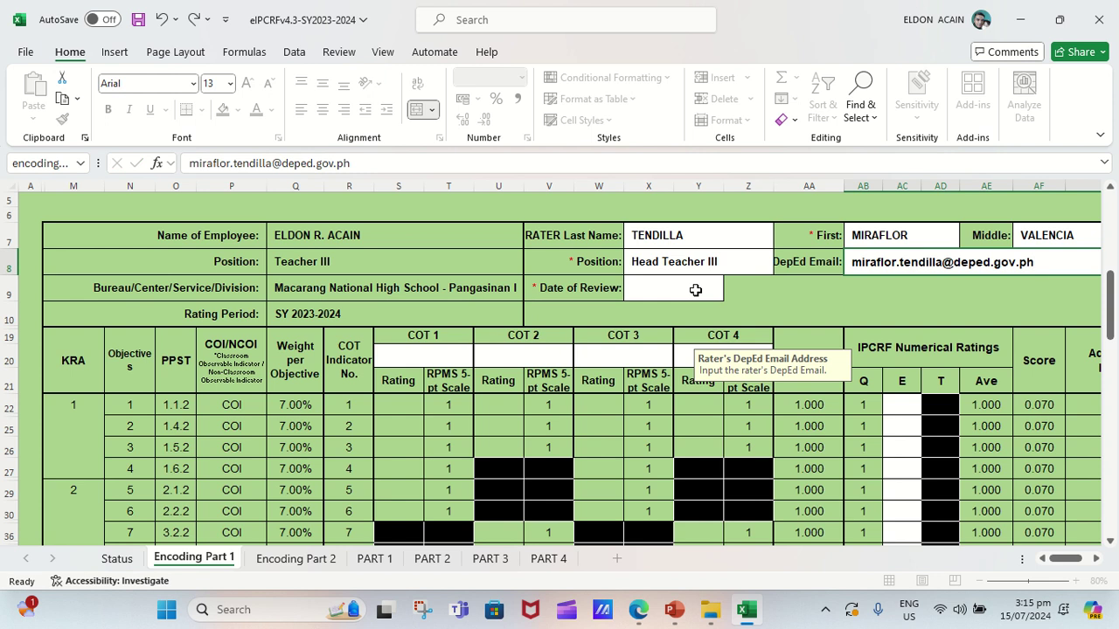
{"action": "left_click", "coordinate": [694, 290]}
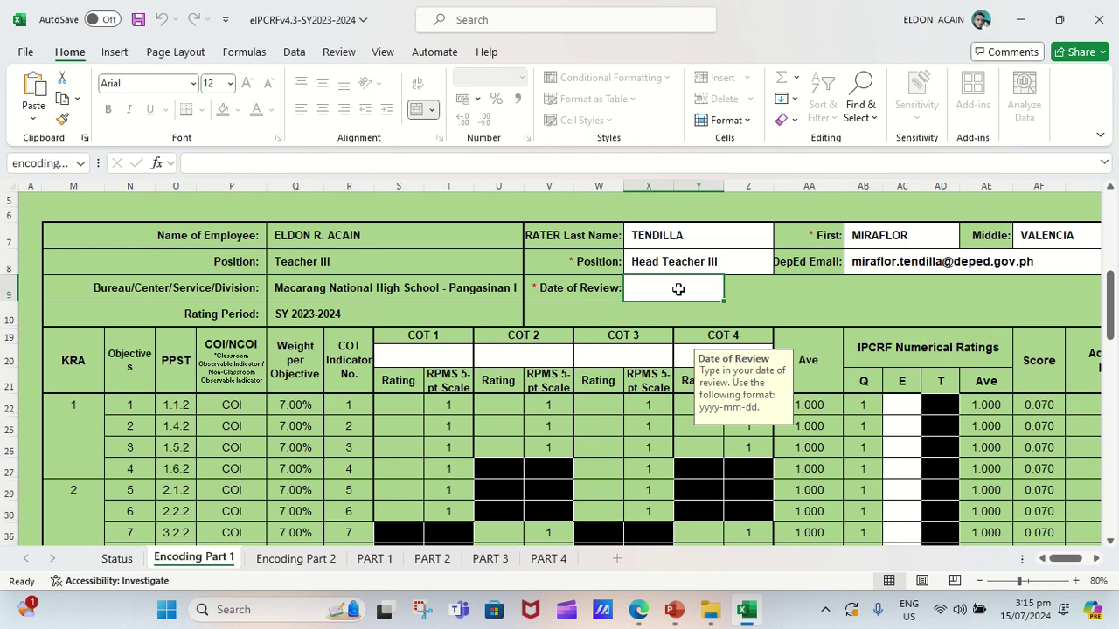
Enter 2024-07-09 in the Date of Review cell X9.
{"action": "type", "text": "2024"}
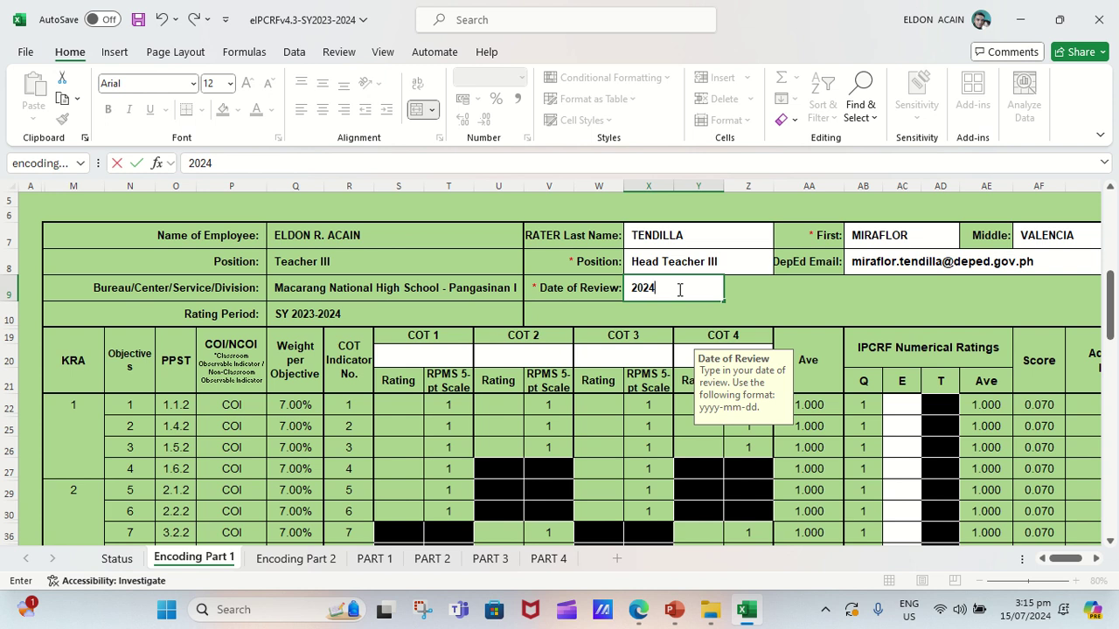
{"action": "type", "text": "-07-09"}
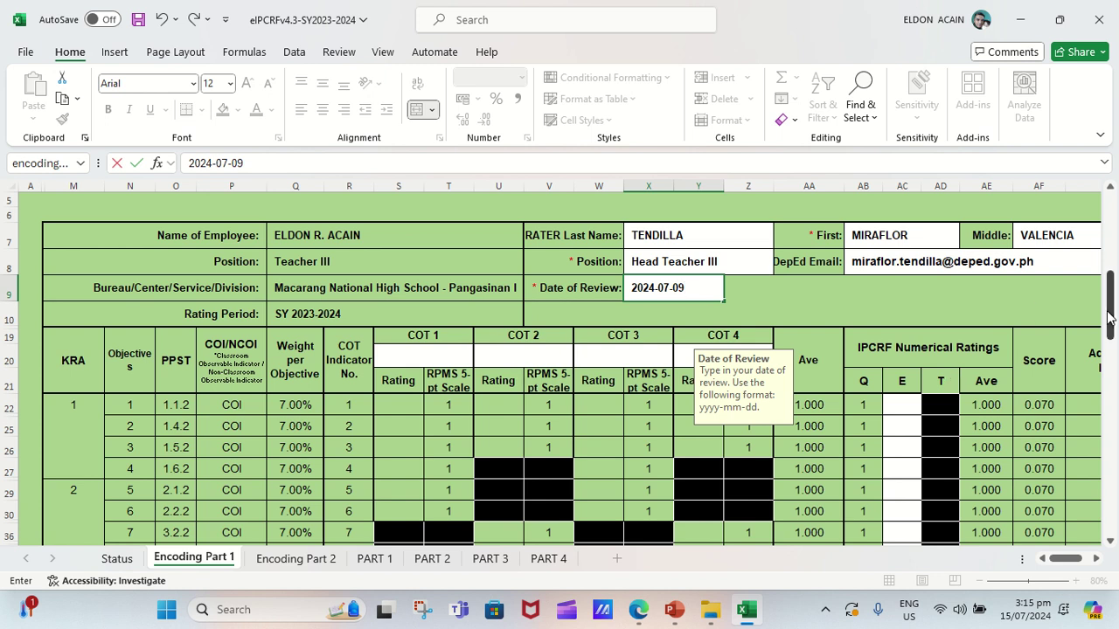
{"action": "left_click_drag", "start_coordinate": [1111, 314], "coordinate": [1114, 330]}
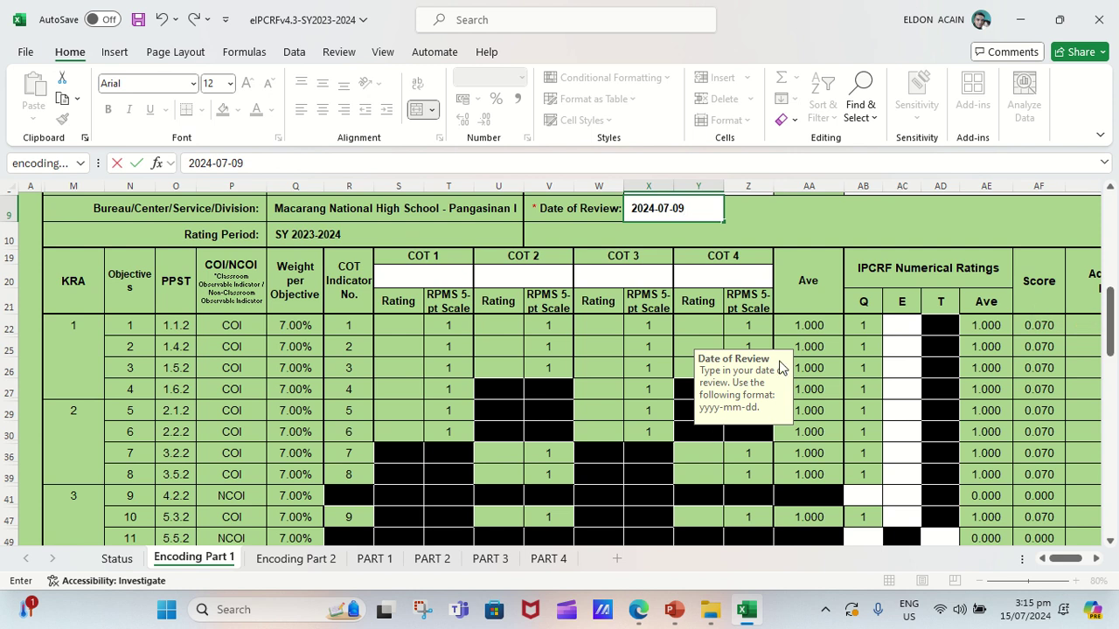
Choose Mathematics from the COT 1 Subject/Strand dropdown in S20.
{"action": "key", "text": "Escape"}
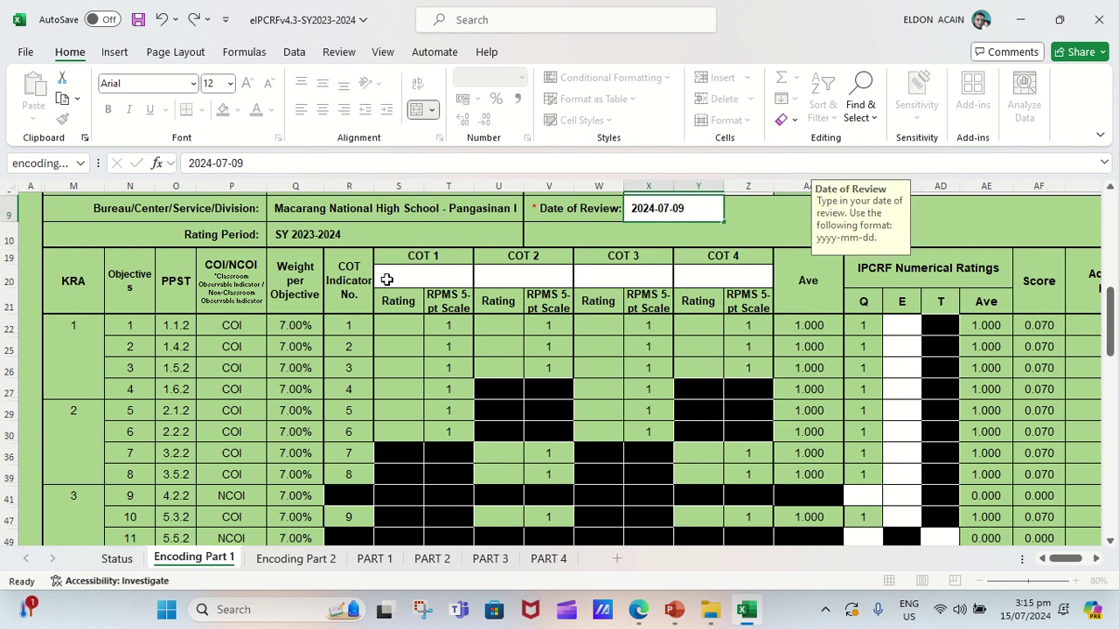
{"action": "left_click", "coordinate": [386, 279]}
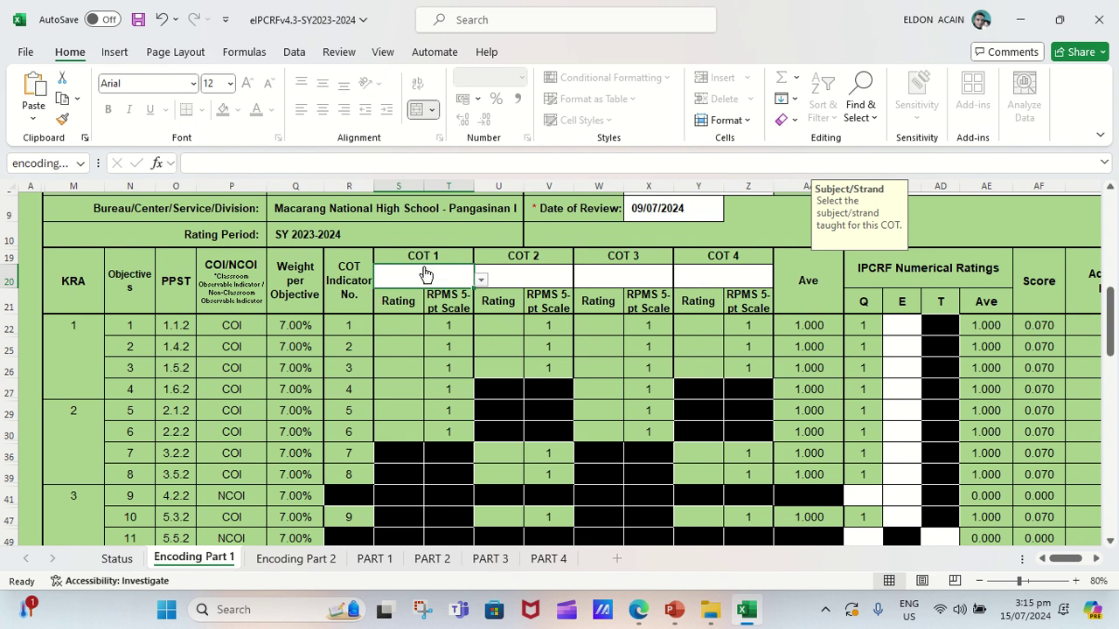
{"action": "left_click", "coordinate": [481, 279]}
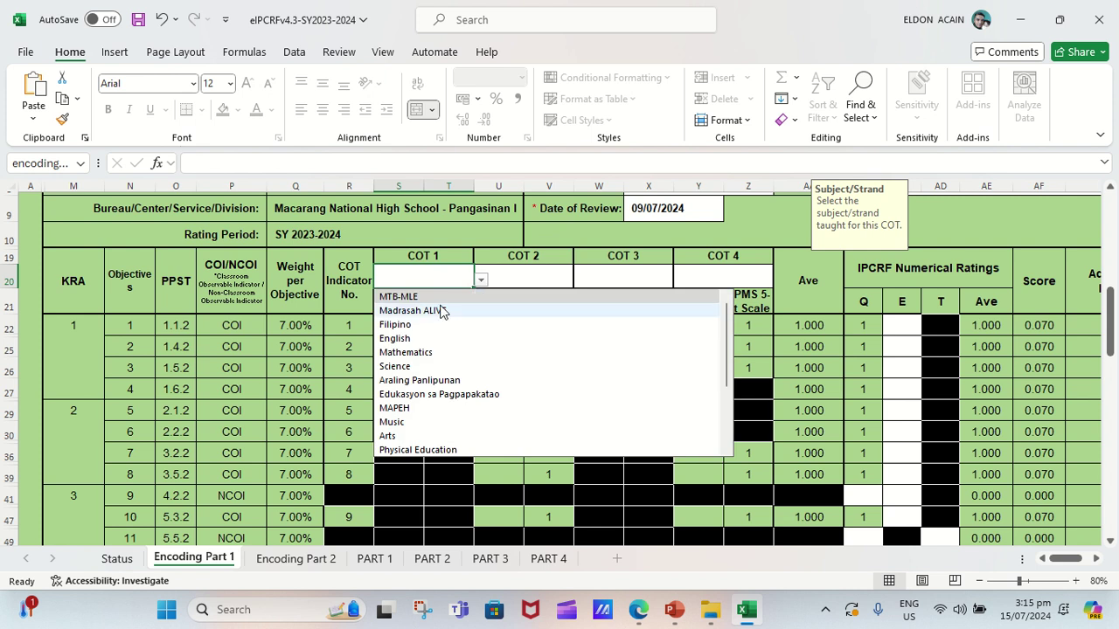
{"action": "left_click", "coordinate": [417, 358]}
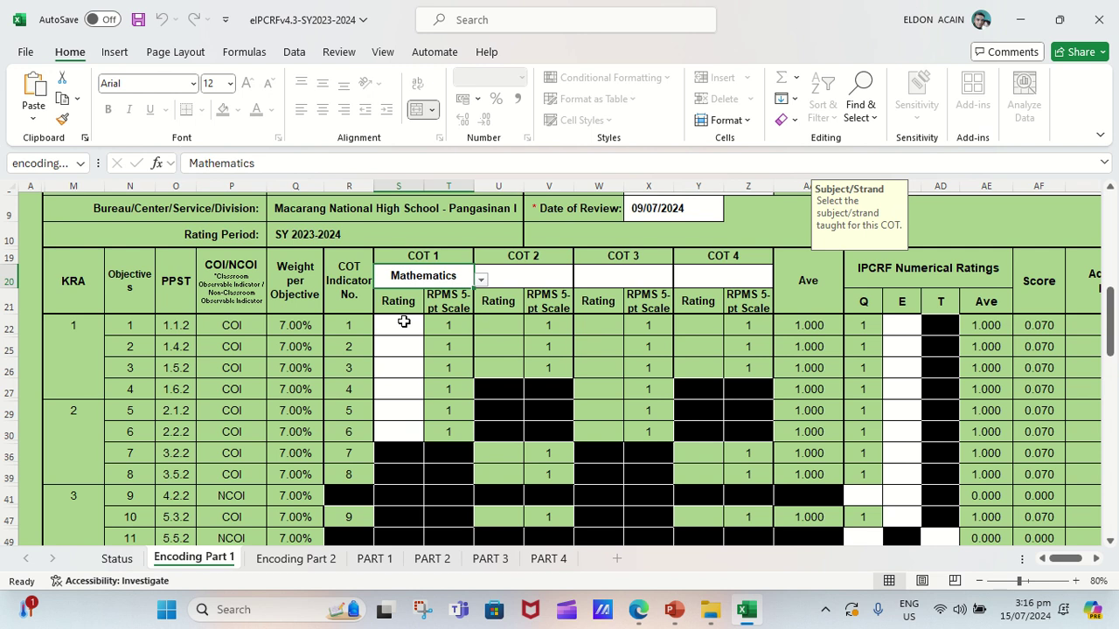
Rate COT 1 objectives 1–6 as 7, 6, 6, 7, 7 and 7.
{"action": "left_click", "coordinate": [404, 323]}
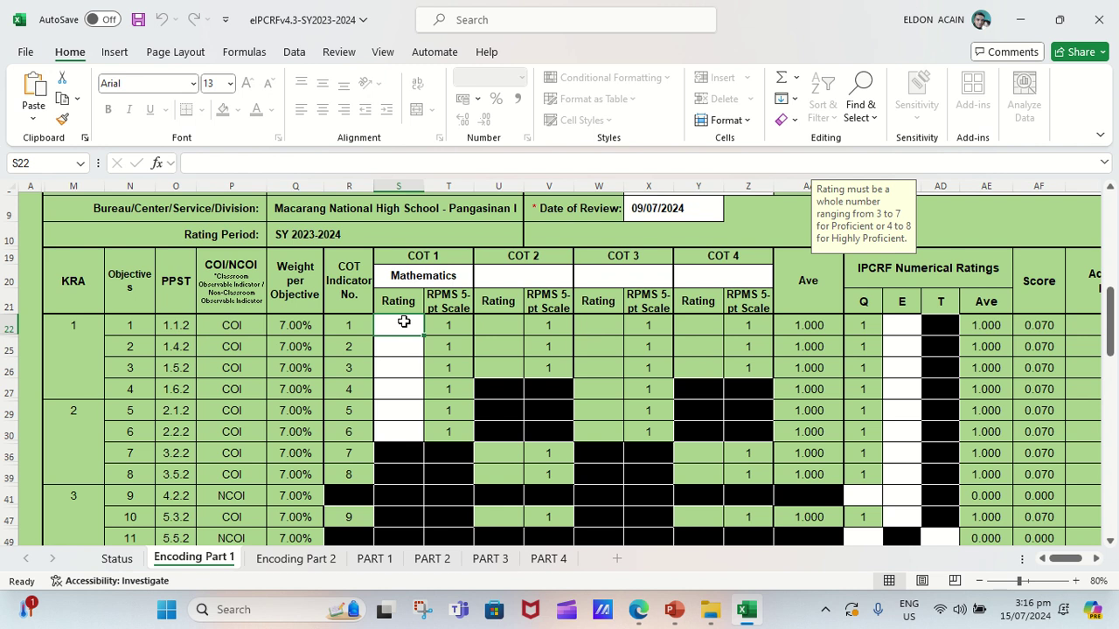
{"action": "type", "text": "7"}
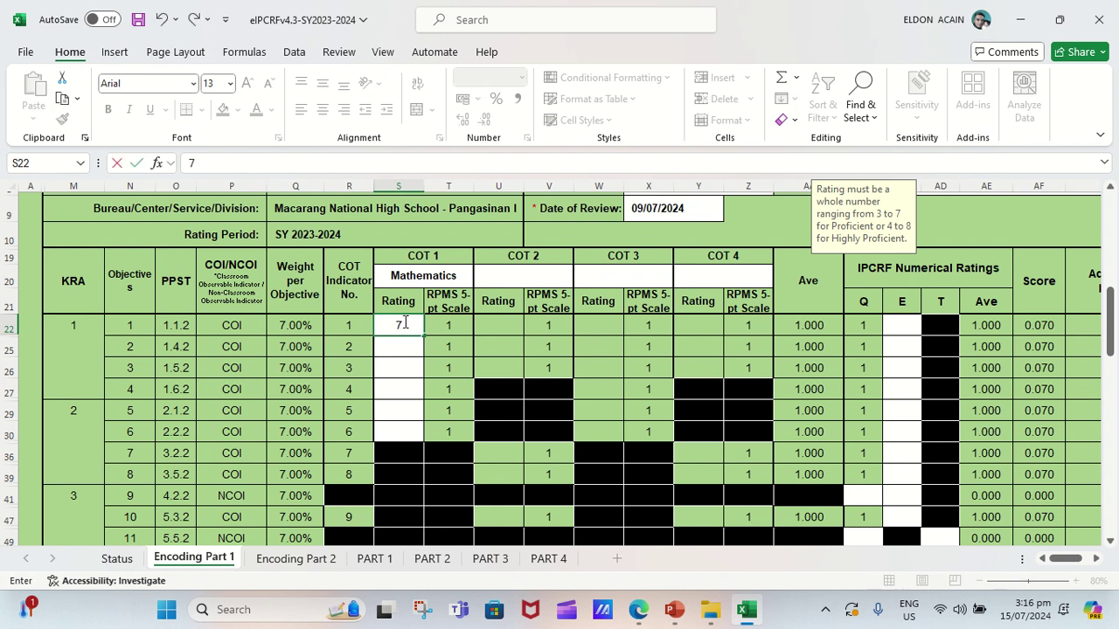
{"action": "key", "text": "Return"}
{"action": "key", "text": "Return"}
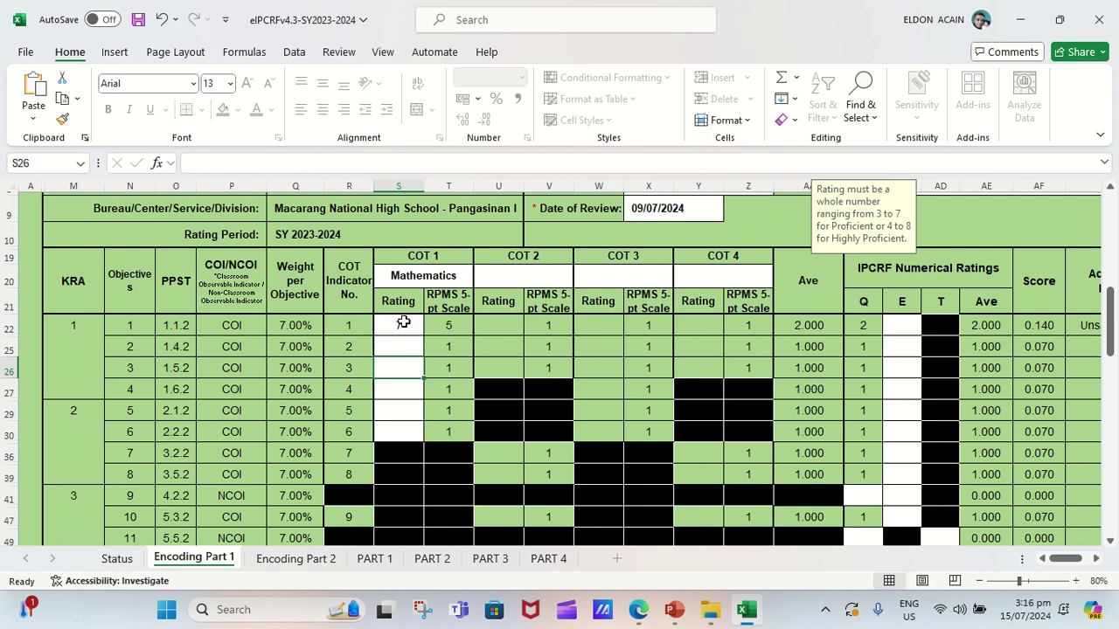
{"action": "key", "text": "Up"}
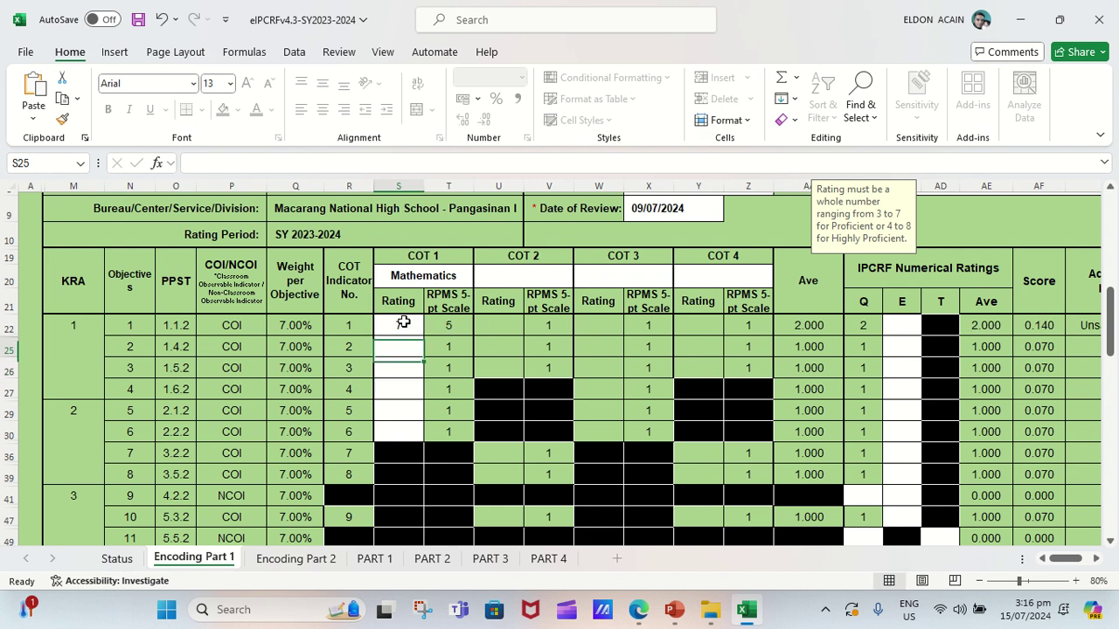
{"action": "type", "text": "6"}
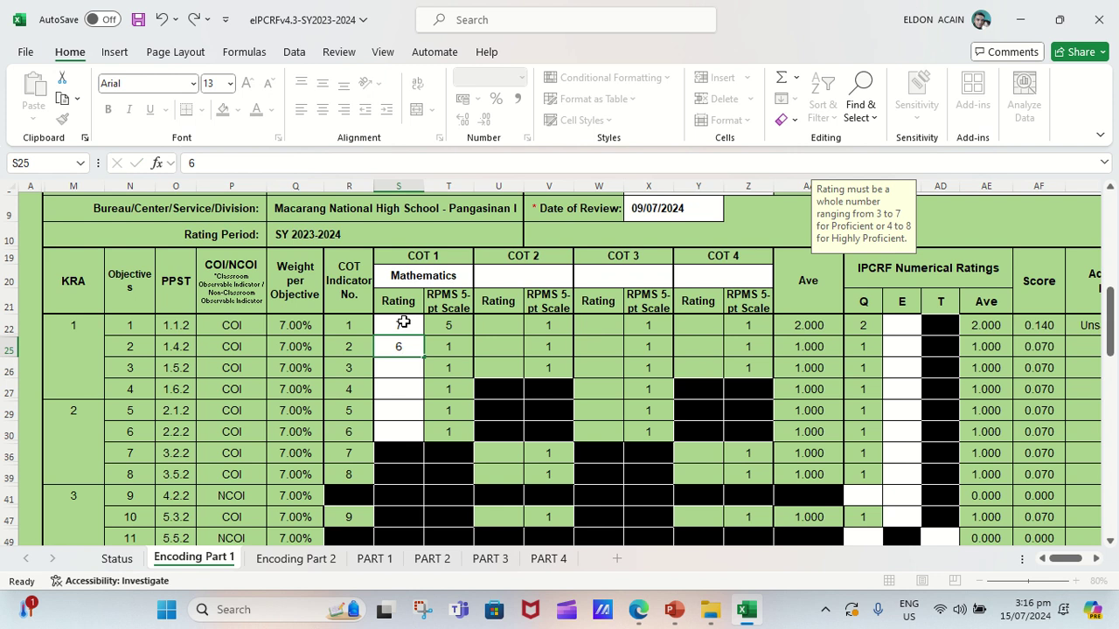
{"action": "key", "text": "Return"}
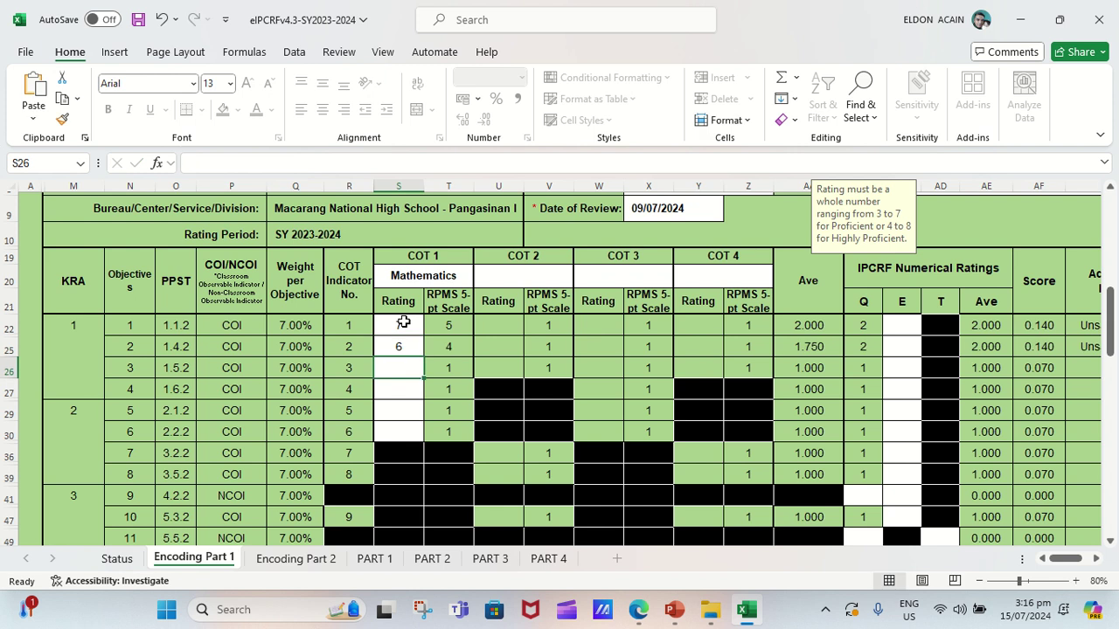
{"action": "type", "text": "6"}
{"action": "key", "text": "Return"}
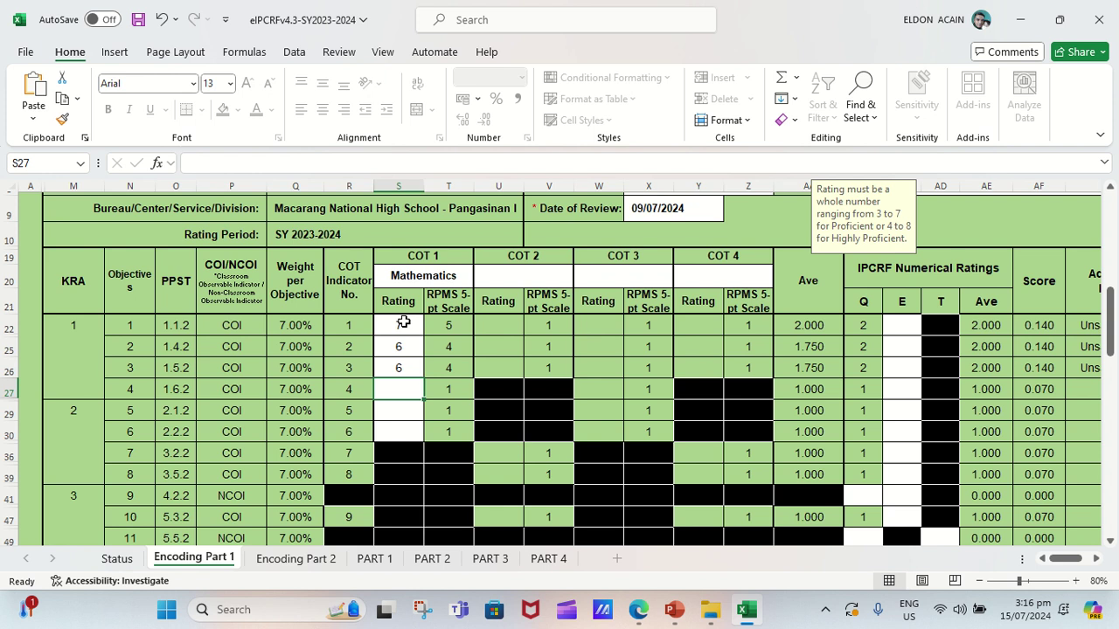
{"action": "type", "text": "7"}
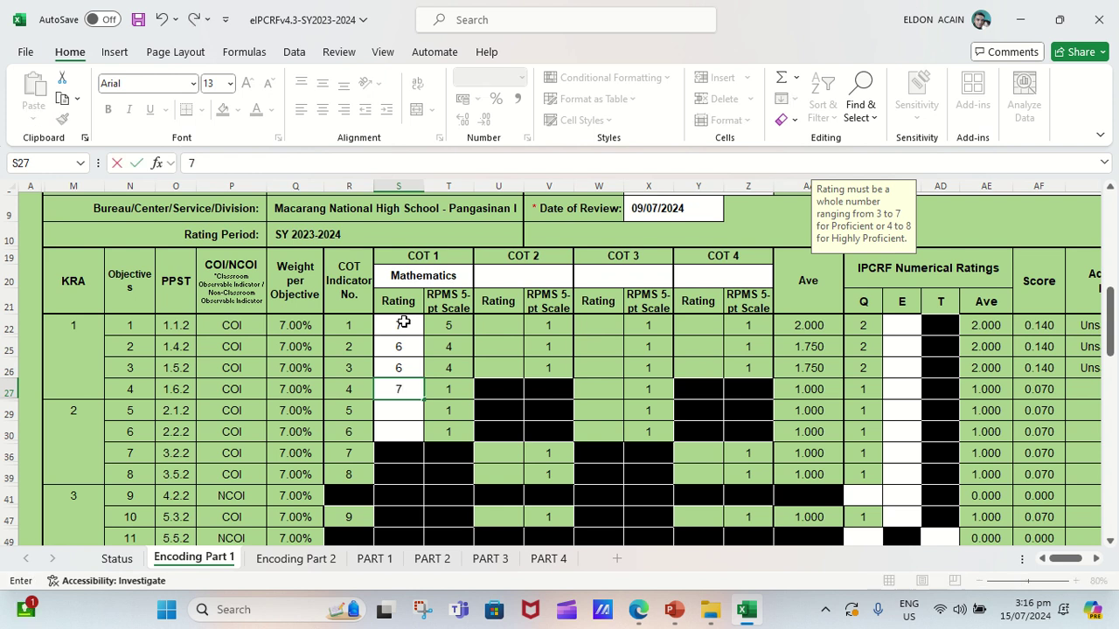
{"action": "key", "text": "Return"}
{"action": "type", "text": "7"}
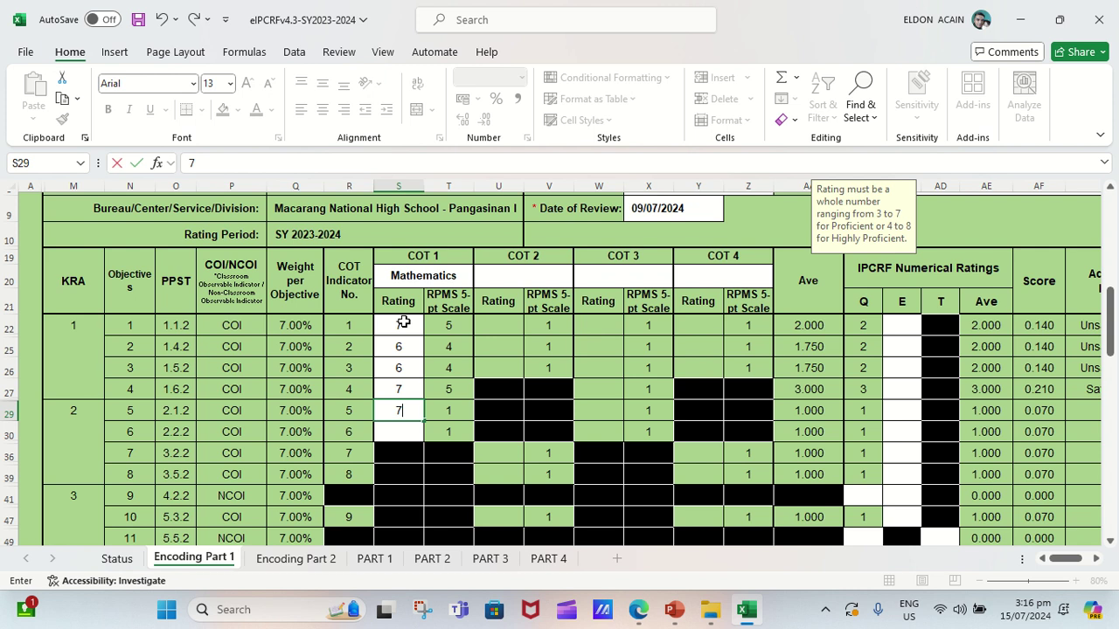
{"action": "key", "text": "Return"}
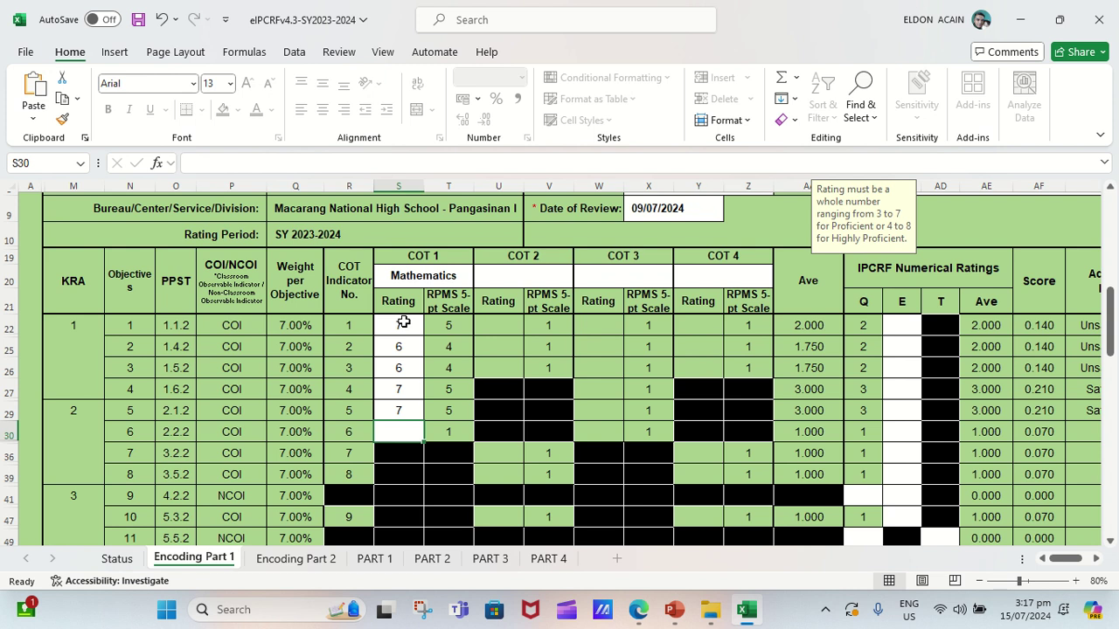
{"action": "type", "text": "6"}
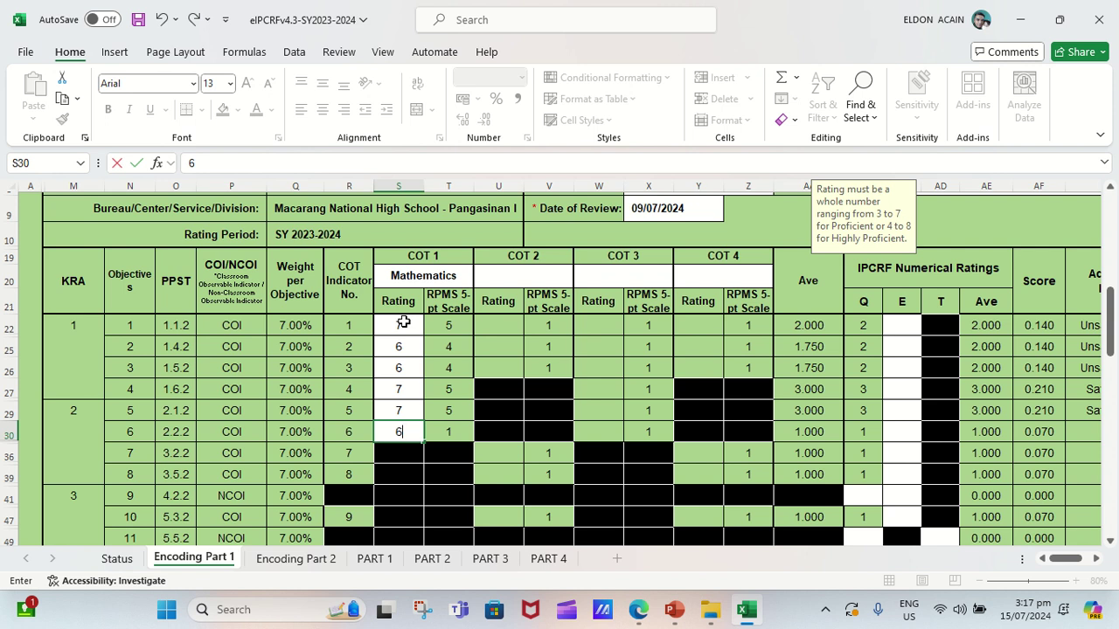
{"action": "key", "text": "BackSpace"}
{"action": "type", "text": "7"}
Record 2023-09-20 as the COT 1 Date Observed in S63, correcting the mistyped 2024 year.
{"action": "left_click_drag", "start_coordinate": [1109, 317], "coordinate": [434, 390]}
{"action": "key", "text": "ctrl+Return"}
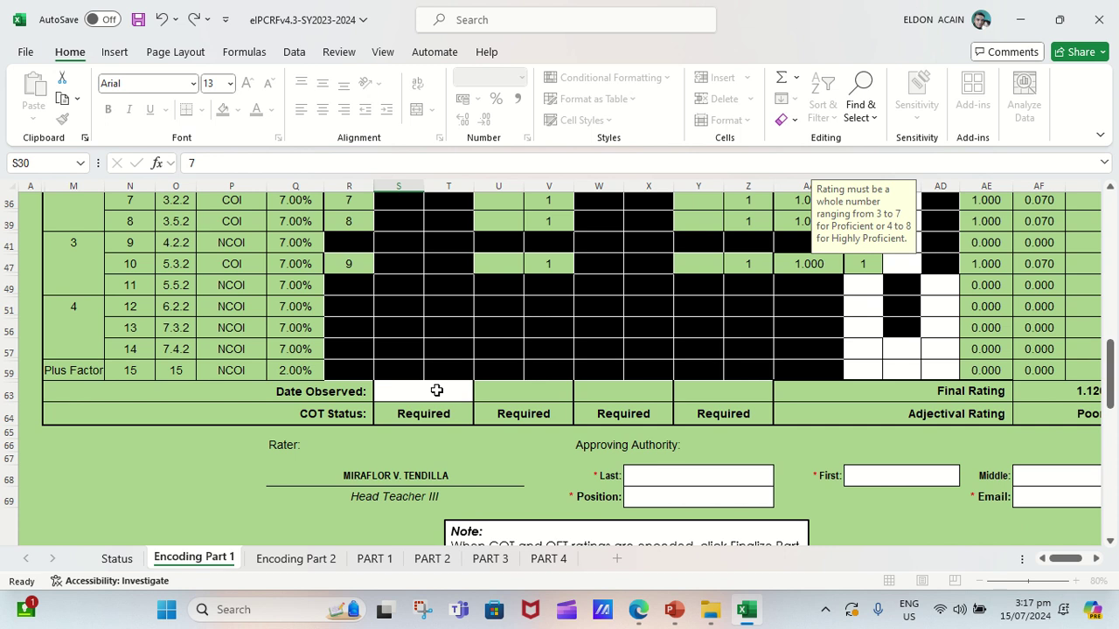
{"action": "left_click", "coordinate": [436, 390]}
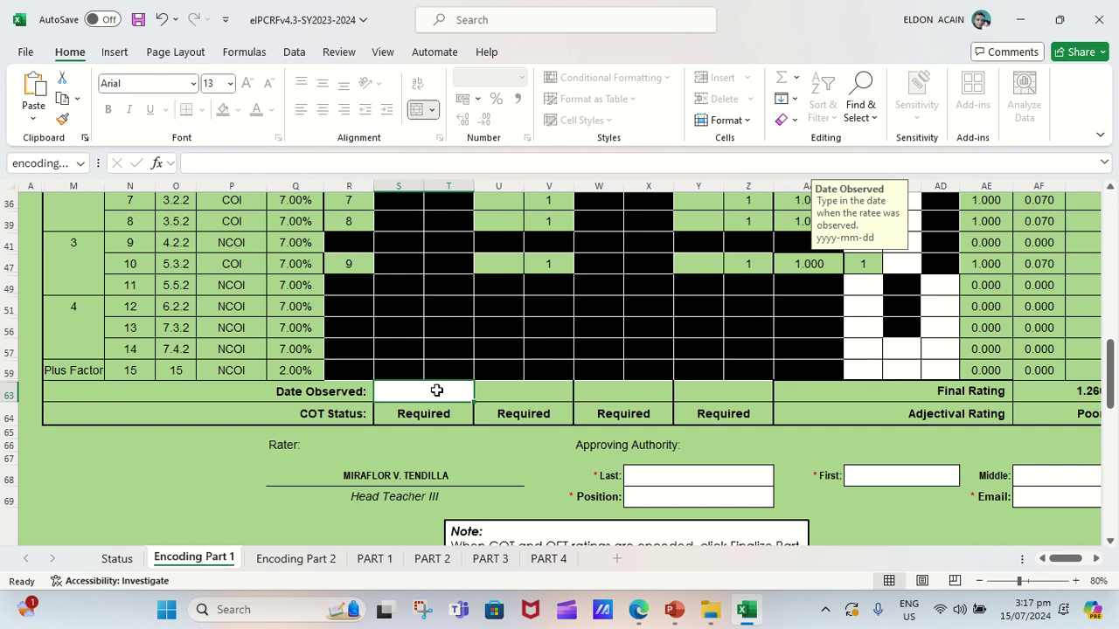
{"action": "type", "text": "20"}
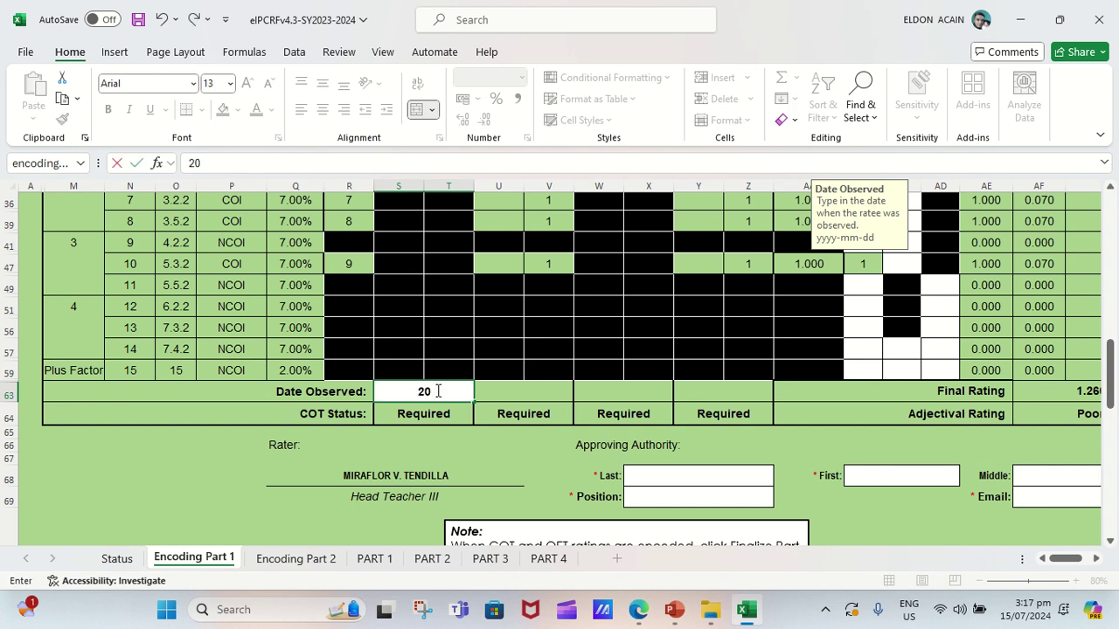
{"action": "type", "text": "24-09-20"}
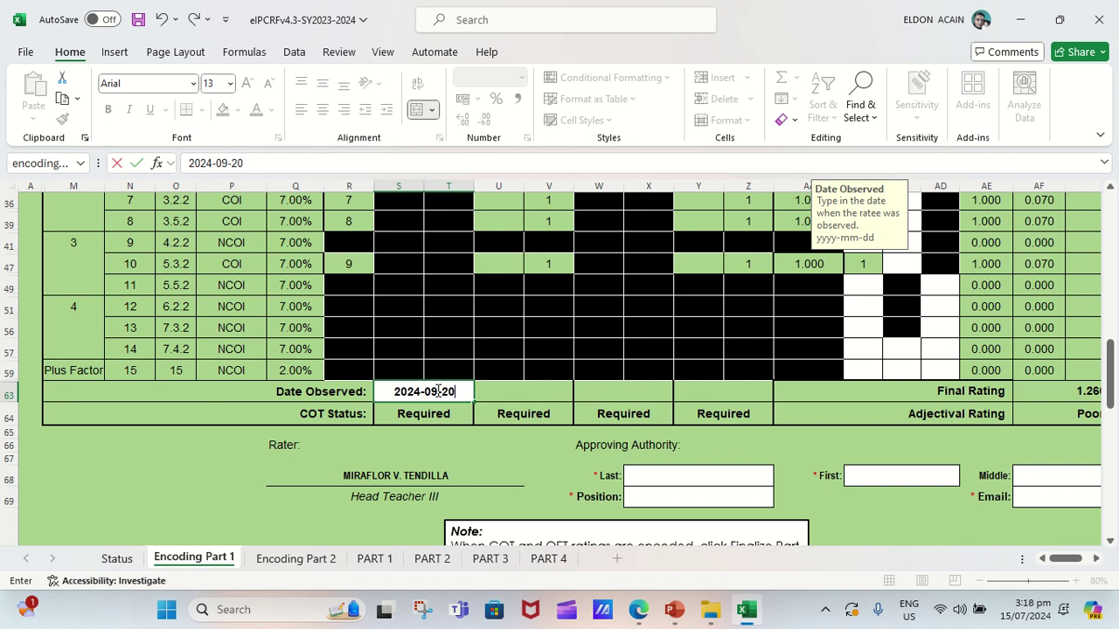
{"action": "left_click", "coordinate": [211, 164]}
{"action": "key", "text": "BackSpace"}
{"action": "type", "text": "3"}
{"action": "key", "text": "Return"}
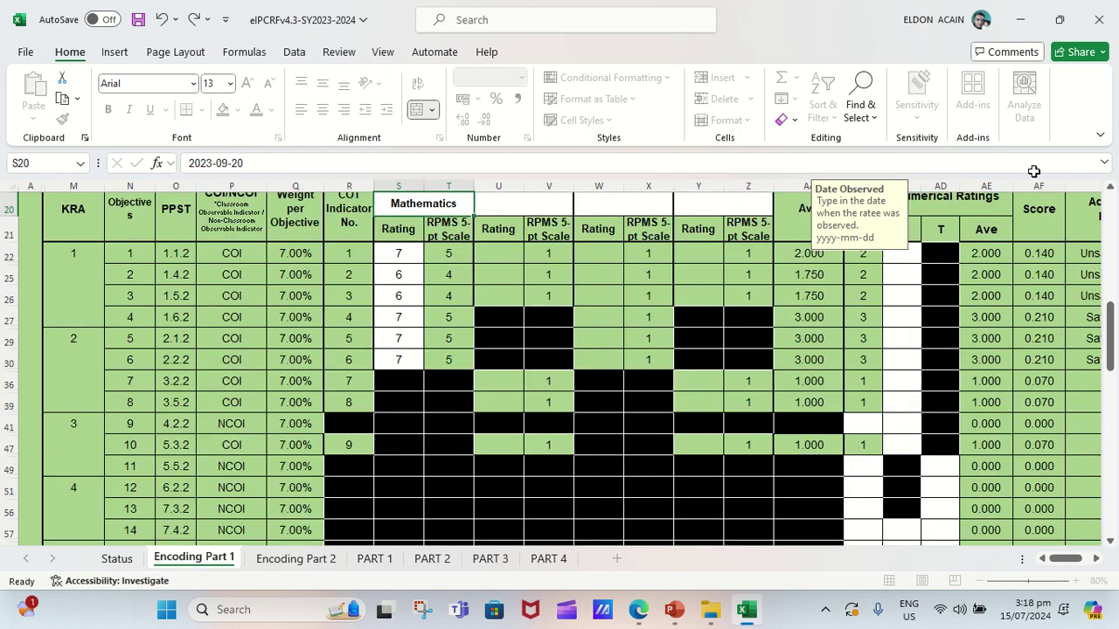
{"action": "left_click_drag", "start_coordinate": [1110, 330], "coordinate": [1118, 453]}
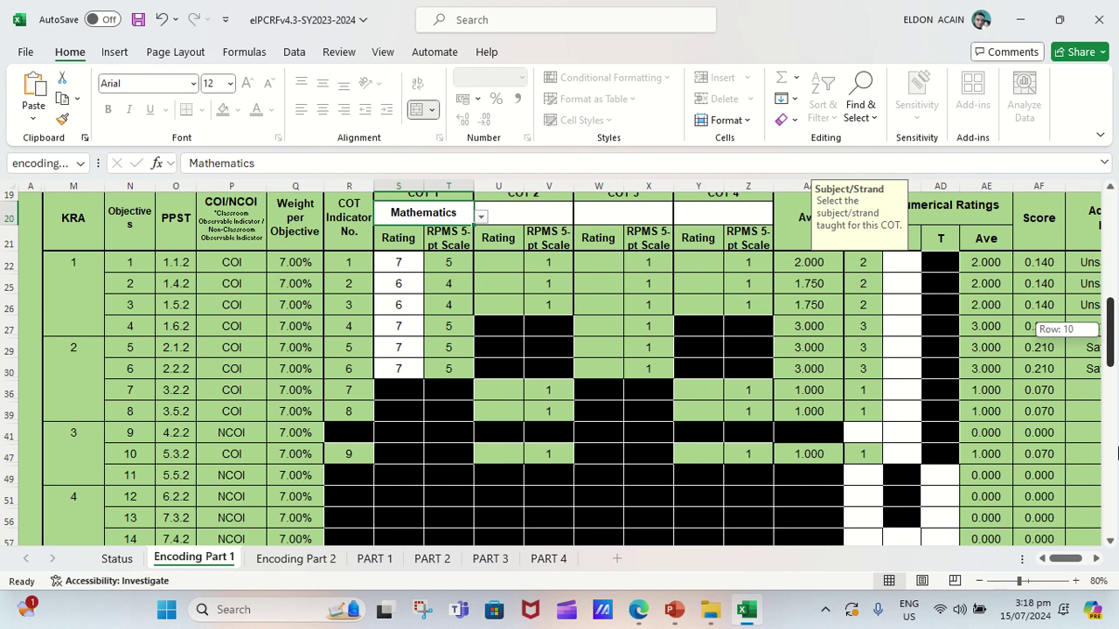
{"action": "left_click_drag", "start_coordinate": [1117, 453], "coordinate": [1112, 511]}
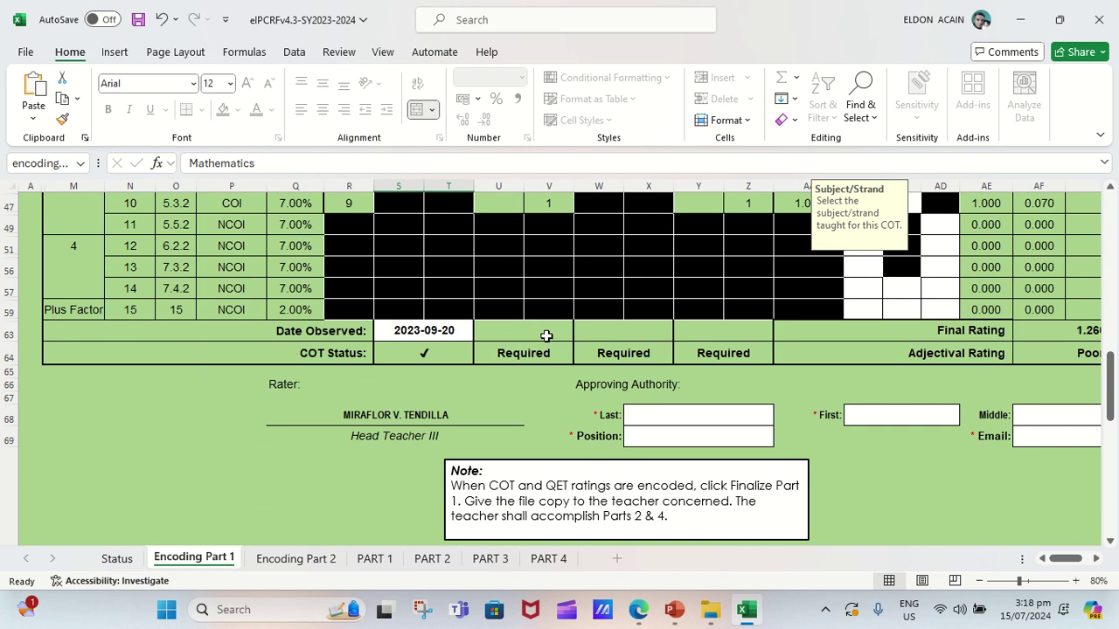
{"action": "left_click_drag", "start_coordinate": [1110, 385], "coordinate": [1114, 299]}
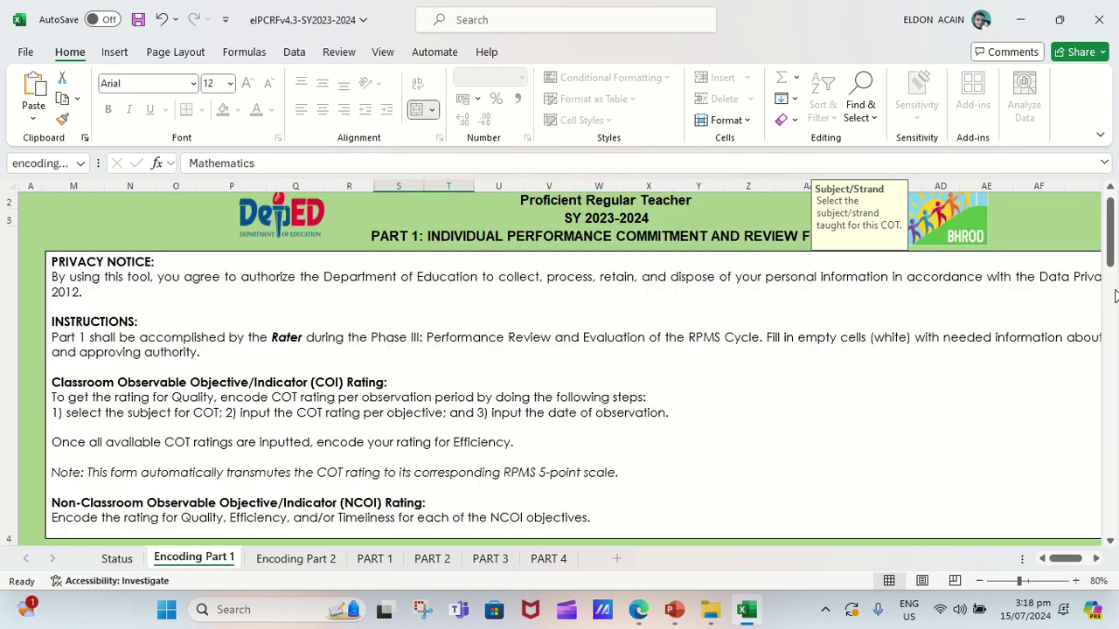
{"action": "scroll", "coordinate": [1114, 299], "scroll_direction": "down", "scroll_amount": 1}
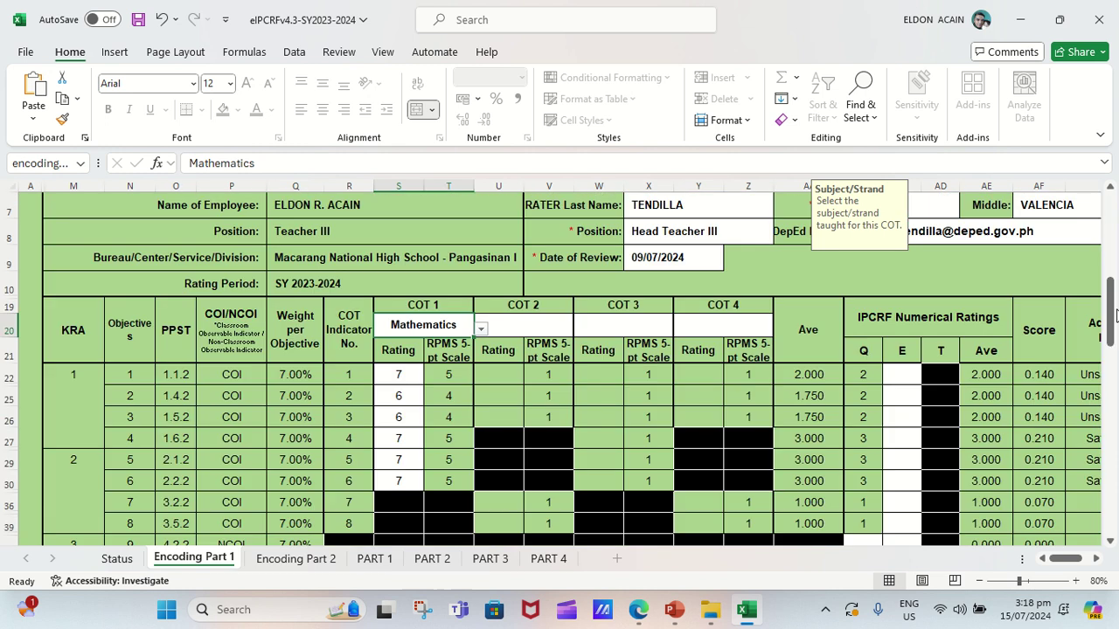
Choose Mathematics from the COT 2 Subject/Strand dropdown in U20.
{"action": "left_click", "coordinate": [528, 332]}
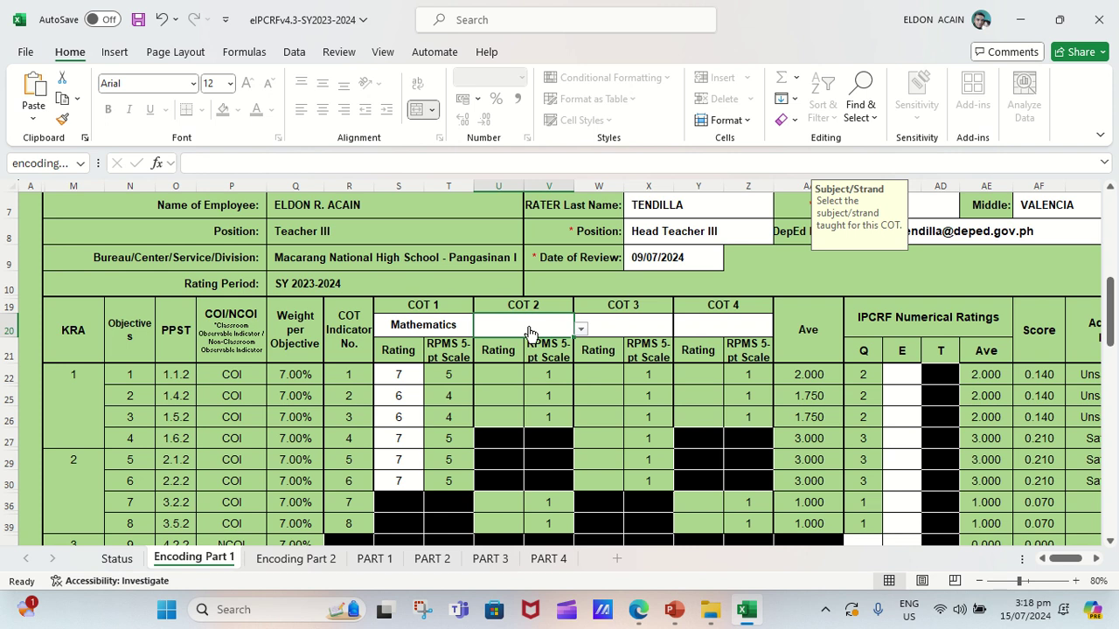
{"action": "left_click", "coordinate": [581, 330]}
{"action": "left_click", "coordinate": [526, 402]}
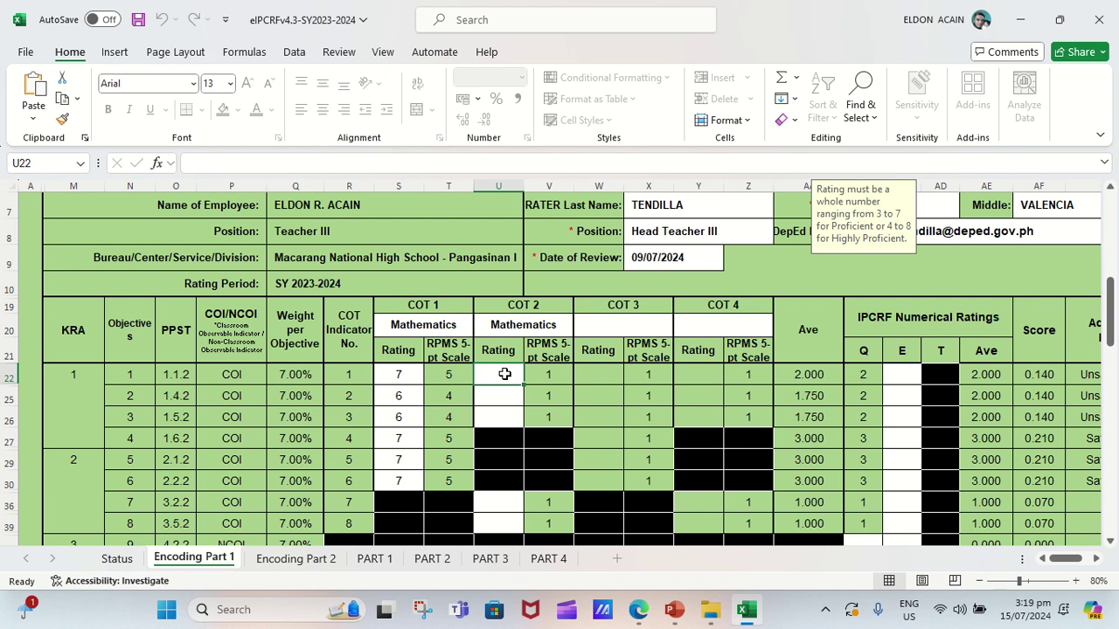
Rate COT 2 objectives 1–3 as 7, 7 and 6.
{"action": "type", "text": "7"}
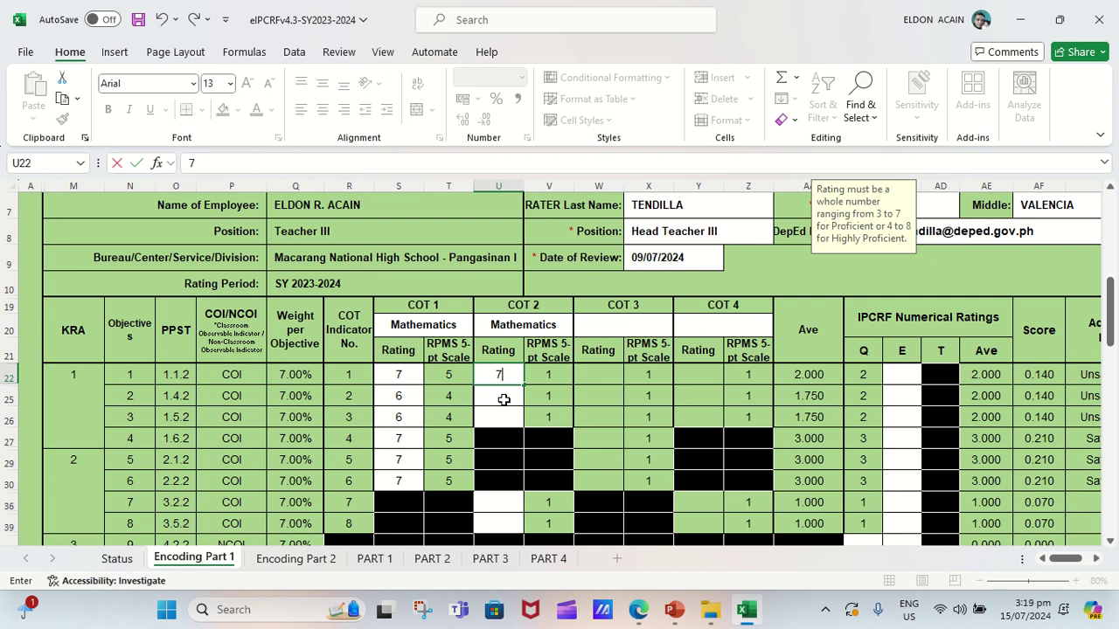
{"action": "key", "text": "ctrl+Return"}
{"action": "left_click", "coordinate": [504, 399]}
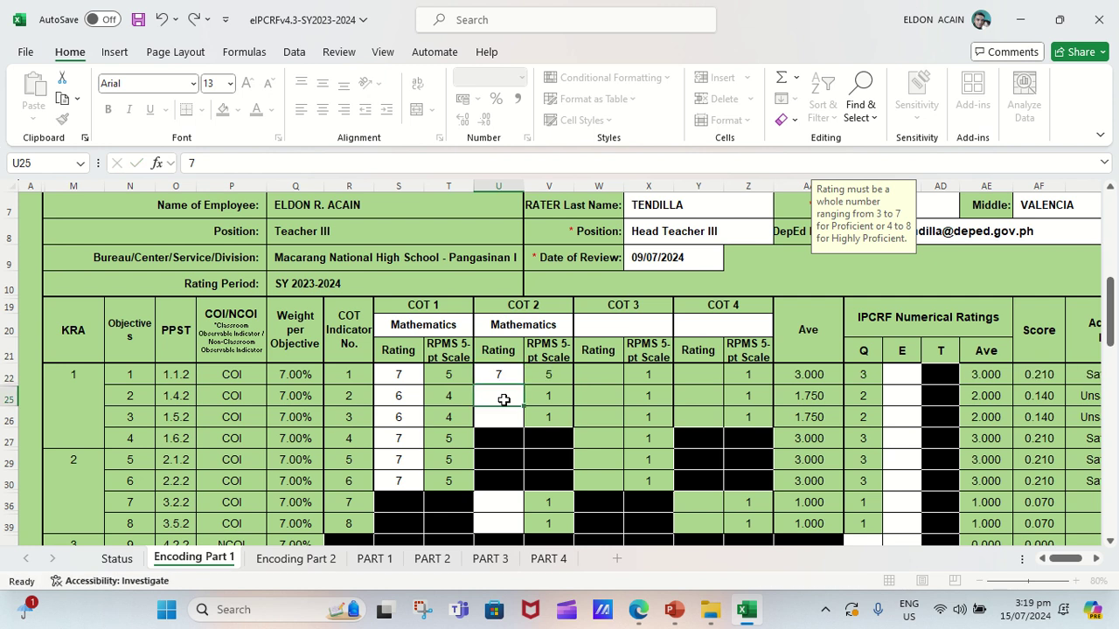
{"action": "type", "text": "7"}
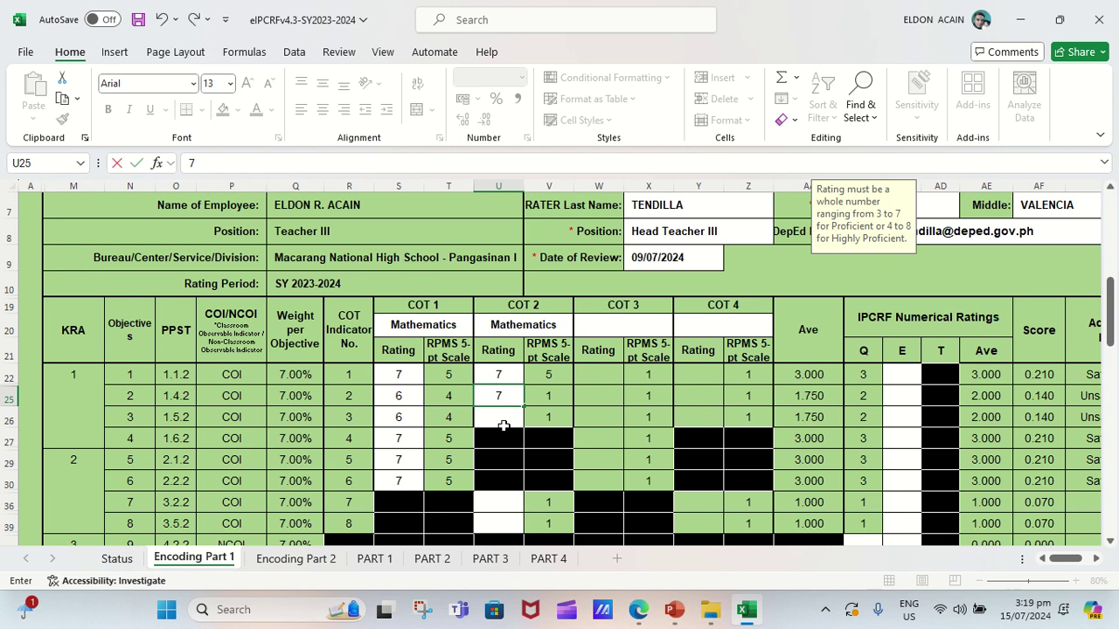
{"action": "key", "text": "ctrl+Return"}
{"action": "left_click", "coordinate": [503, 420]}
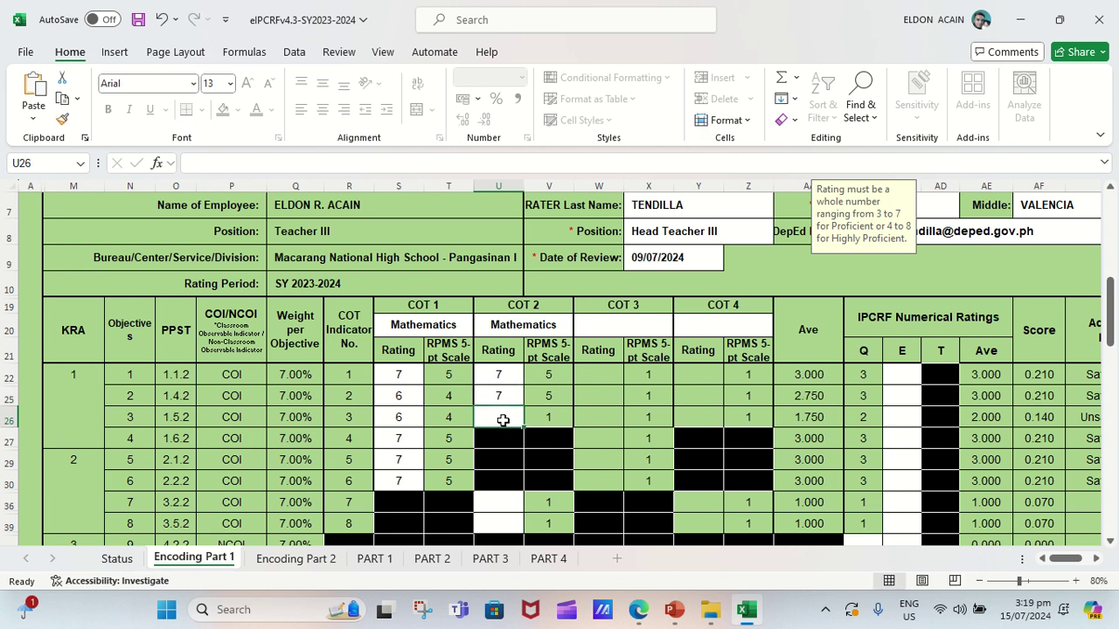
{"action": "type", "text": "6"}
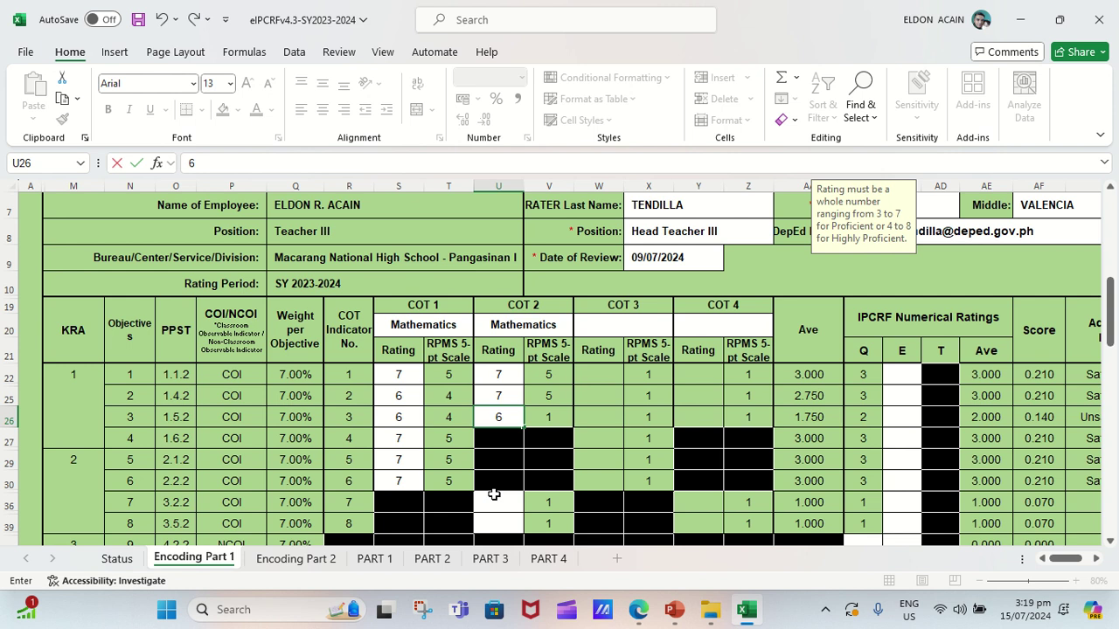
{"action": "key", "text": "ctrl+Return"}
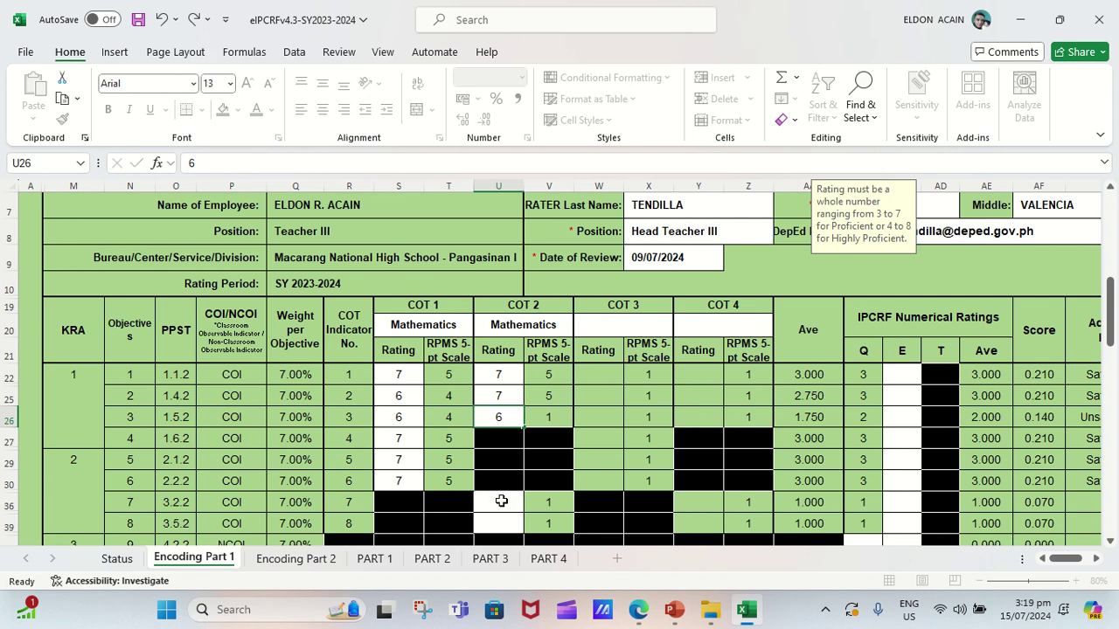
Rate COT 2 objectives 7, 8 and 10 as 7, 6 and 7.
{"action": "left_click", "coordinate": [500, 501]}
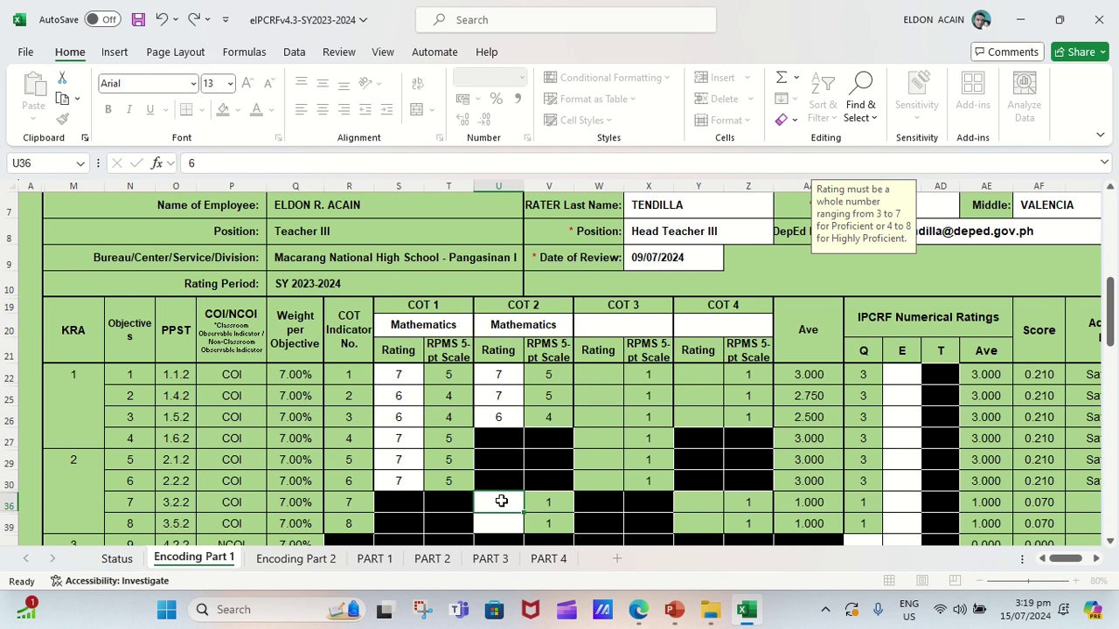
{"action": "type", "text": "7"}
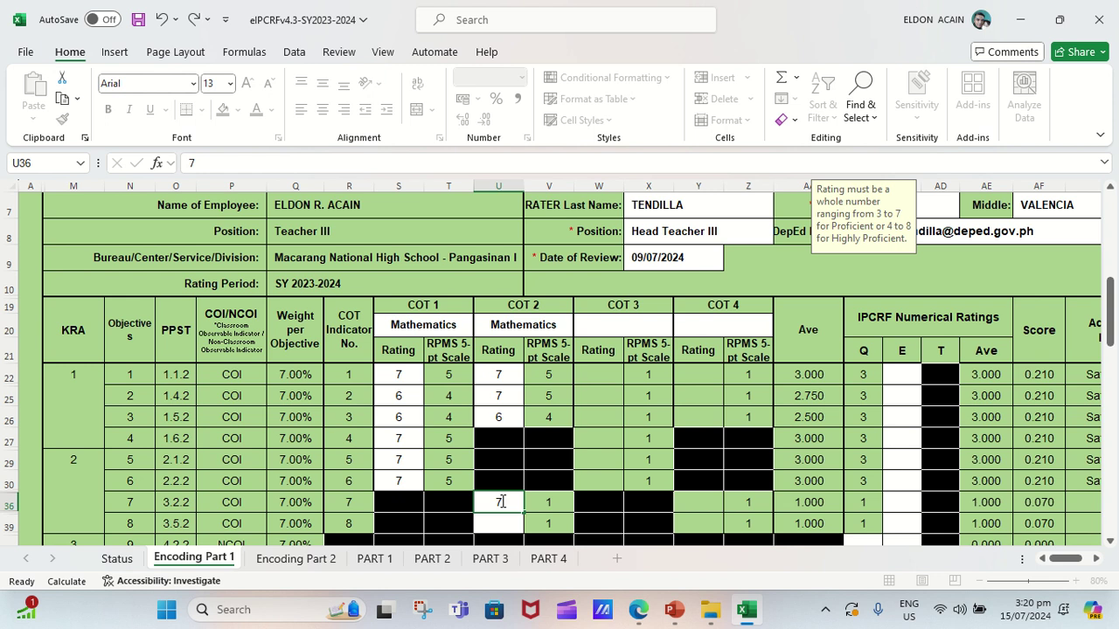
{"action": "left_click", "coordinate": [503, 522]}
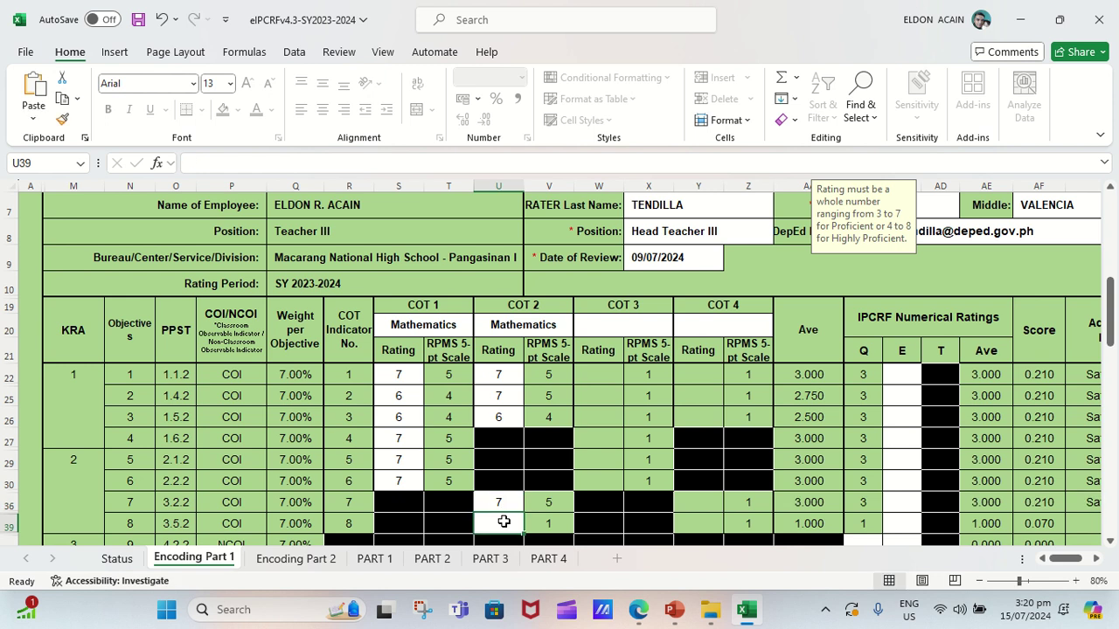
{"action": "type", "text": "6"}
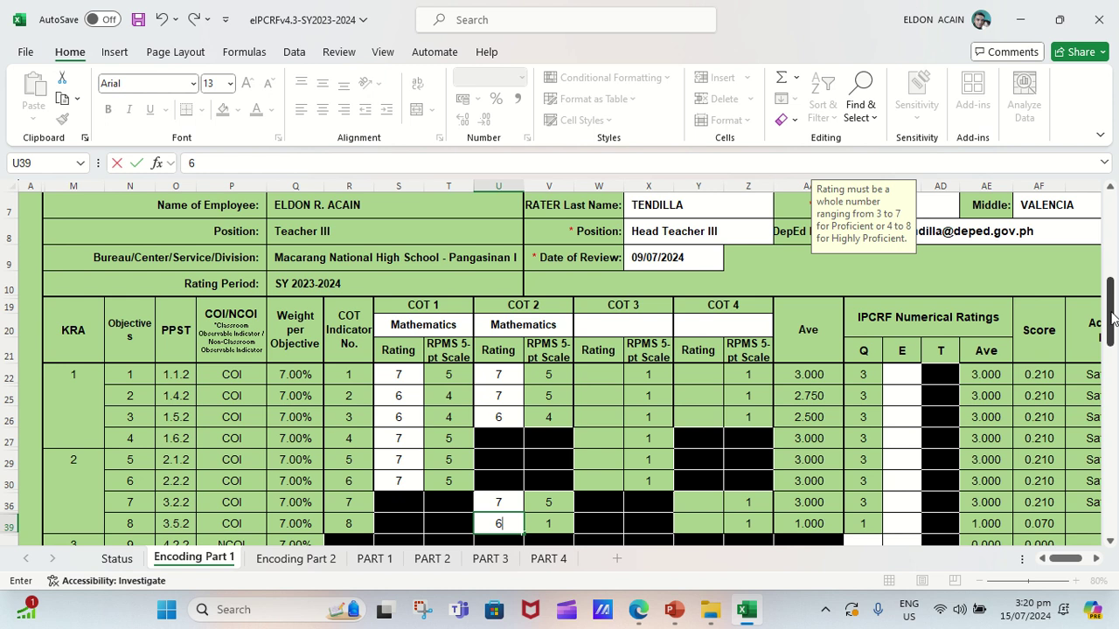
{"action": "left_click_drag", "start_coordinate": [1113, 319], "coordinate": [1113, 376]}
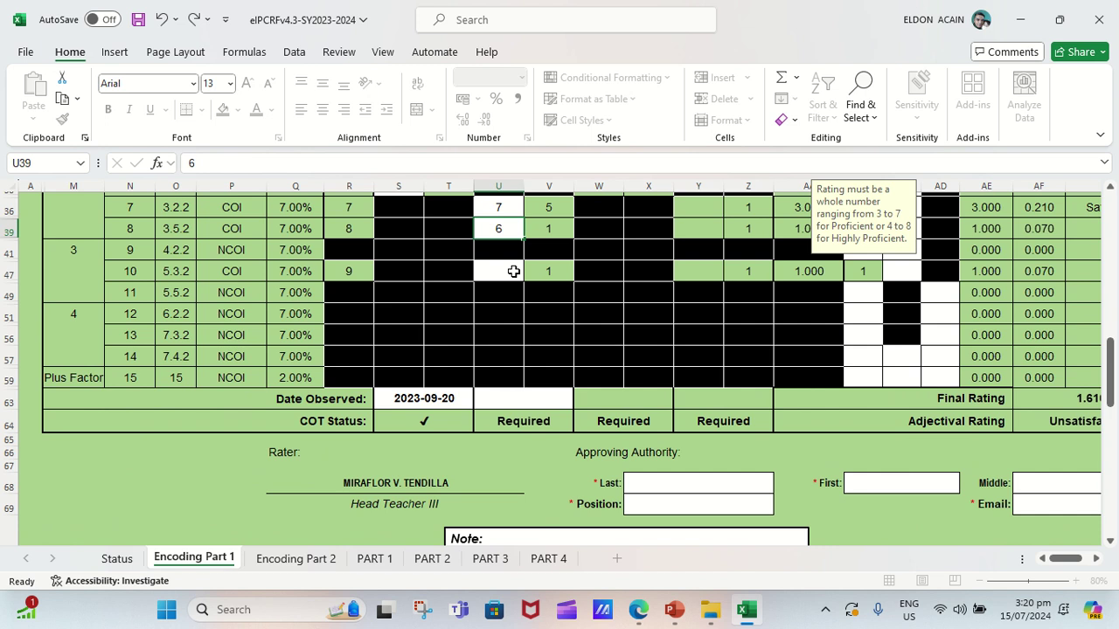
{"action": "left_click", "coordinate": [513, 271]}
{"action": "type", "text": "7"}
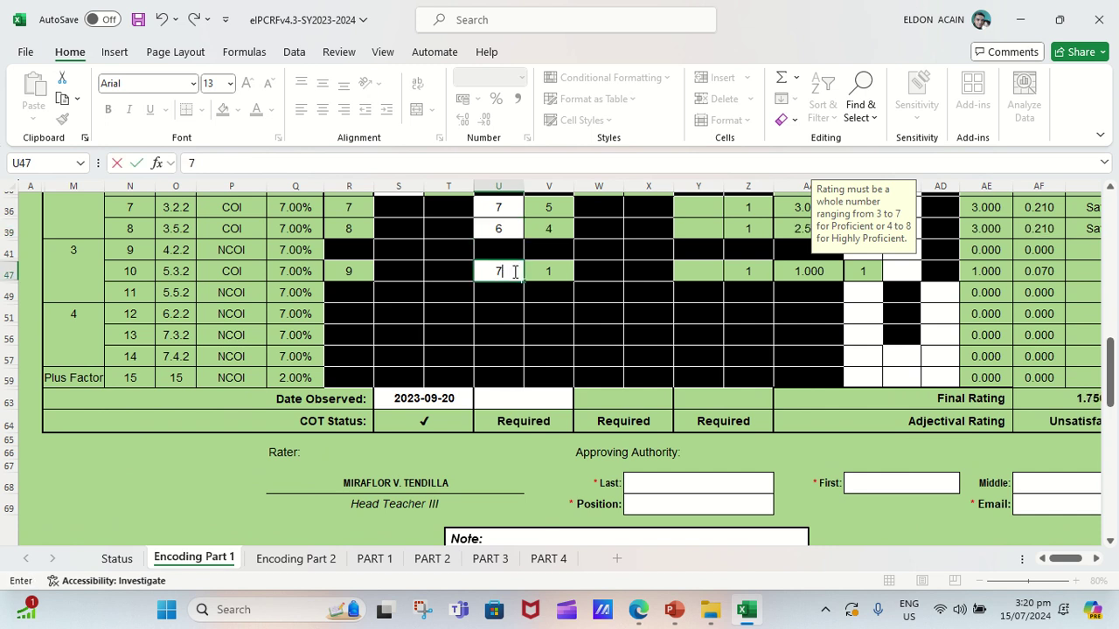
{"action": "key", "text": "ctrl+Return"}
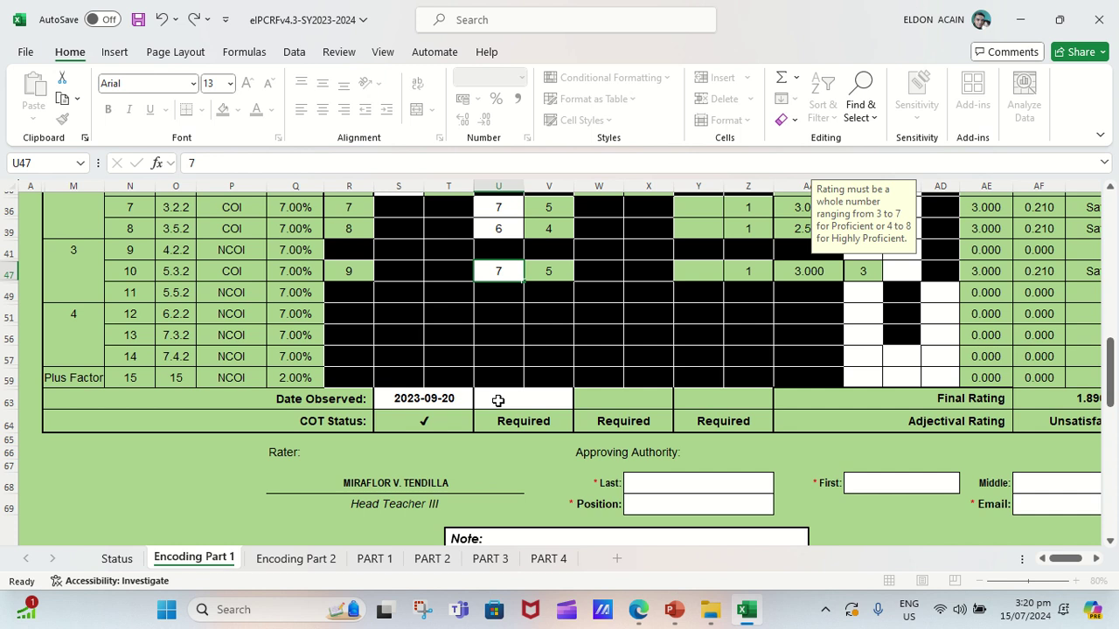
Enter 2024-01-15 as the COT 2 Date Observed in U63.
{"action": "left_click", "coordinate": [498, 400]}
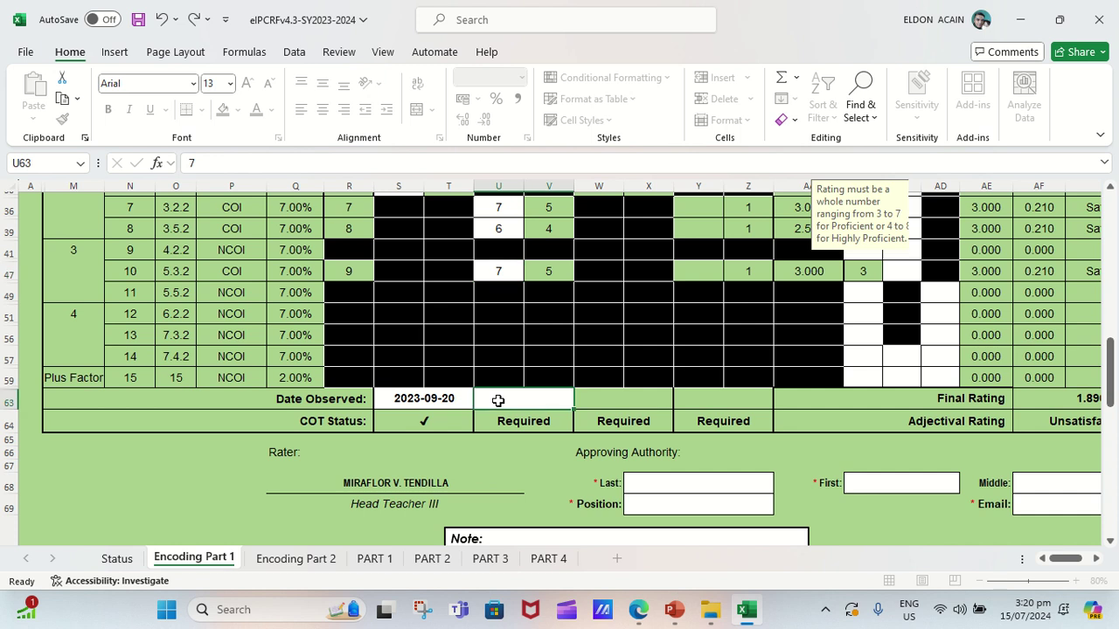
{"action": "type", "text": "2024-"}
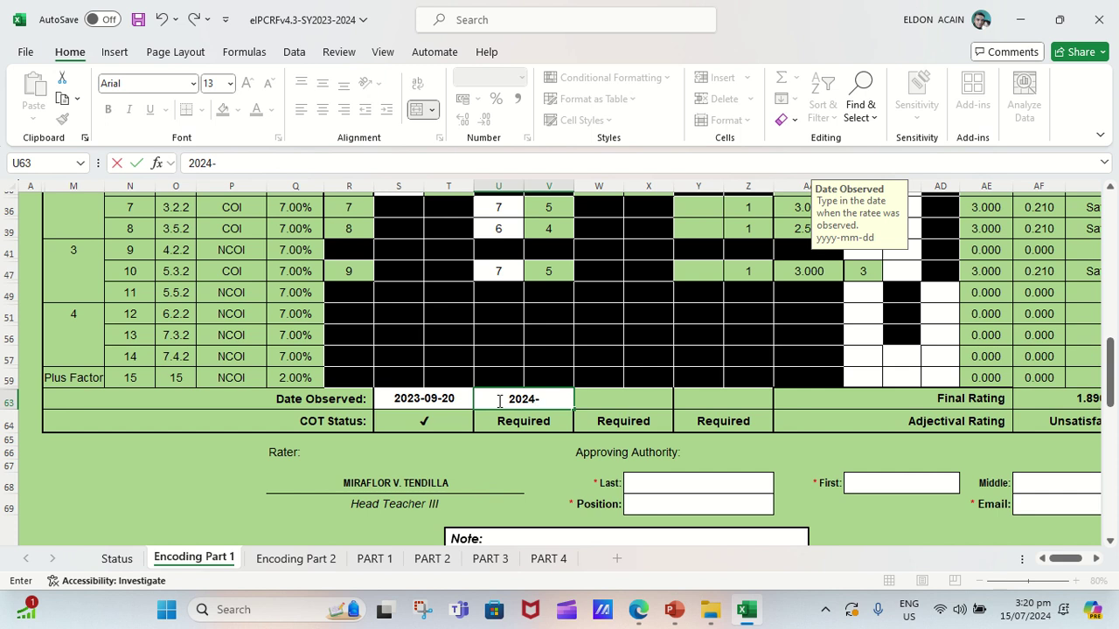
{"action": "type", "text": "01-15"}
{"action": "key", "text": "ctrl+Return"}
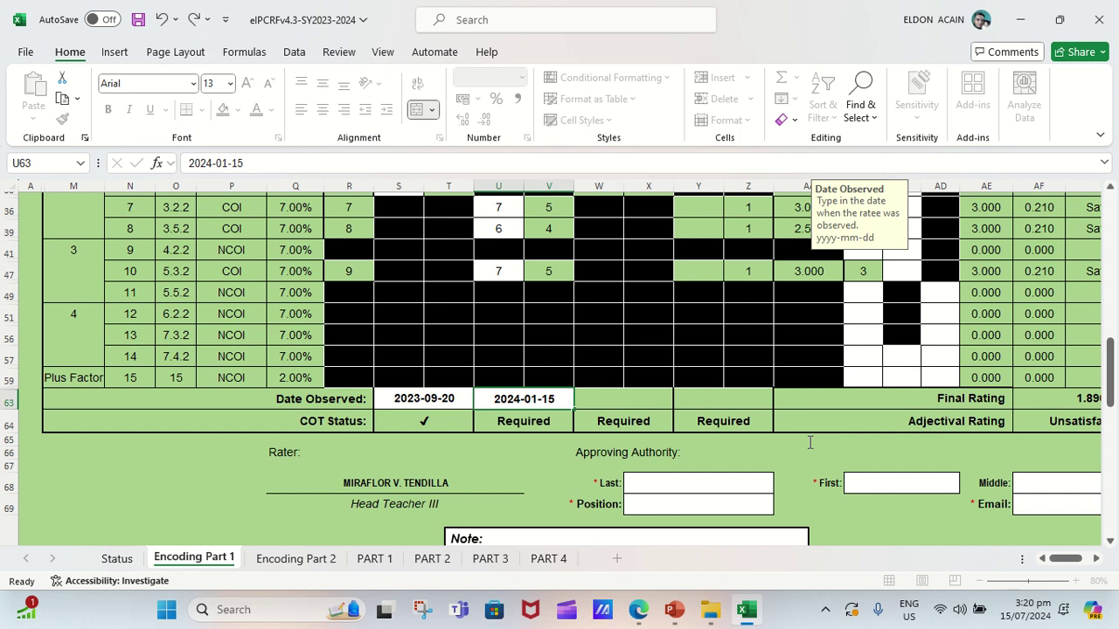
Choose Mathematics from the COT 3 Subject/Strand dropdown in W20.
{"action": "key", "text": "ctrl+Up"}
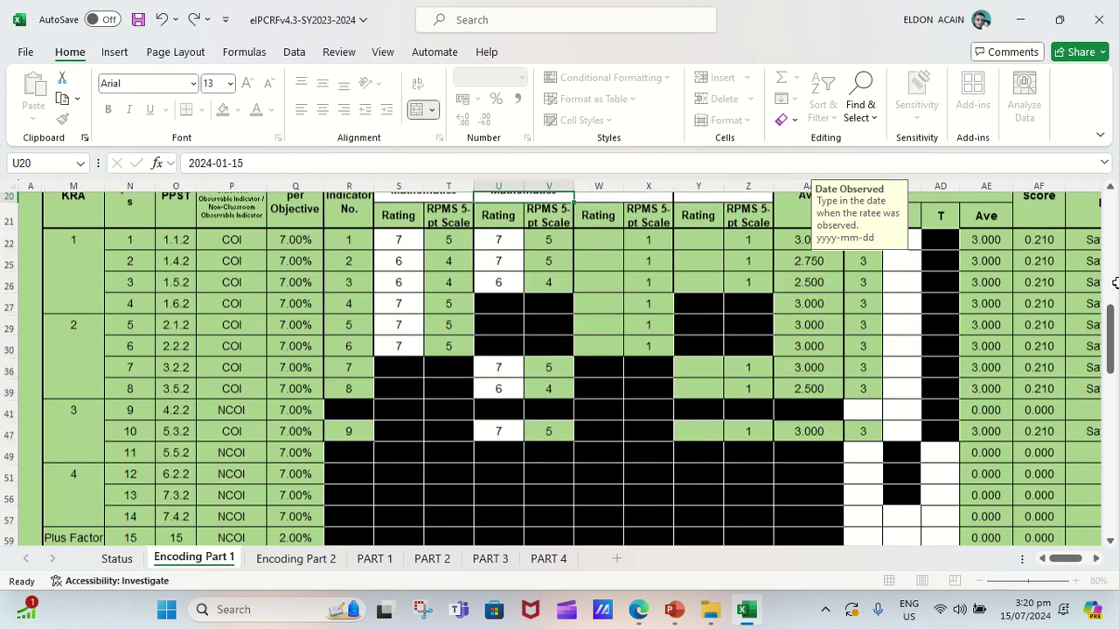
{"action": "key", "text": "ctrl+Down"}
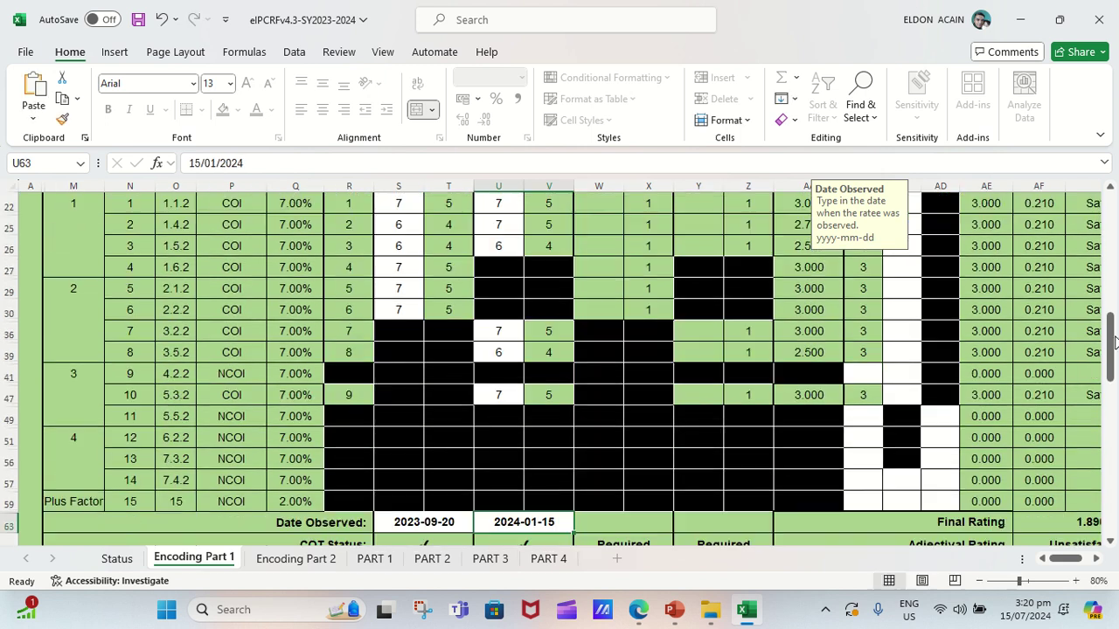
{"action": "scroll", "coordinate": [618, 420], "scroll_direction": "up", "scroll_amount": 5}
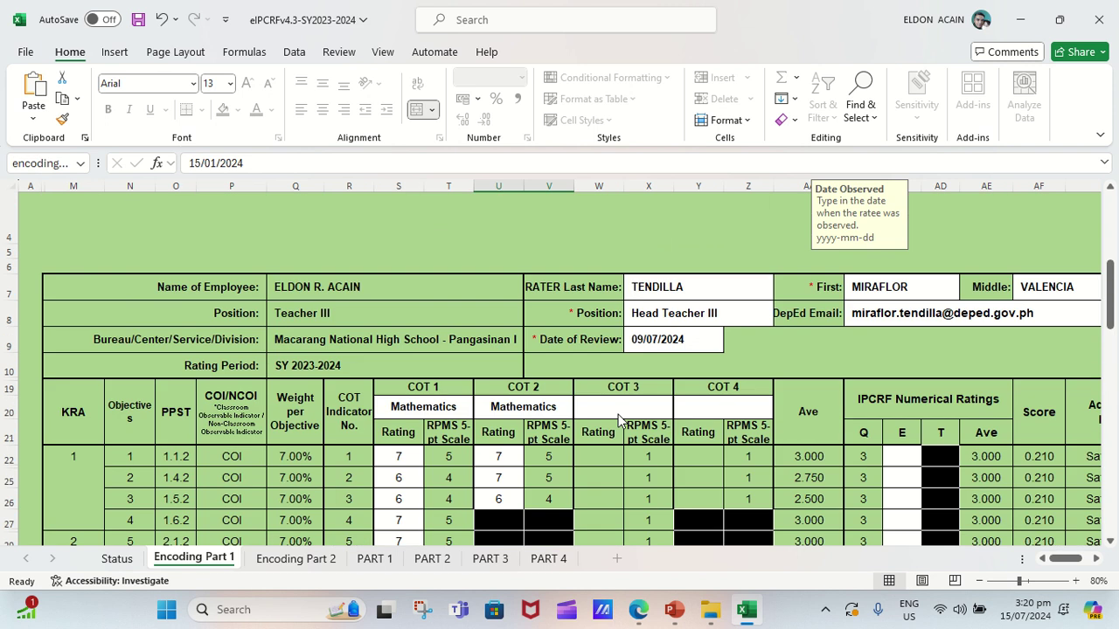
{"action": "scroll", "coordinate": [617, 421], "scroll_direction": "up", "scroll_amount": 1}
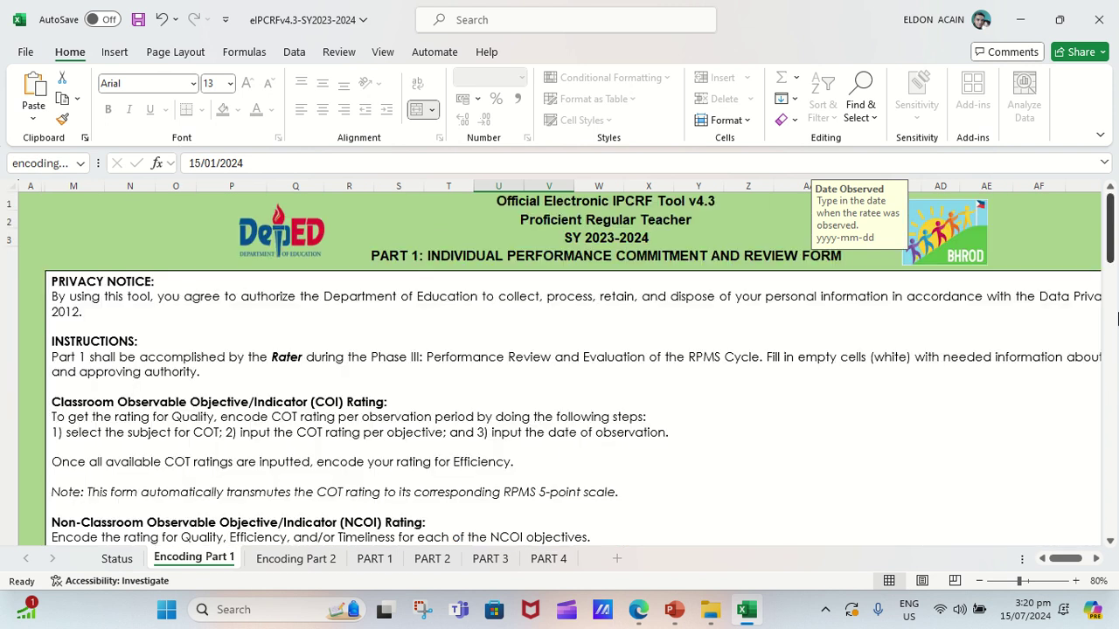
{"action": "mouse_move", "coordinate": [1116, 319]}
{"action": "left_mouse_down"}
{"action": "mouse_move", "coordinate": [1115, 376]}
{"action": "mouse_move", "coordinate": [1110, 323]}
{"action": "left_mouse_up"}
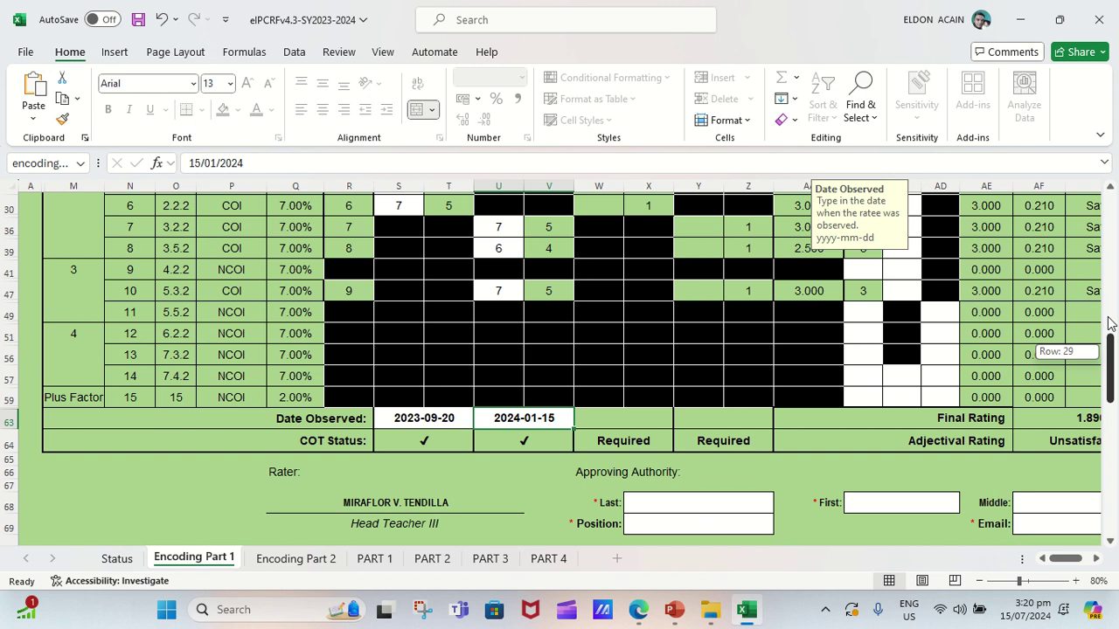
{"action": "left_click_drag", "start_coordinate": [1110, 323], "coordinate": [1111, 284]}
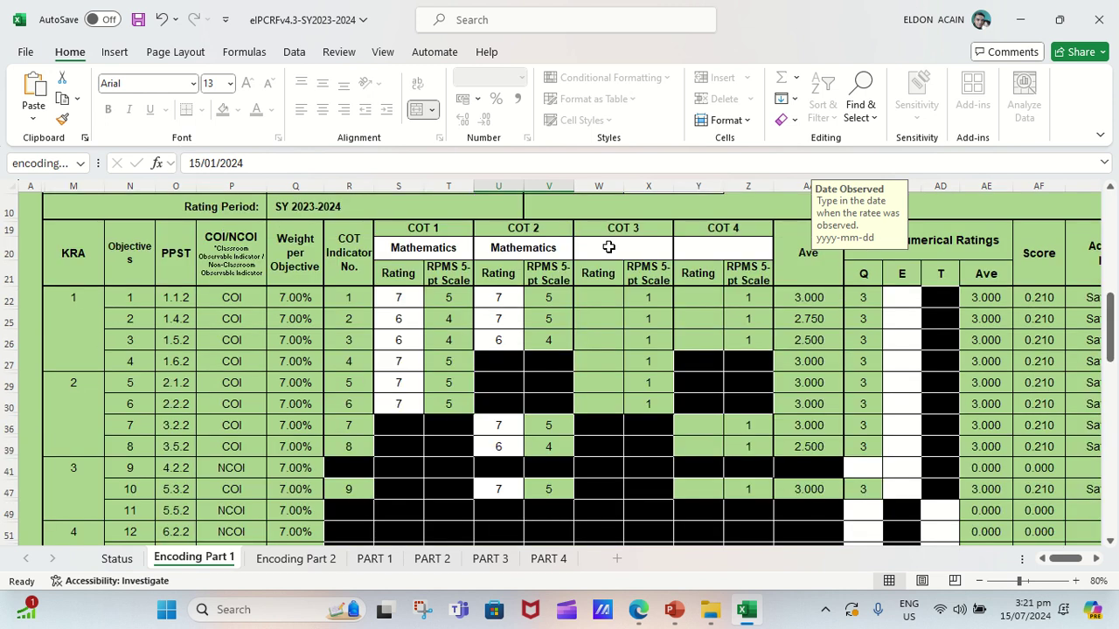
{"action": "left_click", "coordinate": [608, 247]}
{"action": "left_click", "coordinate": [681, 255]}
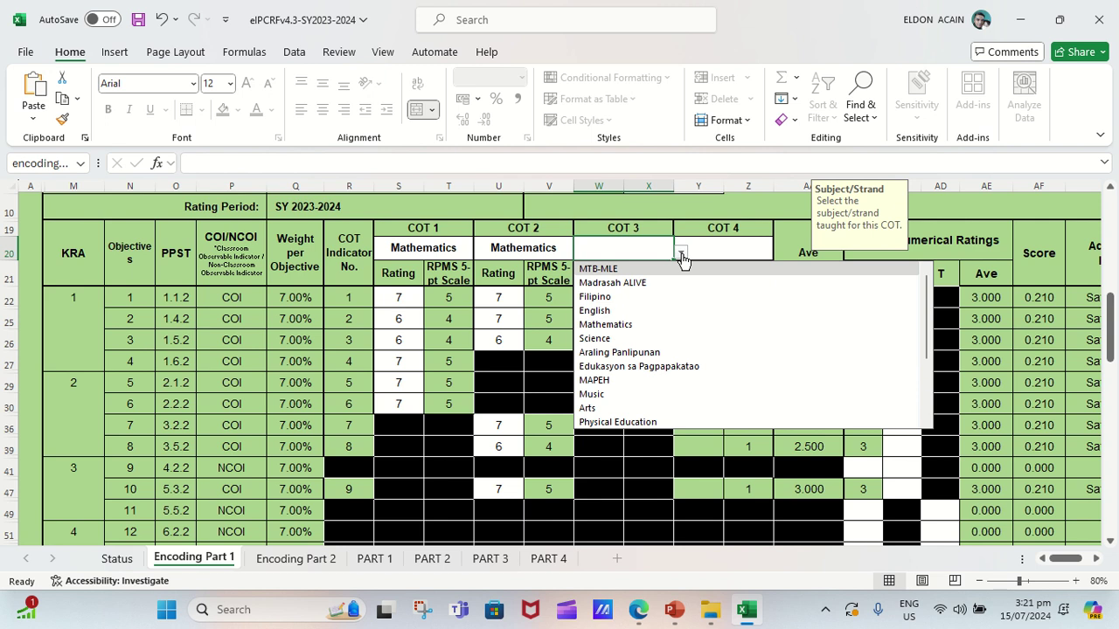
{"action": "left_click", "coordinate": [601, 328]}
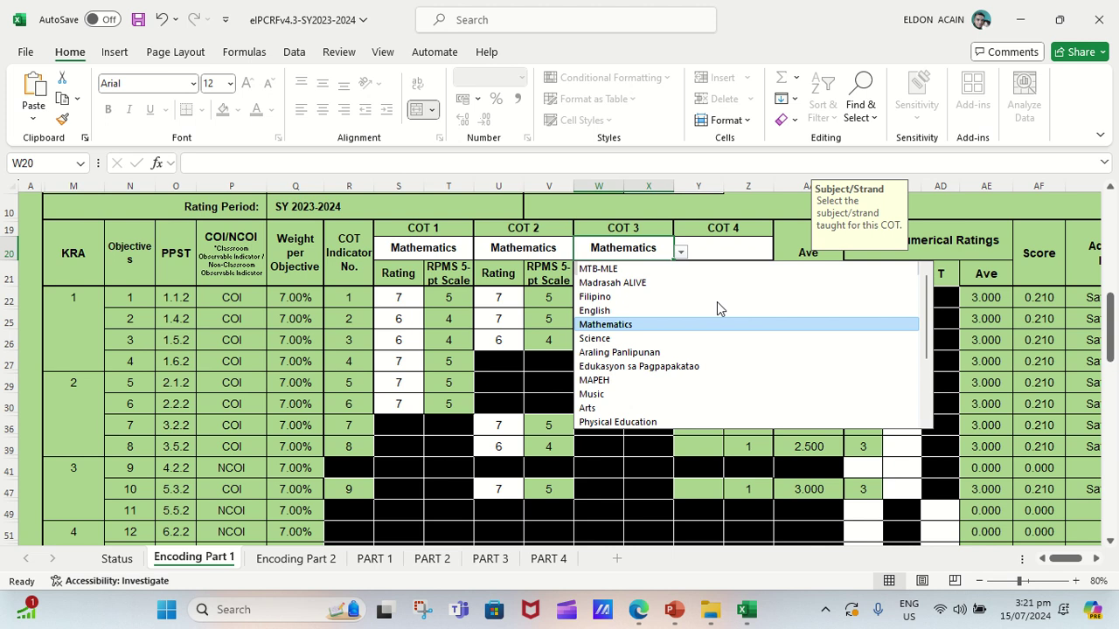
{"action": "left_click", "coordinate": [611, 325]}
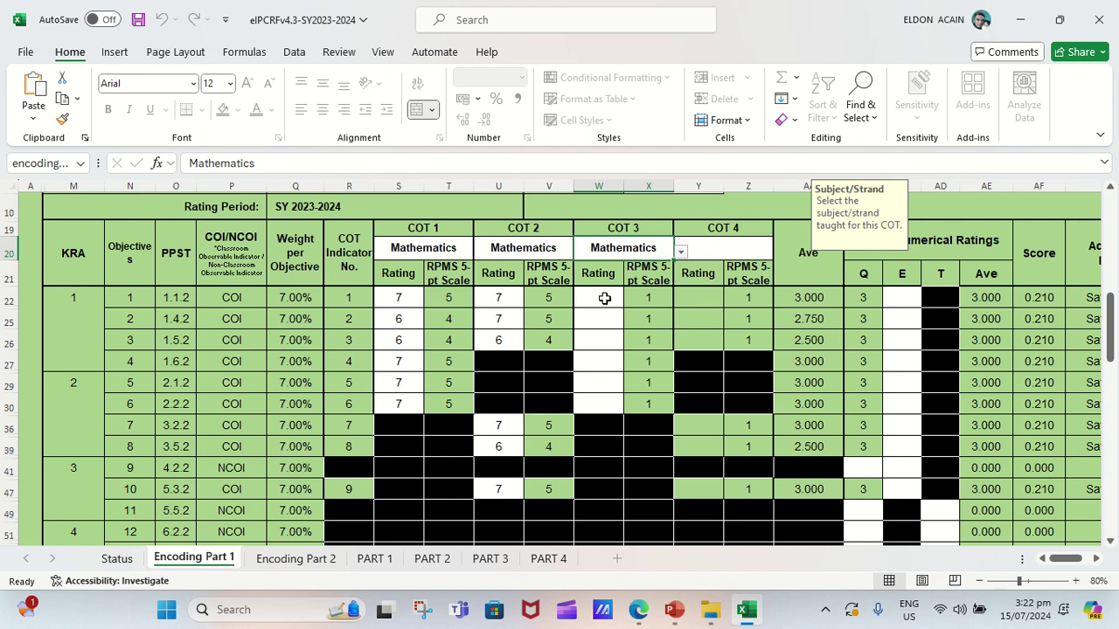
Enter COT 3 Mathematics ratings 7, 7 and 6 for objectives 1–3 in column W.
{"action": "left_click", "coordinate": [604, 298]}
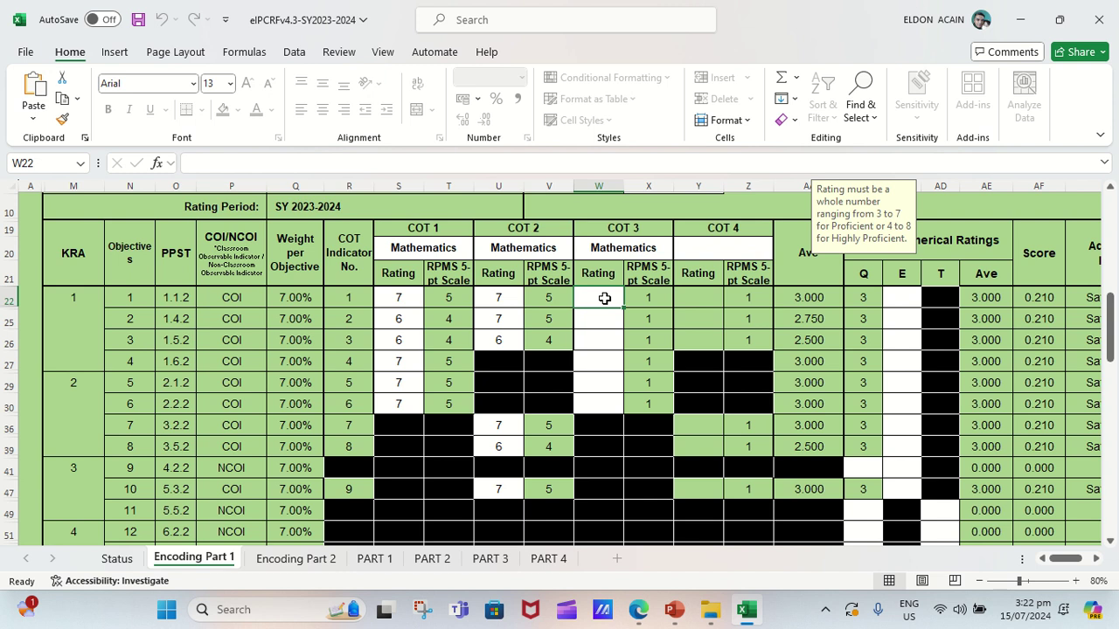
{"action": "type", "text": "7"}
{"action": "left_click", "coordinate": [605, 298]}
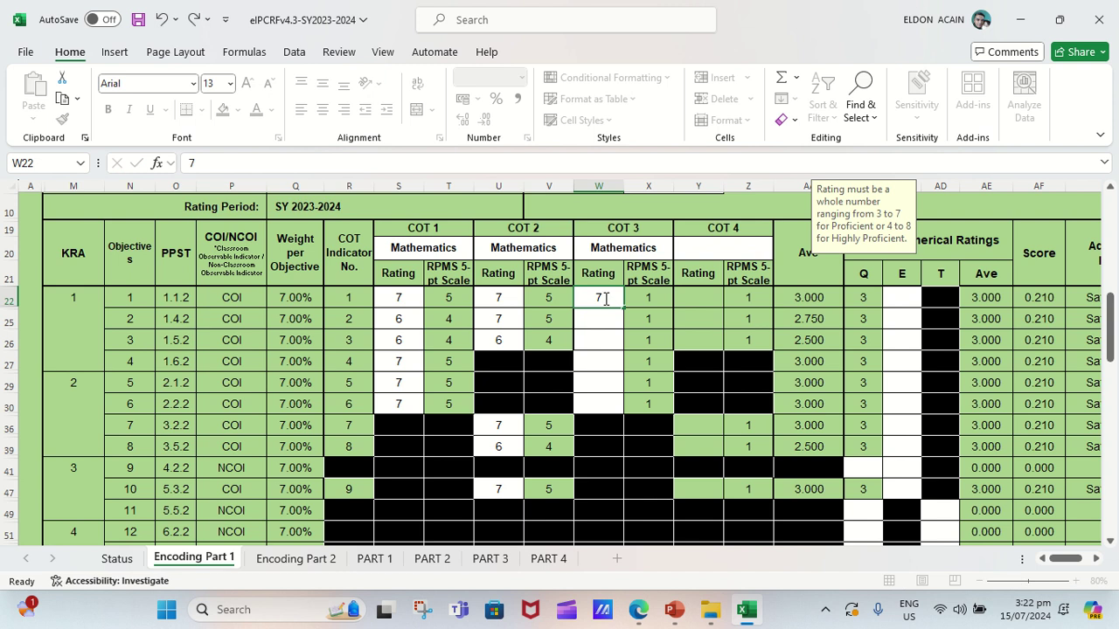
{"action": "key", "text": "Return"}
{"action": "type", "text": "7"}
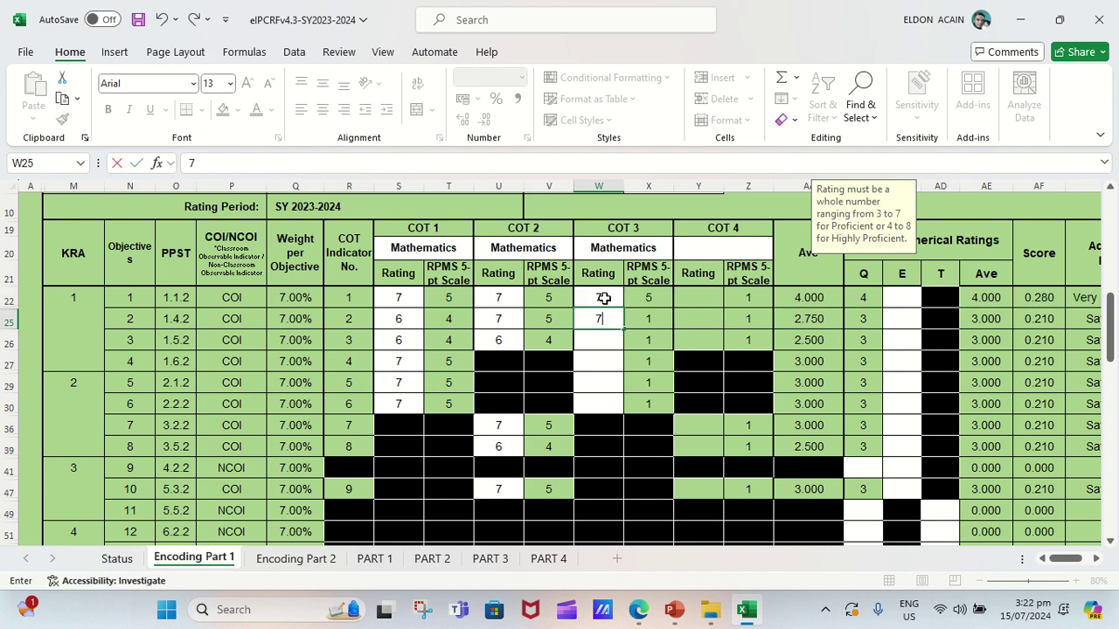
{"action": "key", "text": "Return"}
{"action": "type", "text": "6"}
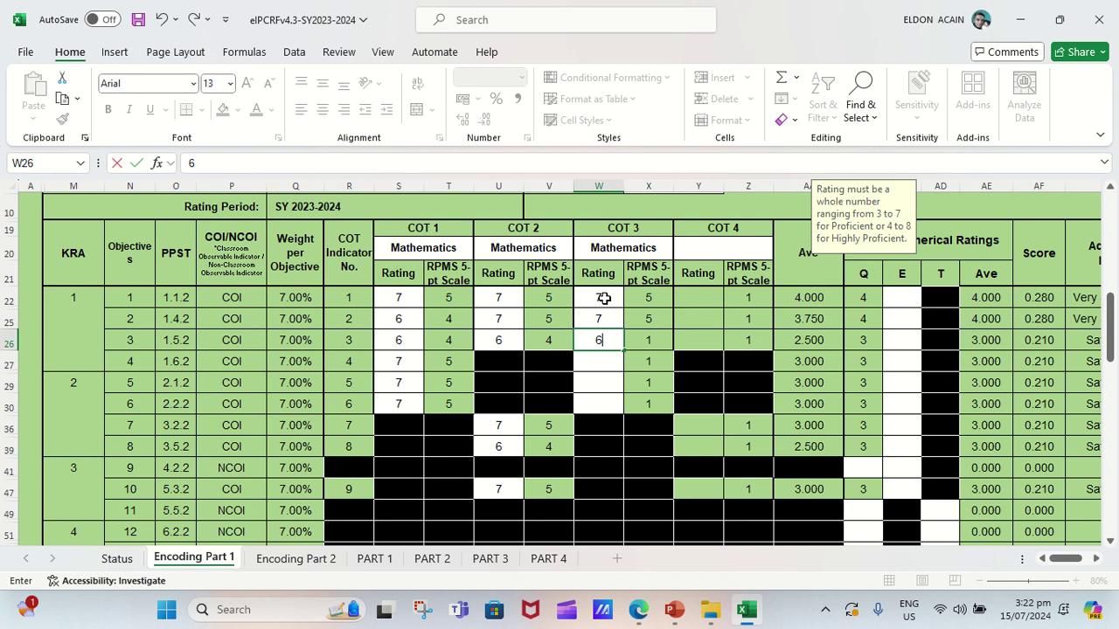
{"action": "key", "text": "Return"}
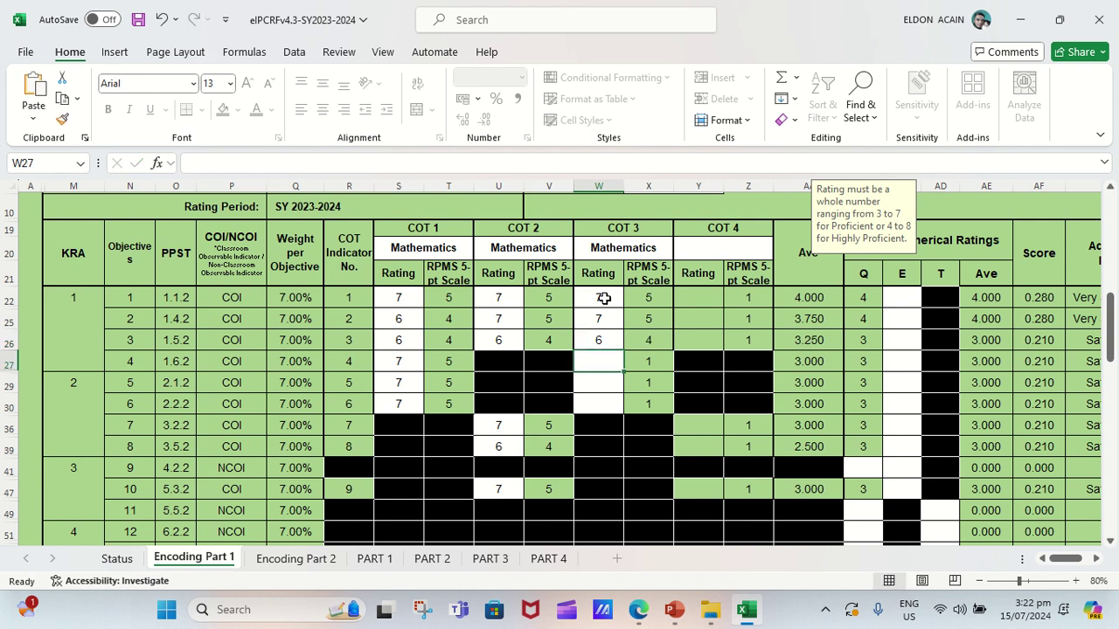
Enter COT 3 ratings 7, 6 and 7 for objectives 4–6, ending with 7 in W30.
{"action": "type", "text": "7"}
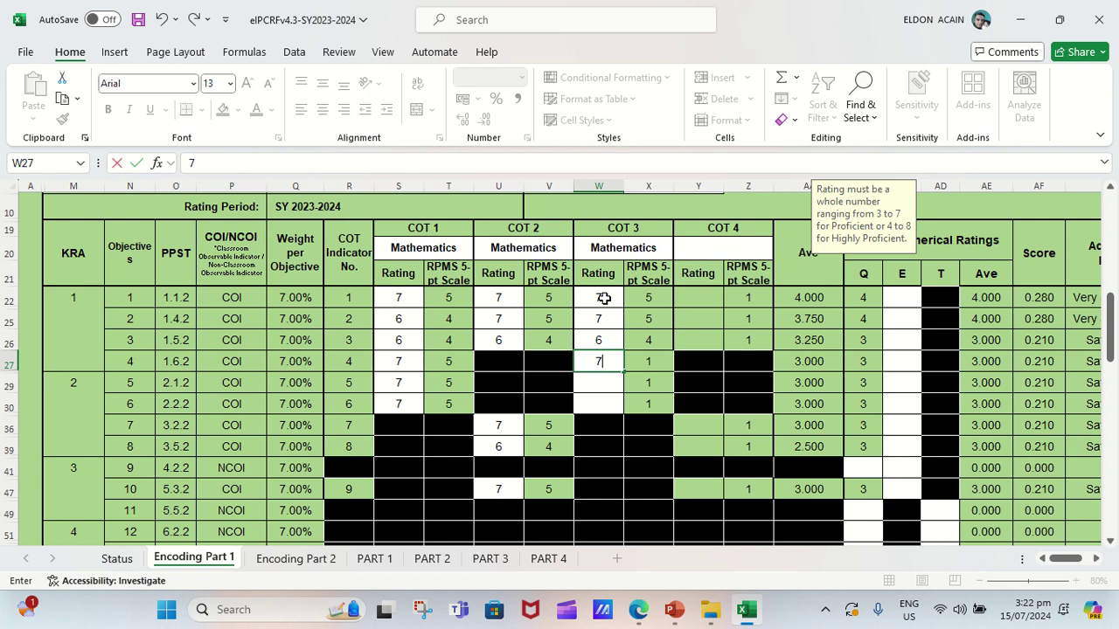
{"action": "key", "text": "ctrl+Return"}
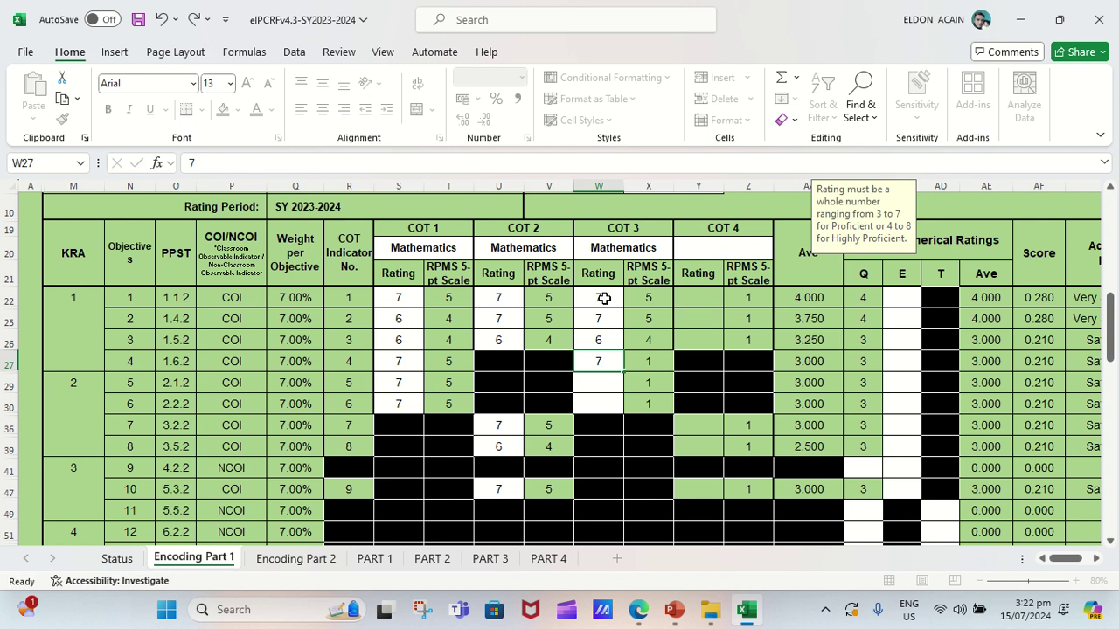
{"action": "key", "text": "Return"}
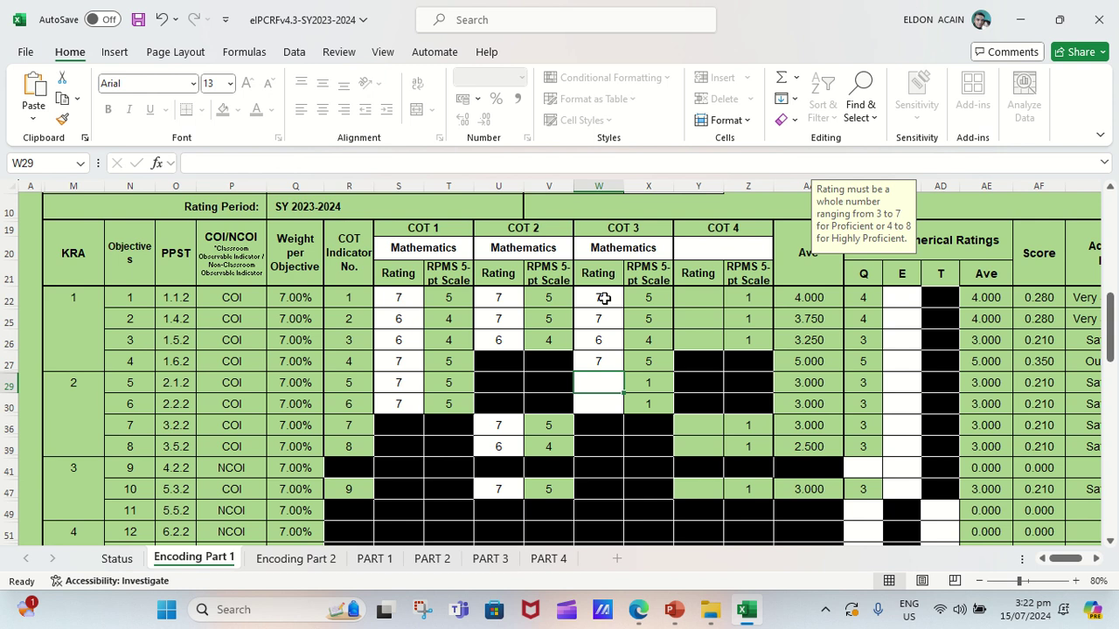
{"action": "type", "text": "6"}
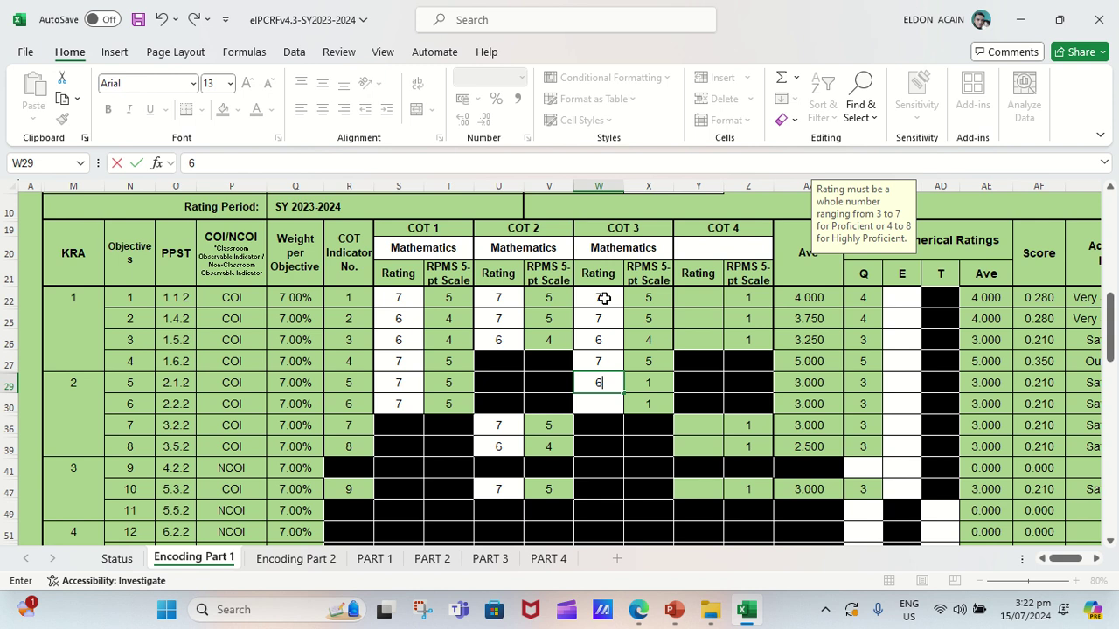
{"action": "key", "text": "Return"}
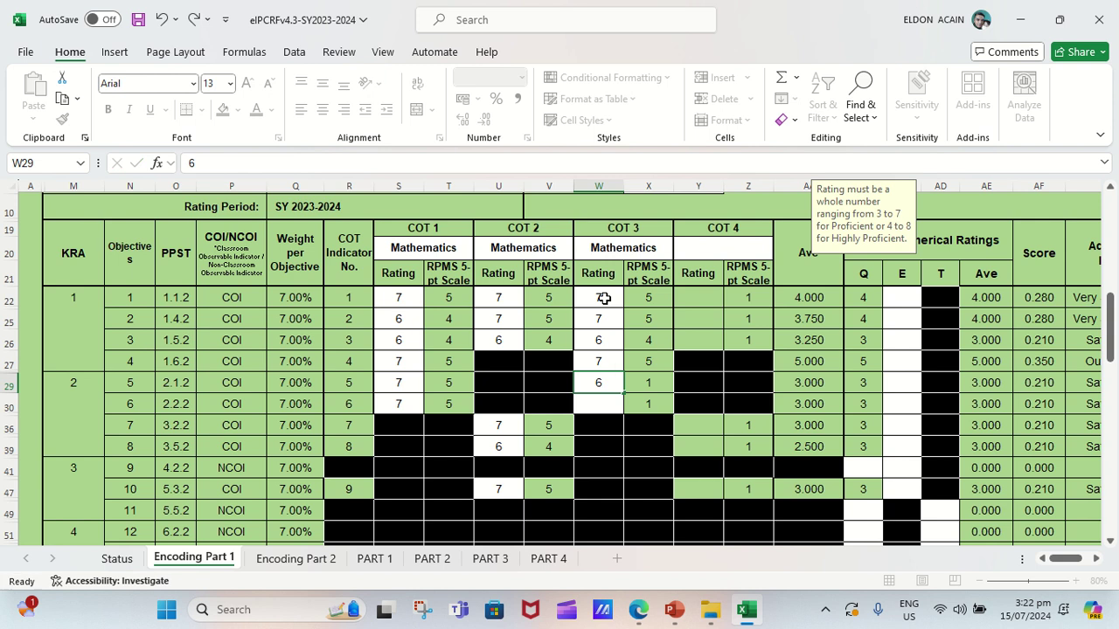
{"action": "type", "text": "7"}
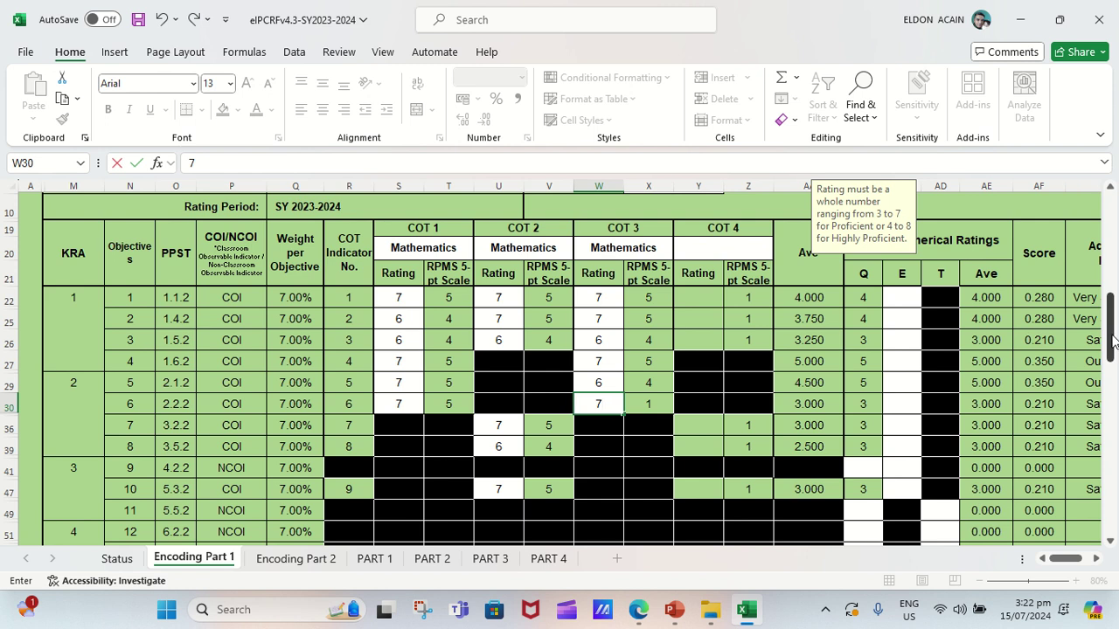
{"action": "left_click_drag", "start_coordinate": [1113, 340], "coordinate": [1115, 386]}
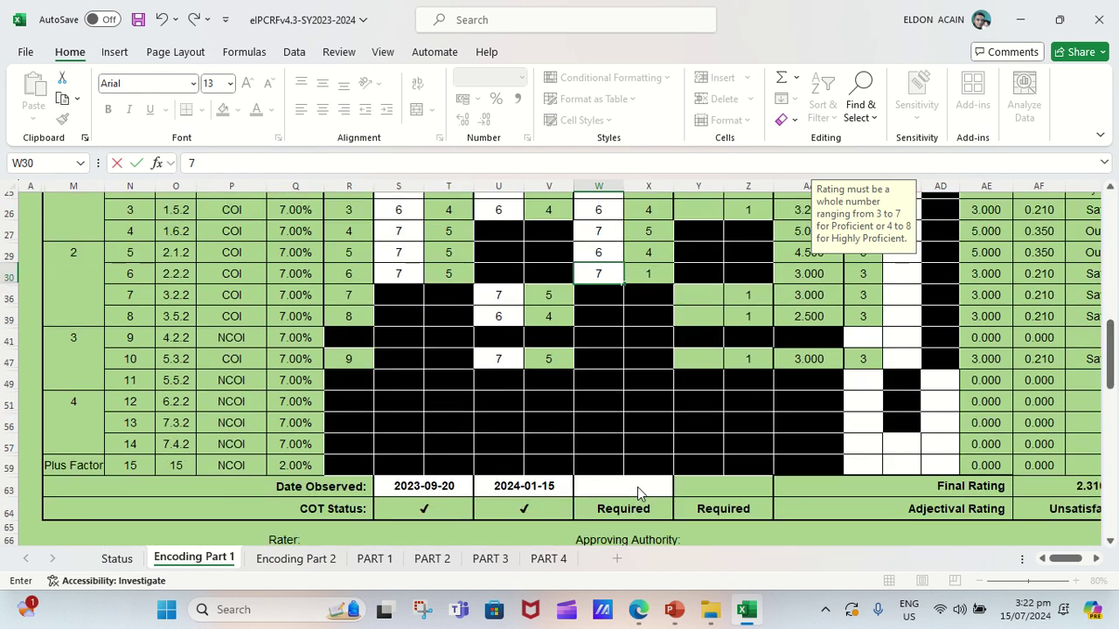
Enter 2024-04-29 in W63 as the COT 3 Date Observed.
{"action": "left_click", "coordinate": [662, 492]}
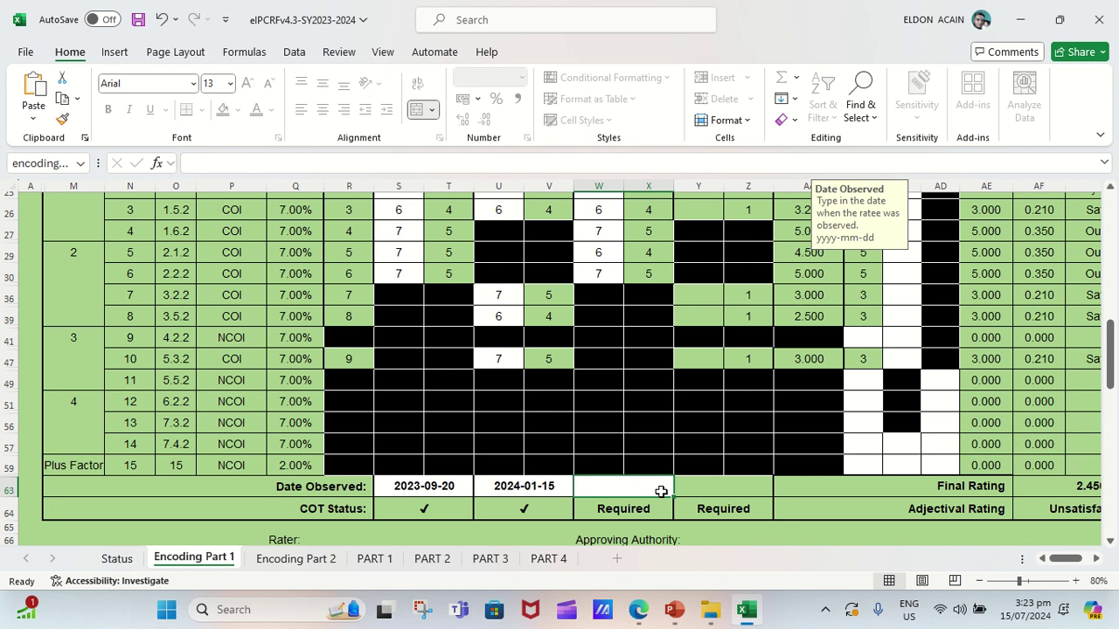
{"action": "type", "text": "2024"}
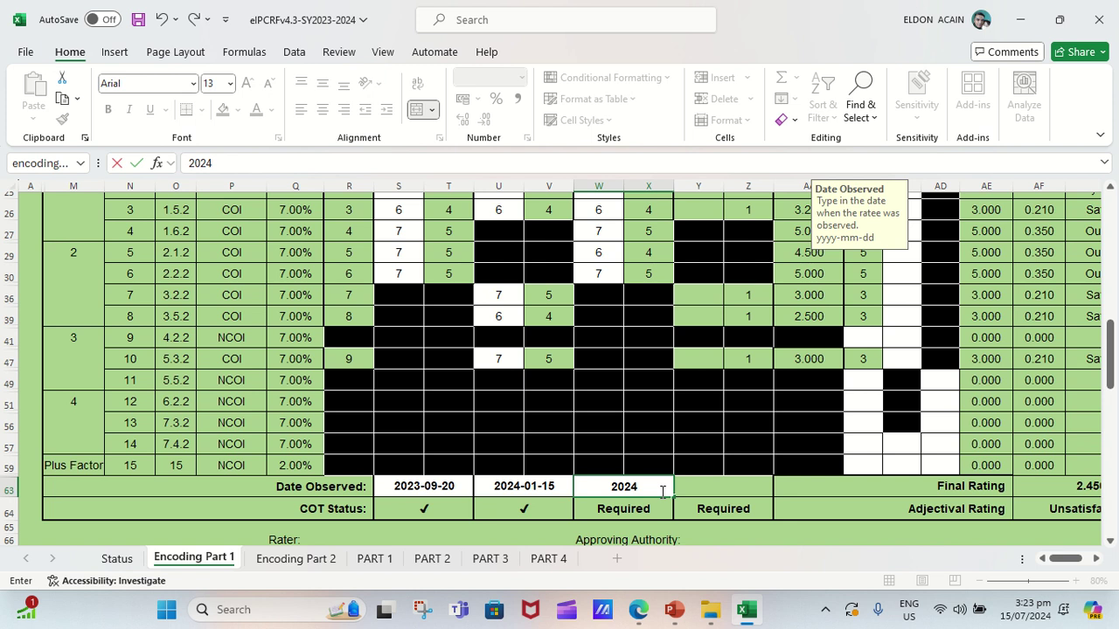
{"action": "type", "text": "-04-29"}
{"action": "key", "text": "ctrl+Return"}
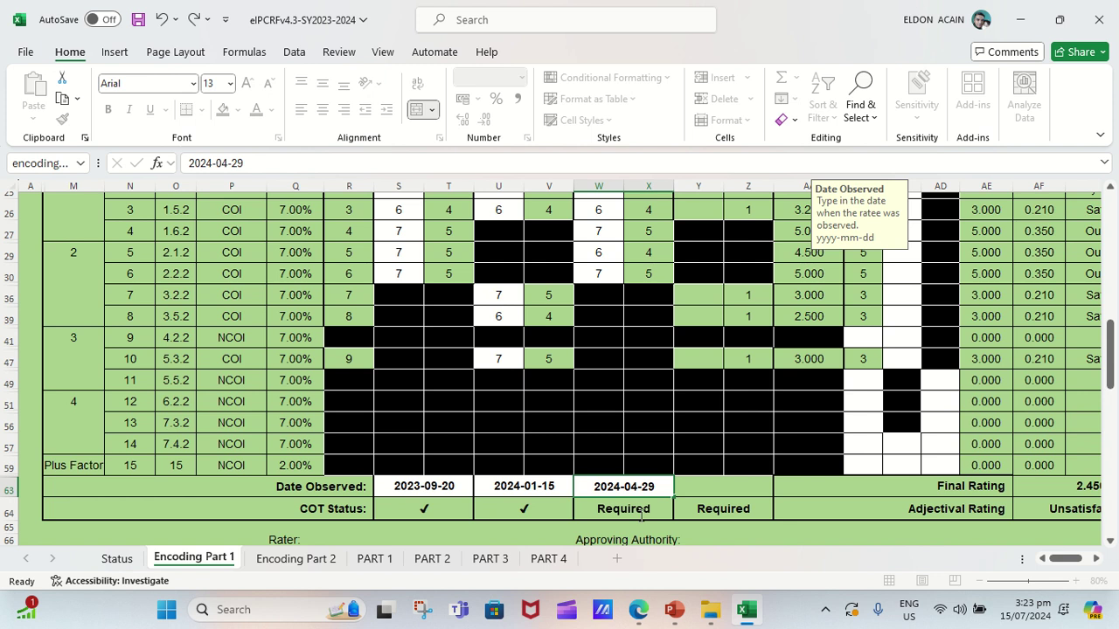
{"action": "left_click_drag", "start_coordinate": [1108, 389], "coordinate": [1113, 352]}
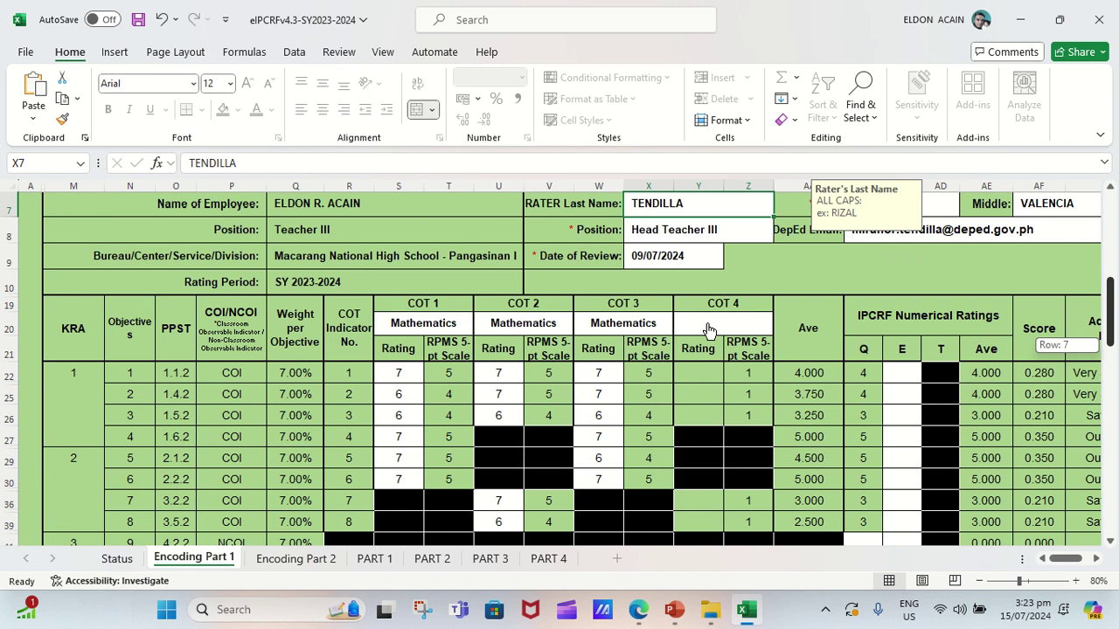
Choose Mathematics from the subject dropdown in COT 4 cell Y20.
{"action": "left_click", "coordinate": [708, 330]}
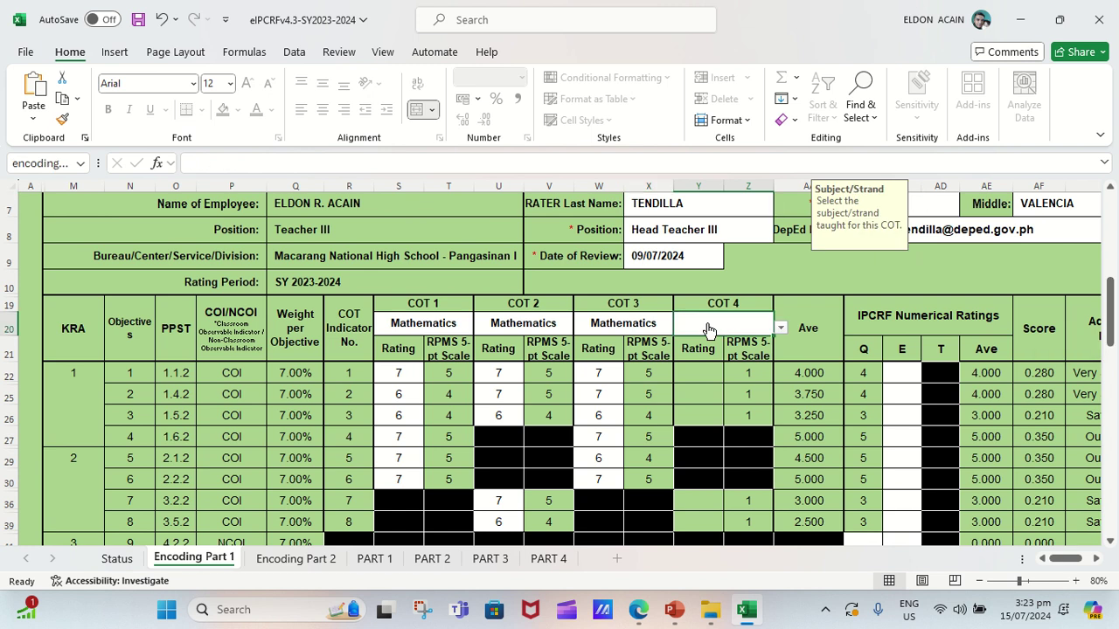
{"action": "left_click", "coordinate": [781, 330]}
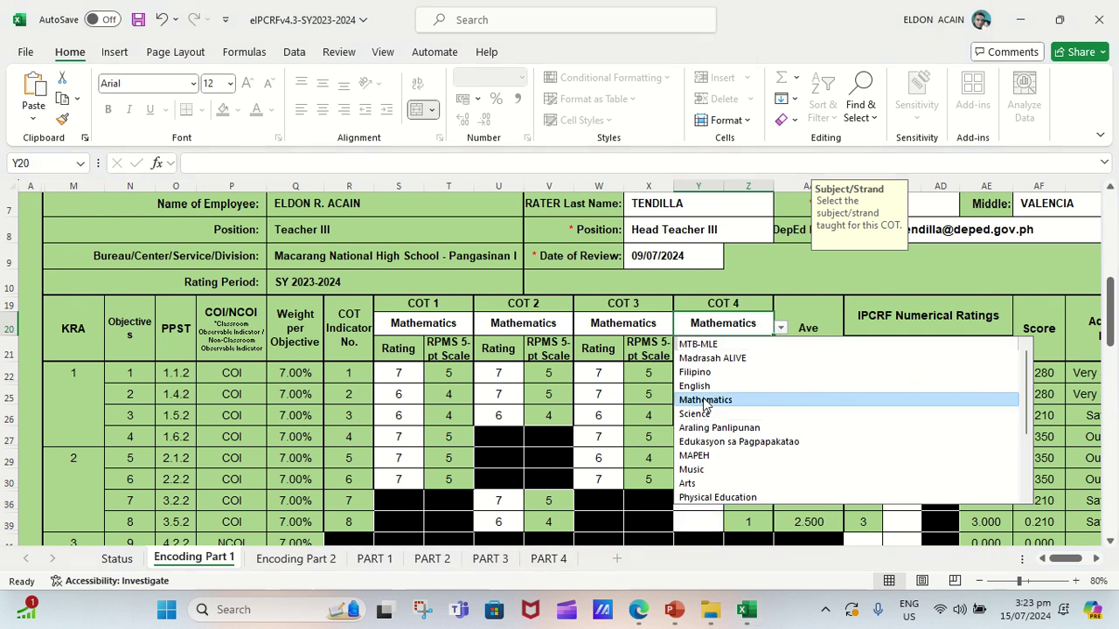
{"action": "left_click", "coordinate": [703, 400]}
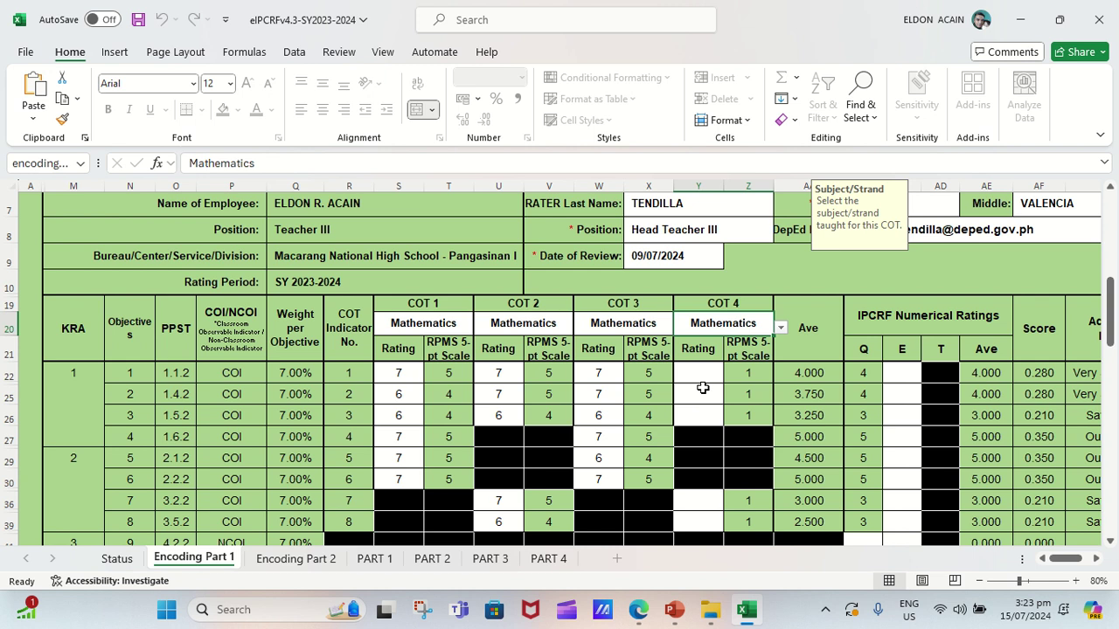
{"action": "left_click", "coordinate": [695, 371]}
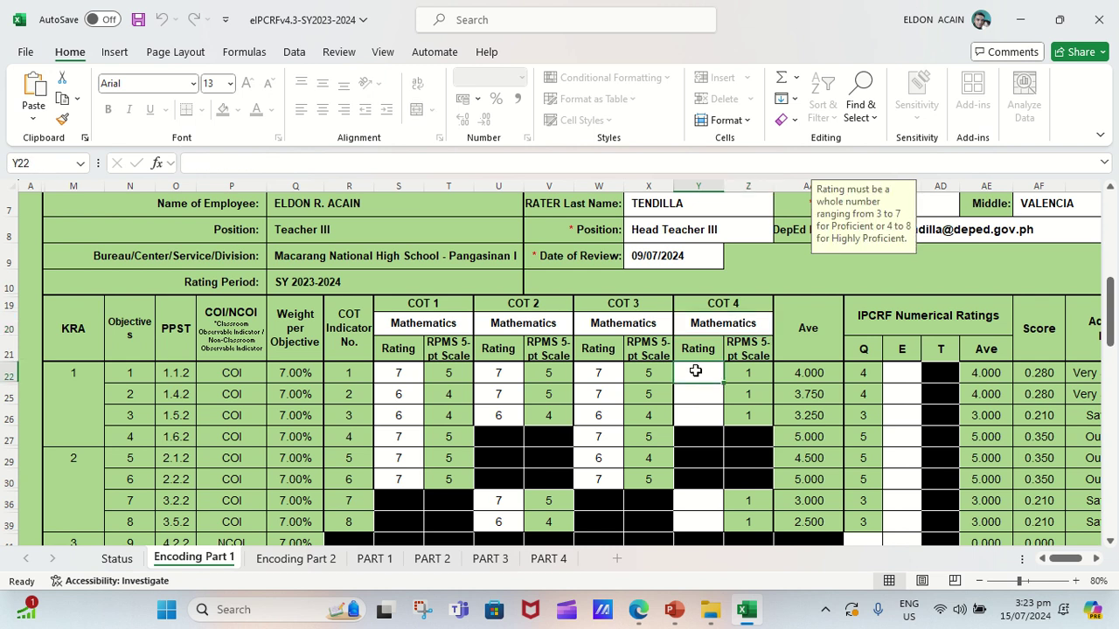
Enter COT 4 ratings 7, 7 and 6 for objectives 1–3 in column Y.
{"action": "type", "text": "7"}
{"action": "key", "text": "Return"}
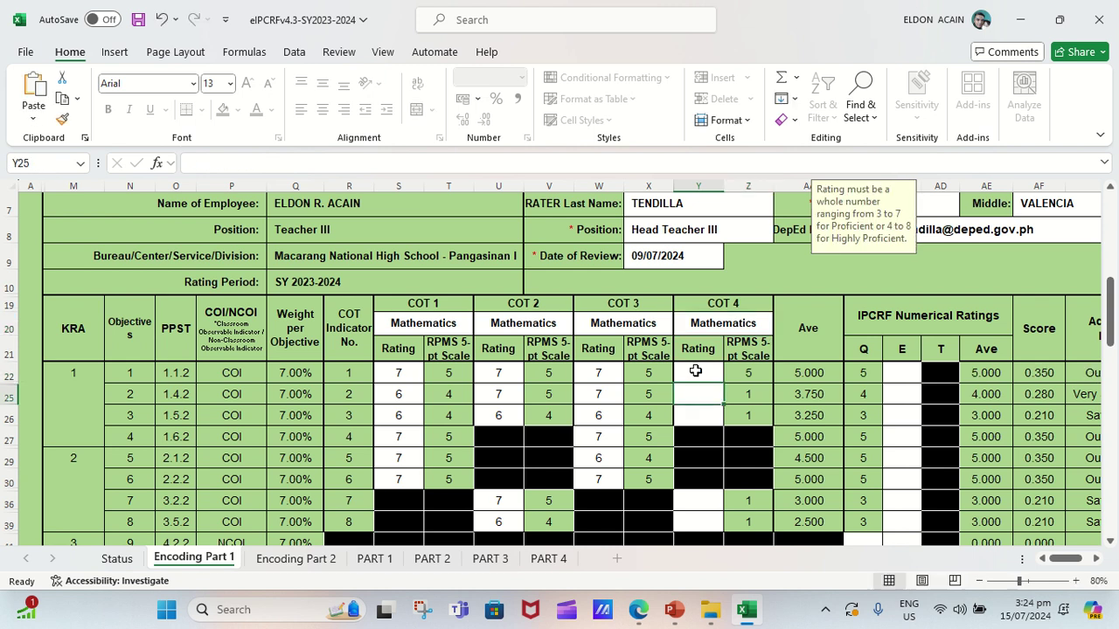
{"action": "type", "text": "7"}
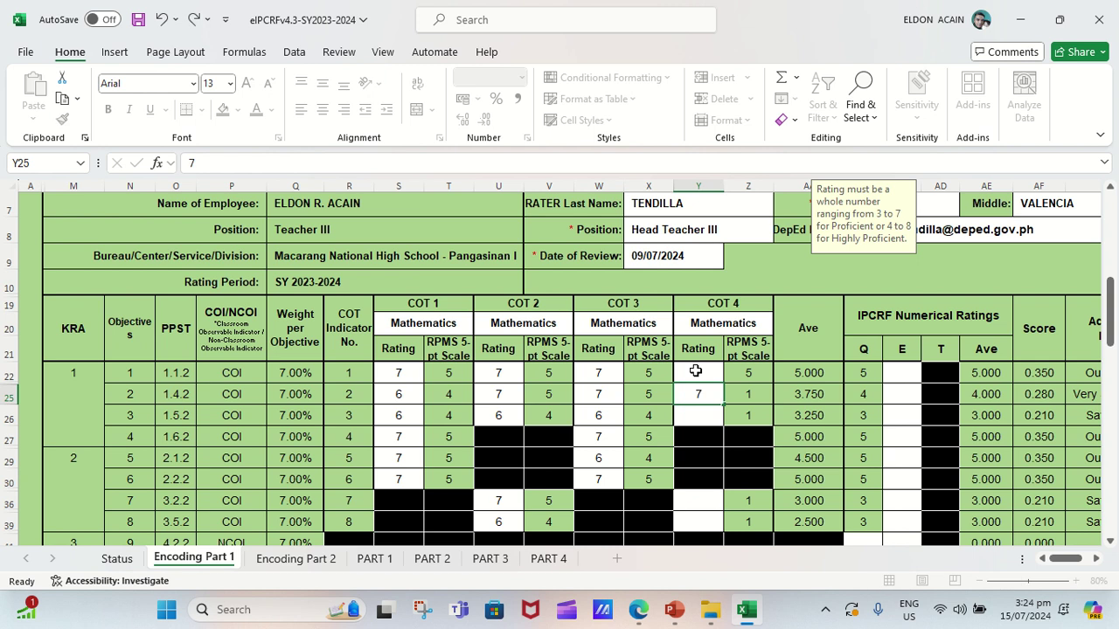
{"action": "key", "text": "Return"}
{"action": "type", "text": "6"}
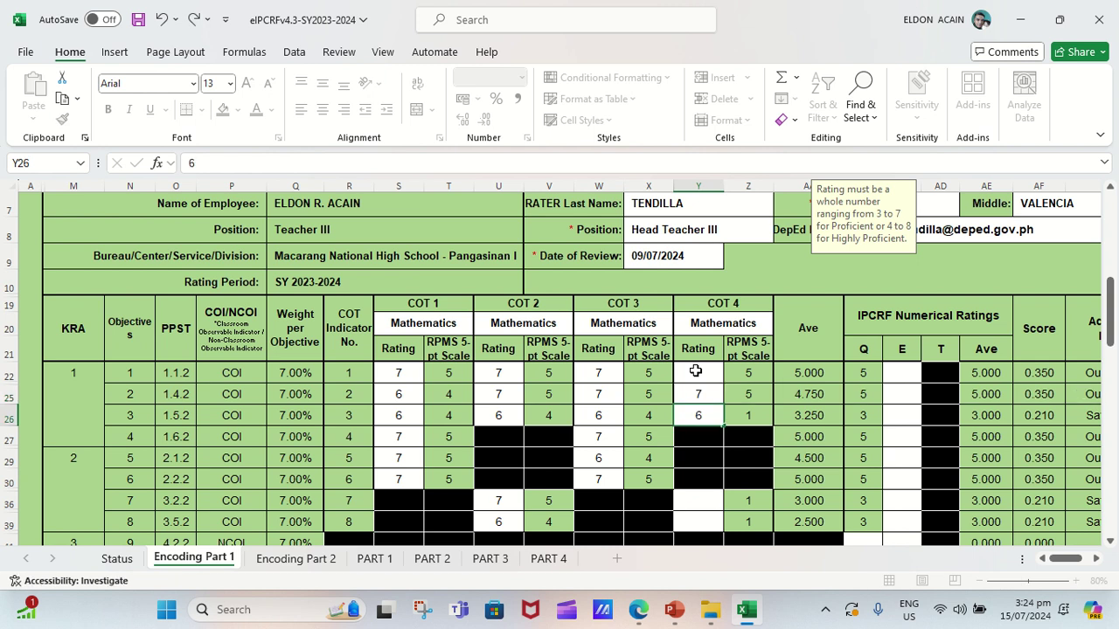
{"action": "key", "text": "Return"}
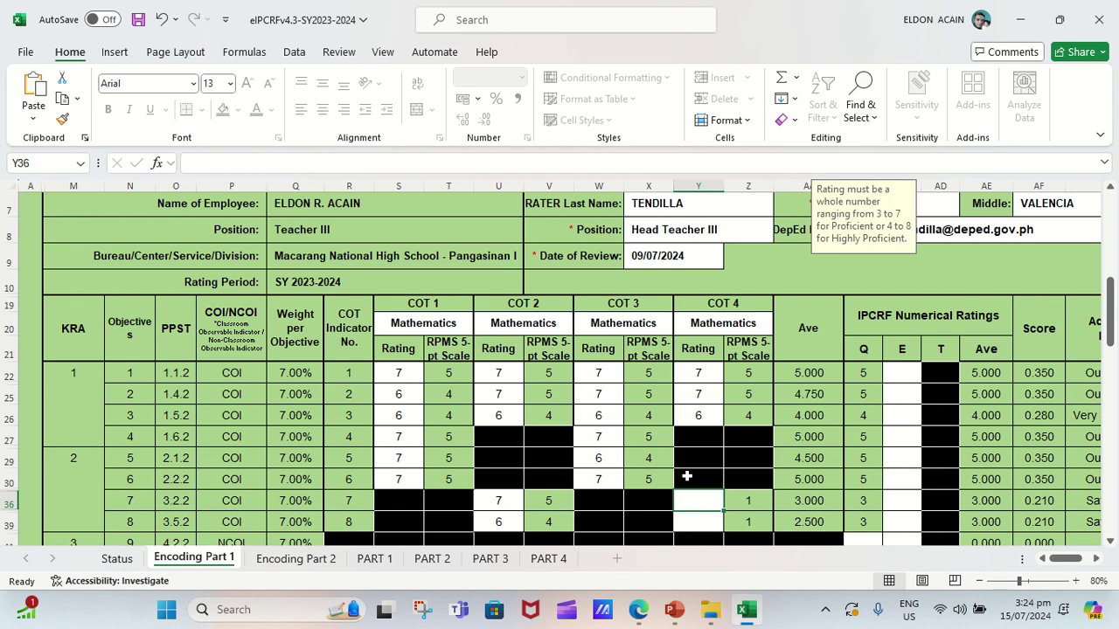
Enter COT 4 ratings of 6 for objectives 7, 8 and 10.
{"action": "type", "text": "6"}
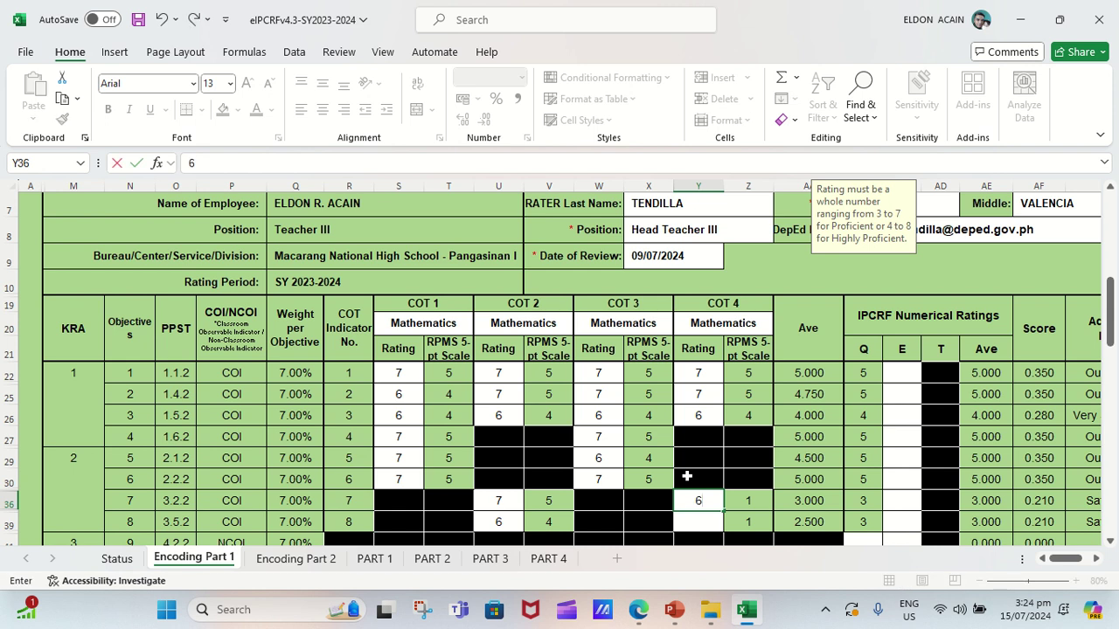
{"action": "key", "text": "Return"}
{"action": "type", "text": "6"}
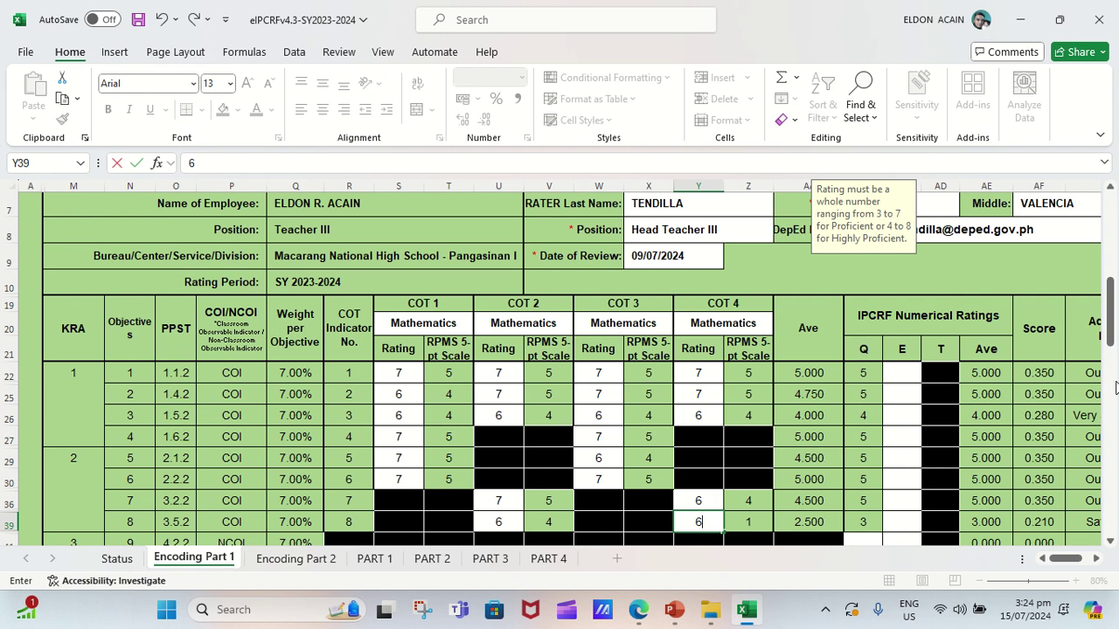
{"action": "scroll", "coordinate": [696, 295], "scroll_direction": "down", "scroll_amount": 5}
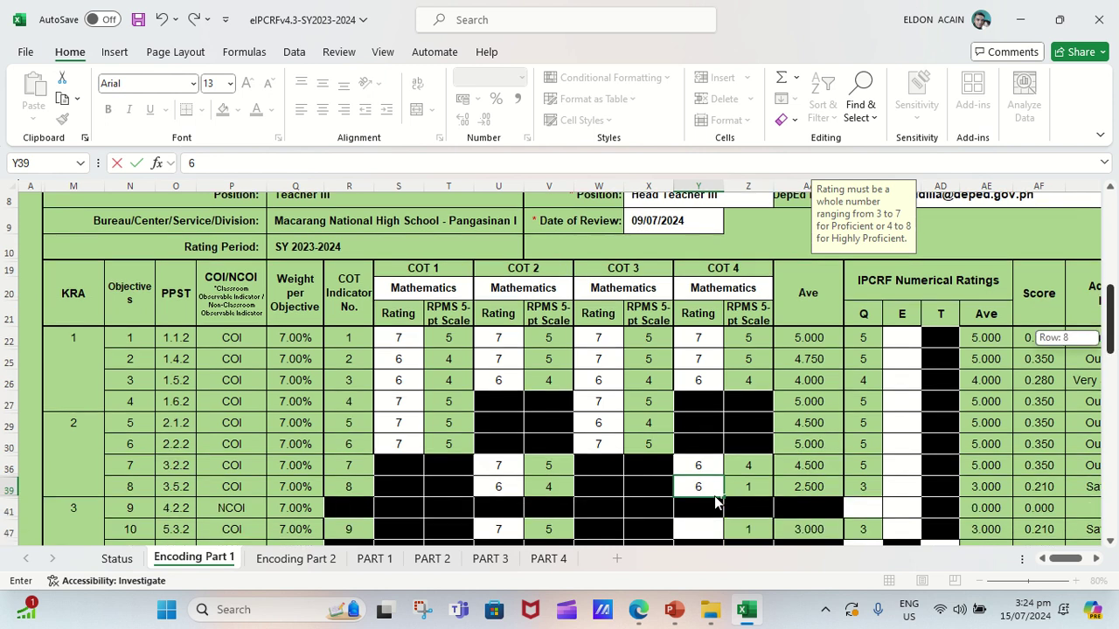
{"action": "key", "text": "ctrl+Return"}
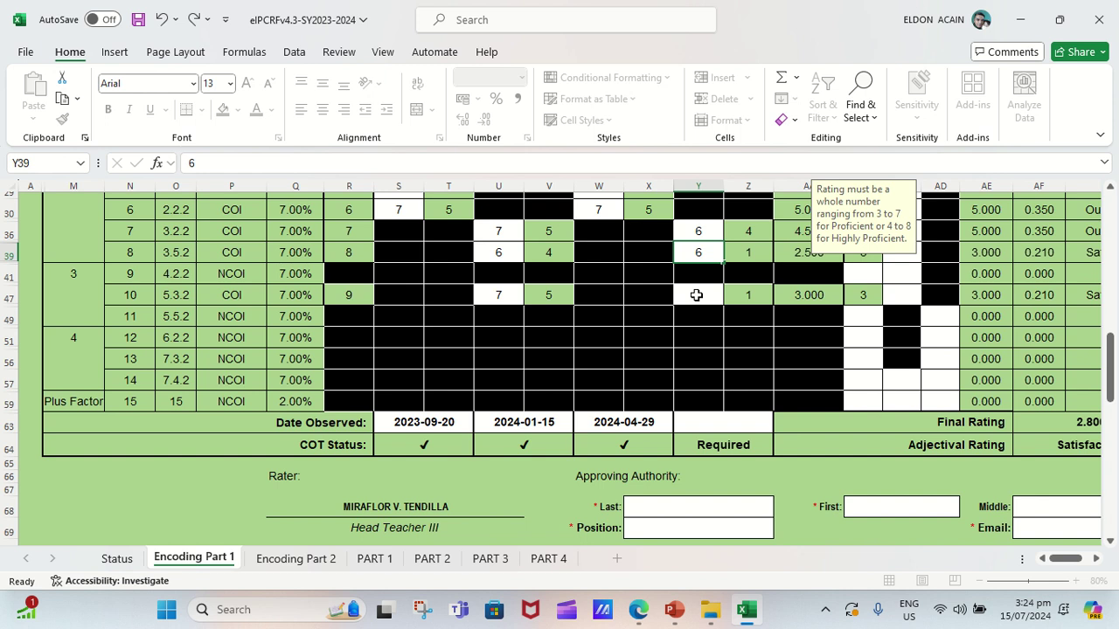
{"action": "left_click", "coordinate": [696, 295]}
{"action": "double_click", "coordinate": [697, 296]}
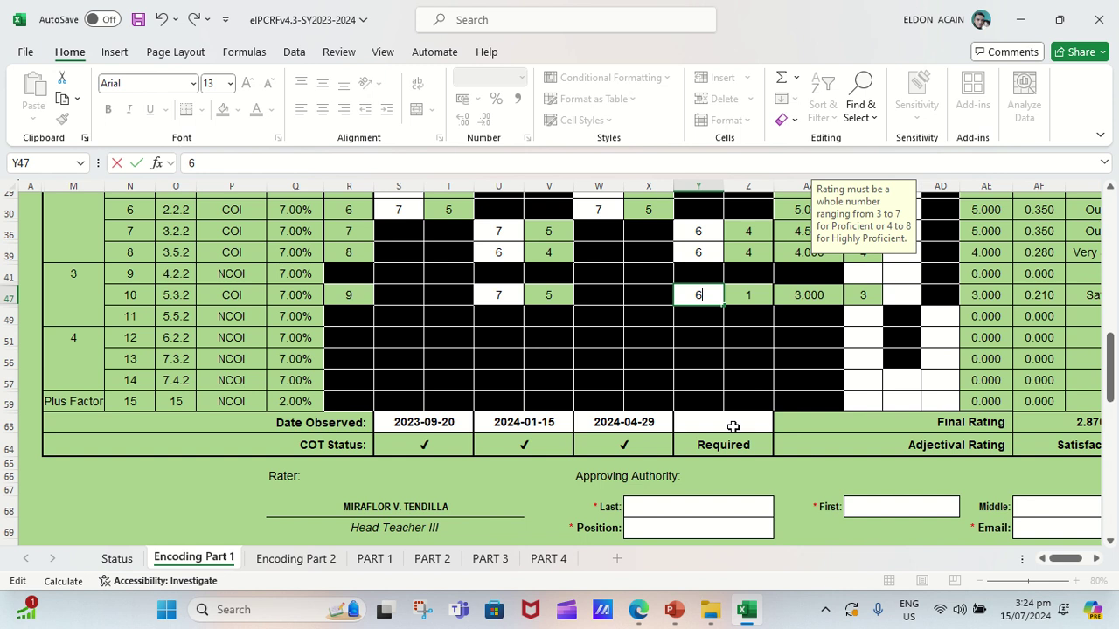
{"action": "key", "text": "Escape"}
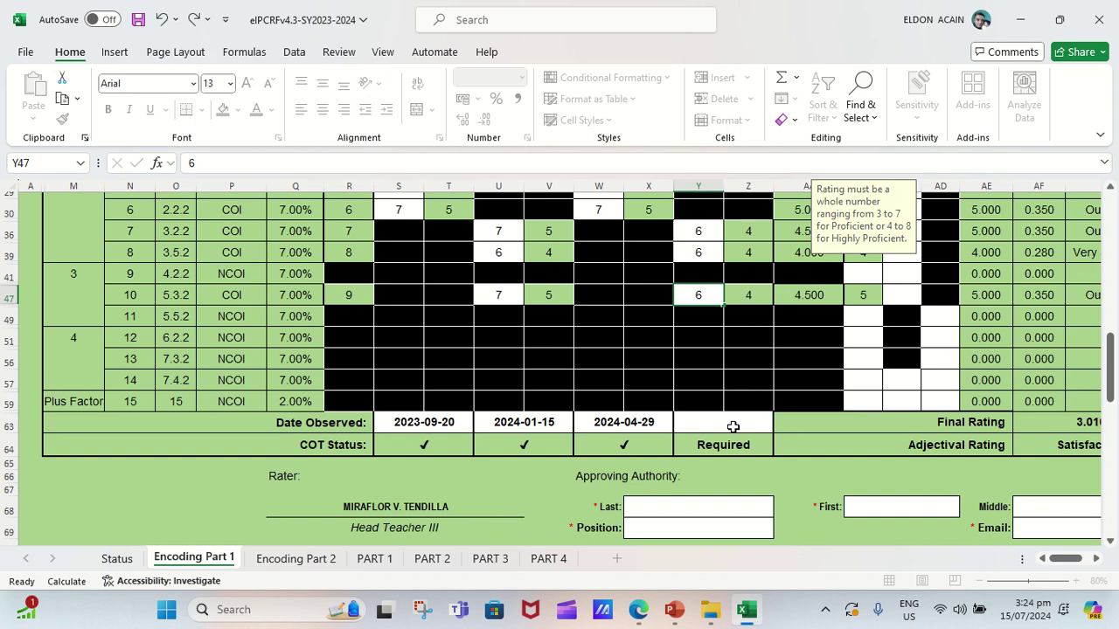
Enter 2024-04-29 in Y63 as the COT 4 Date Observed, completing COT 4's status.
{"action": "left_click", "coordinate": [732, 427]}
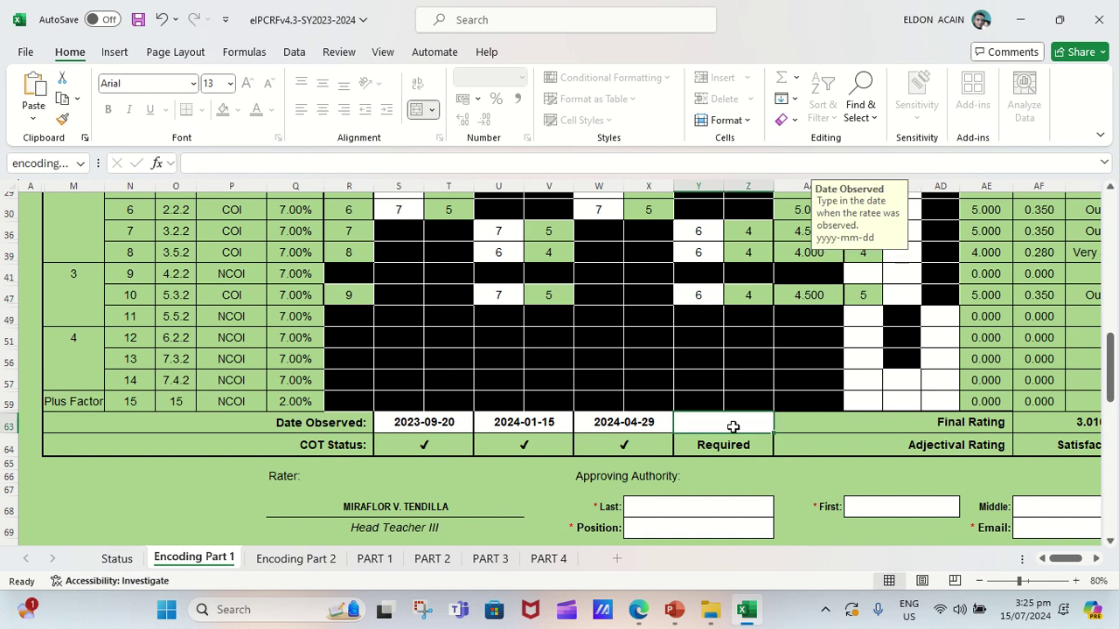
{"action": "type", "text": "202"}
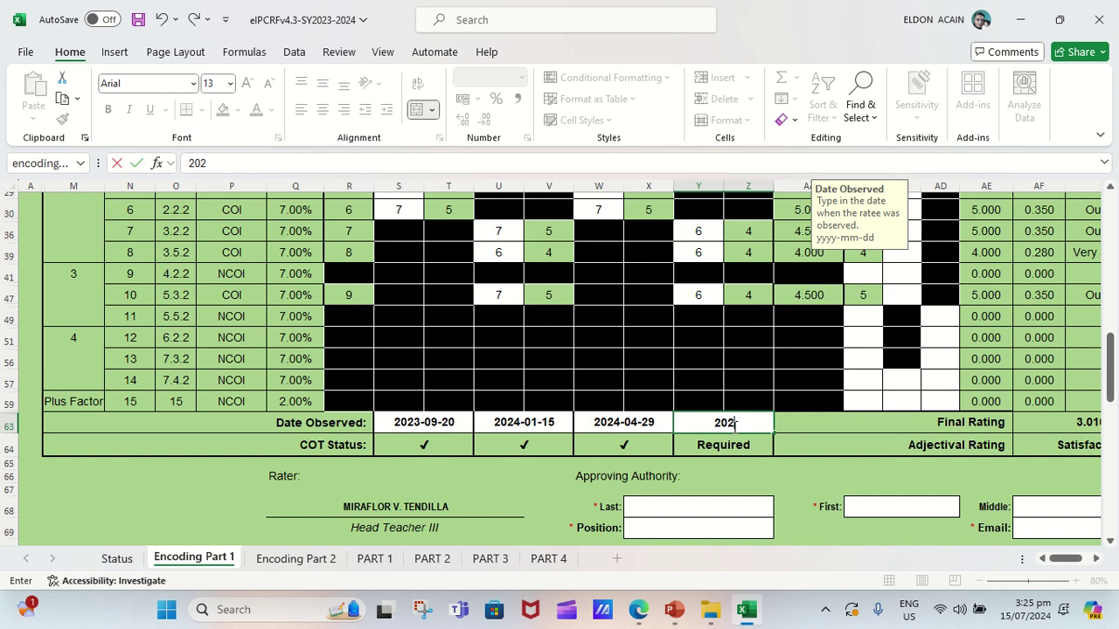
{"action": "type", "text": "4-0"}
{"action": "type", "text": "4-29"}
{"action": "key", "text": "Return"}
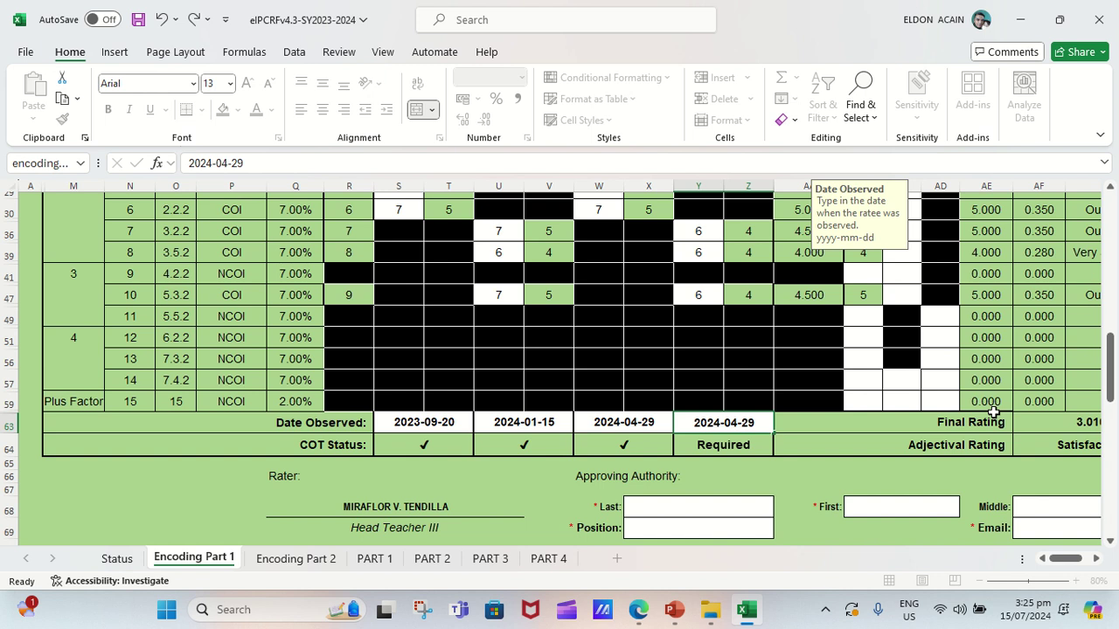
{"action": "key", "text": "Tab"}
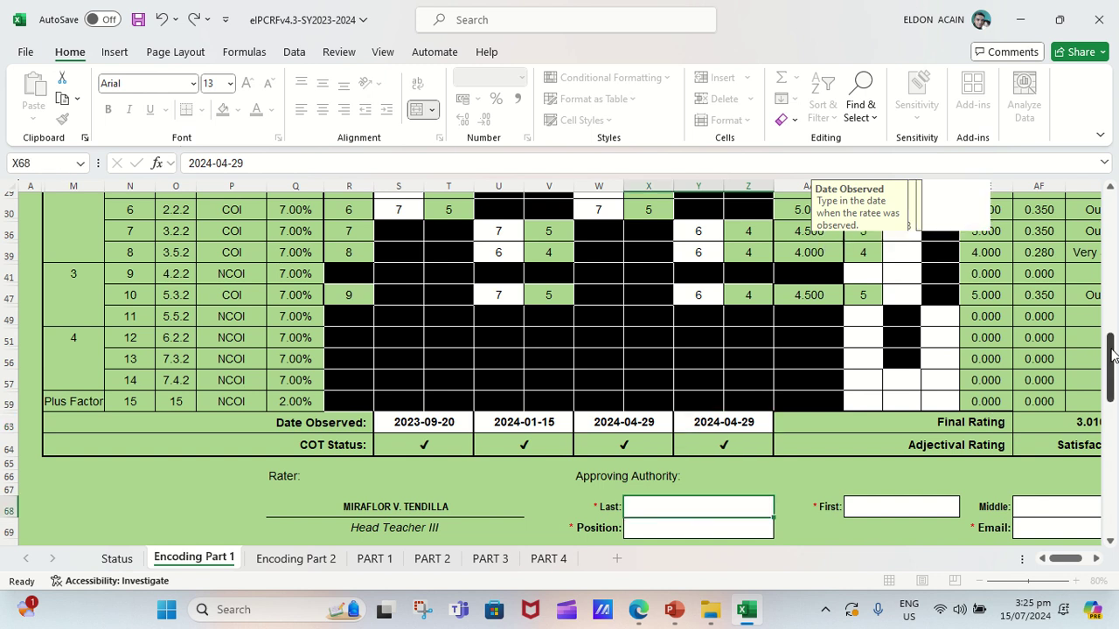
{"action": "left_click_drag", "start_coordinate": [1111, 354], "coordinate": [1111, 201]}
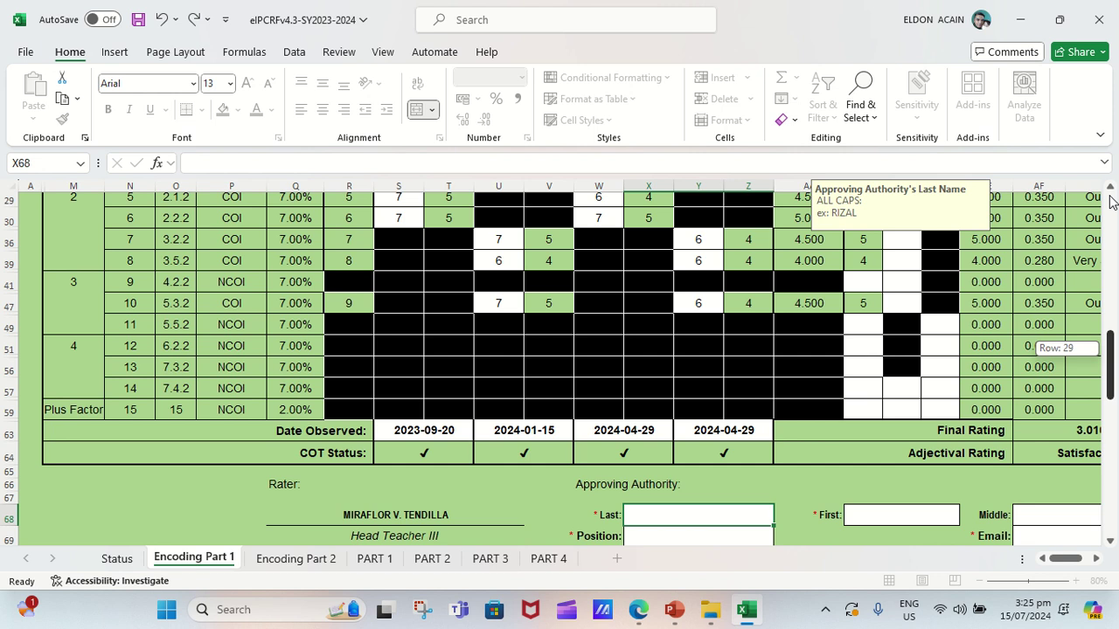
{"action": "key", "text": "ctrl+Home"}
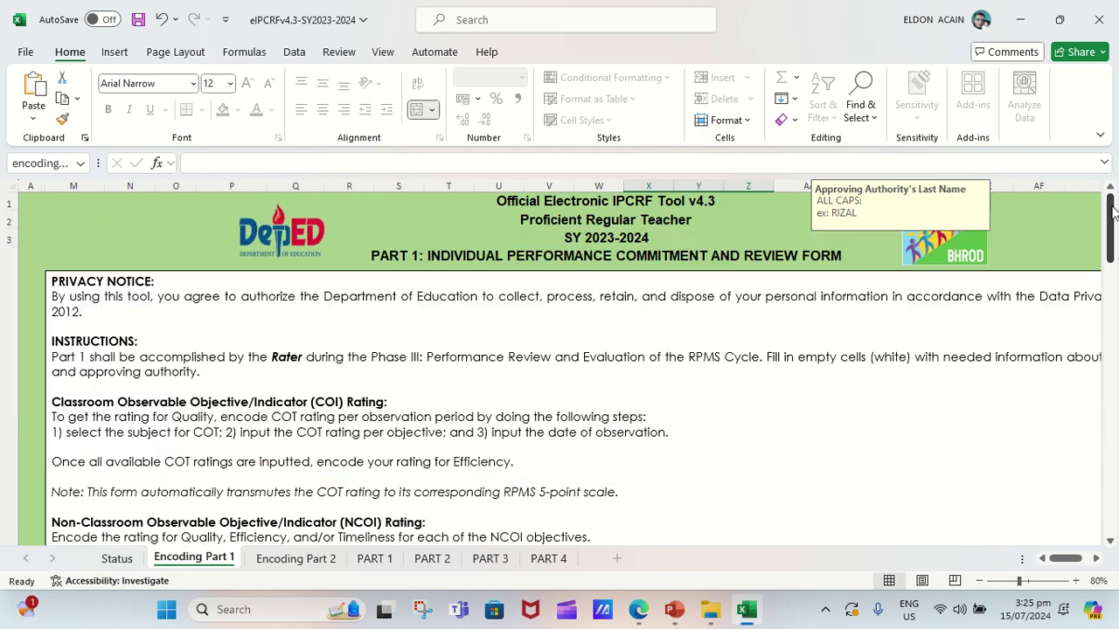
{"action": "left_click_drag", "start_coordinate": [1112, 208], "coordinate": [1112, 213]}
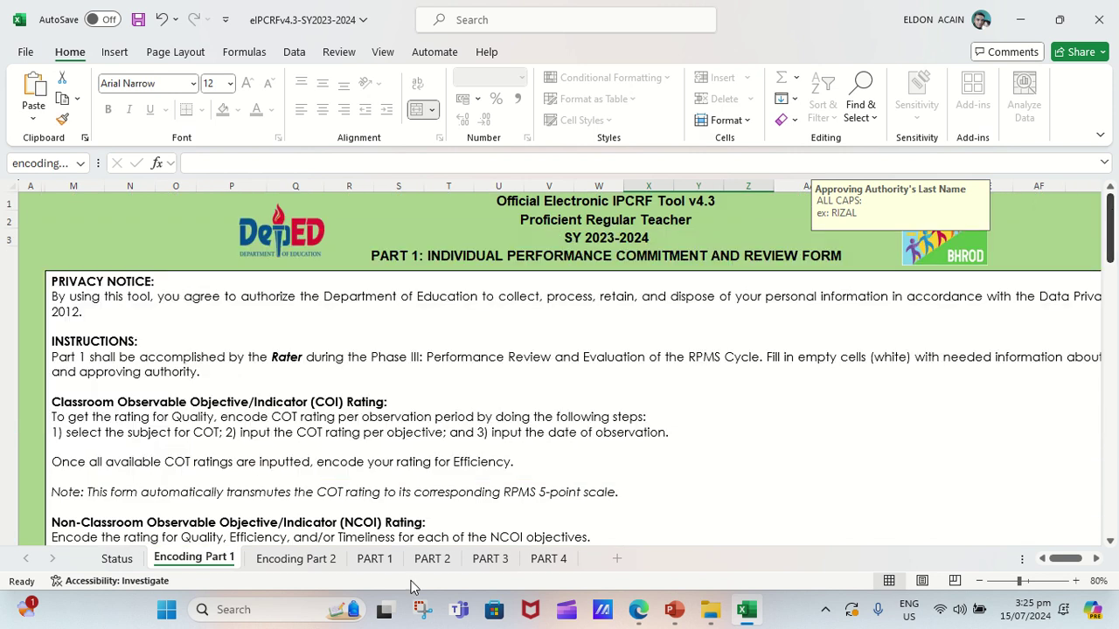
{"action": "left_click", "coordinate": [286, 567]}
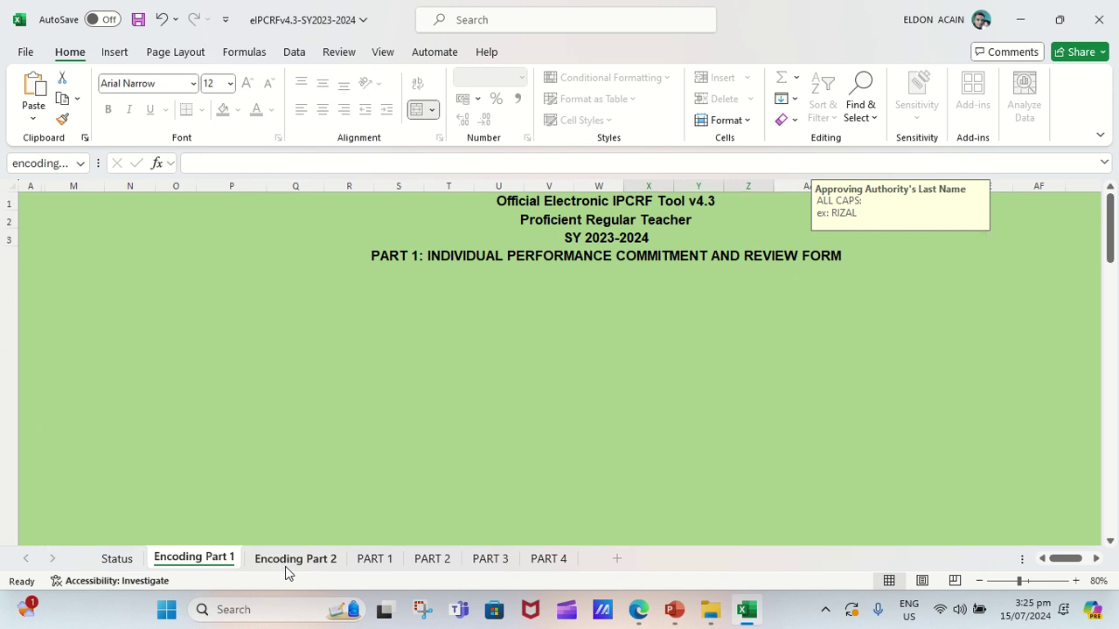
{"action": "left_click", "coordinate": [202, 562]}
{"action": "left_click", "coordinate": [915, 404]}
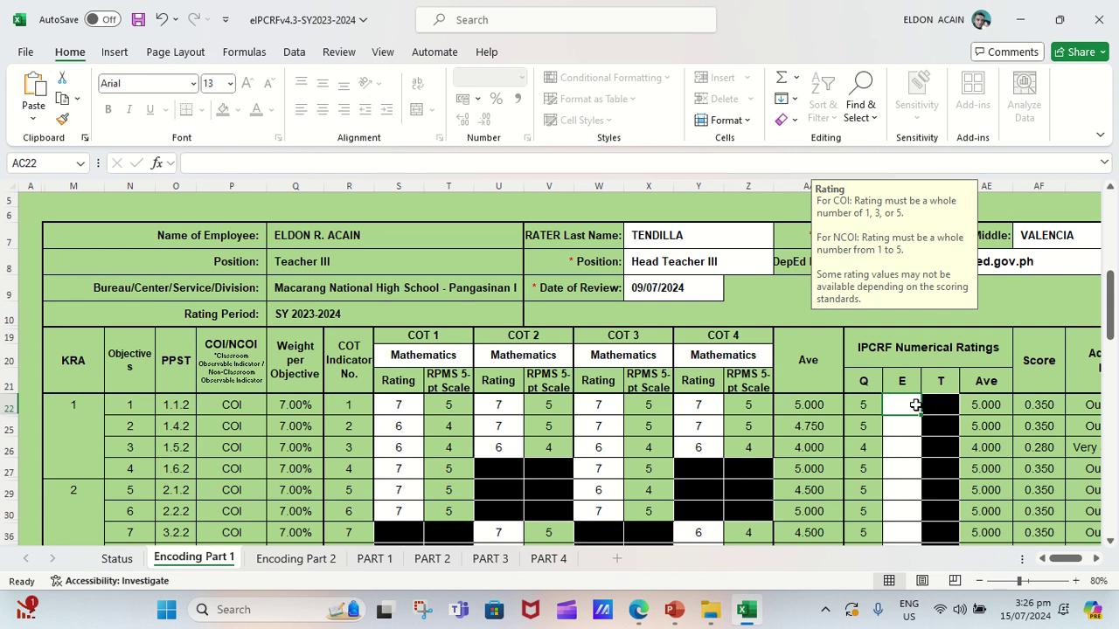
Enter E ratings 5, 5, 3, 5 and 3 for objectives 1–5.
{"action": "type", "text": "5"}
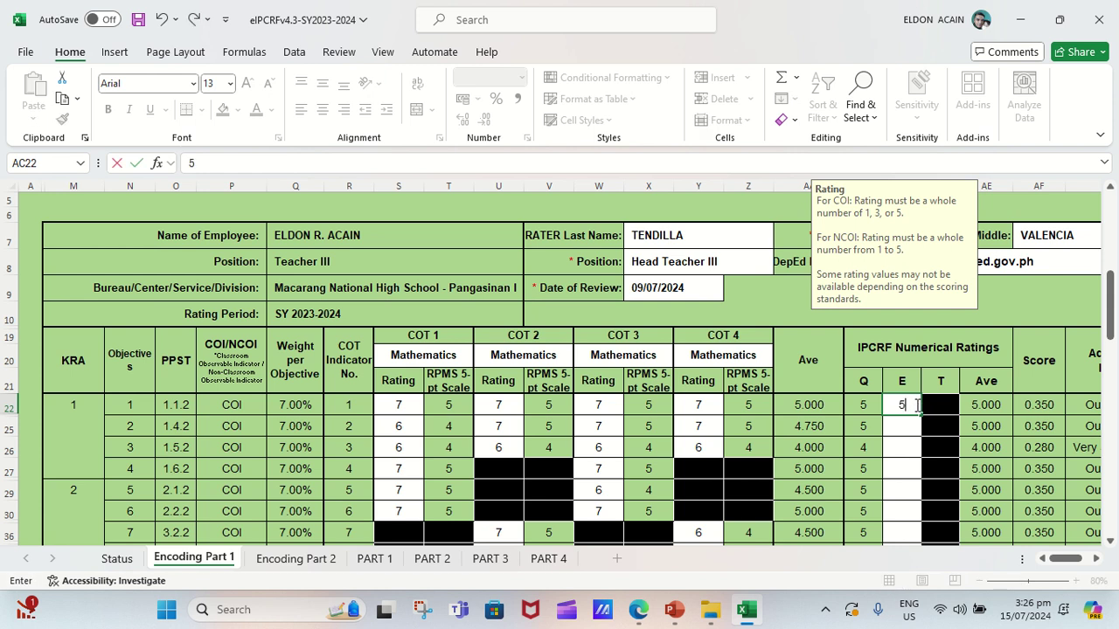
{"action": "key", "text": "Return"}
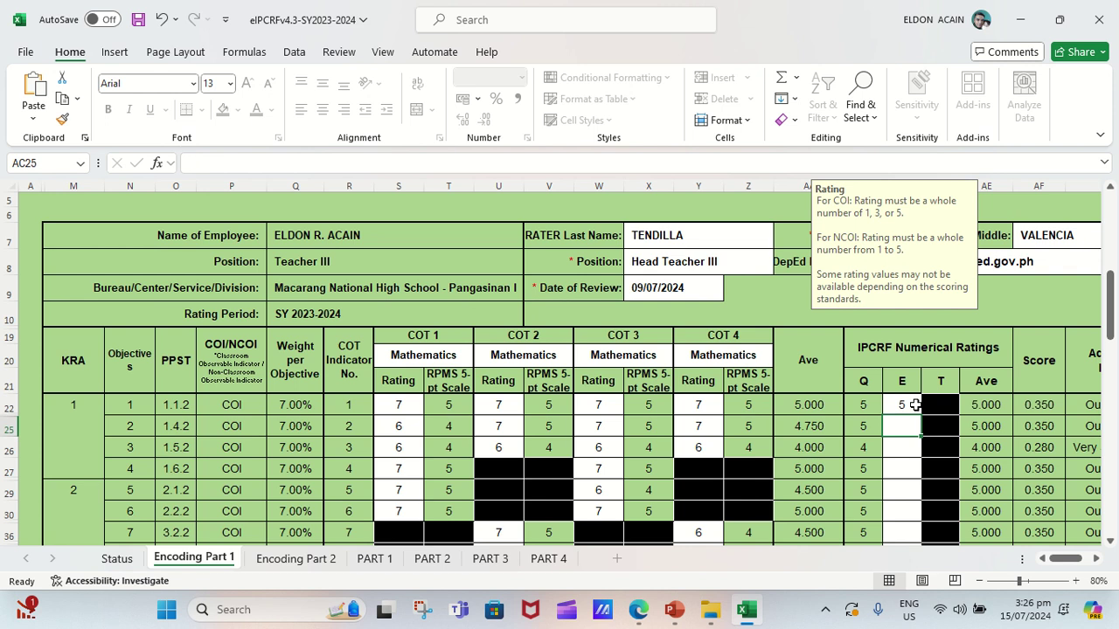
{"action": "type", "text": "5"}
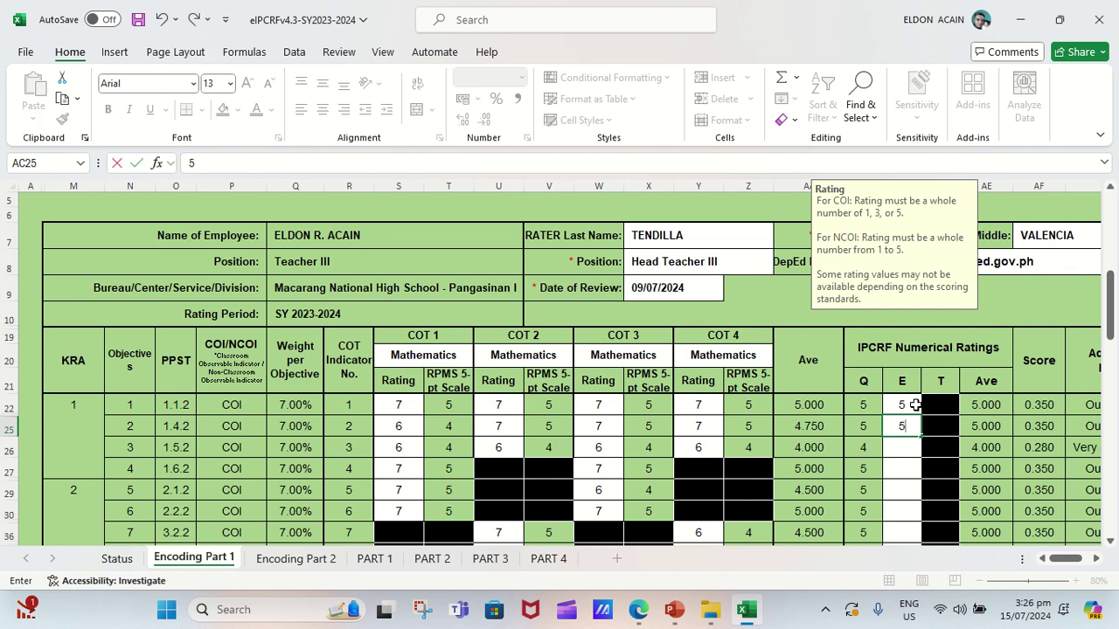
{"action": "key", "text": "Return"}
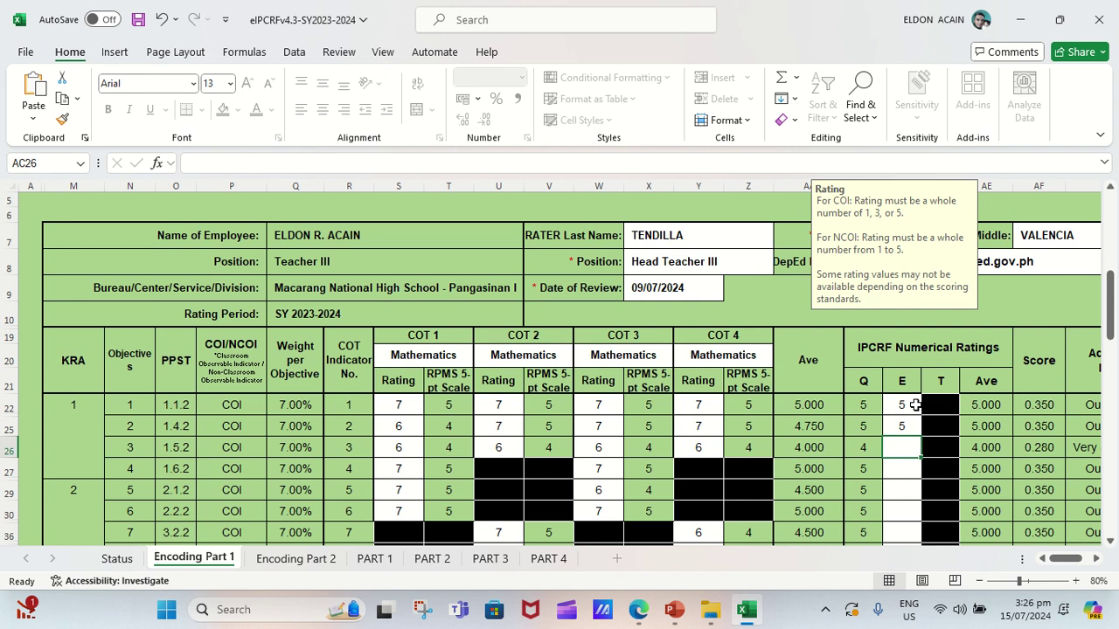
{"action": "type", "text": "3"}
{"action": "key", "text": "Return"}
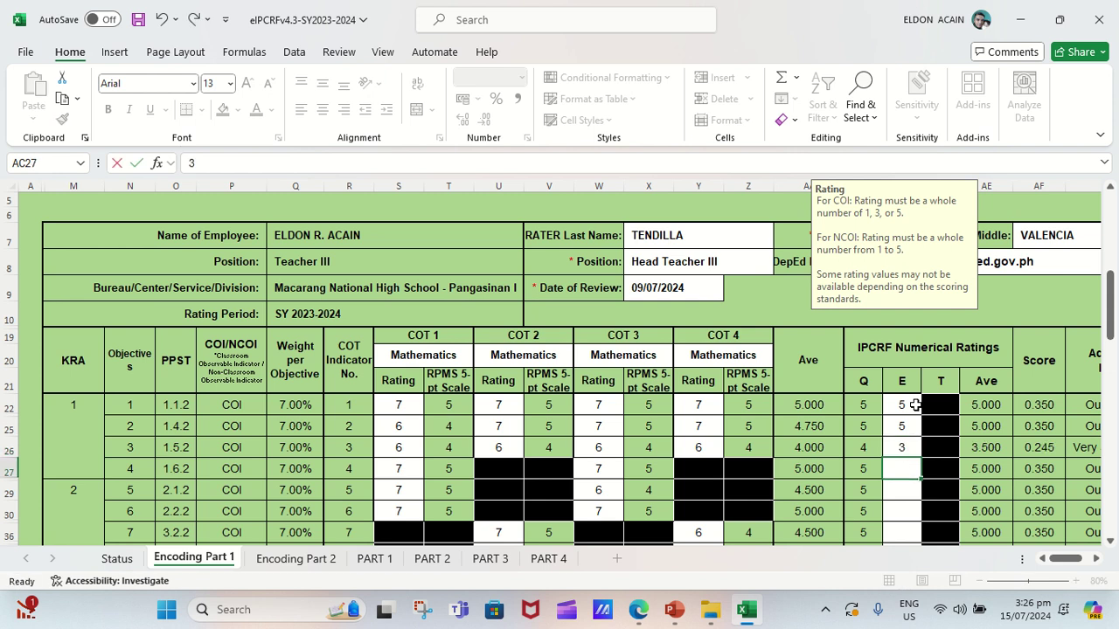
{"action": "type", "text": "5"}
{"action": "key", "text": "Return"}
{"action": "type", "text": "3"}
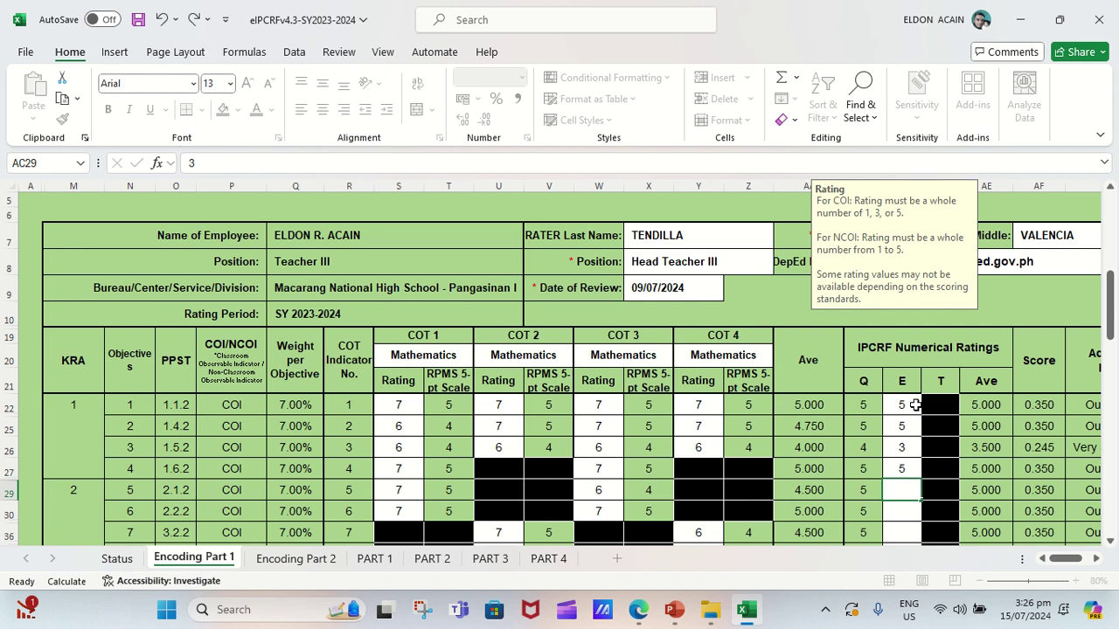
{"action": "key", "text": "Return"}
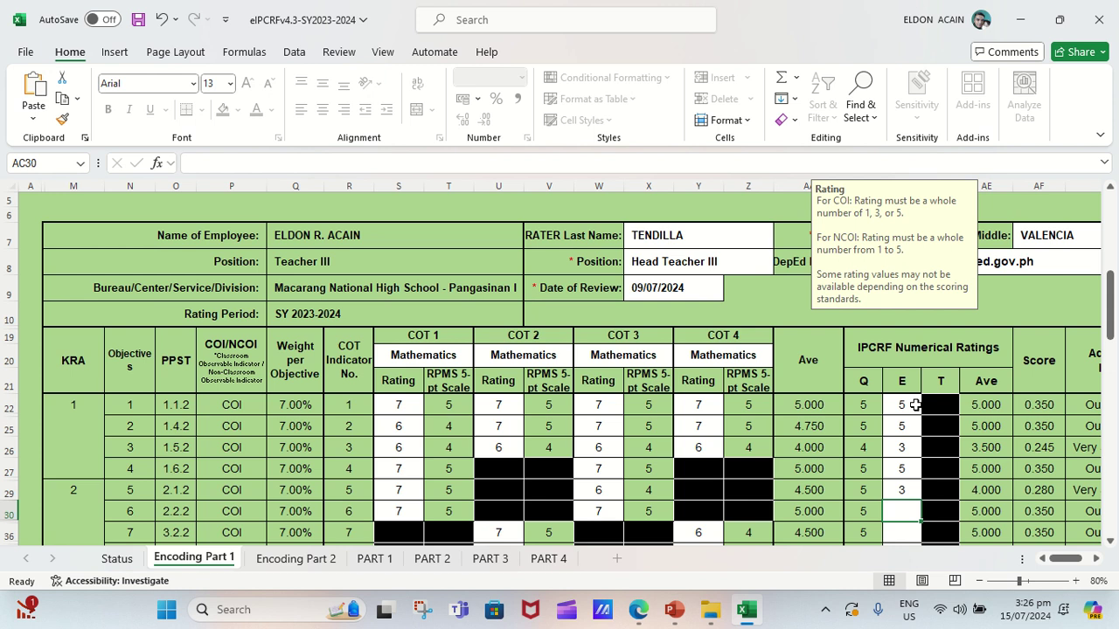
Enter E ratings 5, 3, 3, 3 and 3 for objectives 6–10.
{"action": "type", "text": "5"}
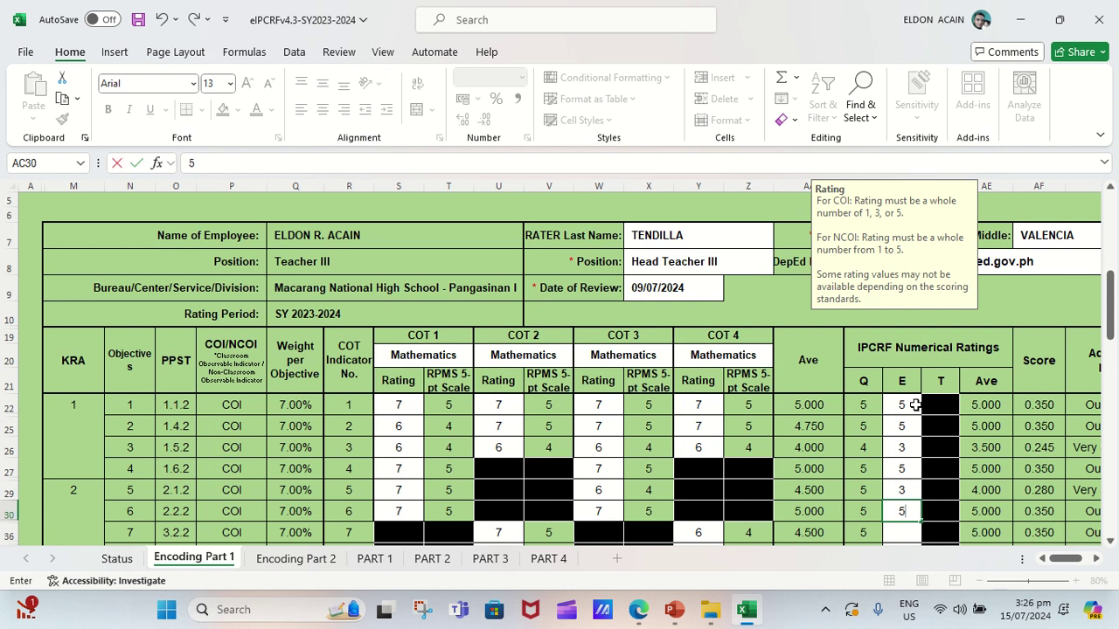
{"action": "key", "text": "Return"}
{"action": "type", "text": "3"}
{"action": "key", "text": "Return"}
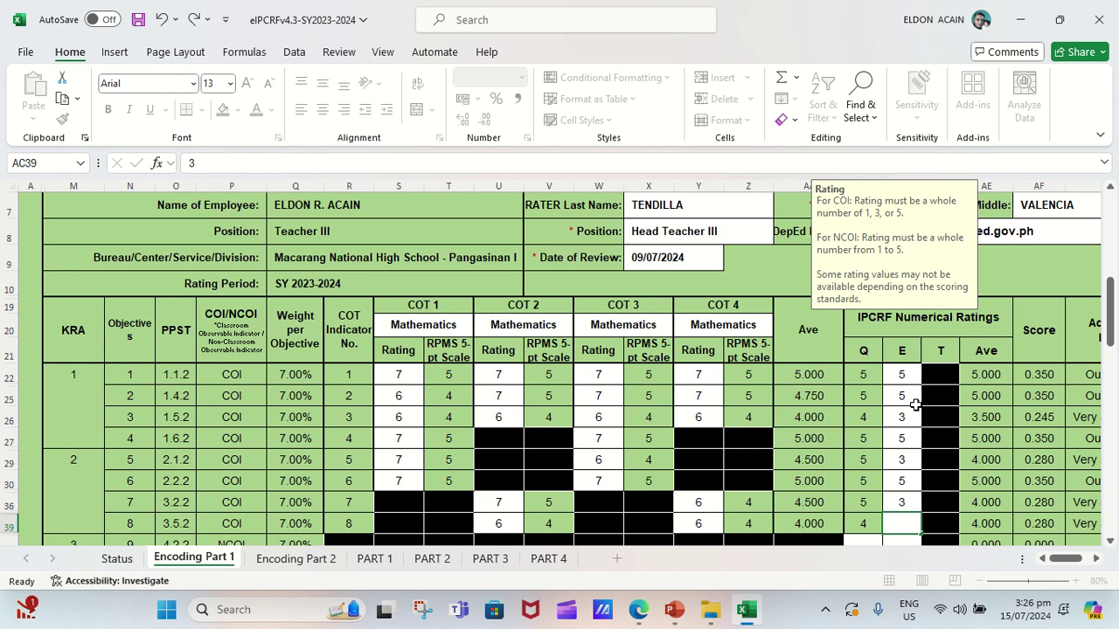
{"action": "type", "text": "3"}
{"action": "key", "text": "Return"}
{"action": "type", "text": "3"}
{"action": "key", "text": "Return"}
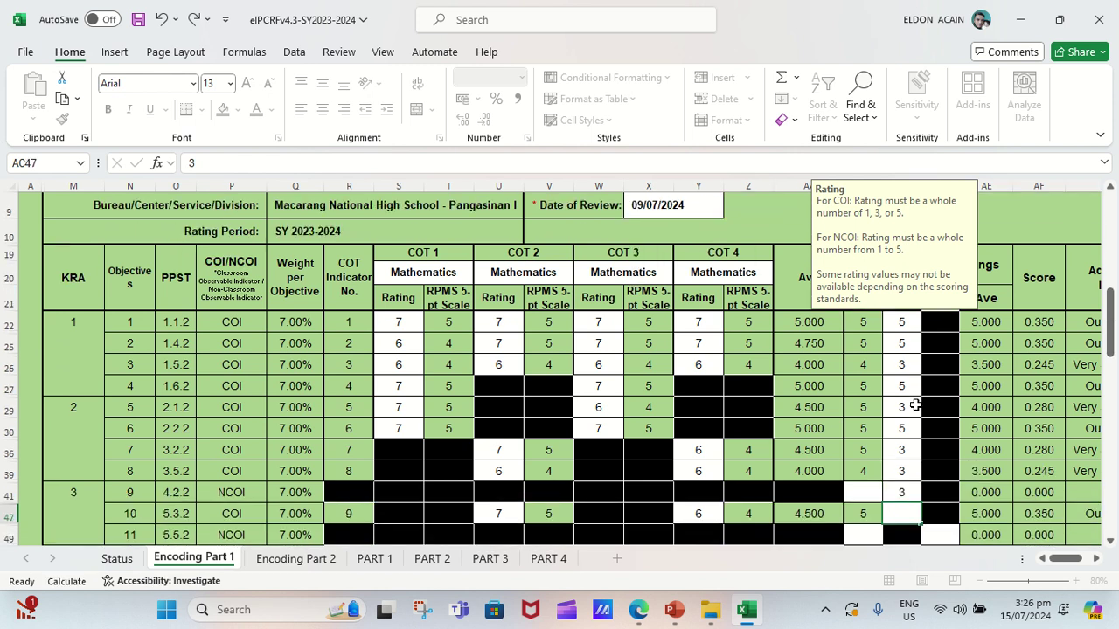
{"action": "type", "text": "3"}
{"action": "key", "text": "Return"}
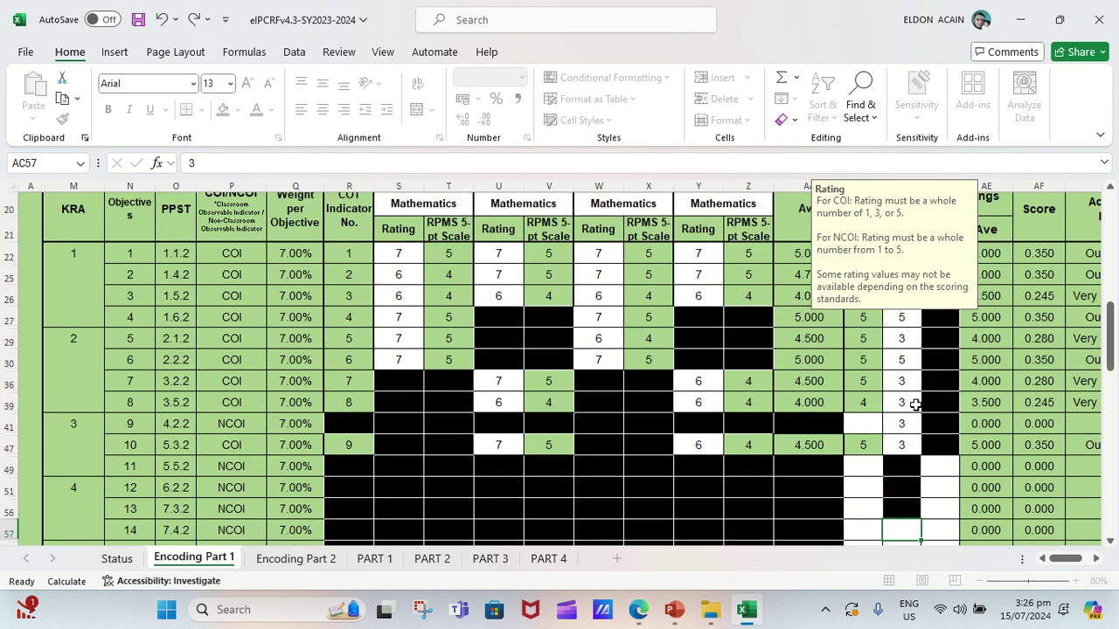
Enter E ratings of 3 for objective 14 and the Plus Factor.
{"action": "type", "text": "3"}
{"action": "key", "text": "ctrl+Return"}
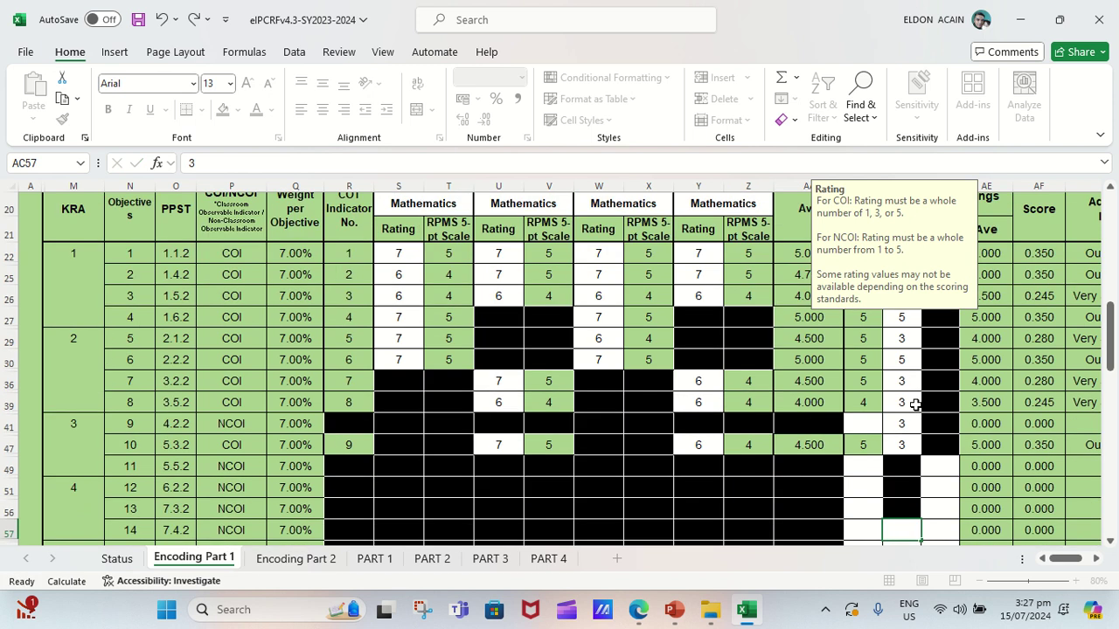
{"action": "key", "text": "Return"}
{"action": "type", "text": "3"}
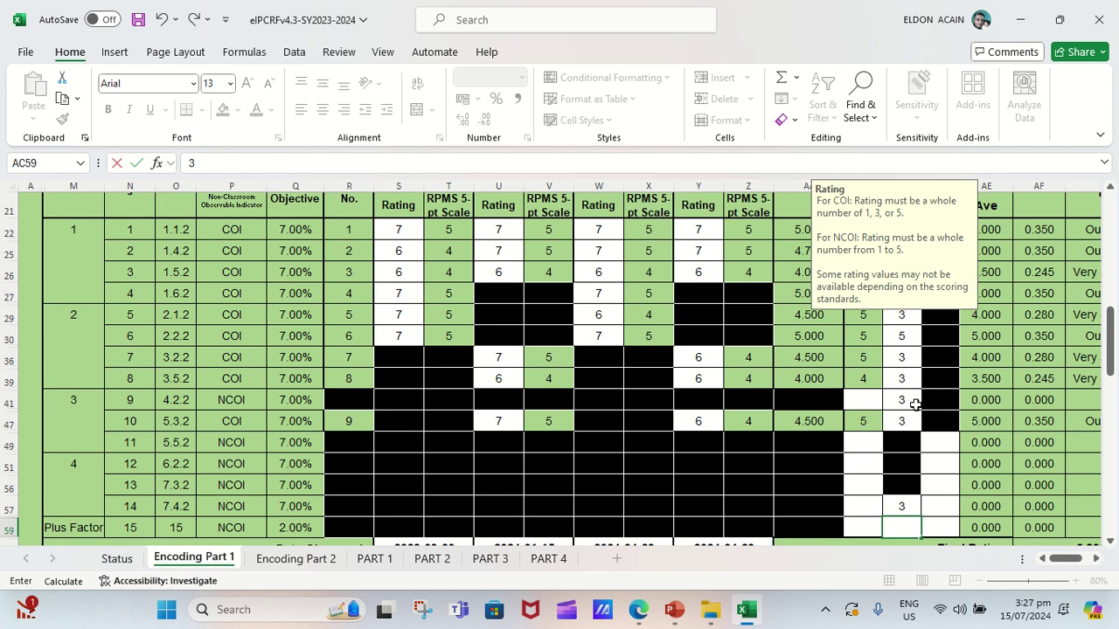
{"action": "key", "text": "ctrl+Return"}
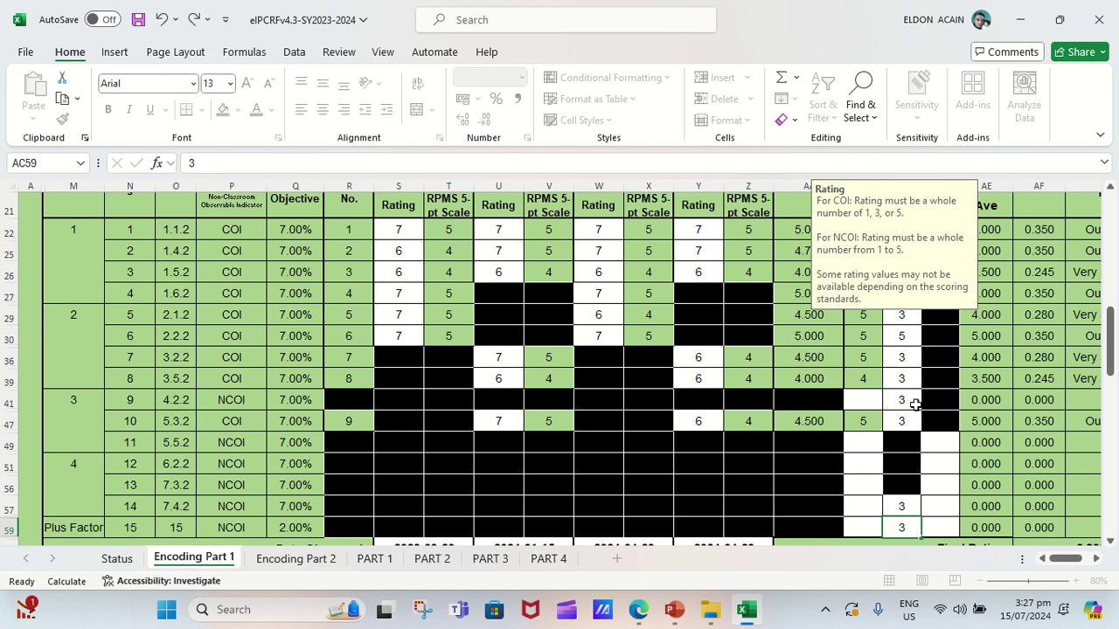
{"action": "key", "text": "Return"}
Change objective 14's E rating in AC57 to 2 and the Plus Factor's in AC59 to 5.
{"action": "key", "text": "shift+Return"}
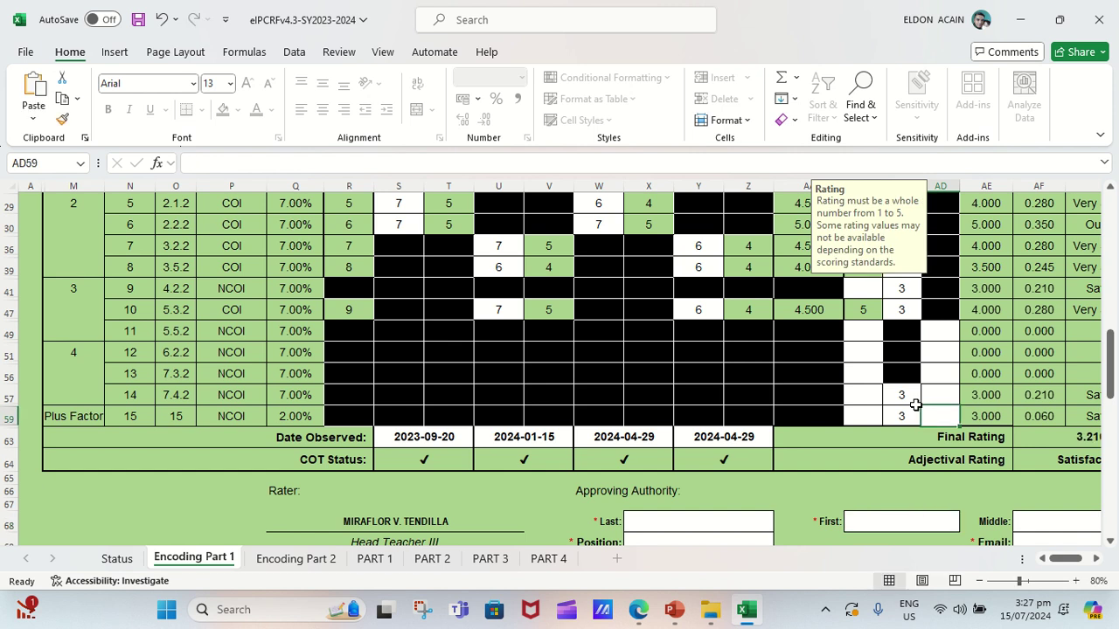
{"action": "left_click", "coordinate": [904, 397]}
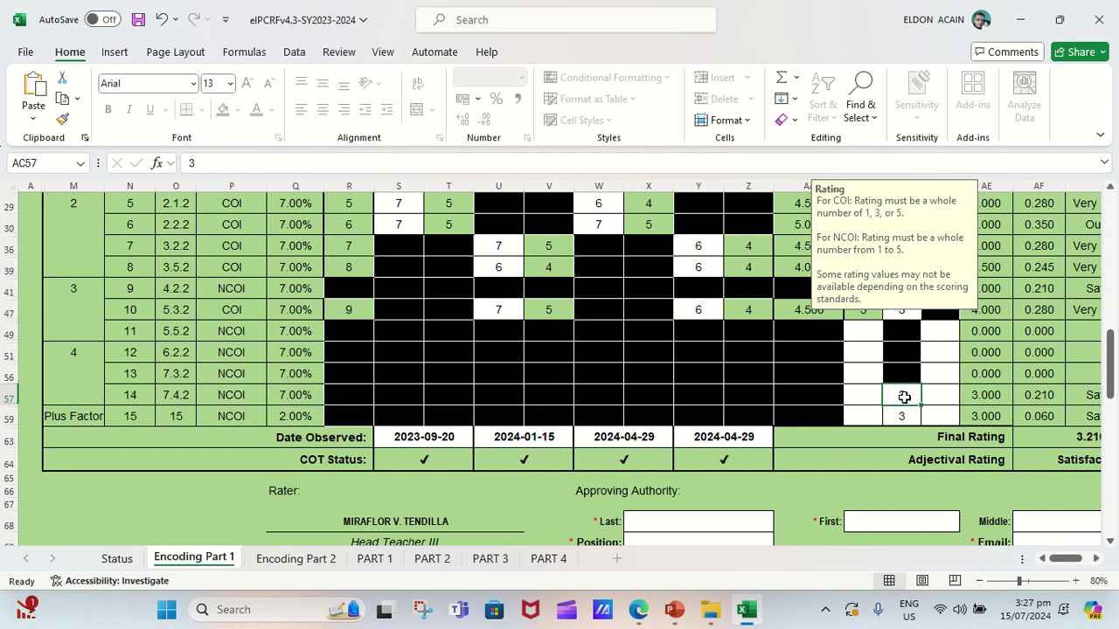
{"action": "type", "text": "2"}
{"action": "left_click", "coordinate": [903, 398]}
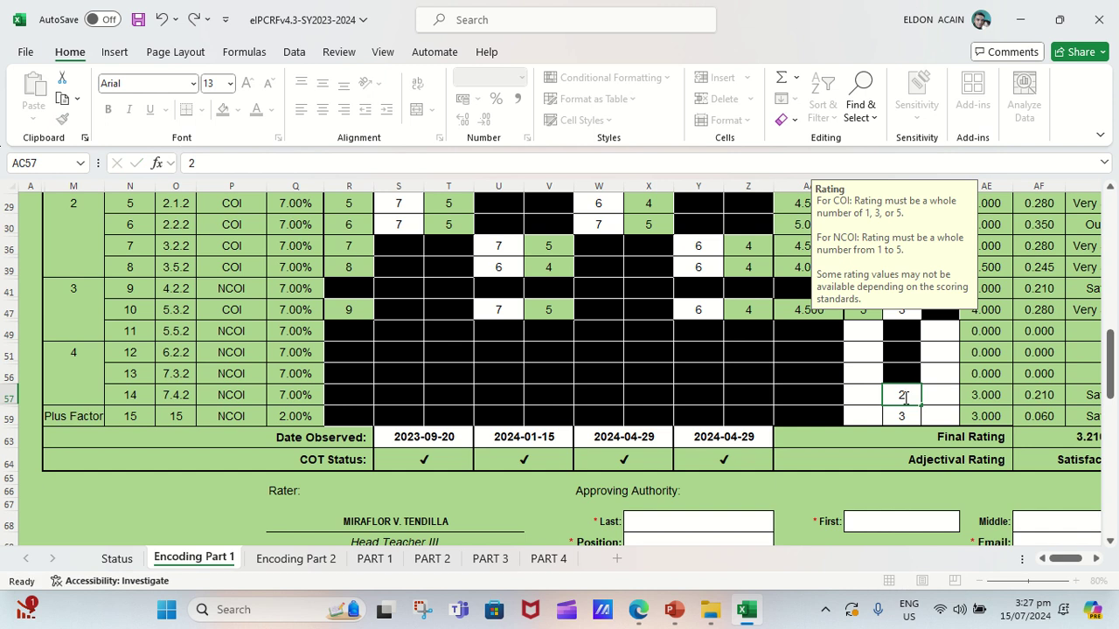
{"action": "key", "text": "Return"}
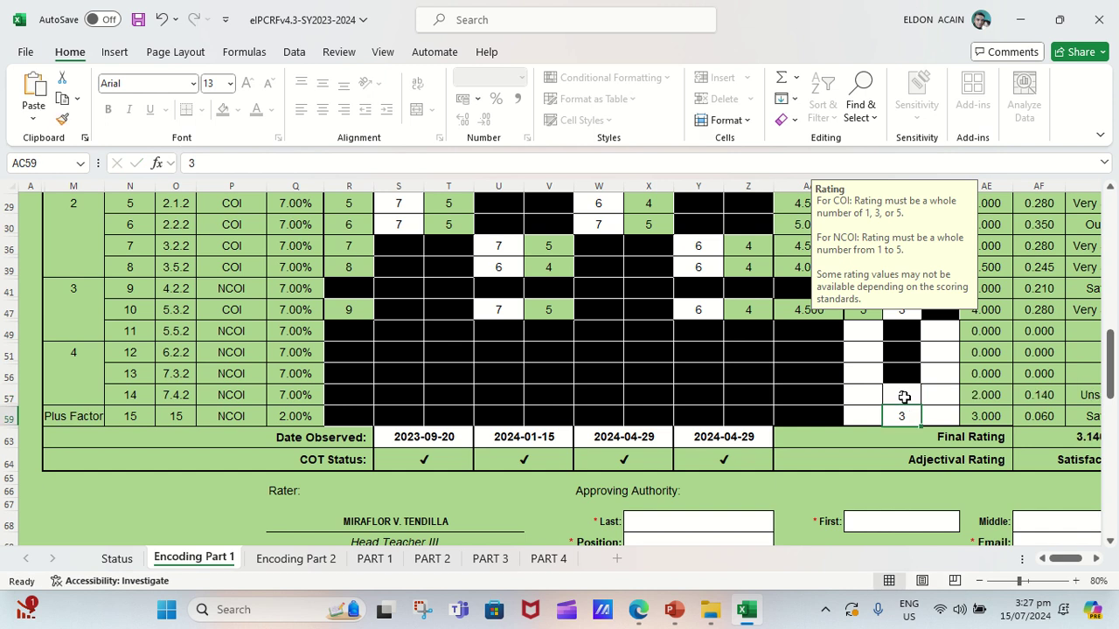
{"action": "type", "text": "5"}
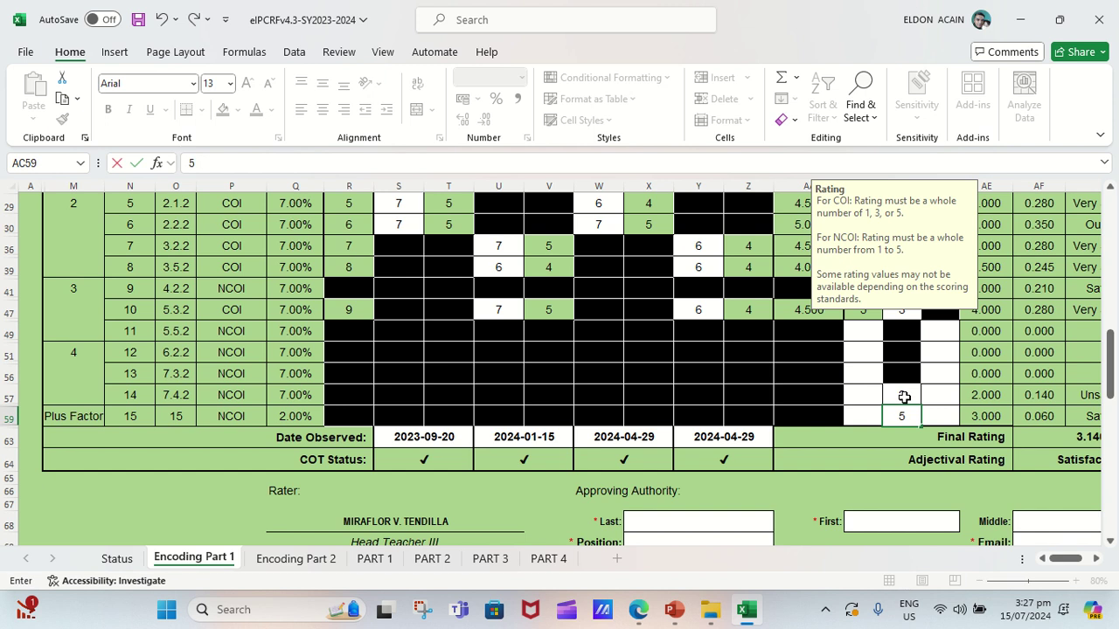
{"action": "key", "text": "ctrl+Return"}
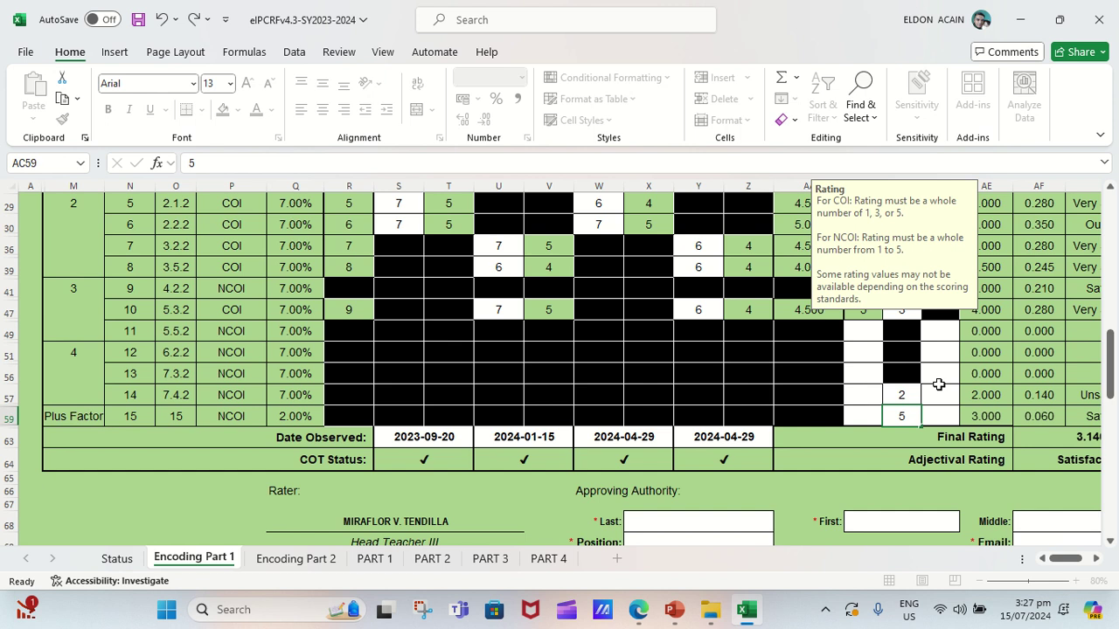
{"action": "key", "text": "Up"}
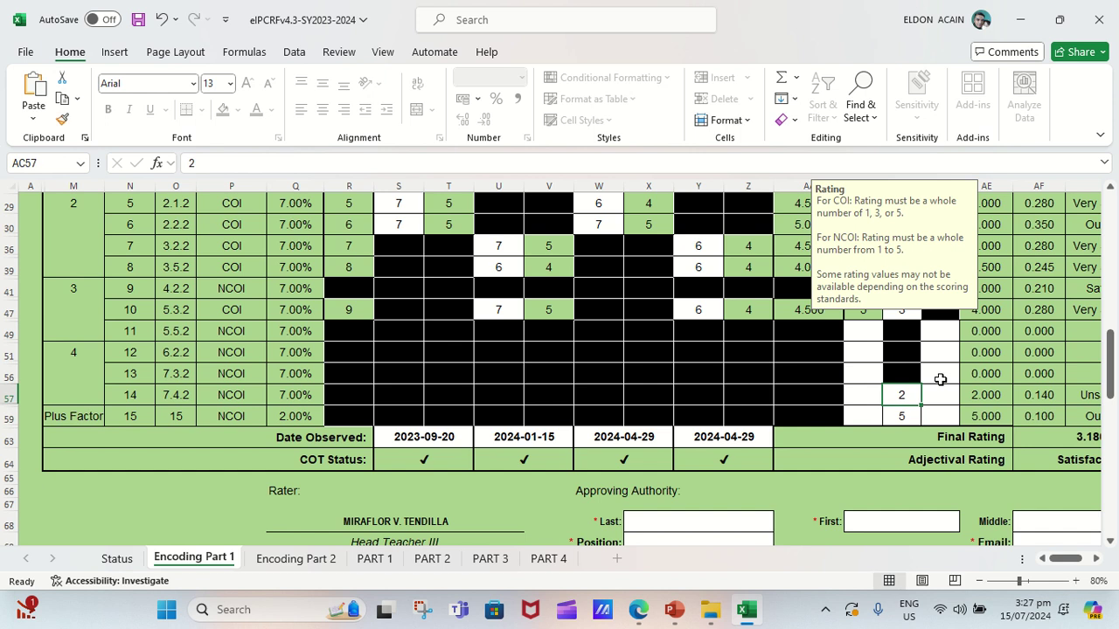
Enter Q ratings of 3 for objectives 11 and 12.
{"action": "left_click", "coordinate": [874, 335]}
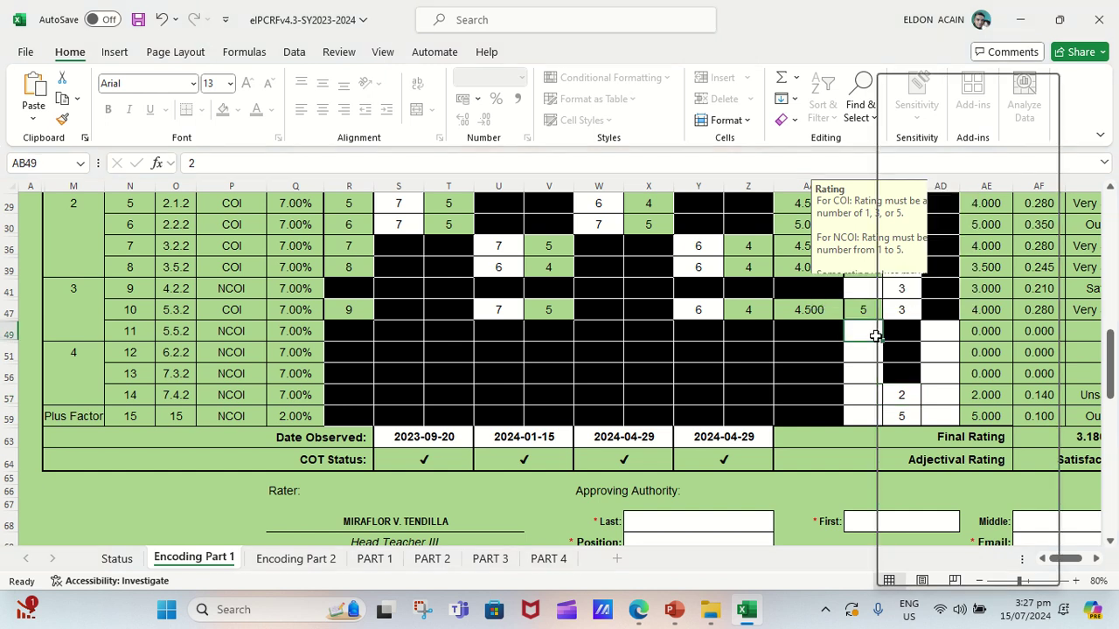
{"action": "right_click", "coordinate": [876, 337]}
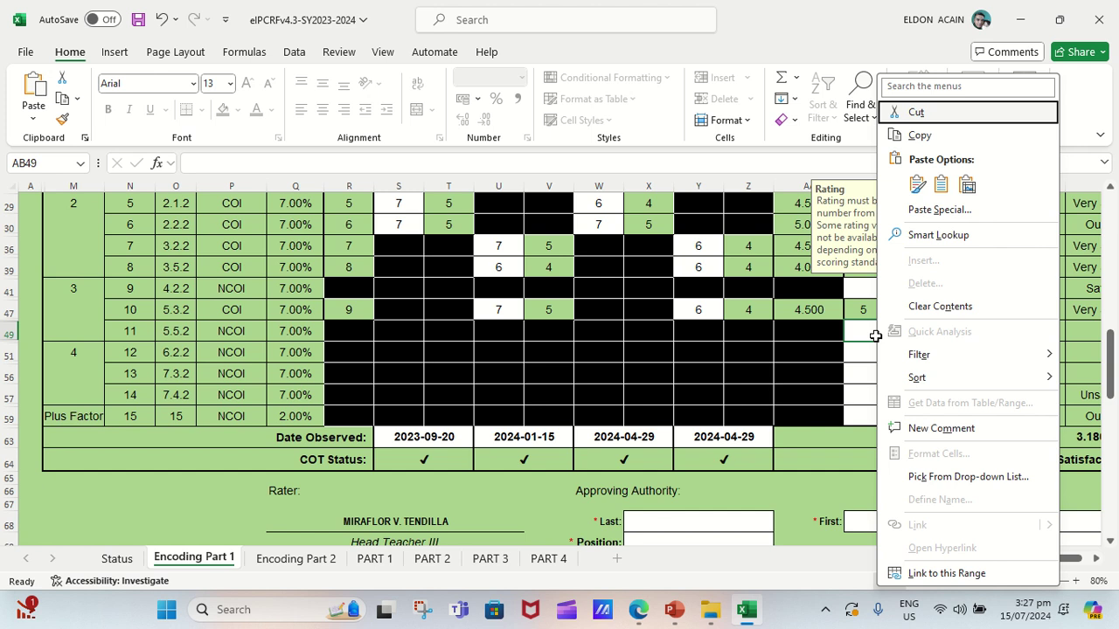
{"action": "left_click", "coordinate": [875, 335]}
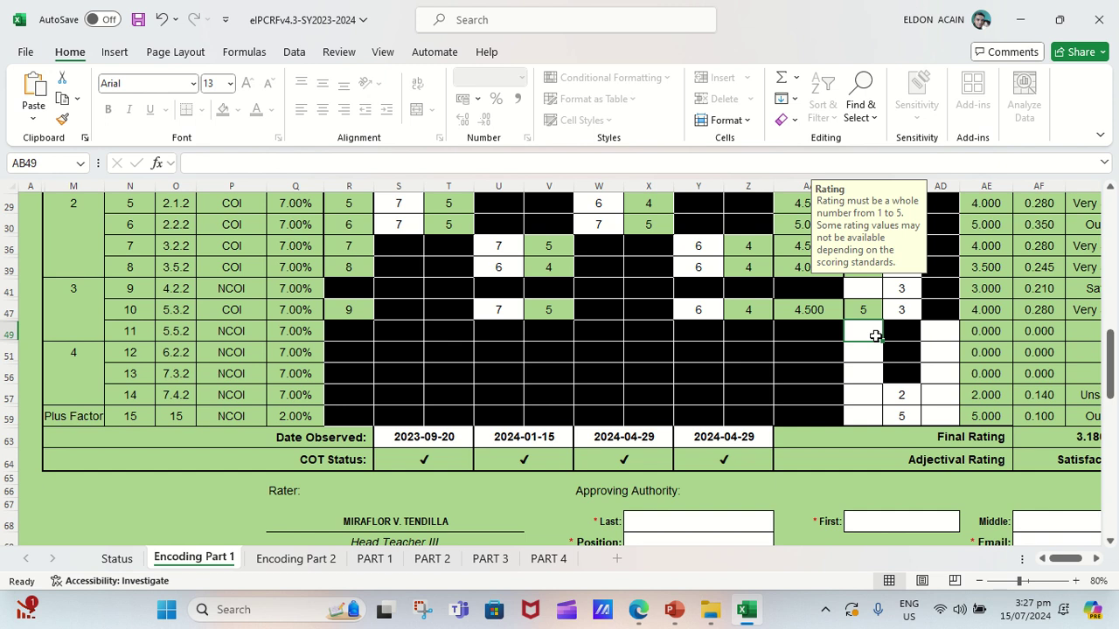
{"action": "type", "text": "3"}
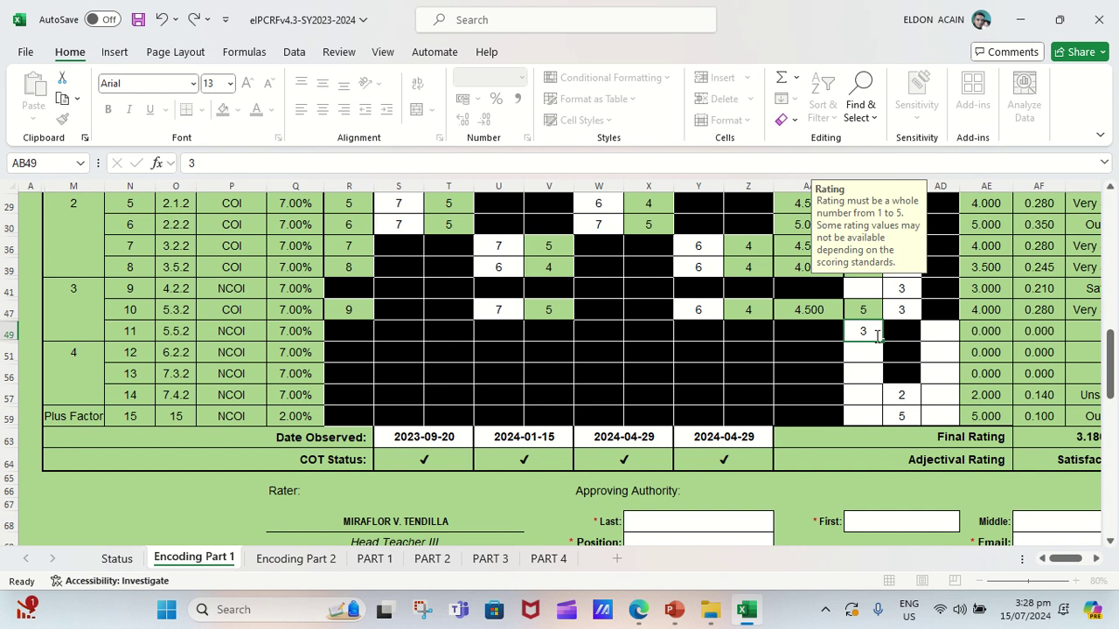
{"action": "key", "text": "Return"}
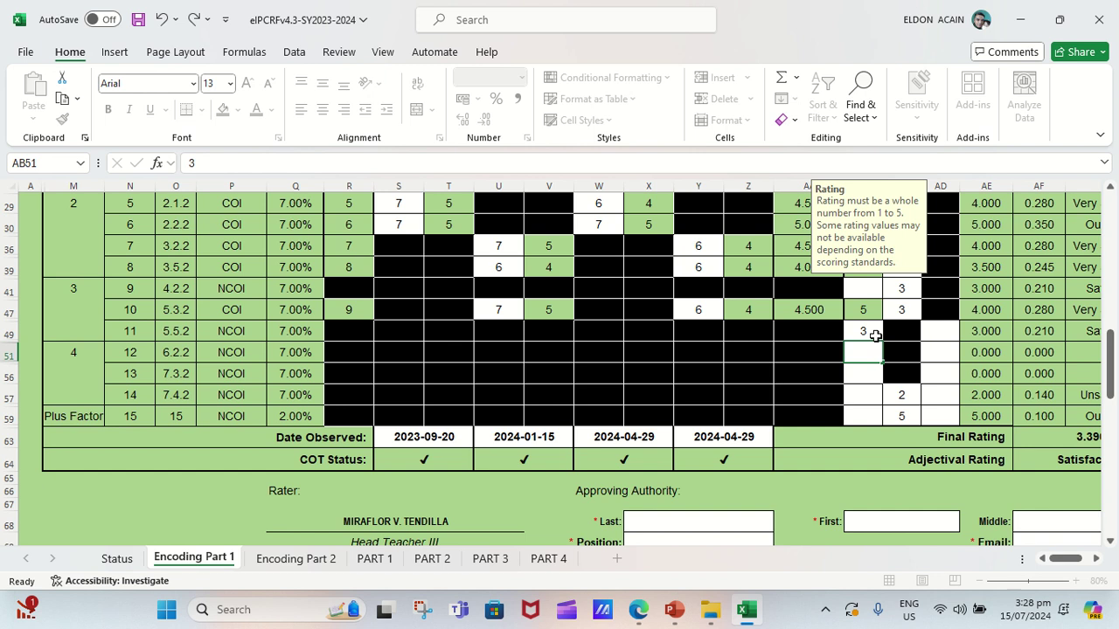
{"action": "type", "text": "3"}
{"action": "key", "text": "Return"}
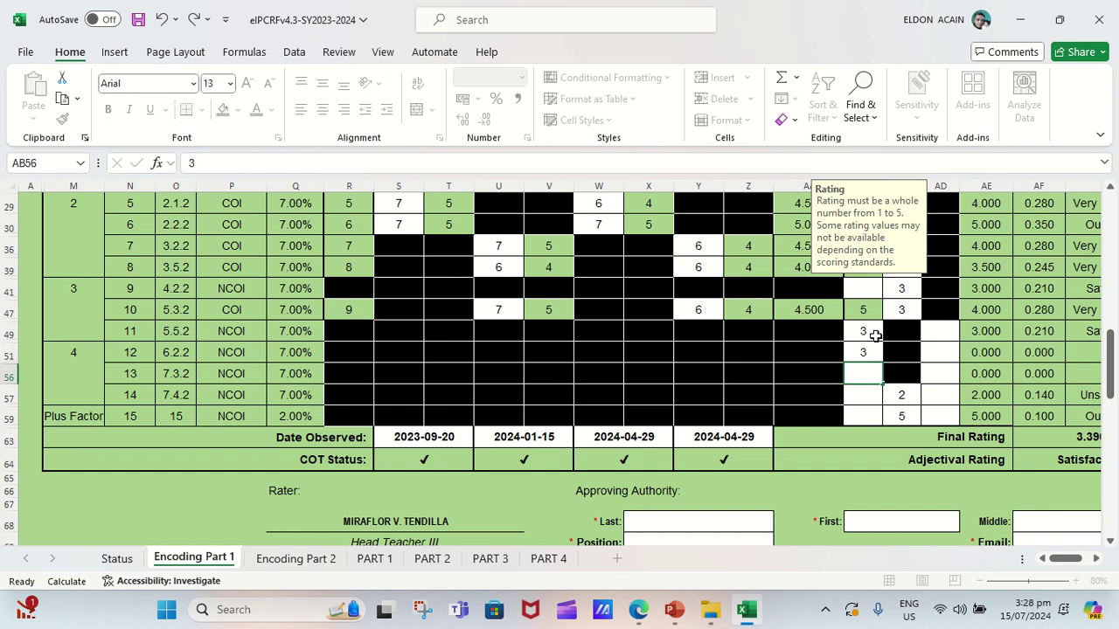
Enter ratings 5, 3 and 5 in AB56, AB57 and AB59 for indicators 13, 14 and Plus Factor.
{"action": "type", "text": "5"}
{"action": "key", "text": "Return"}
{"action": "type", "text": "3"}
{"action": "key", "text": "Return"}
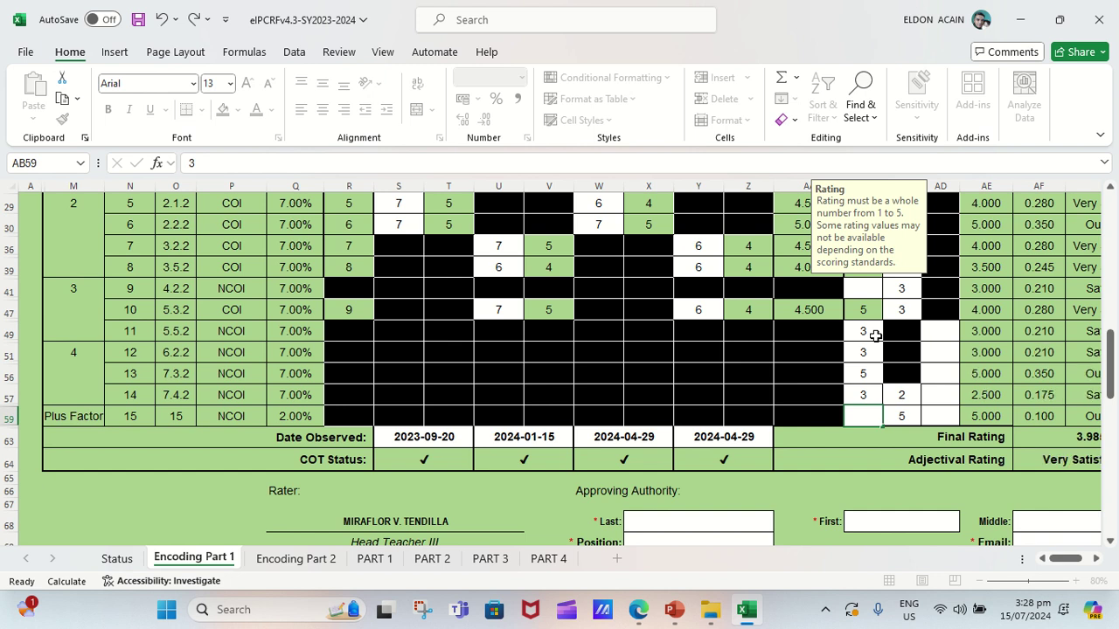
{"action": "type", "text": "5"}
{"action": "key", "text": "Return"}
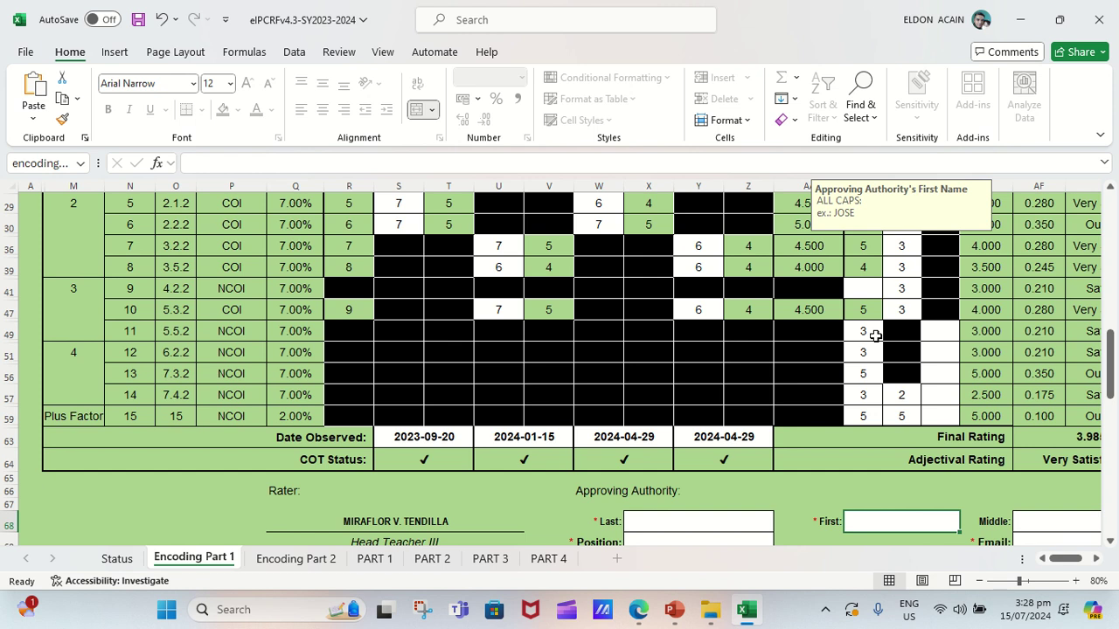
Enter ratings of 3 in AD49 and AD51 for objectives 11 and 12.
{"action": "left_click", "coordinate": [946, 331]}
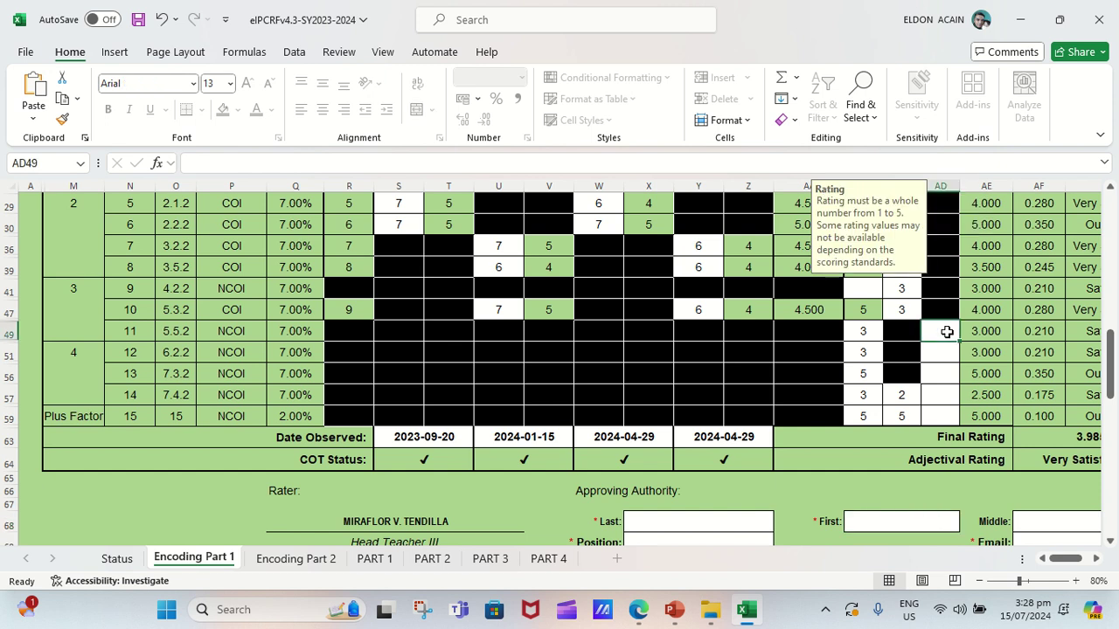
{"action": "type", "text": "3"}
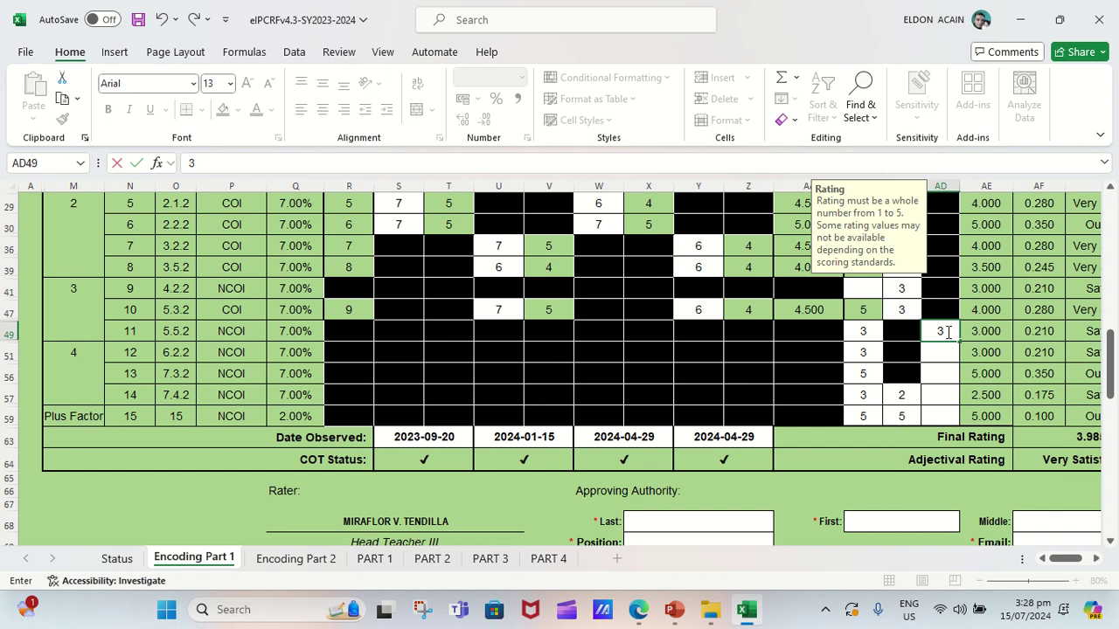
{"action": "left_click", "coordinate": [947, 332]}
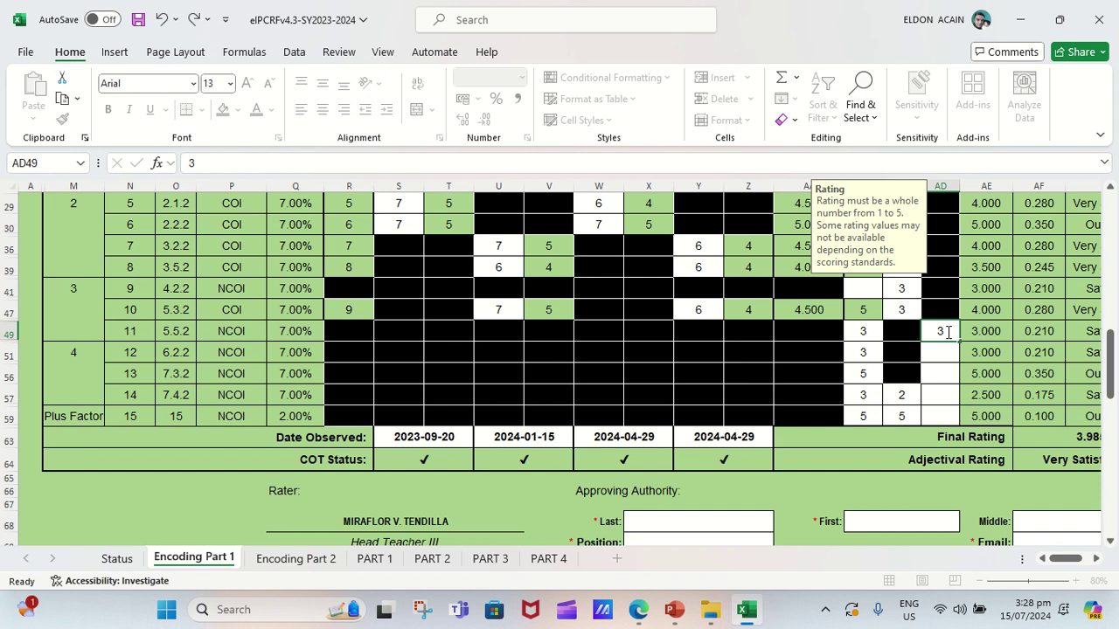
{"action": "key", "text": "Down"}
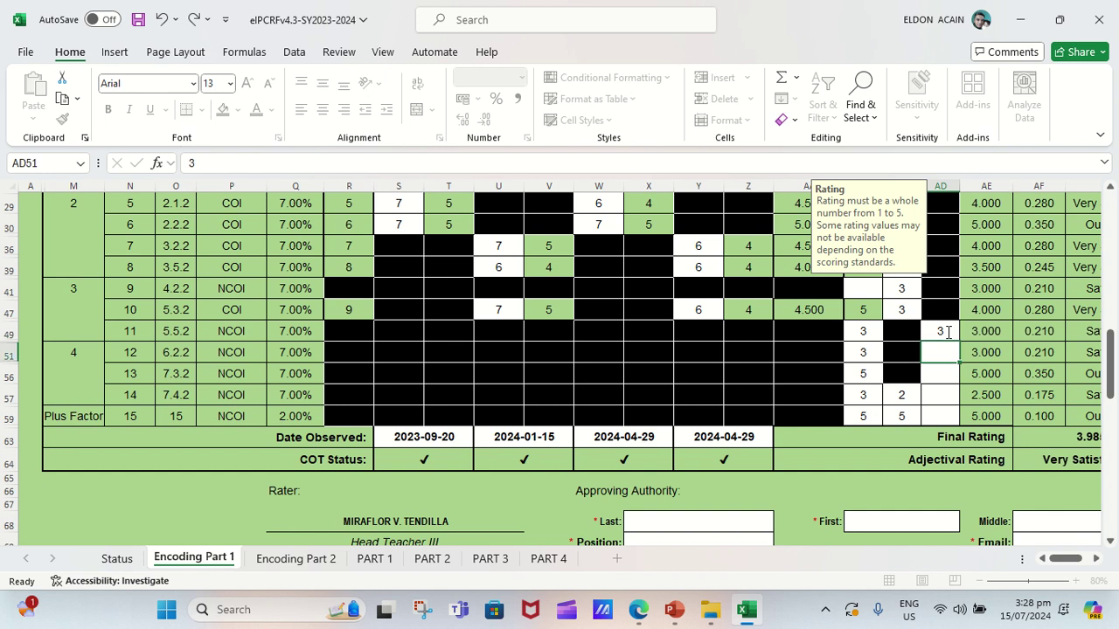
{"action": "type", "text": "3"}
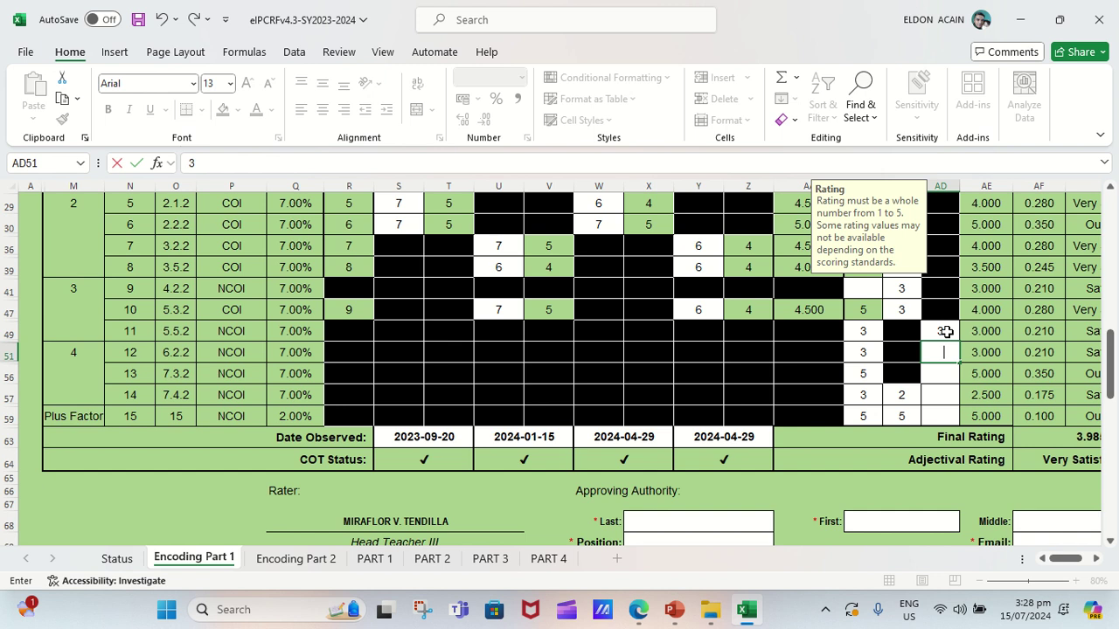
{"action": "key", "text": "Return"}
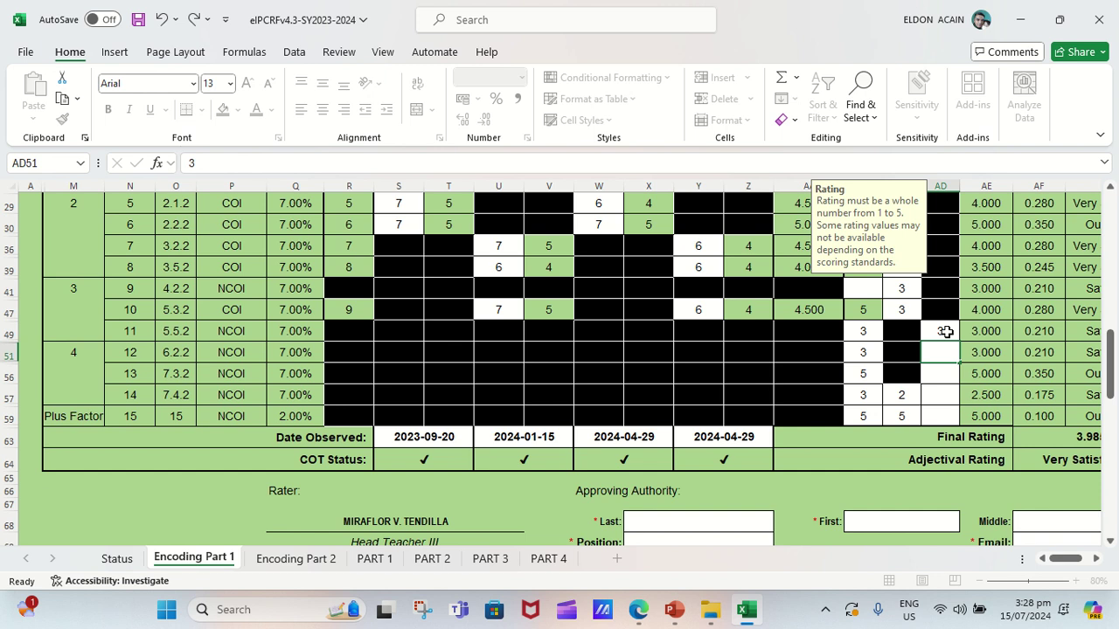
{"action": "key", "text": "Return"}
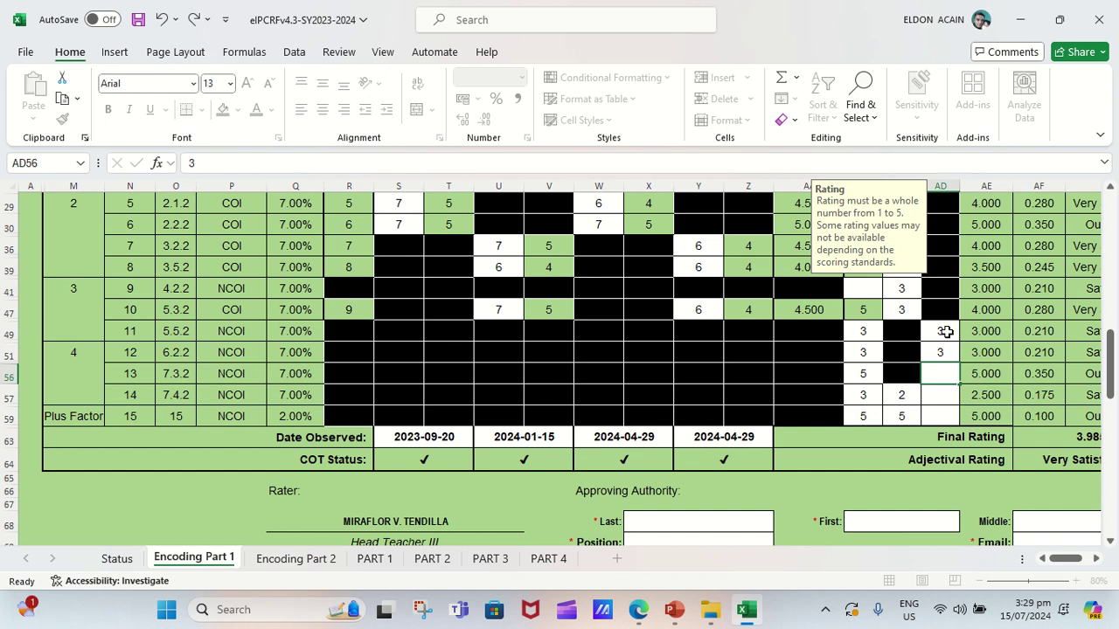
Enter ratings 5, 4 and 5 in AD56, AD57 and AD59 for objectives 13, 14 and Plus Factor.
{"action": "type", "text": "5"}
{"action": "key", "text": "Return"}
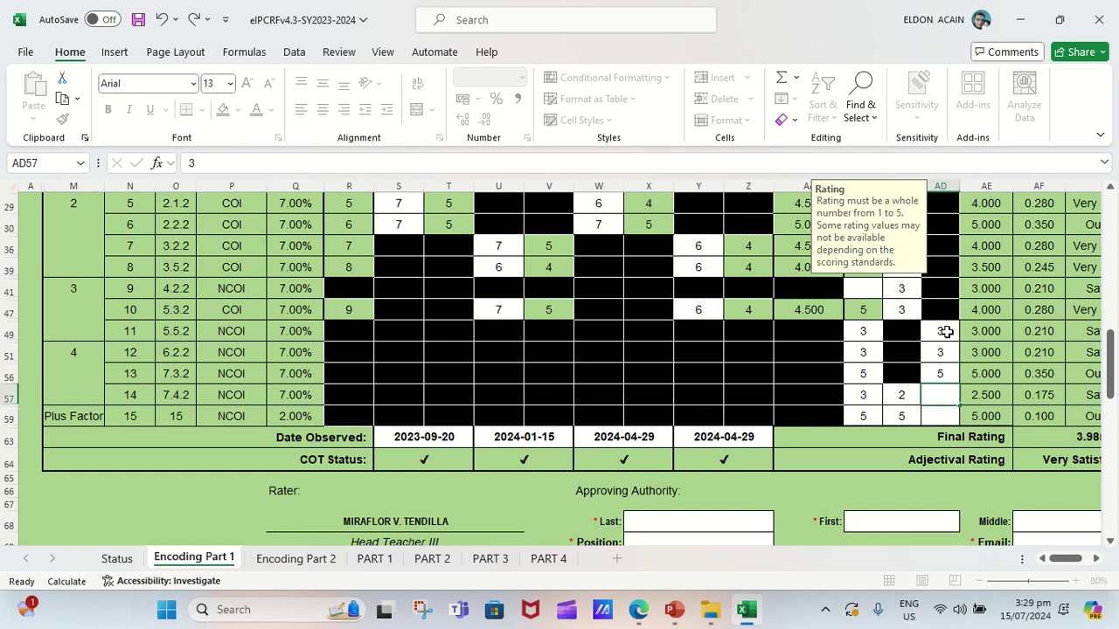
{"action": "type", "text": "4"}
{"action": "key", "text": "Return"}
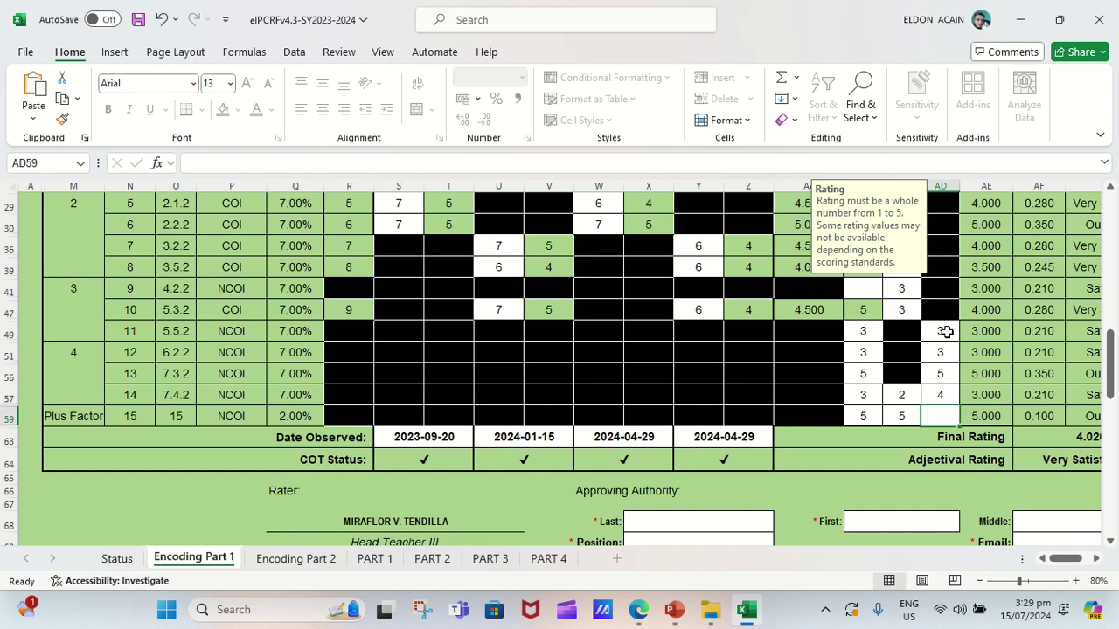
{"action": "type", "text": "5"}
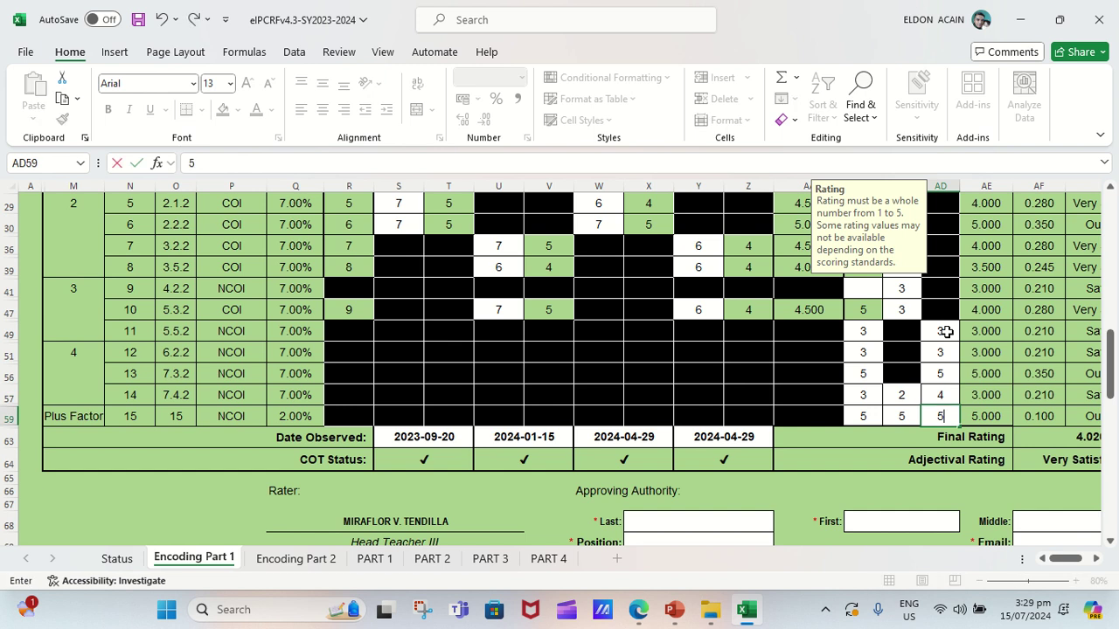
{"action": "key", "text": "ctrl+Return"}
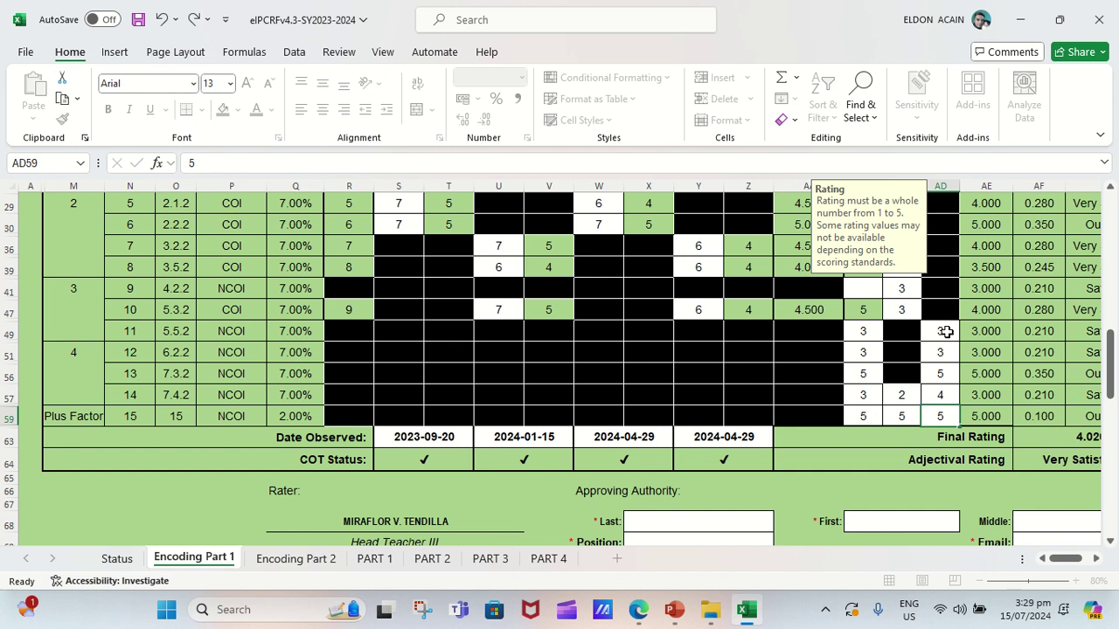
{"action": "left_click", "coordinate": [948, 523]}
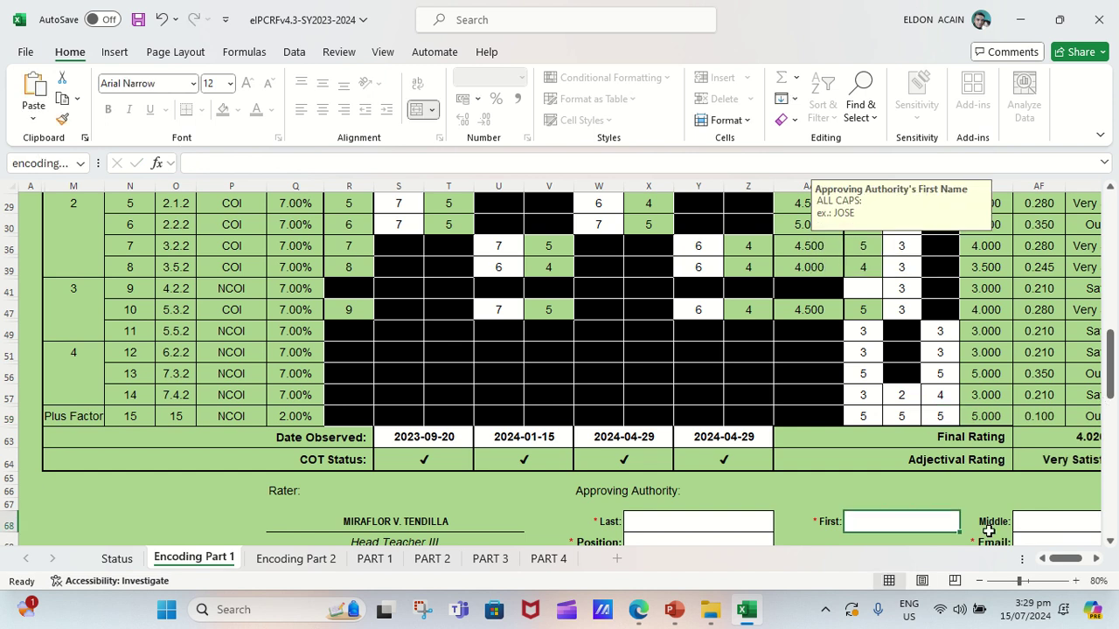
Enter 5 in AB41 for indicator 9 and check the 4.090 Very Satisfactory final rating.
{"action": "left_click_drag", "start_coordinate": [1072, 560], "coordinate": [855, 288]}
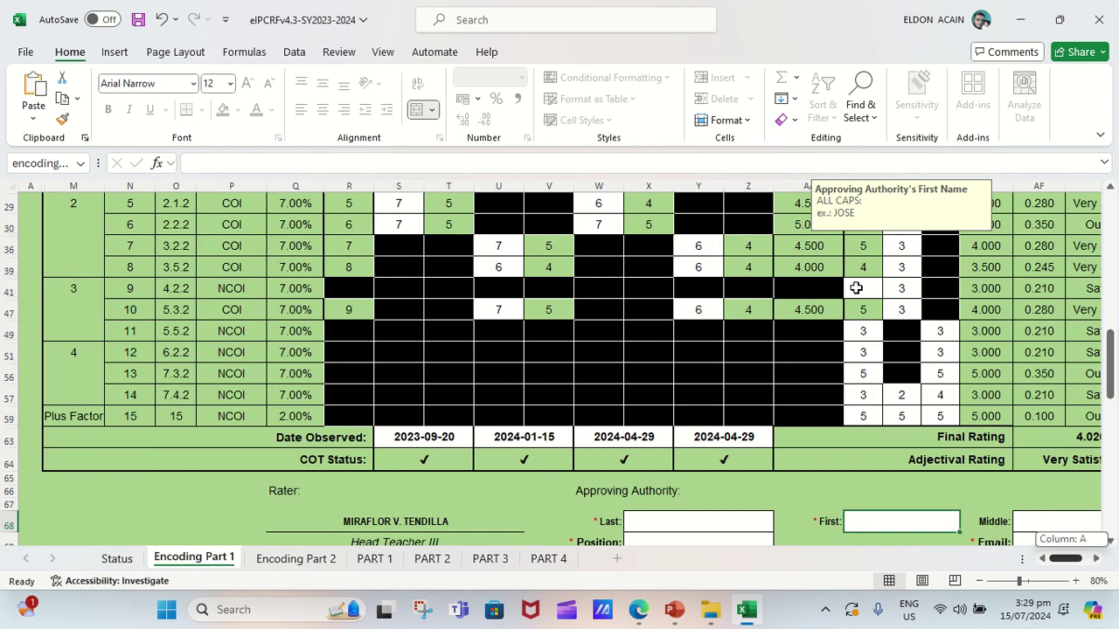
{"action": "left_click", "coordinate": [856, 288]}
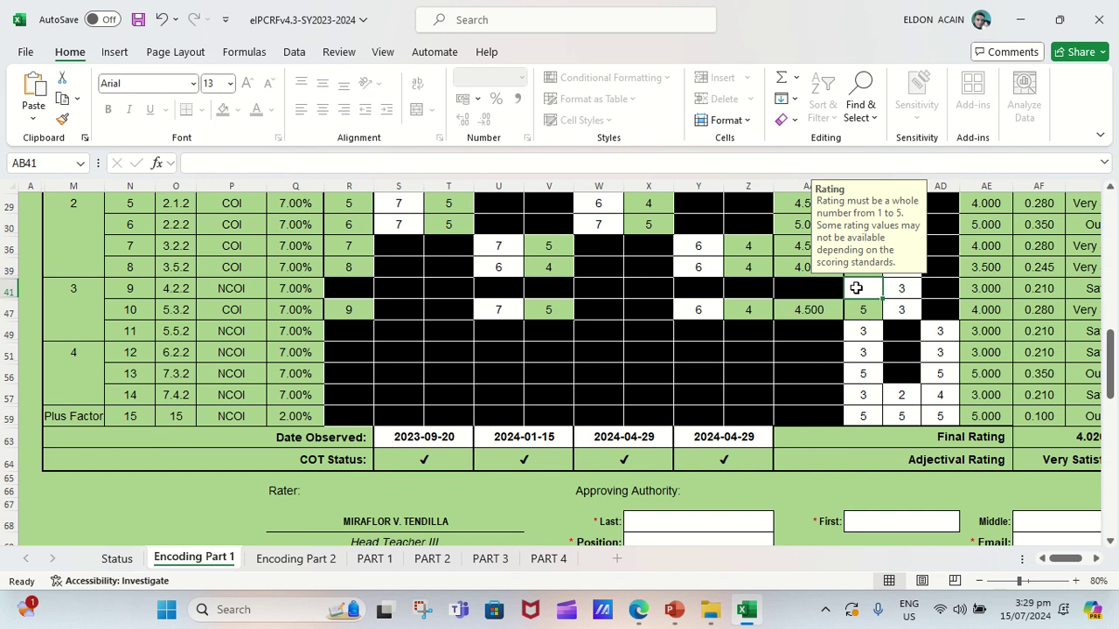
{"action": "type", "text": "5"}
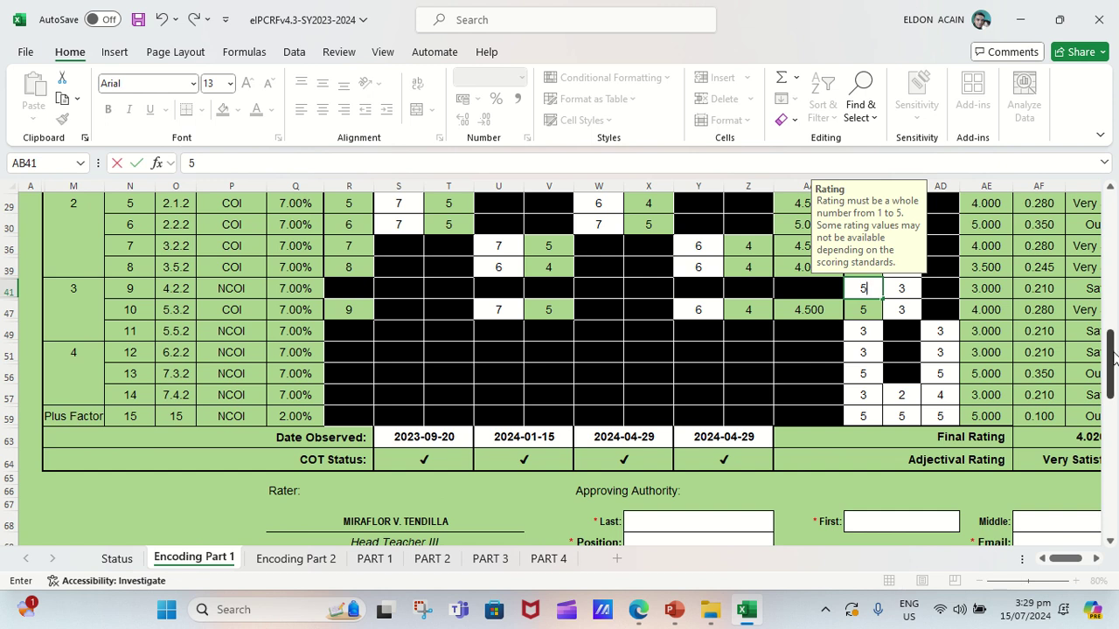
{"action": "mouse_move", "coordinate": [1112, 358]}
{"action": "left_mouse_down"}
{"action": "mouse_move", "coordinate": [1112, 339]}
{"action": "mouse_move", "coordinate": [1112, 352]}
{"action": "left_mouse_up"}
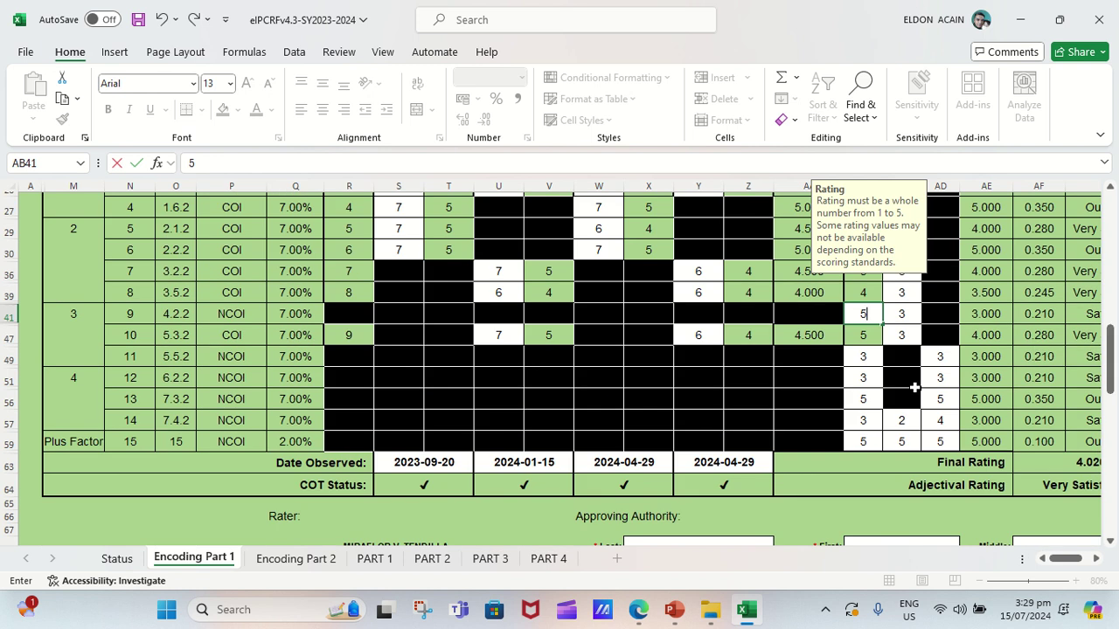
{"action": "key", "text": "Return"}
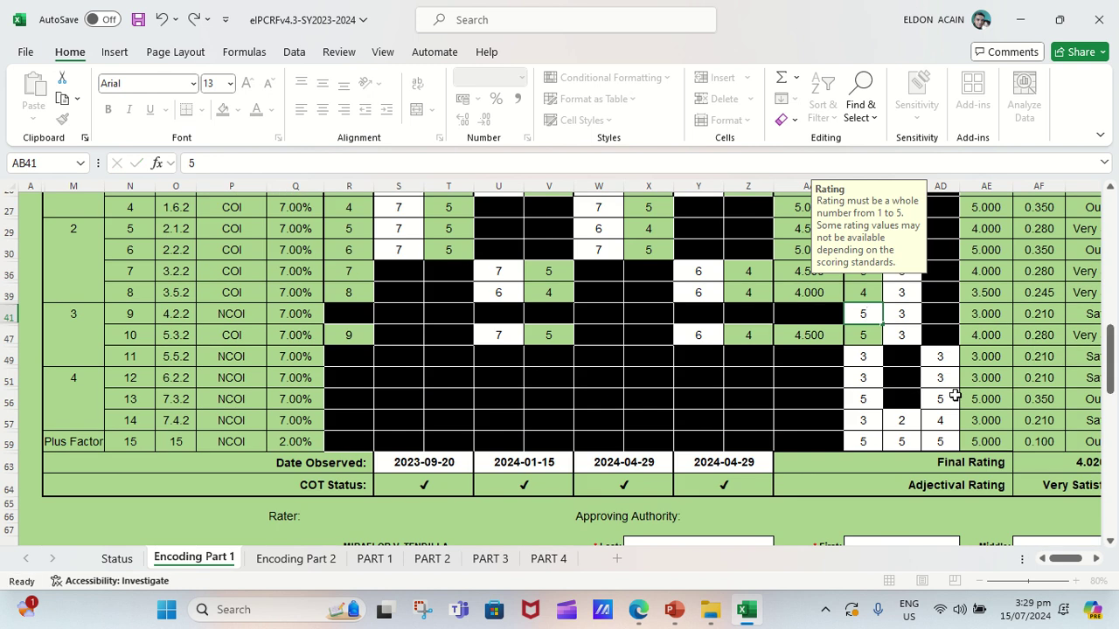
{"action": "left_click", "coordinate": [954, 396]}
{"action": "left_click_drag", "start_coordinate": [1066, 562], "coordinate": [1098, 566]}
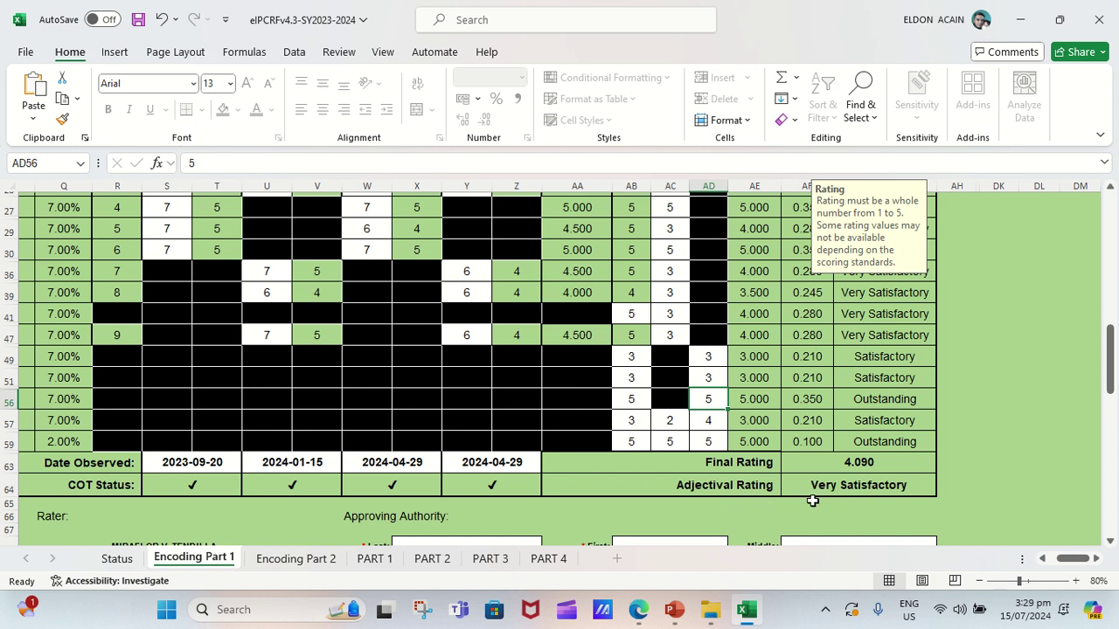
{"action": "left_click_drag", "start_coordinate": [1114, 375], "coordinate": [1113, 404]}
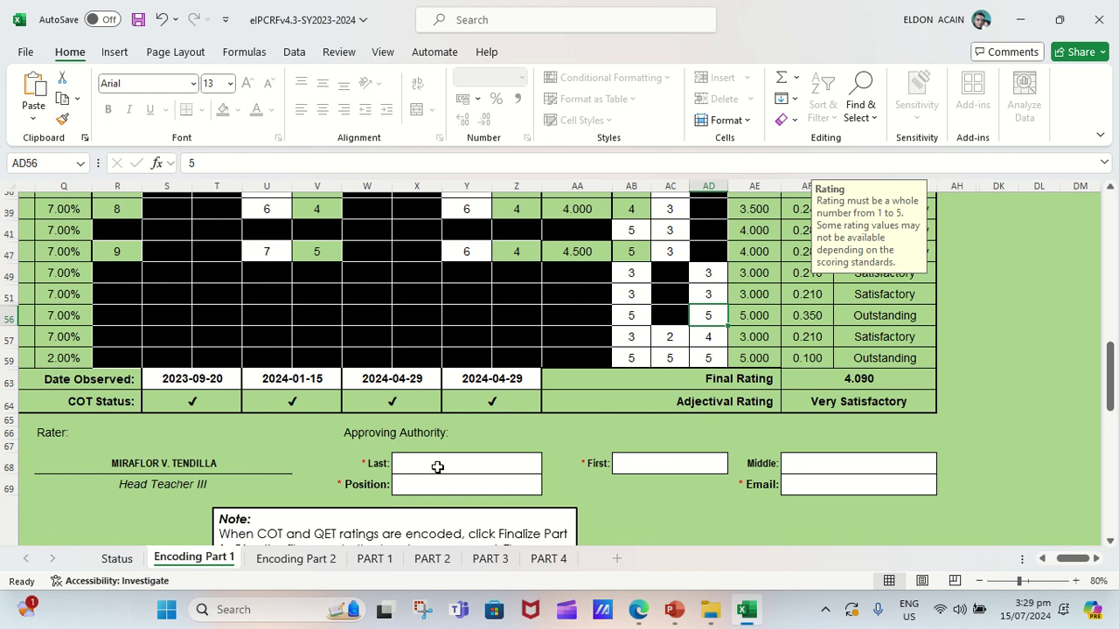
Enter the approving authority's last, first and middle names in the name fields.
{"action": "left_click", "coordinate": [437, 468]}
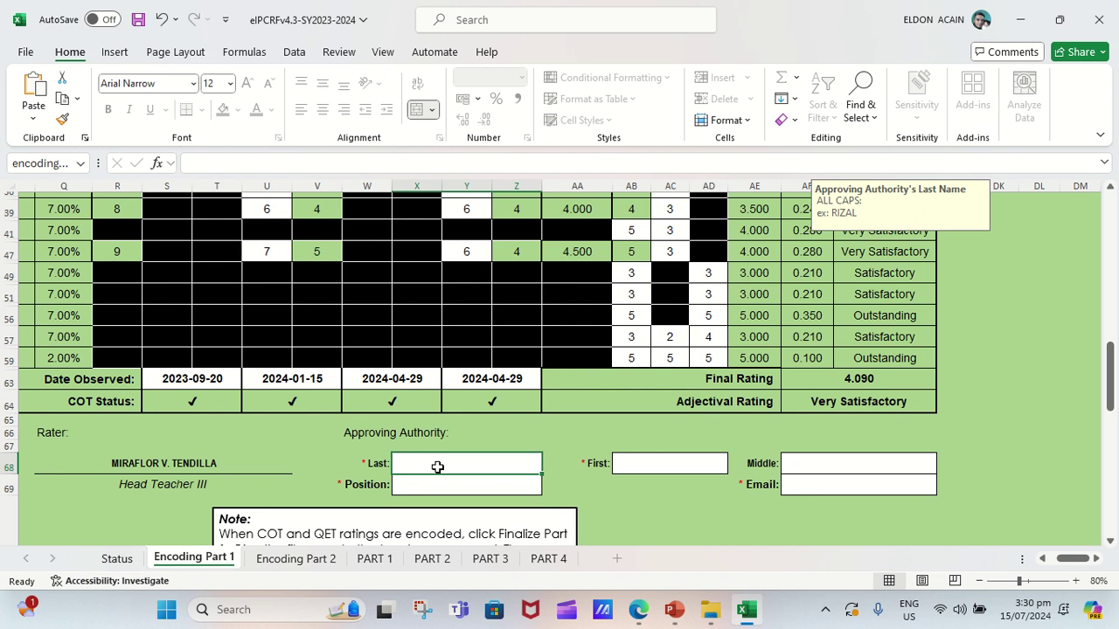
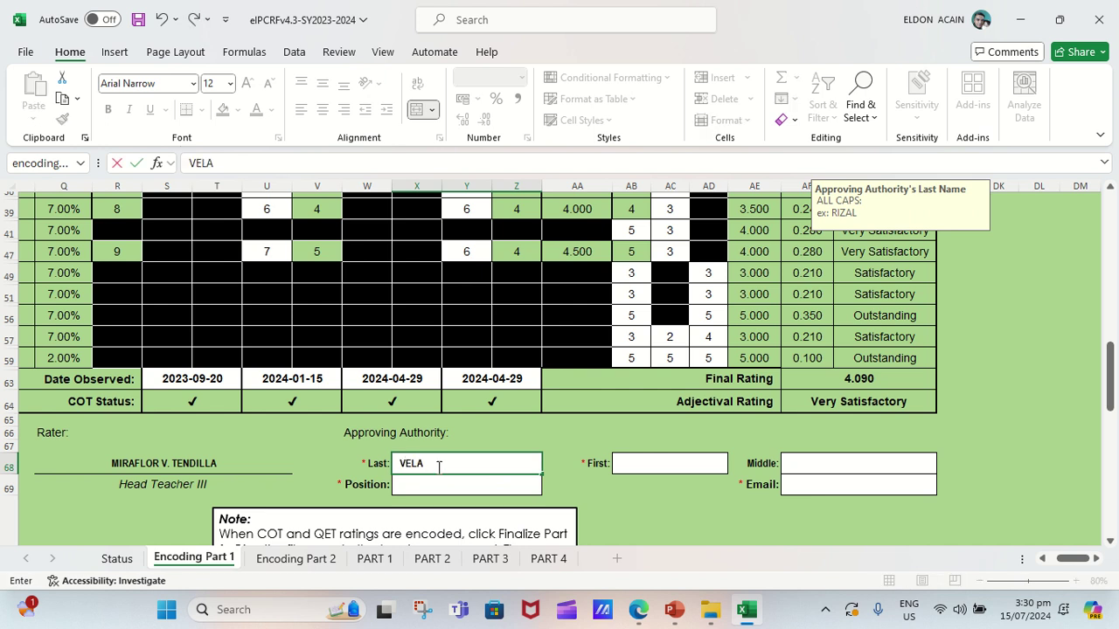
{"action": "left_click", "coordinate": [633, 460]}
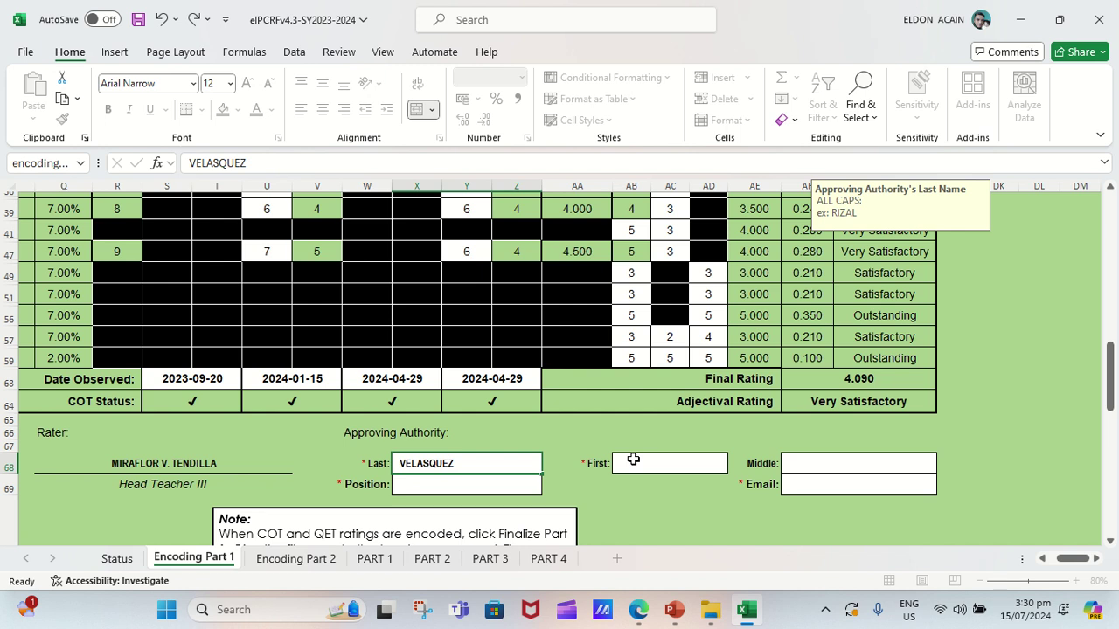
{"action": "left_click", "coordinate": [637, 466]}
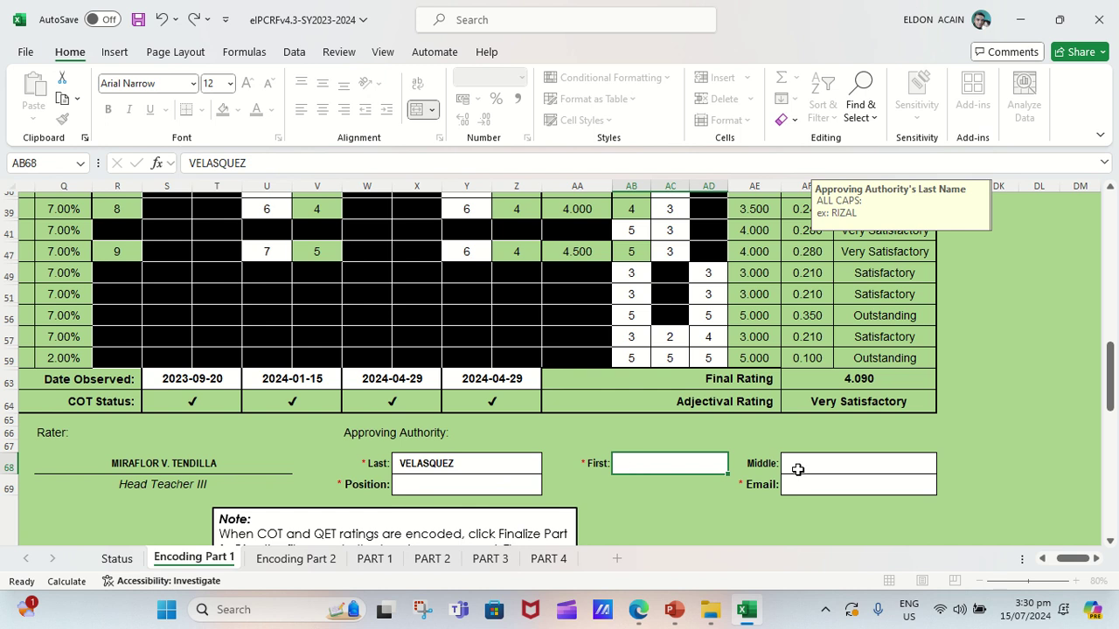
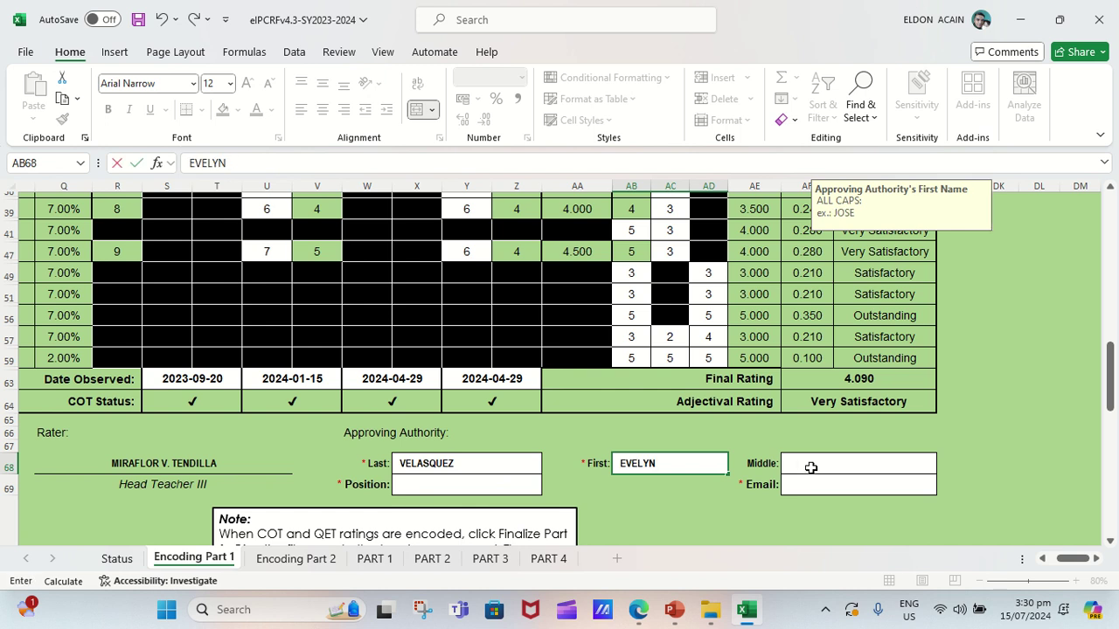
{"action": "left_click", "coordinate": [811, 467]}
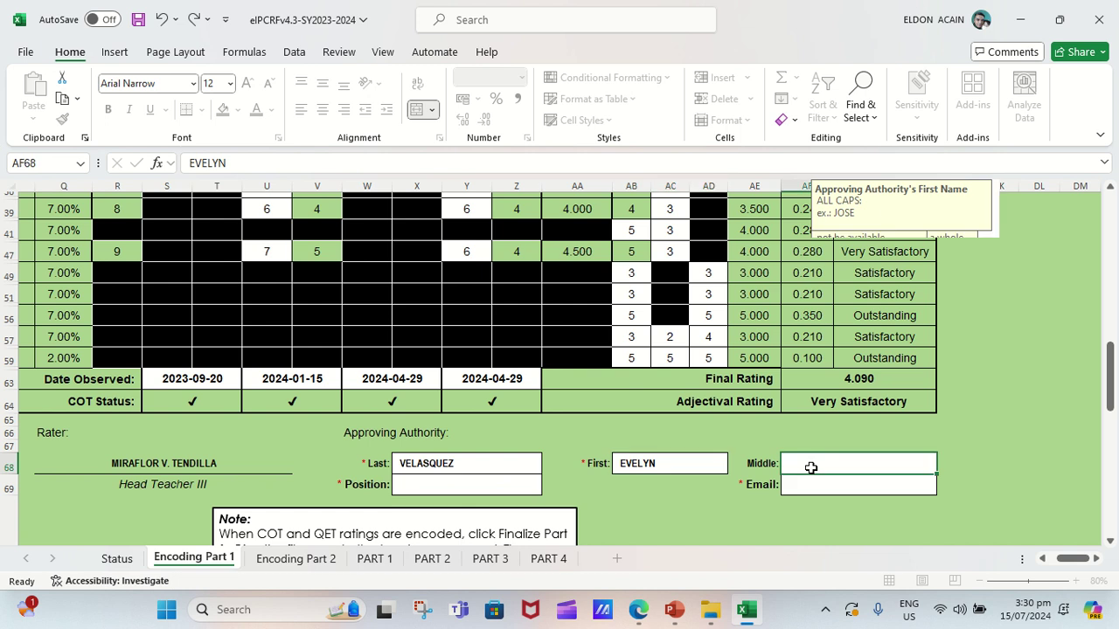
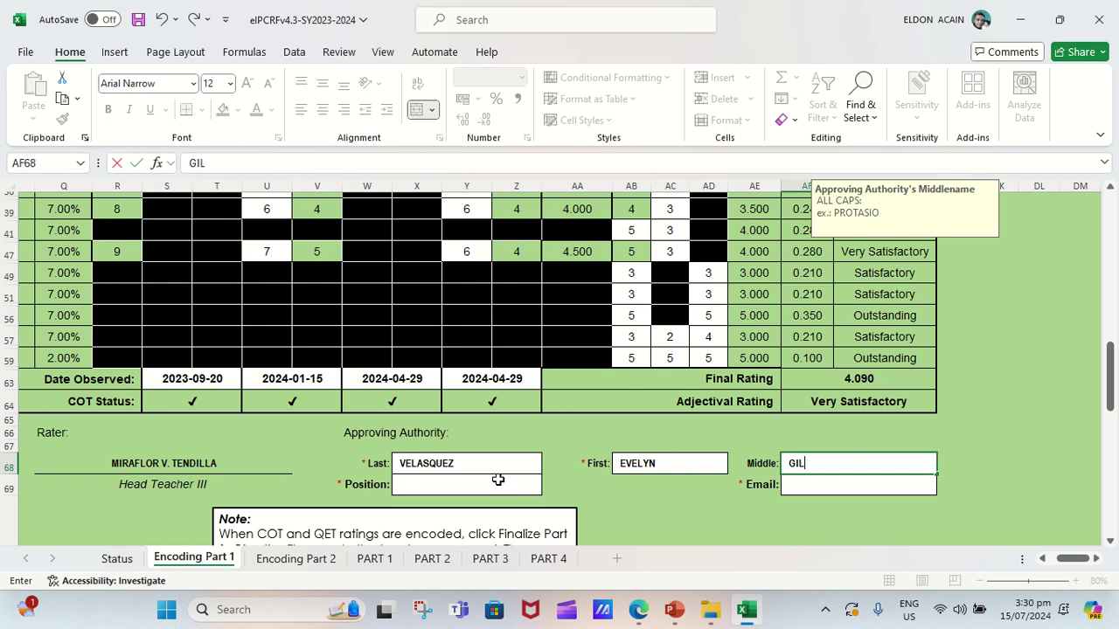
{"action": "key", "text": "ctrl+Return"}
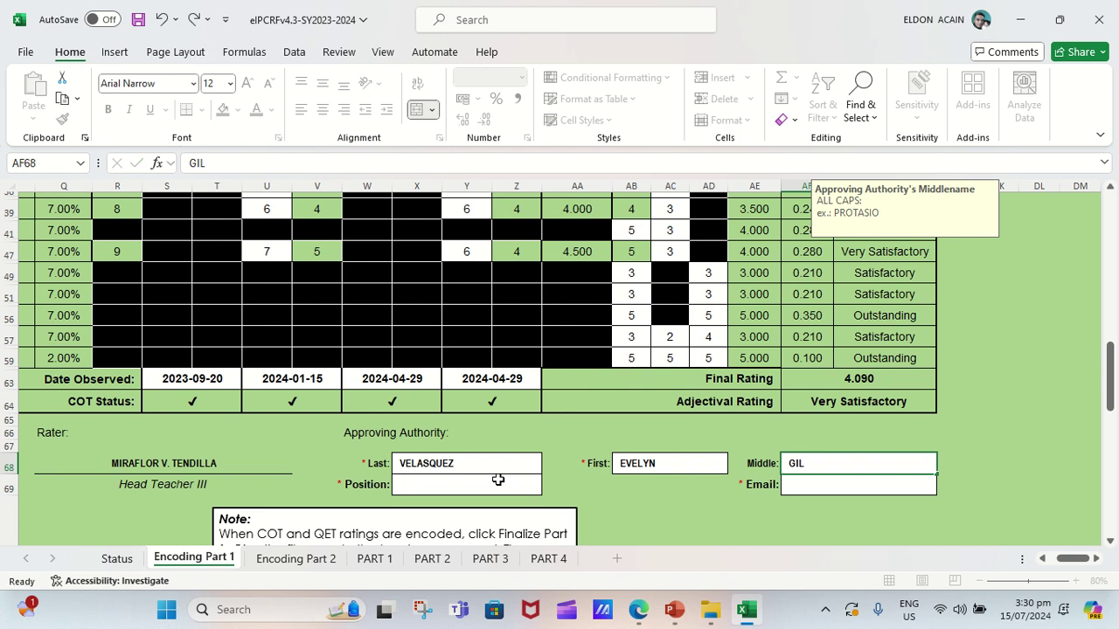
{"action": "left_click", "coordinate": [498, 481]}
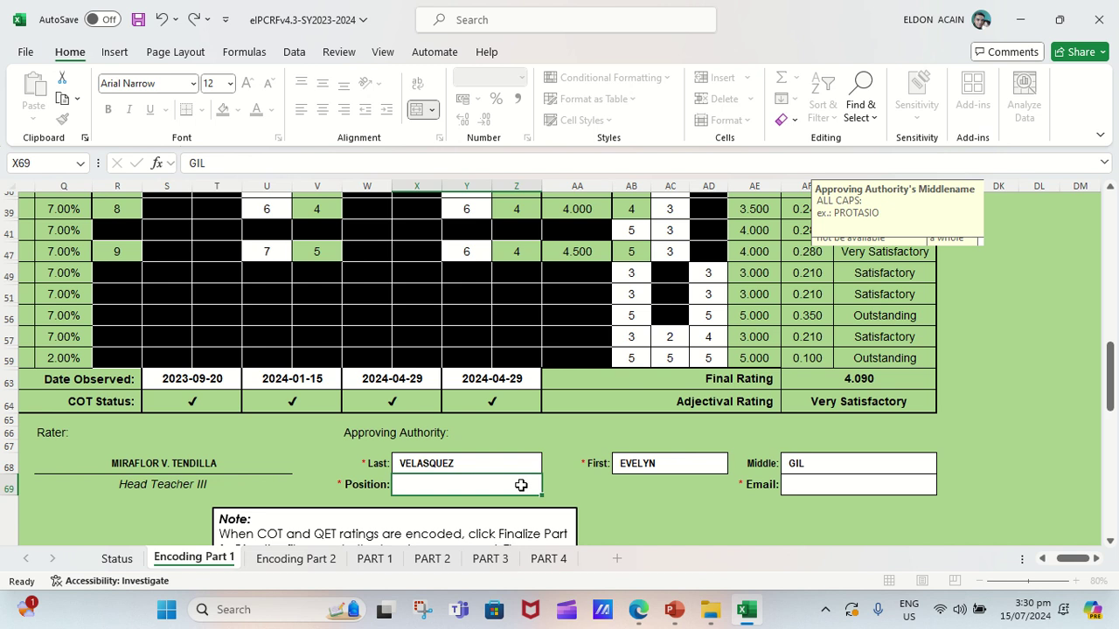
Choose Principal IV from the Position cell's drop-down list.
{"action": "left_click", "coordinate": [549, 490]}
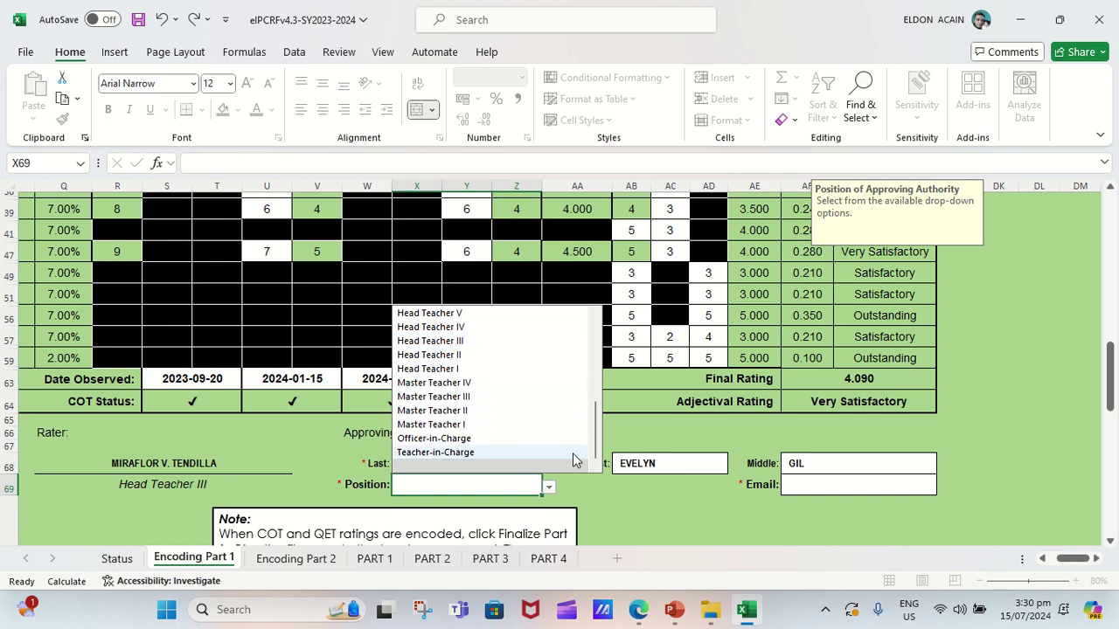
{"action": "left_click_drag", "start_coordinate": [592, 455], "coordinate": [590, 366]}
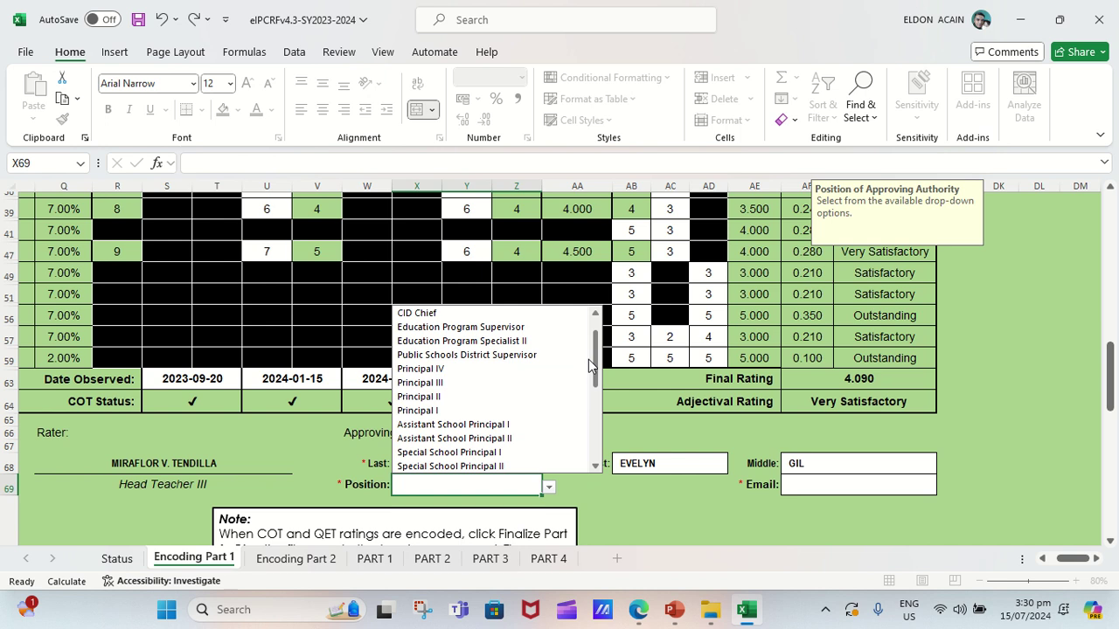
{"action": "scroll", "coordinate": [588, 363], "scroll_direction": "up", "scroll_amount": 1}
{"action": "scroll", "coordinate": [586, 371], "scroll_direction": "down", "scroll_amount": 2}
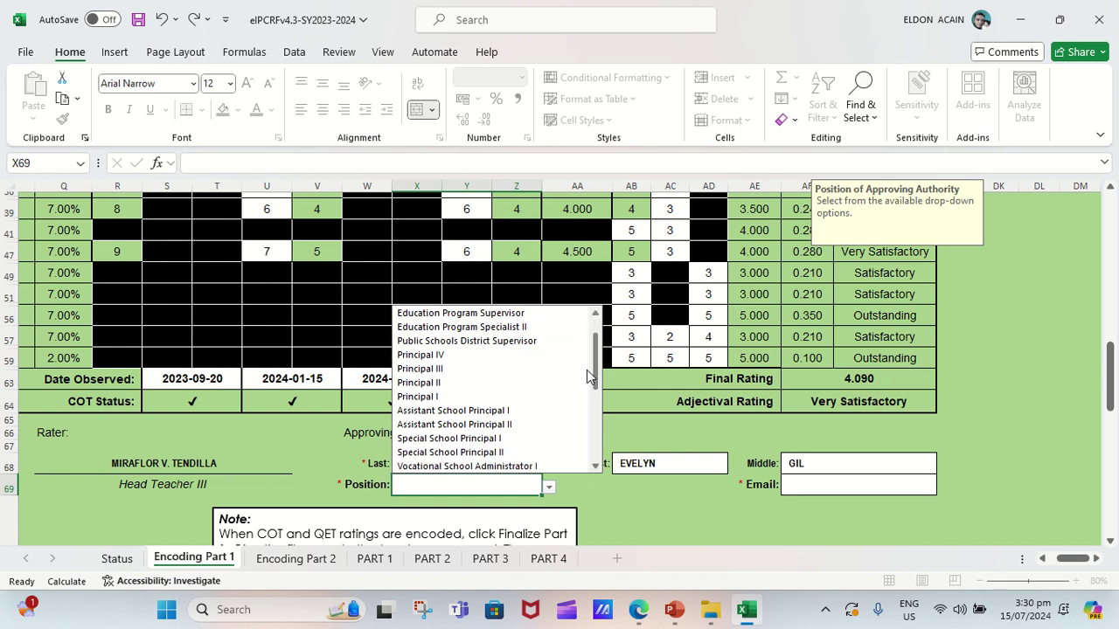
{"action": "scroll", "coordinate": [584, 374], "scroll_direction": "up", "scroll_amount": 1}
{"action": "left_click", "coordinate": [437, 370]}
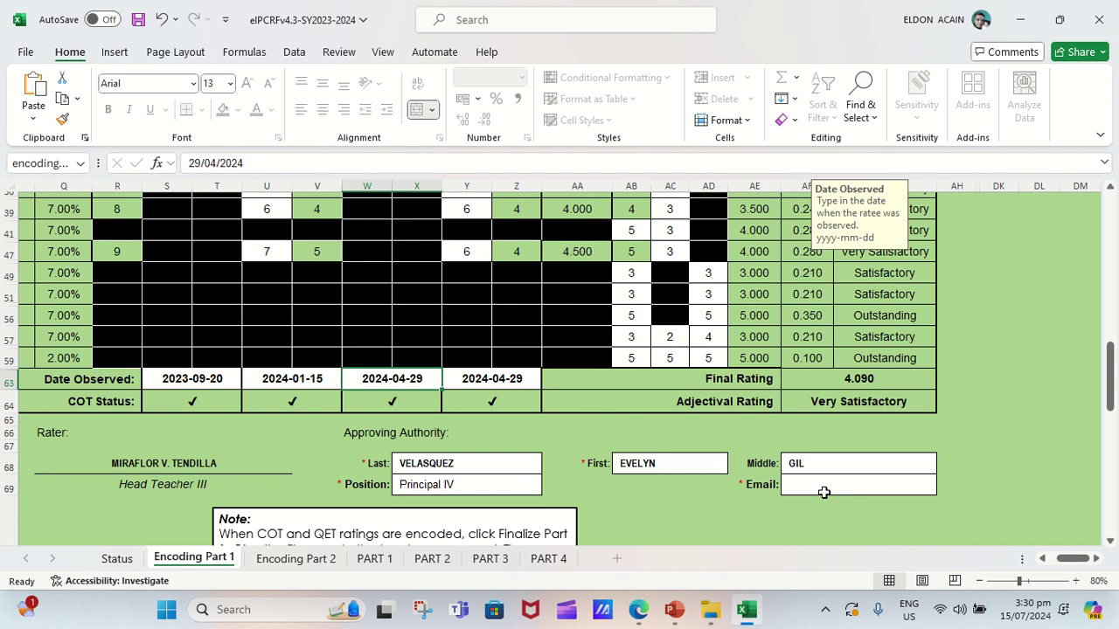
{"action": "left_click", "coordinate": [849, 478]}
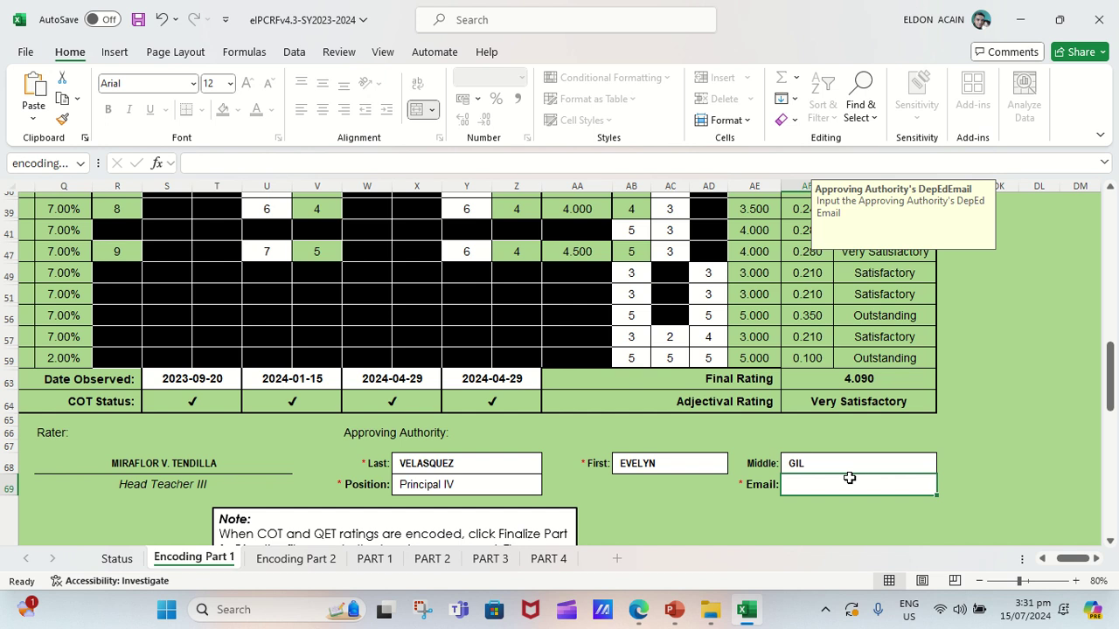
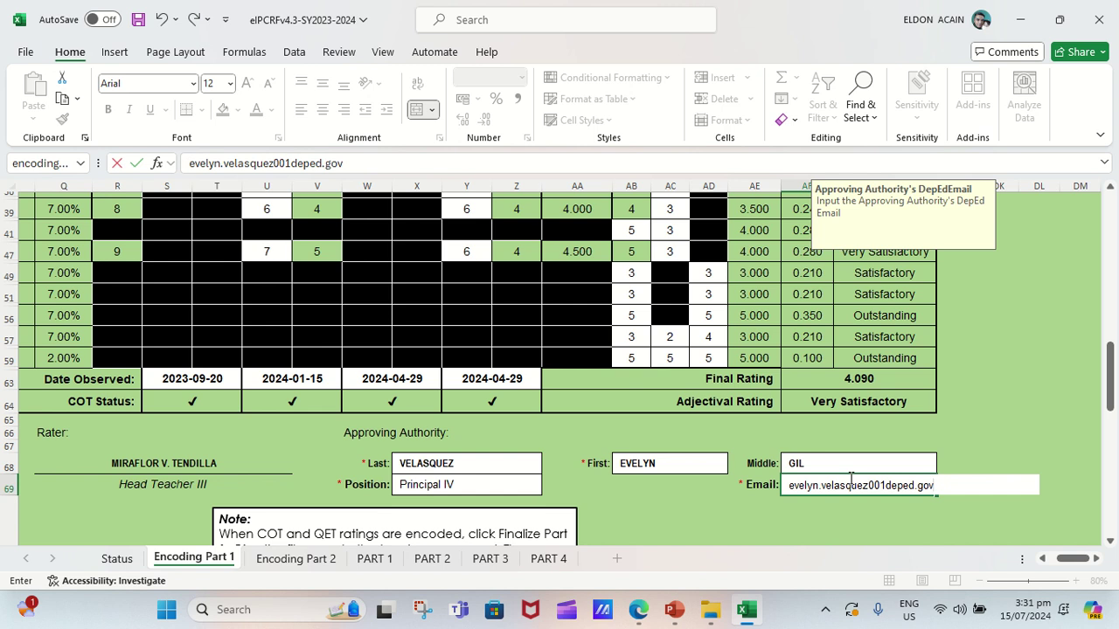
Type the approving authority's DepEd email address in lowercase into the Email cell.
{"action": "scroll", "coordinate": [547, 455], "scroll_direction": "down", "scroll_amount": 1}
Run Finalize Part 1 and acknowledge the warning about yellow-highlighted inputs.
{"action": "scroll", "coordinate": [446, 371], "scroll_direction": "down", "scroll_amount": 3}
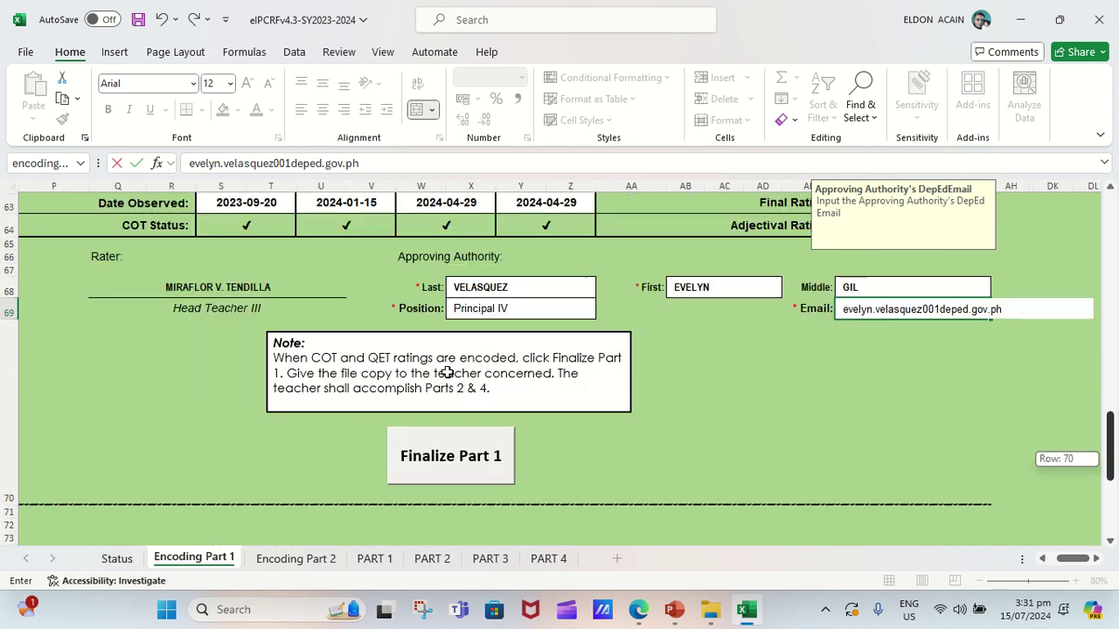
{"action": "scroll", "coordinate": [446, 371], "scroll_direction": "down", "scroll_amount": 2}
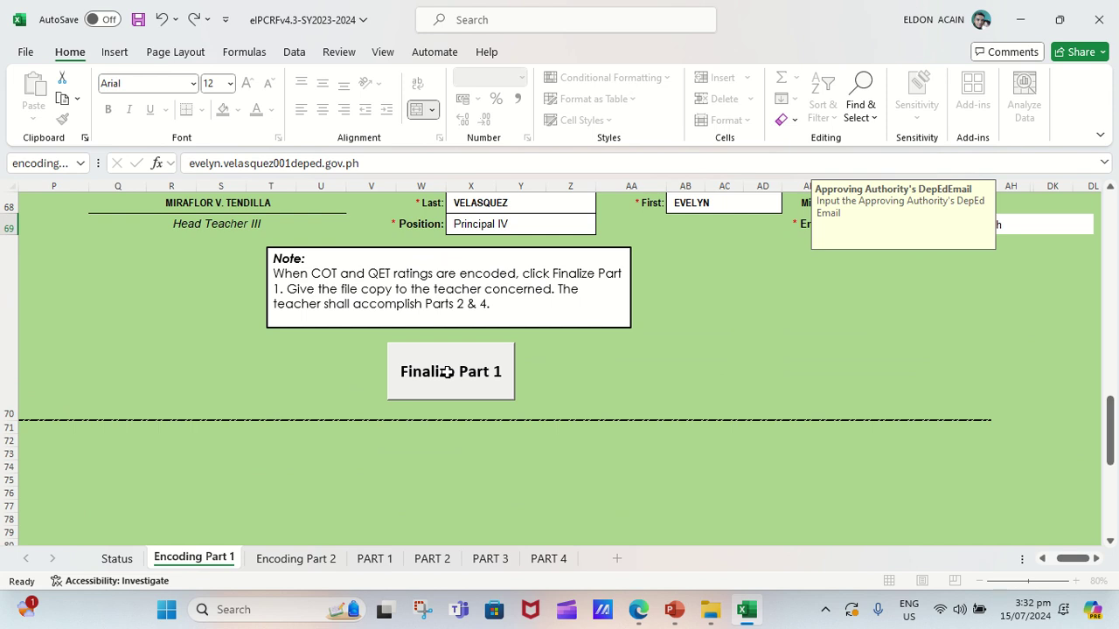
{"action": "left_click", "coordinate": [427, 387]}
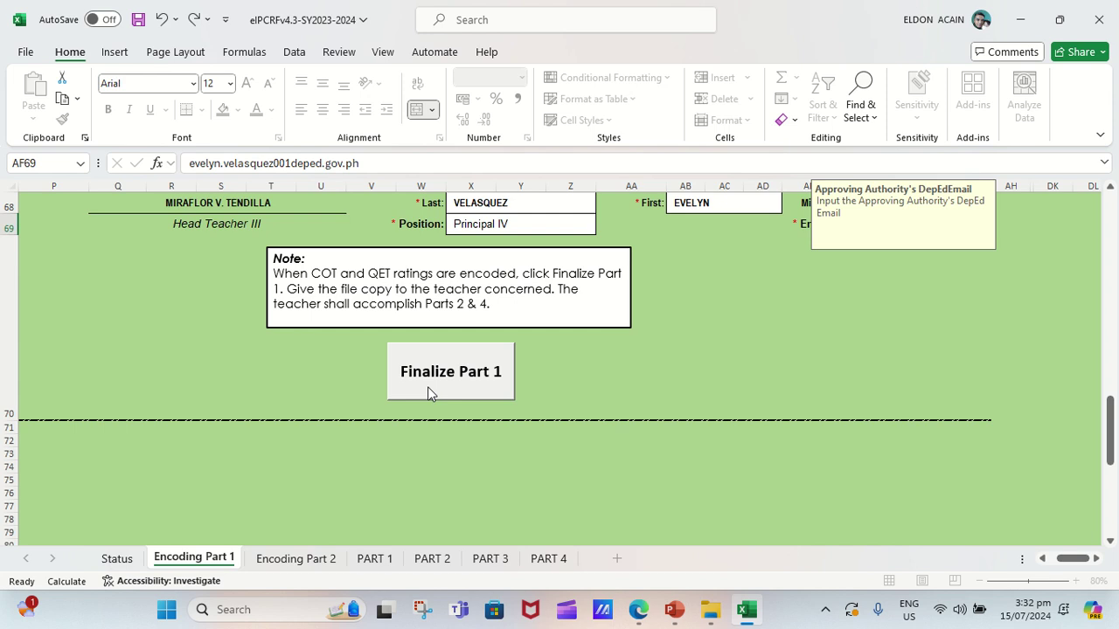
{"action": "left_click", "coordinate": [427, 389]}
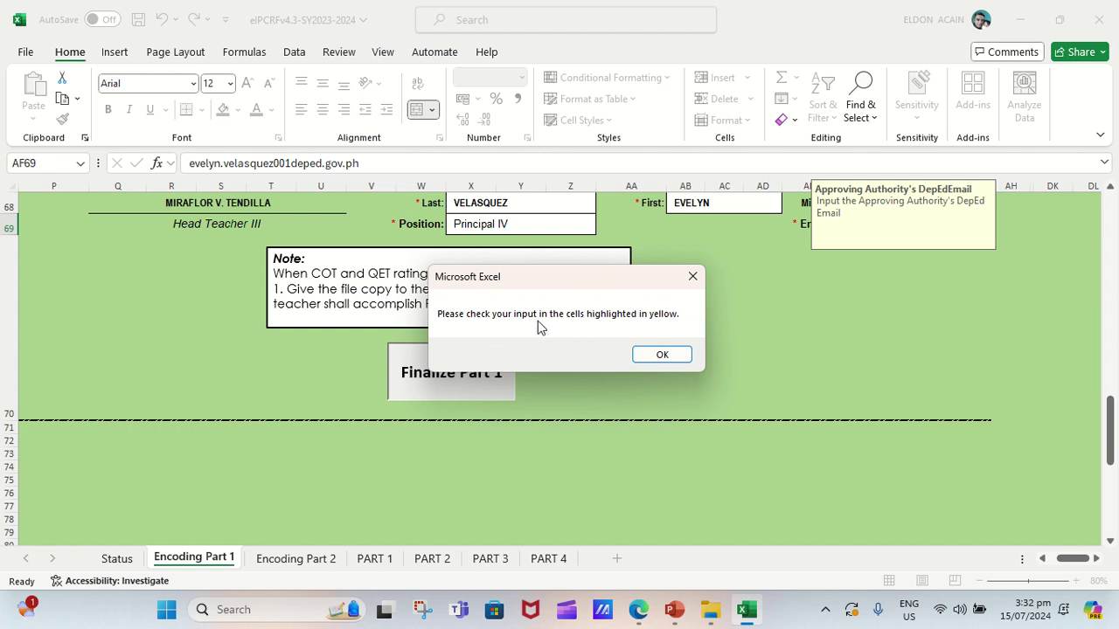
{"action": "left_click", "coordinate": [662, 353]}
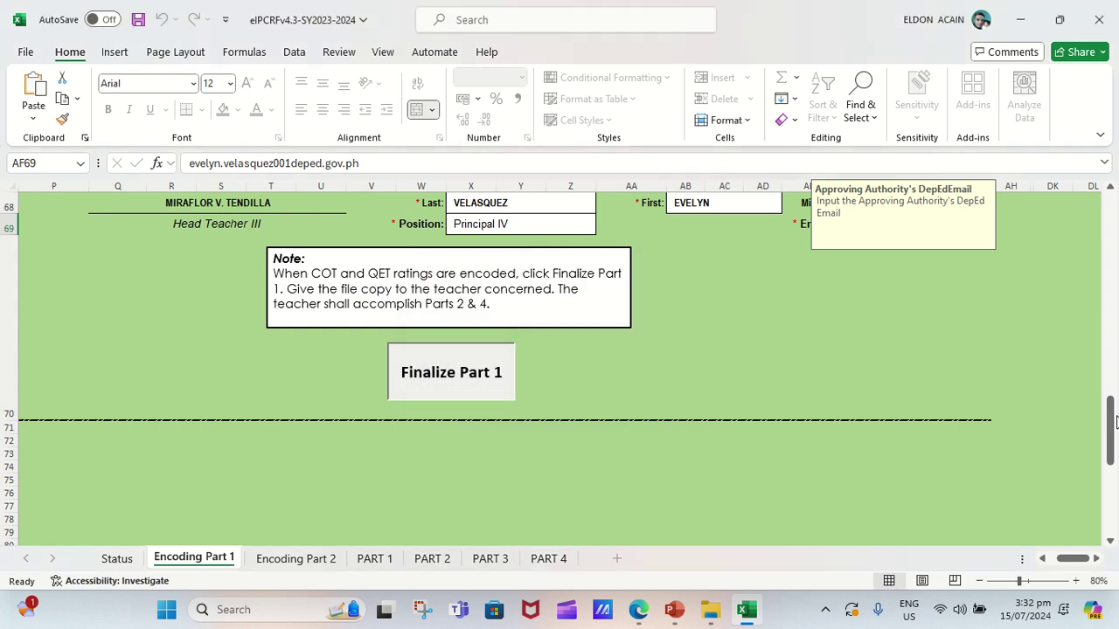
{"action": "left_click_drag", "start_coordinate": [1116, 422], "coordinate": [951, 226]}
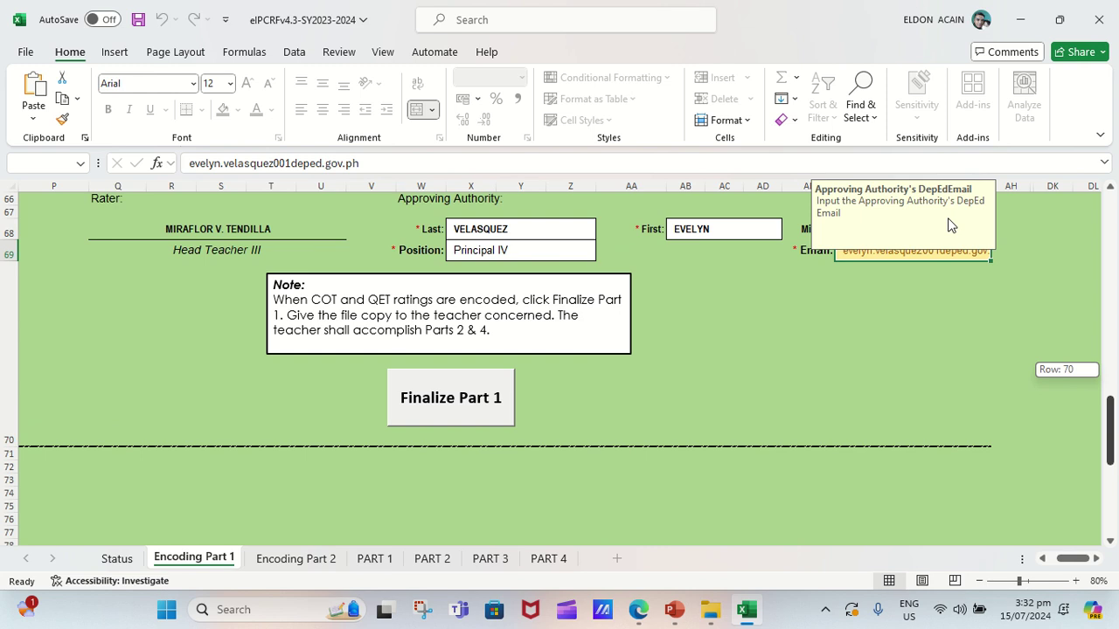
Correct the flagged email address by adding the missing @ sign.
{"action": "scroll", "coordinate": [918, 430], "scroll_direction": "up", "scroll_amount": 5}
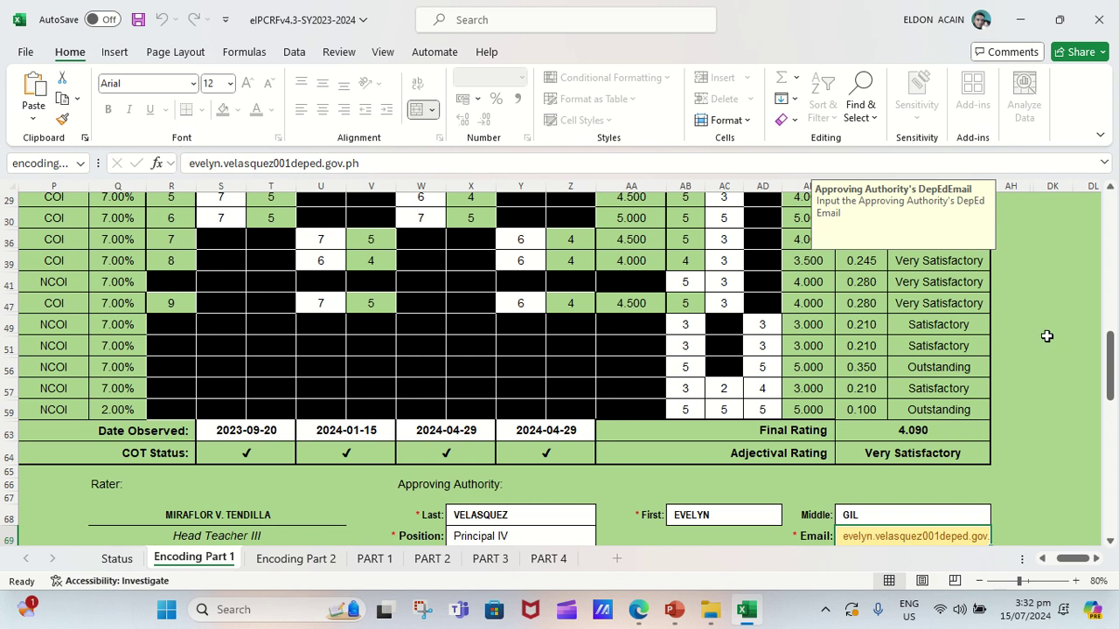
{"action": "left_click_drag", "start_coordinate": [1116, 374], "coordinate": [1116, 374]}
{"action": "left_click_drag", "start_coordinate": [1116, 366], "coordinate": [1115, 399]}
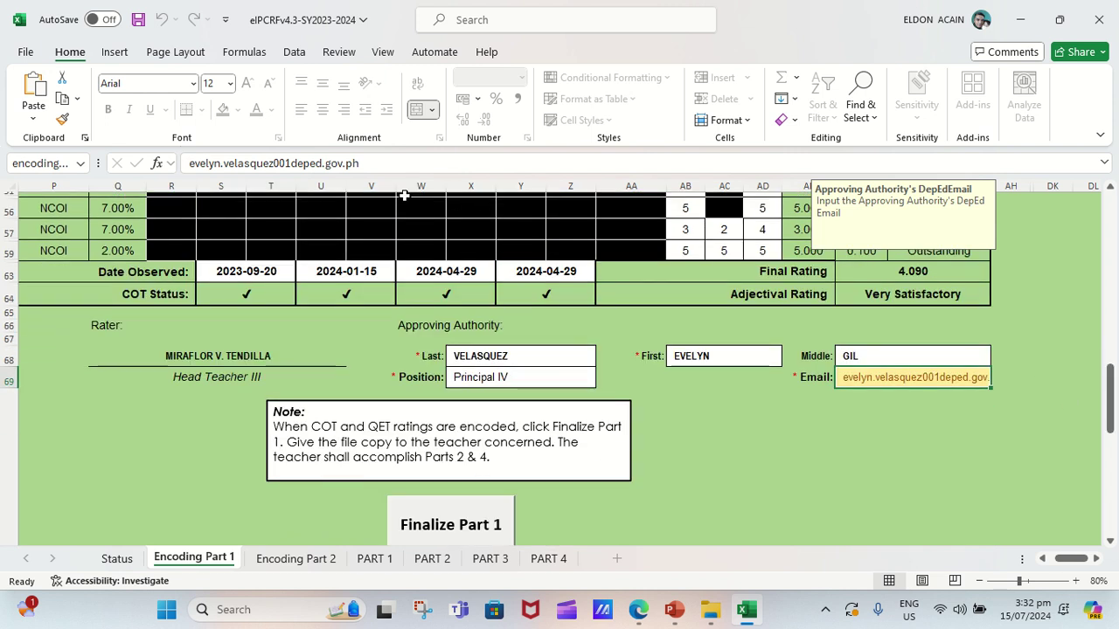
{"action": "left_click", "coordinate": [274, 163]}
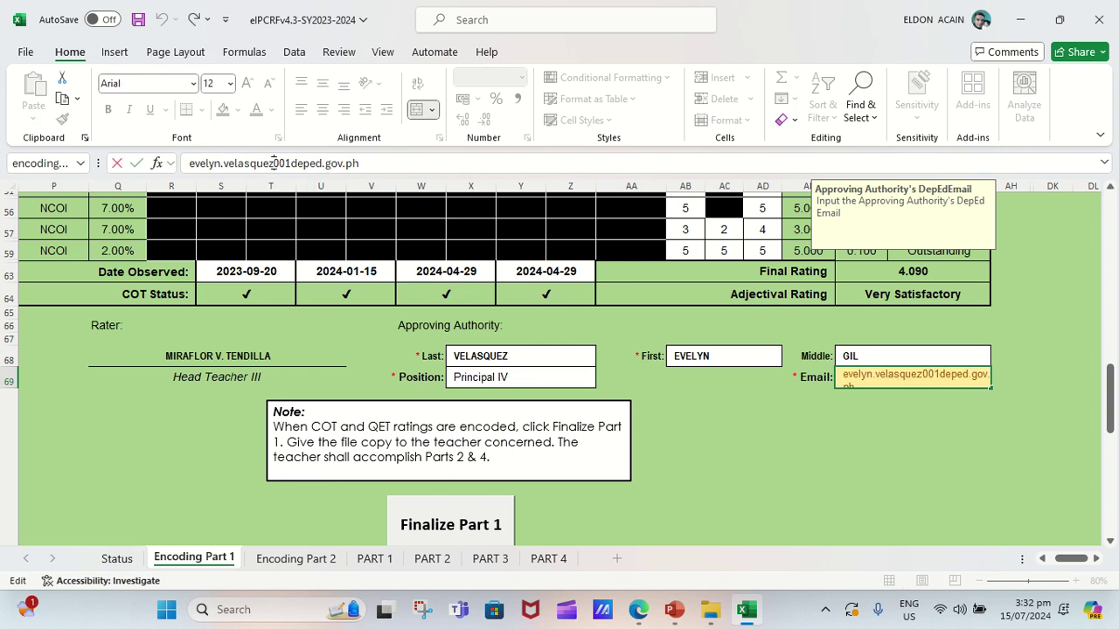
{"action": "type", "text": "@"}
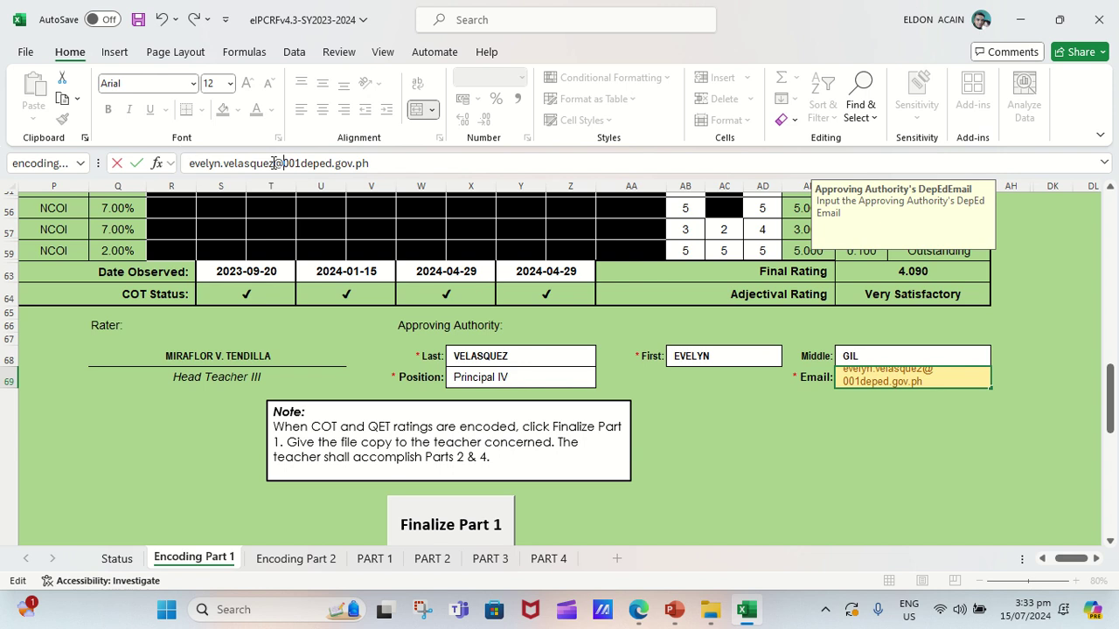
{"action": "key", "text": "Return"}
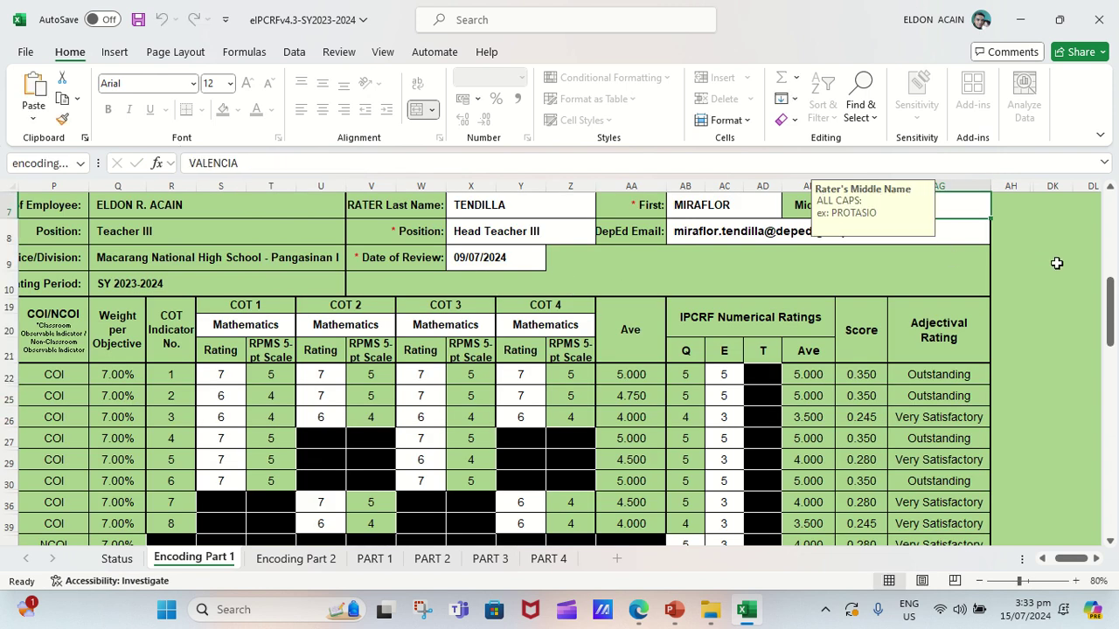
Retry Finalize Part 1 and dismiss the repeated yellow-highlight warning.
{"action": "left_click_drag", "start_coordinate": [1112, 300], "coordinate": [1113, 421]}
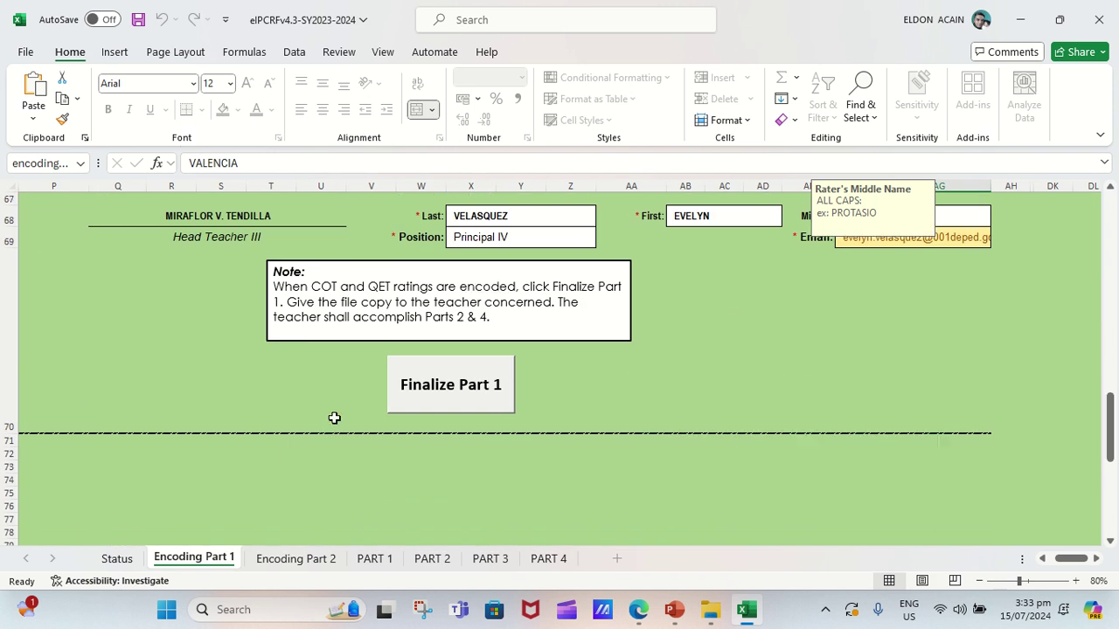
{"action": "left_click", "coordinate": [443, 384]}
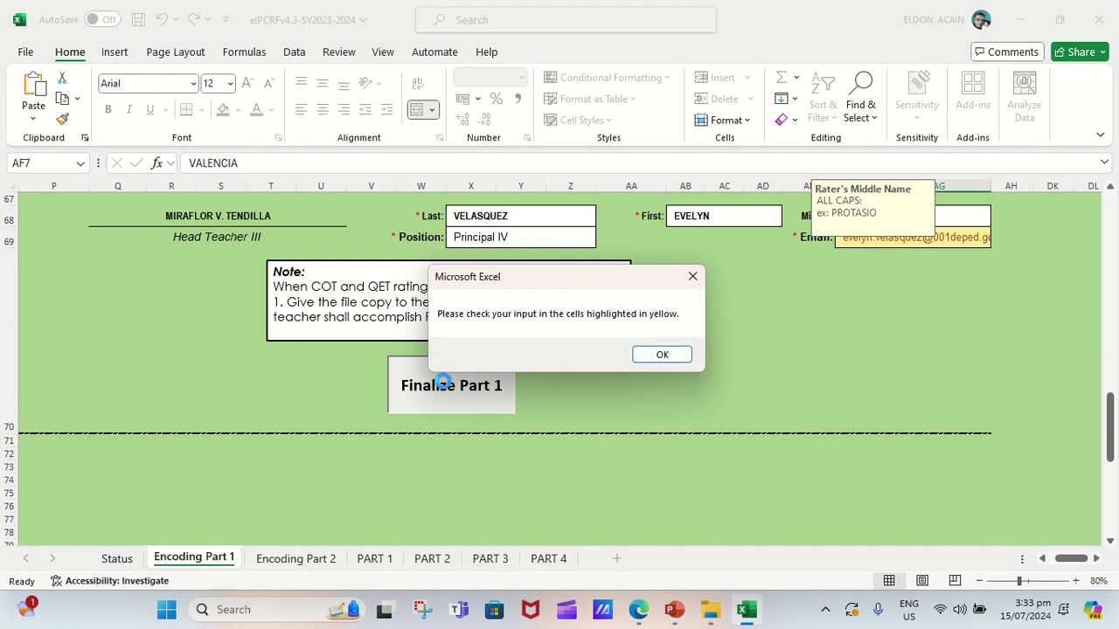
{"action": "left_click", "coordinate": [661, 354]}
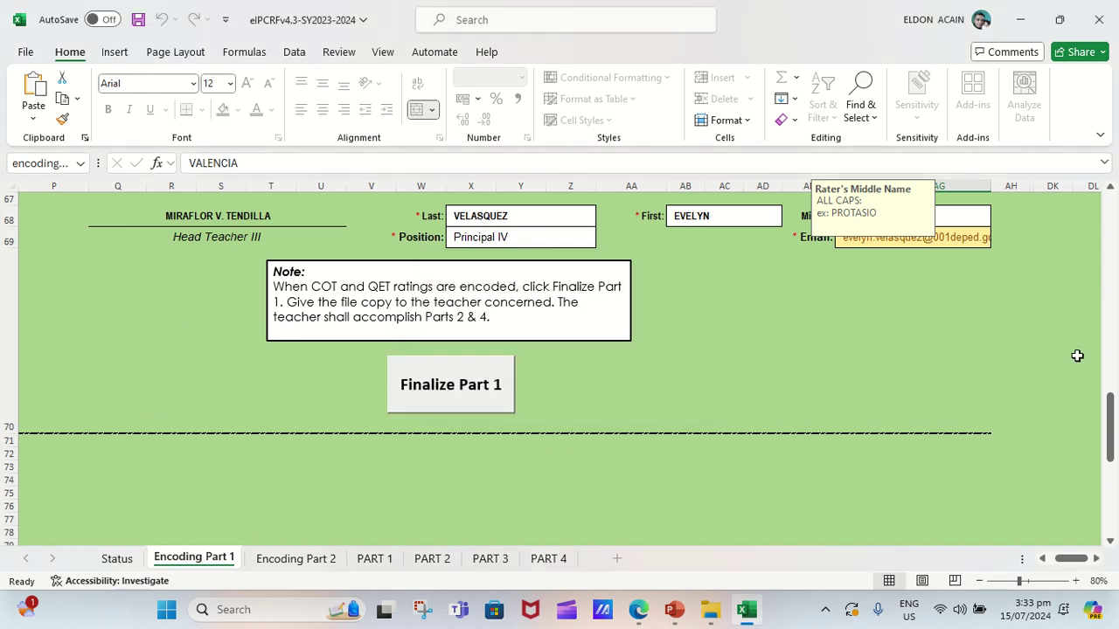
{"action": "left_click_drag", "start_coordinate": [1111, 402], "coordinate": [1113, 262]}
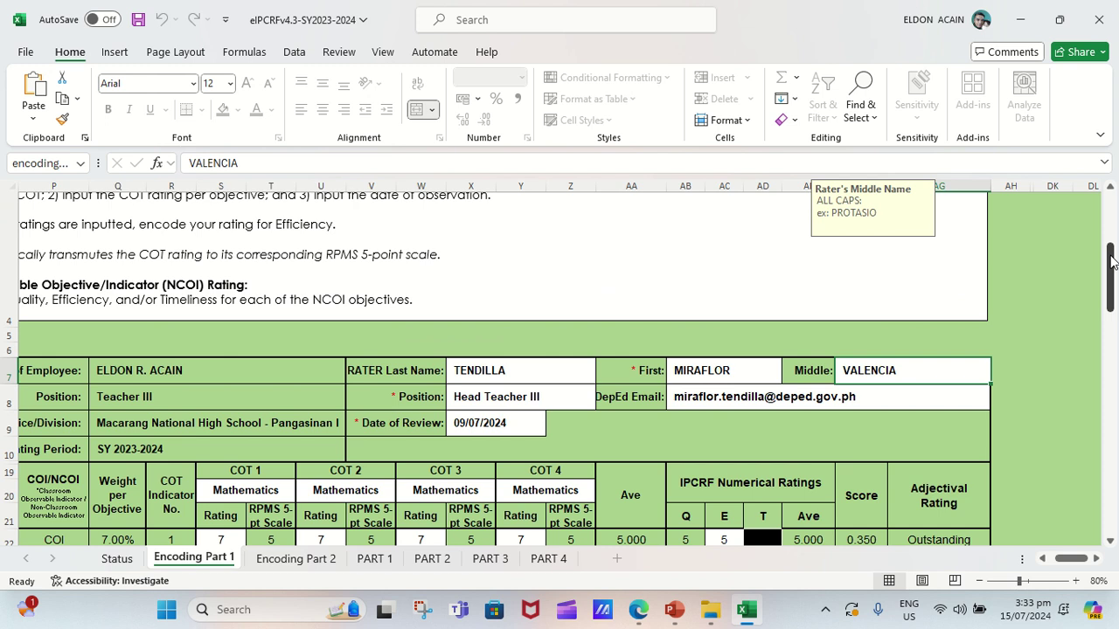
{"action": "left_click_drag", "start_coordinate": [1113, 262], "coordinate": [1112, 374]}
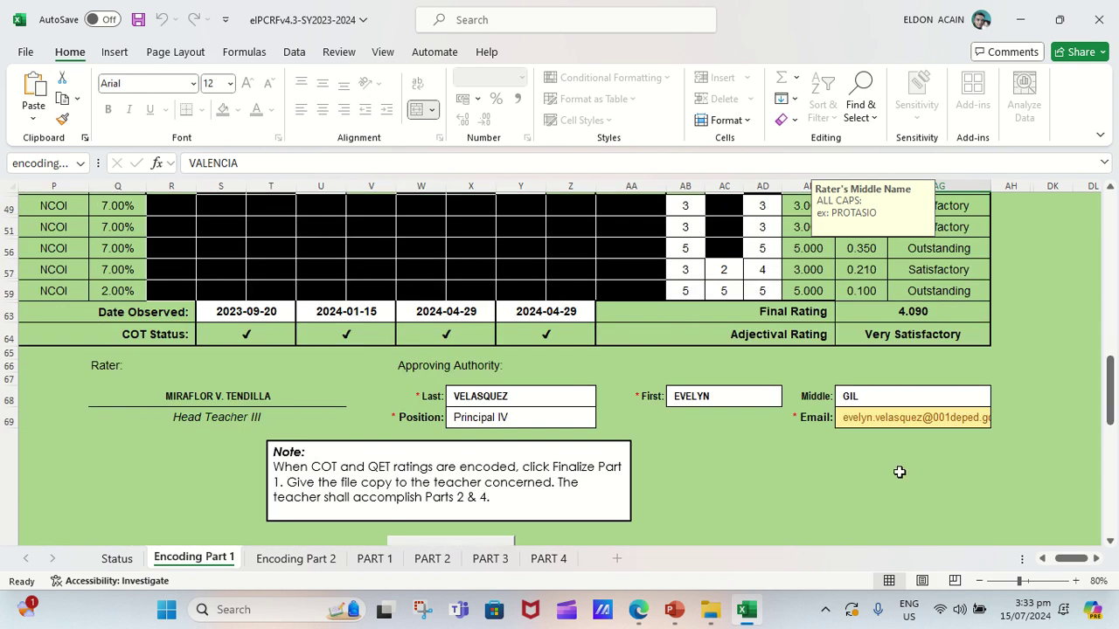
{"action": "left_click", "coordinate": [914, 402]}
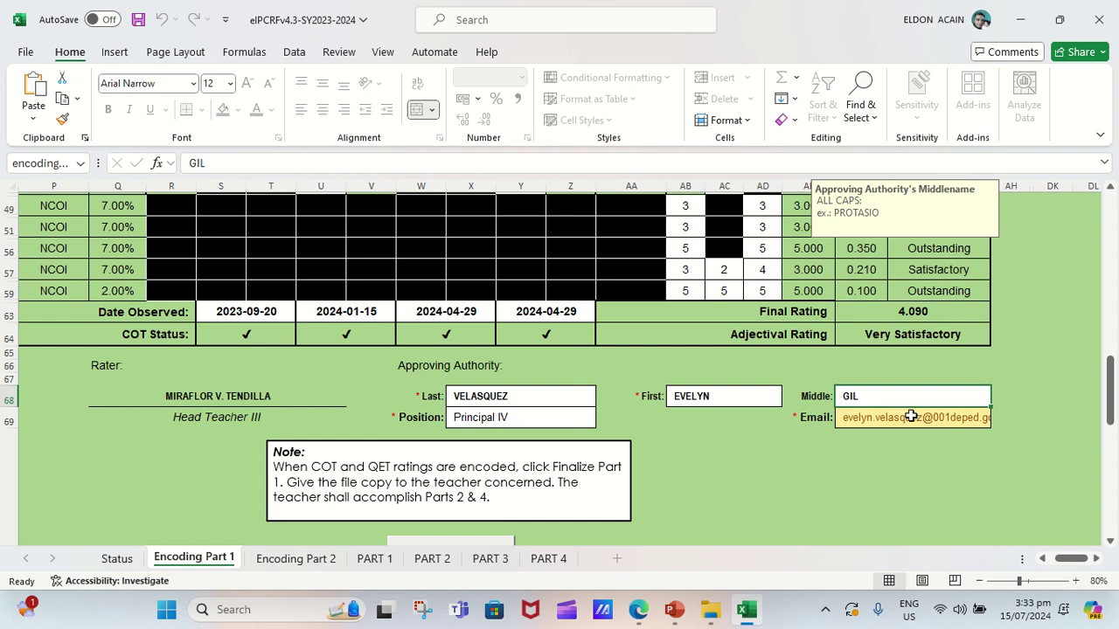
{"action": "left_click", "coordinate": [911, 417]}
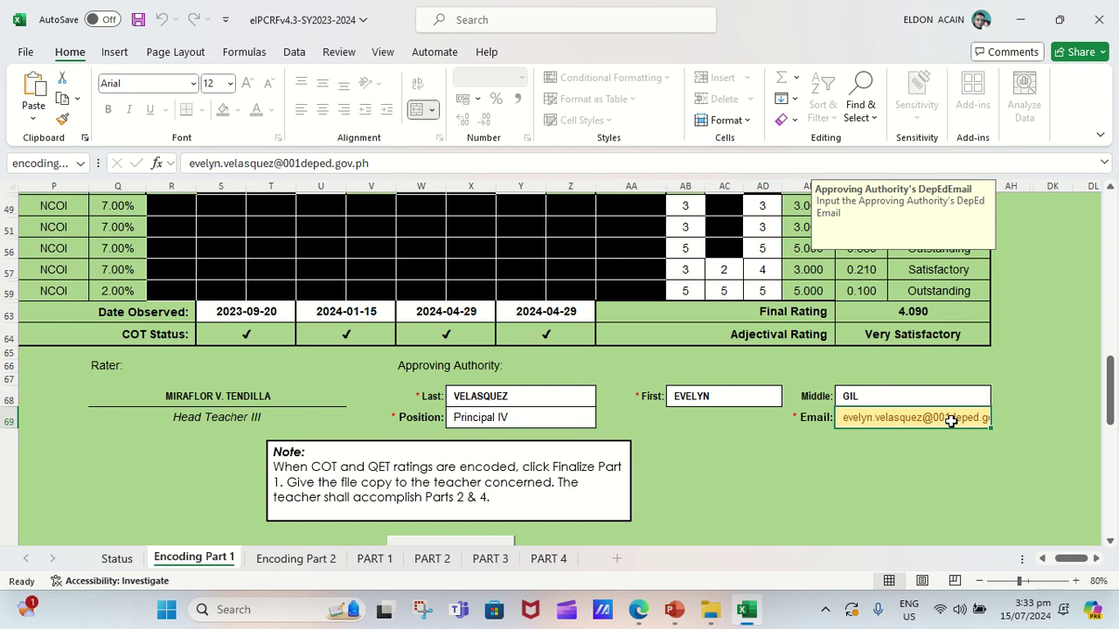
{"action": "left_click", "coordinate": [300, 163]}
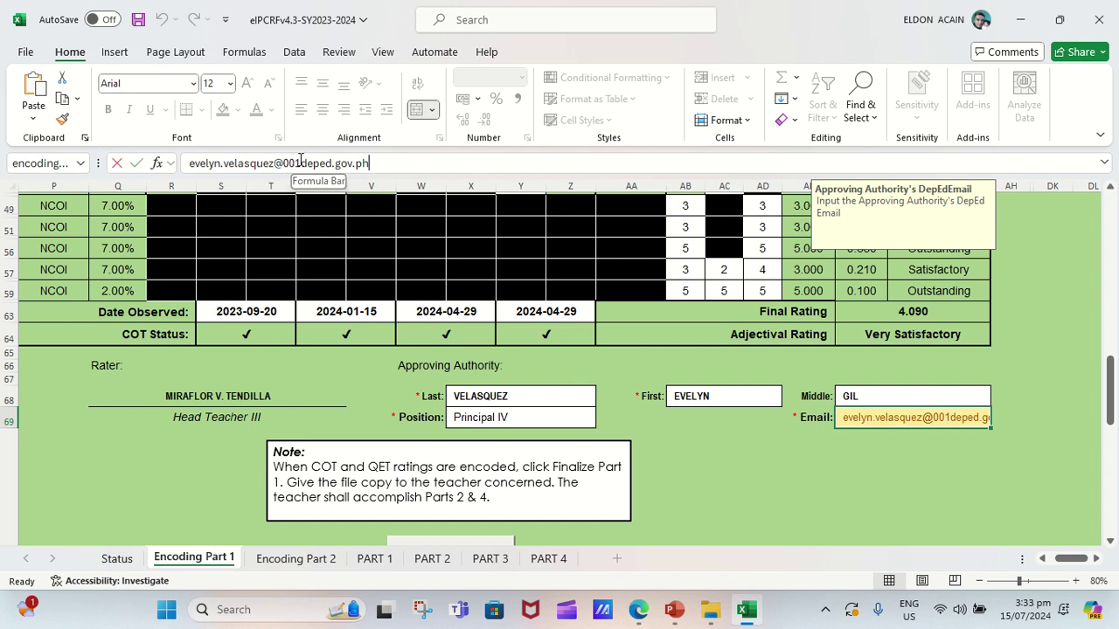
{"action": "key", "text": "BackSpace"}
{"action": "key", "text": "BackSpace"}
{"action": "key", "text": "BackSpace"}
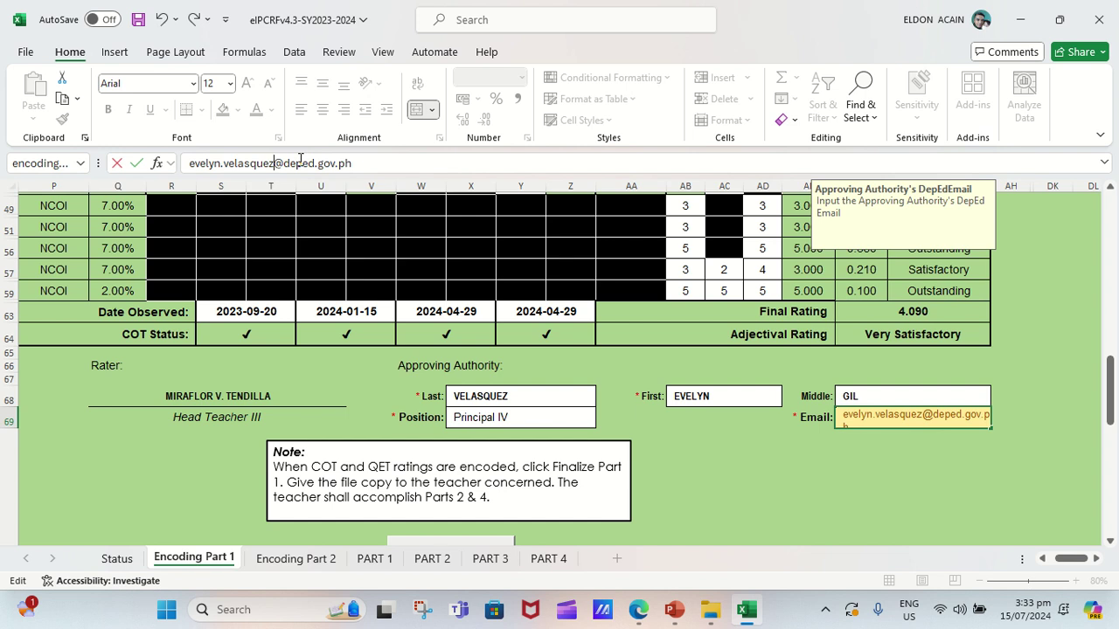
{"action": "type", "text": "001"}
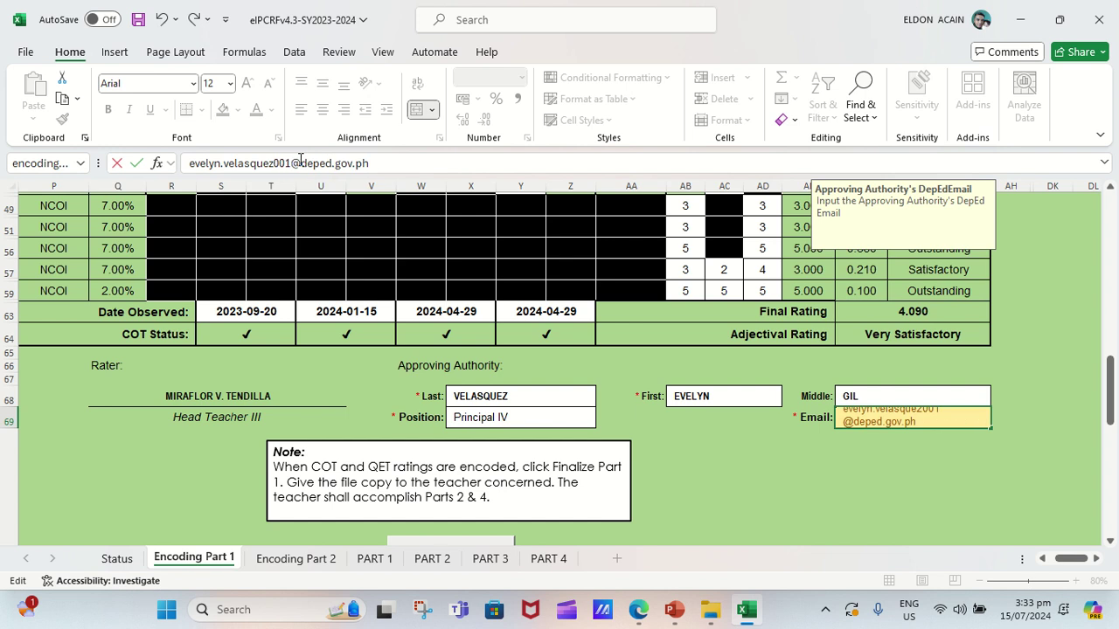
{"action": "key", "text": "Return"}
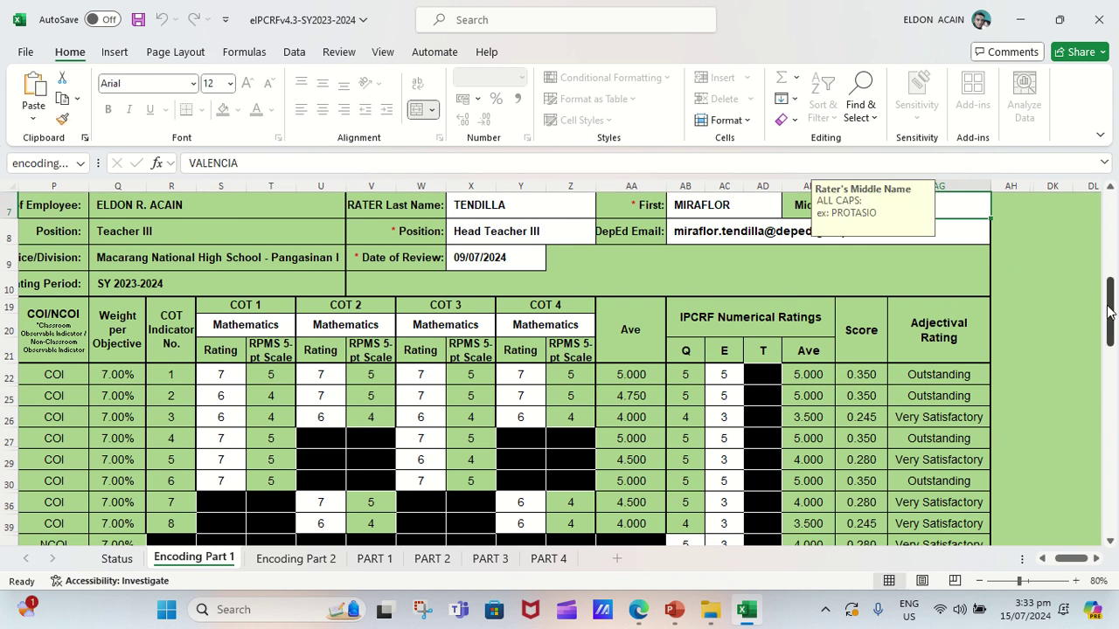
Finalize Part 1 and lock the workbook with the rater's password.
{"action": "left_click_drag", "start_coordinate": [1111, 306], "coordinate": [1115, 406]}
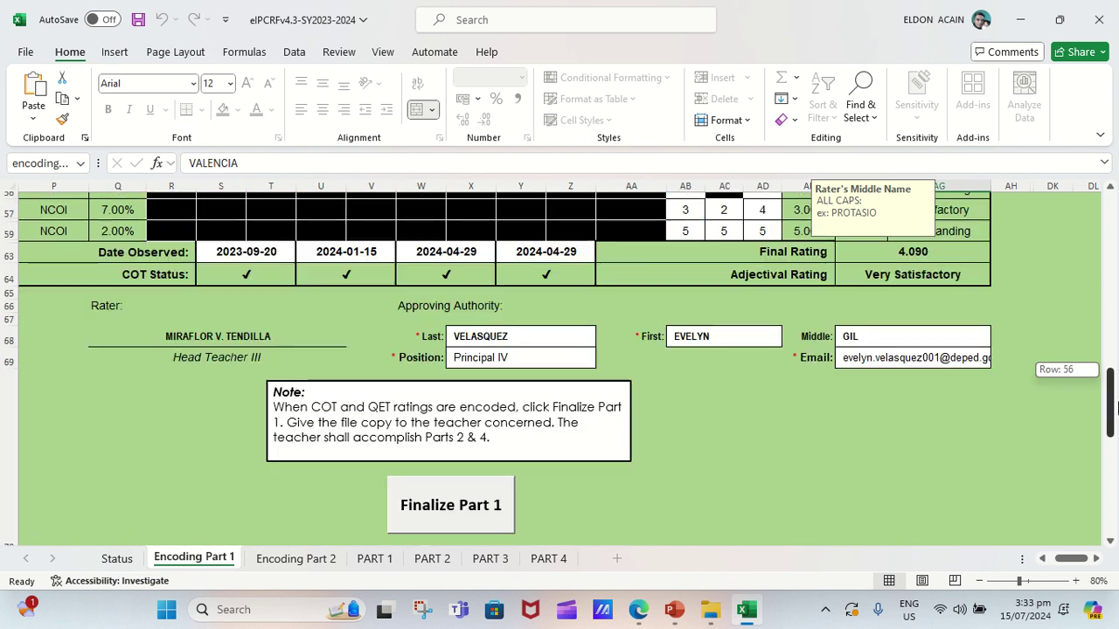
{"action": "left_click", "coordinate": [450, 499]}
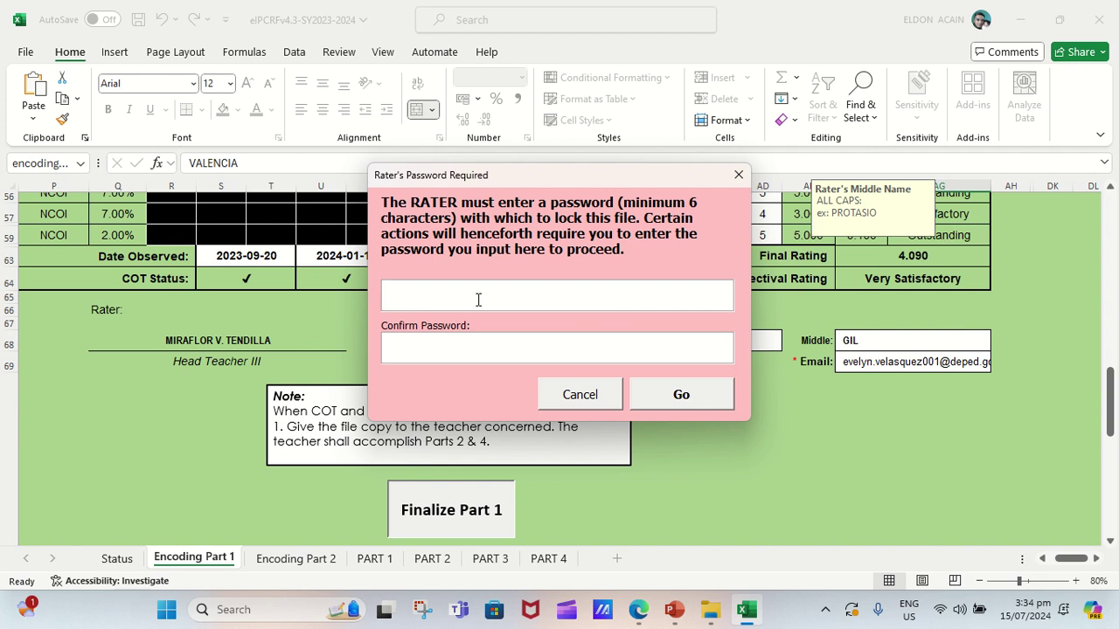
{"action": "type", "text": "*********"}
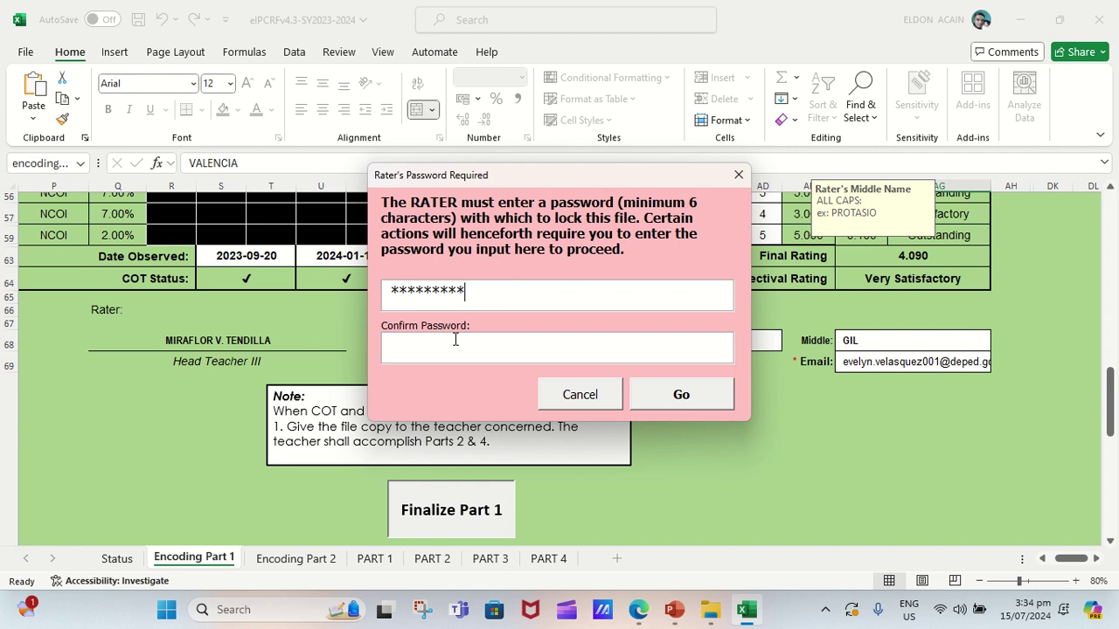
{"action": "type", "text": "*********"}
{"action": "left_click", "coordinate": [696, 399]}
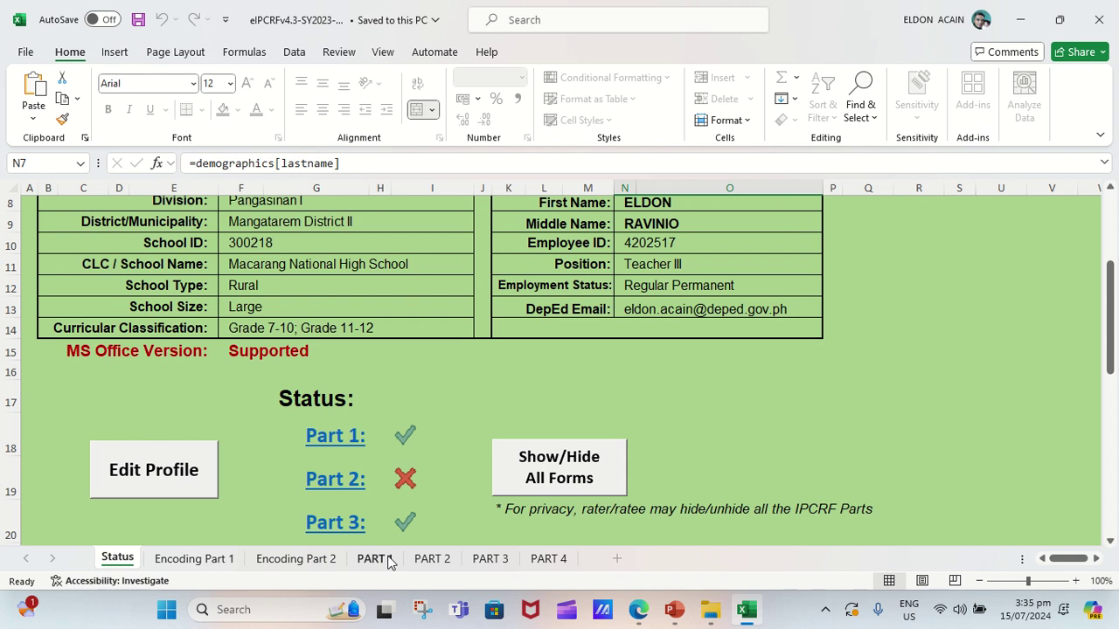
Look over the PART 1, PART 2 and PART 3 forms, then go to Encoding Part 2.
{"action": "left_click", "coordinate": [374, 558]}
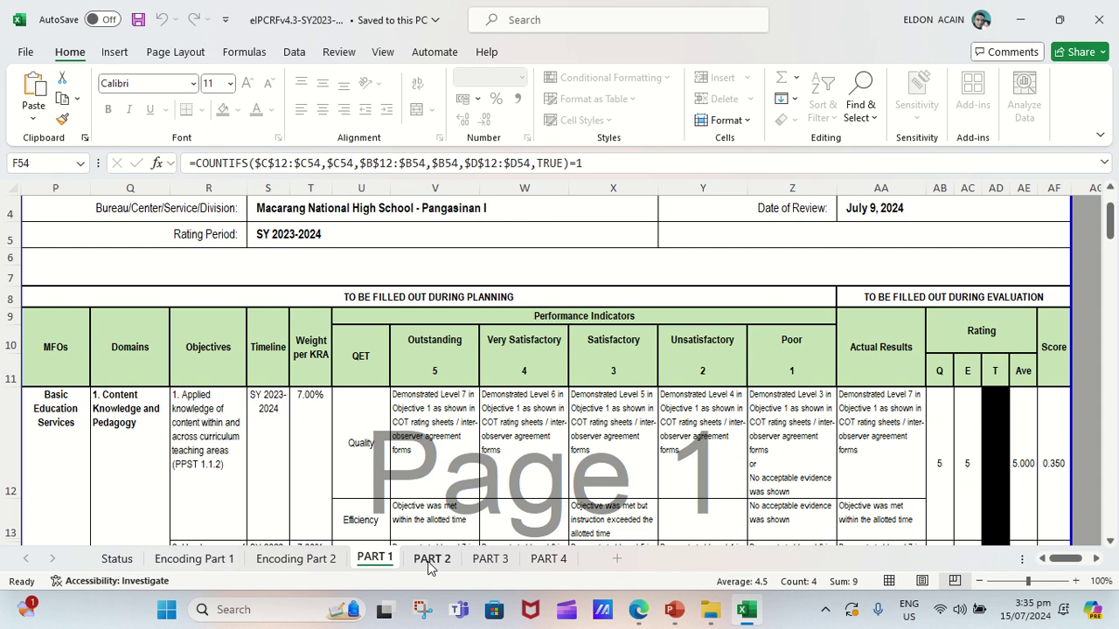
{"action": "left_click", "coordinate": [429, 560]}
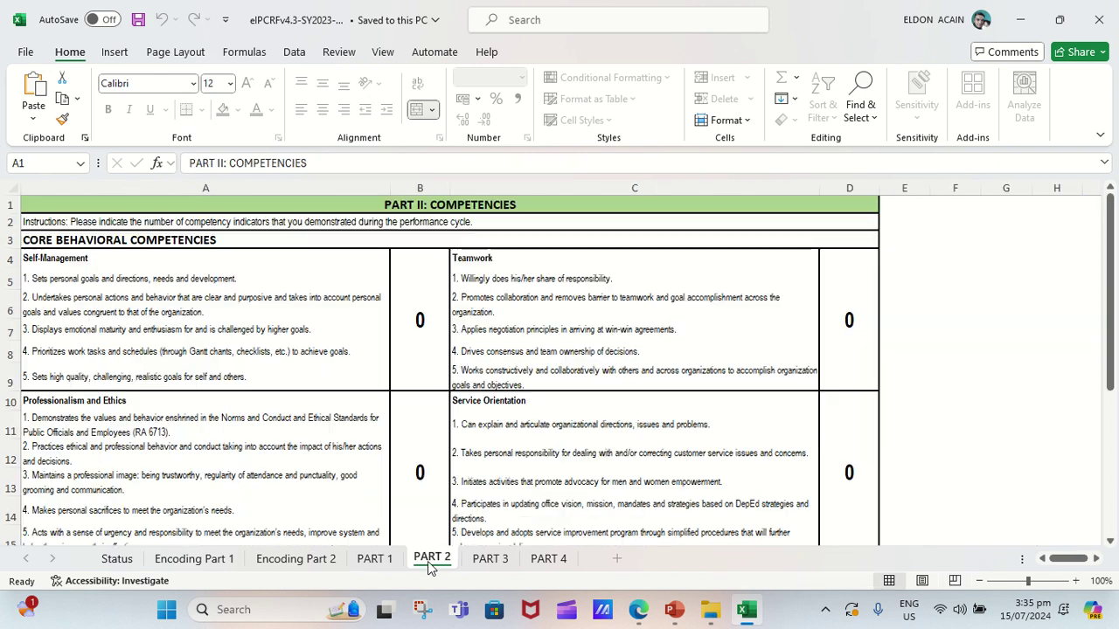
{"action": "key", "text": "ctrl+Page_Down"}
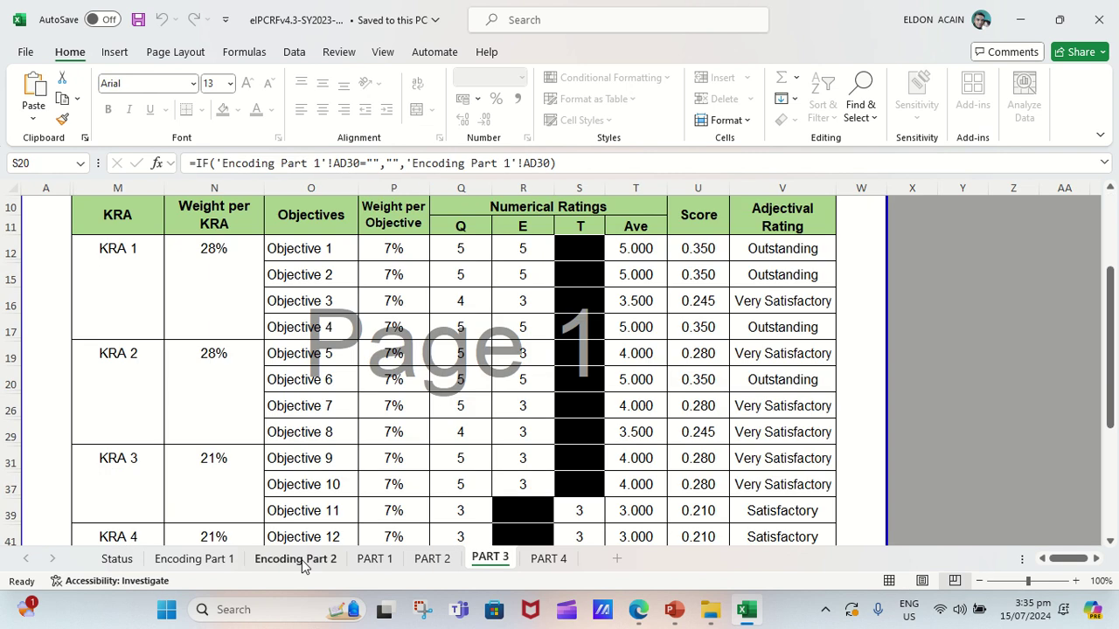
{"action": "left_click", "coordinate": [297, 559]}
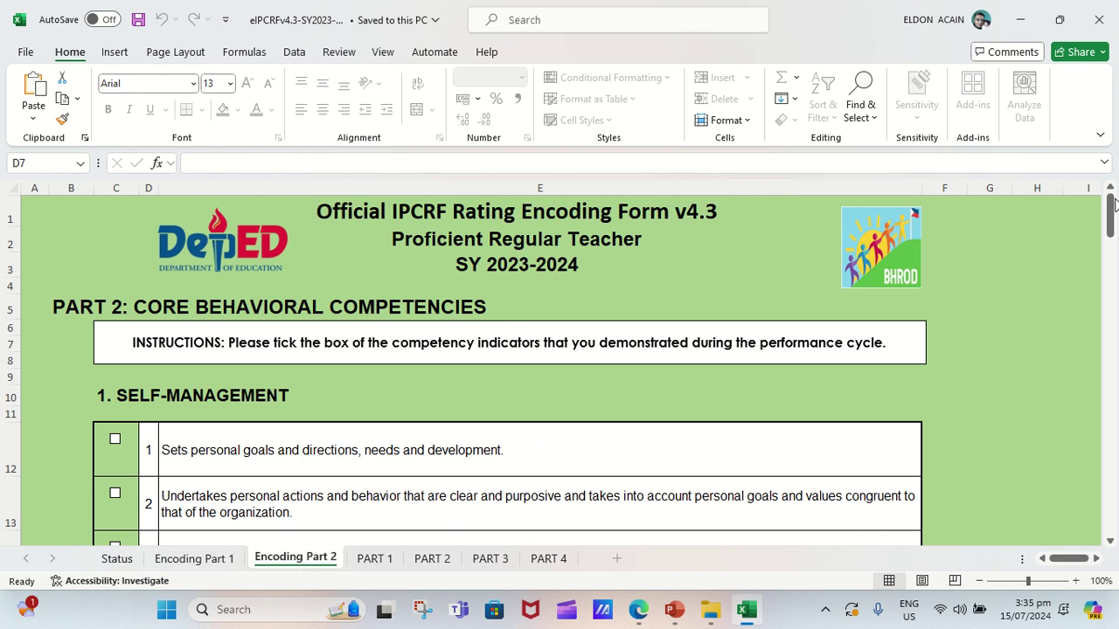
Tick Results Focus indicators 1 and 4 on the Encoding Part 2 checklist.
{"action": "left_click_drag", "start_coordinate": [1114, 204], "coordinate": [1113, 332]}
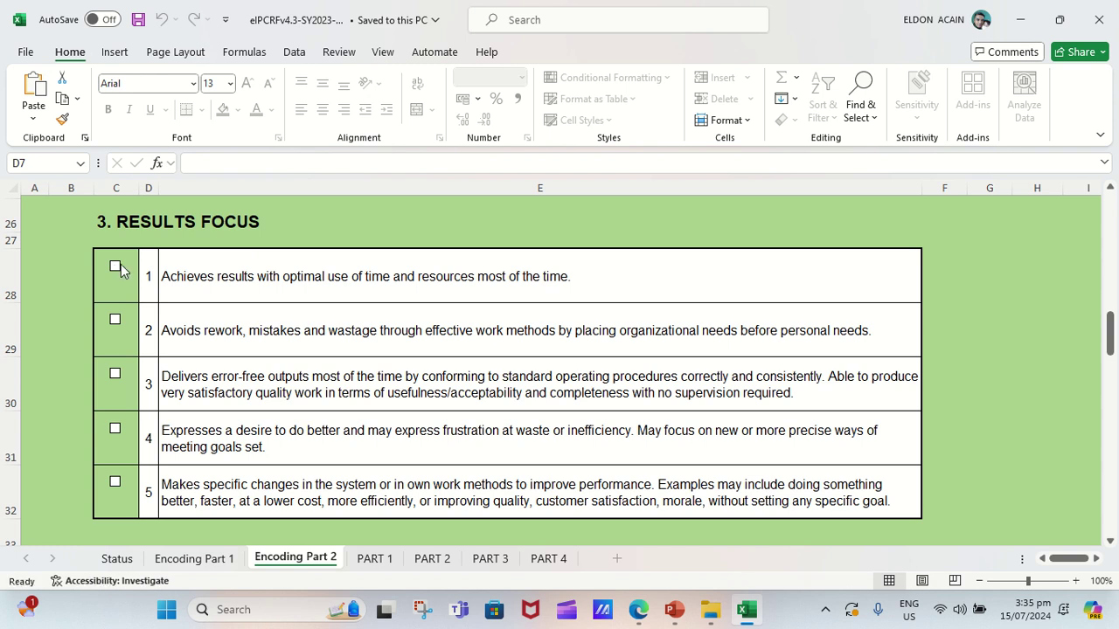
{"action": "left_click", "coordinate": [118, 268]}
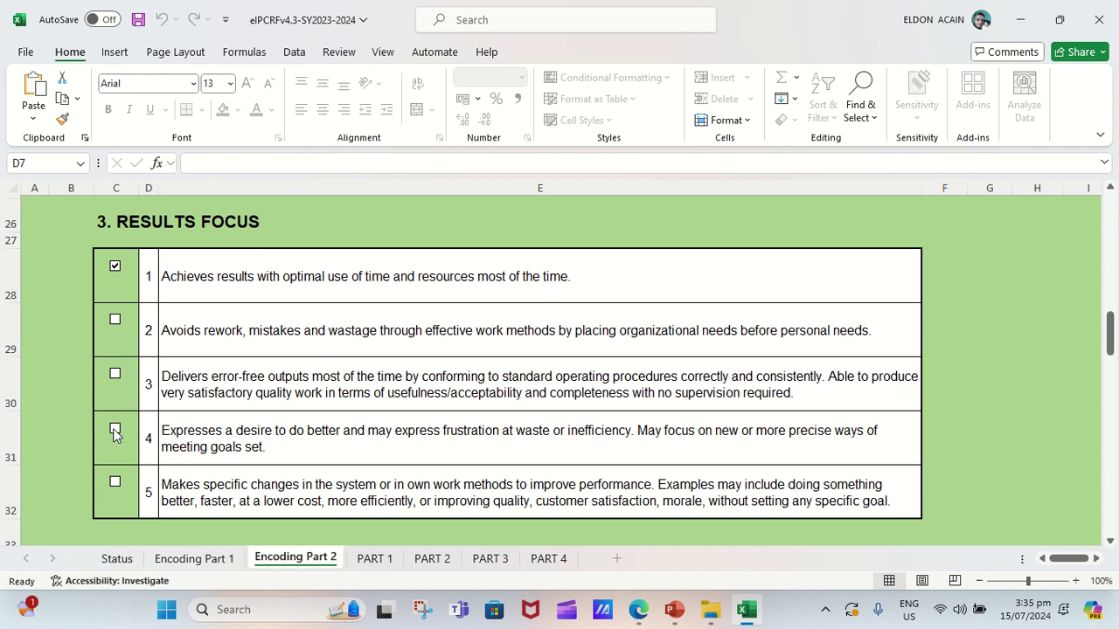
{"action": "left_click", "coordinate": [115, 431]}
Tick the demonstrated Teamwork indicators, including the one on driving consensus.
{"action": "left_click_drag", "start_coordinate": [1113, 325], "coordinate": [1114, 367]}
{"action": "scroll", "coordinate": [129, 363], "scroll_direction": "down", "scroll_amount": 2}
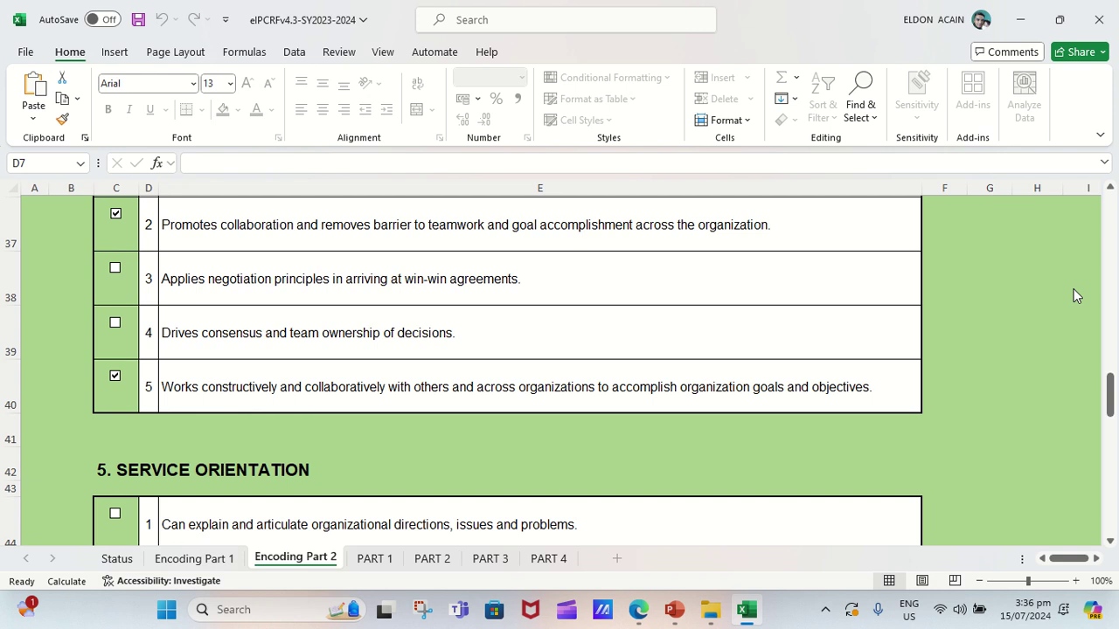
{"action": "left_click", "coordinate": [115, 323]}
{"action": "scroll", "coordinate": [112, 272], "scroll_direction": "up", "scroll_amount": 2}
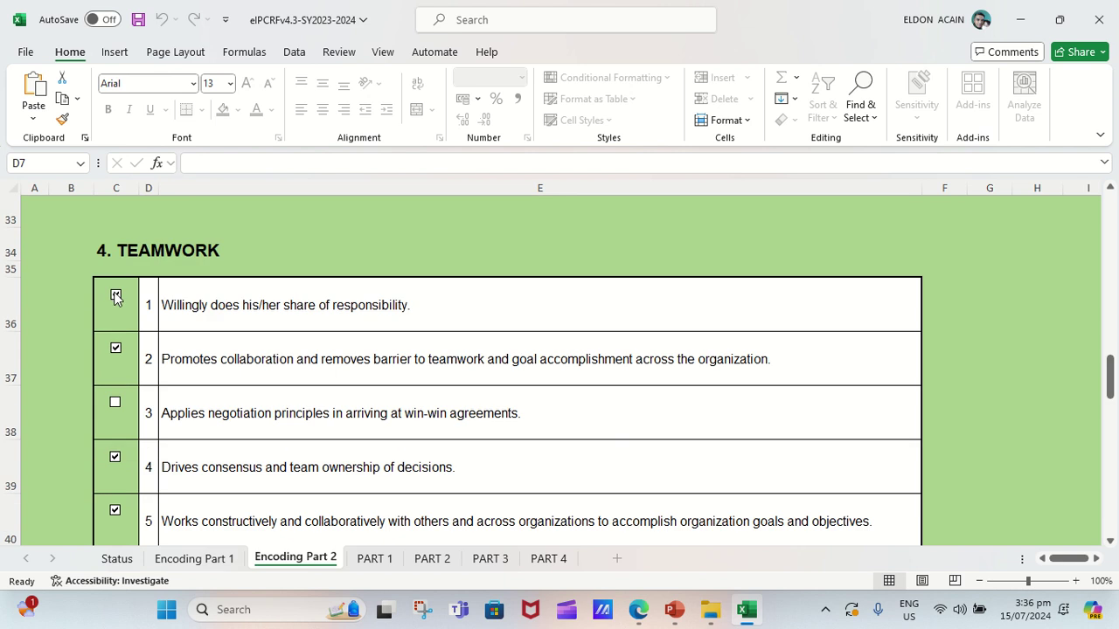
{"action": "left_click", "coordinate": [114, 406]}
{"action": "scroll", "coordinate": [78, 394], "scroll_direction": "down", "scroll_amount": 2}
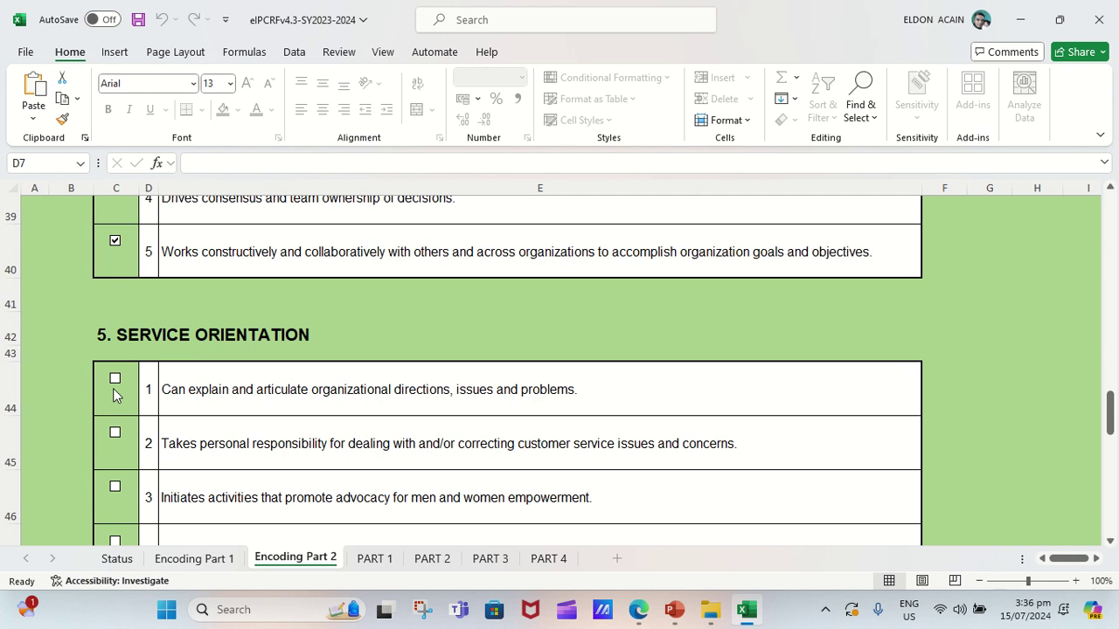
Tick Service Orientation indicators 1, 2 and 3.
{"action": "left_click", "coordinate": [114, 378]}
{"action": "left_click", "coordinate": [115, 433]}
{"action": "left_click", "coordinate": [116, 488]}
Tick Innovation indicators 1 and 3.
{"action": "left_click_drag", "start_coordinate": [1112, 407], "coordinate": [1113, 454]}
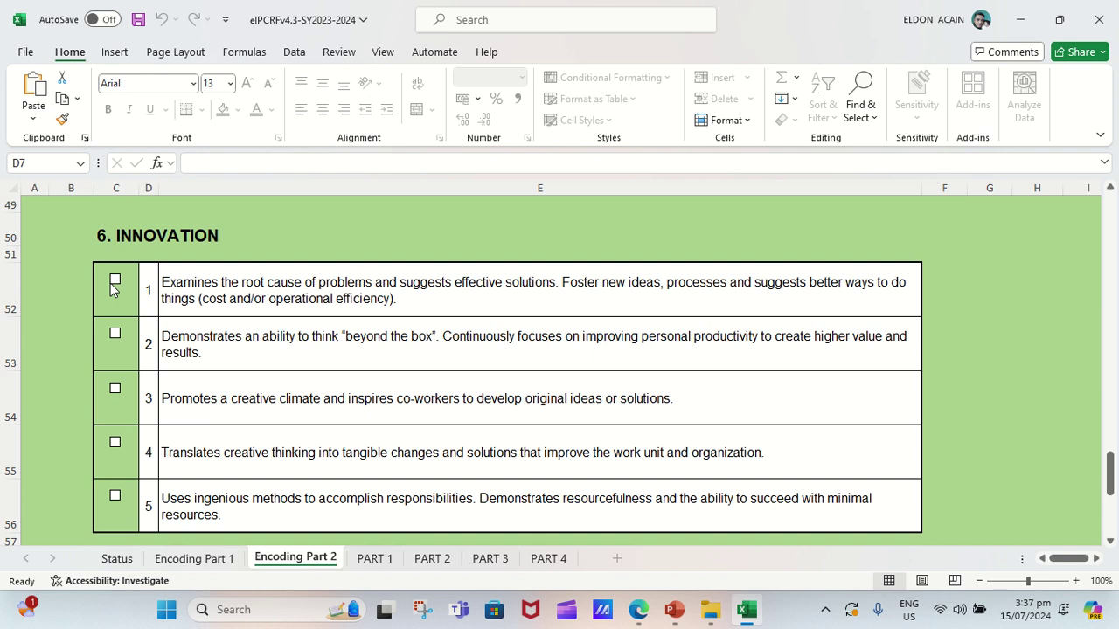
{"action": "left_click", "coordinate": [113, 284]}
{"action": "left_click", "coordinate": [115, 388]}
{"action": "left_click_drag", "start_coordinate": [1112, 478], "coordinate": [1112, 536]}
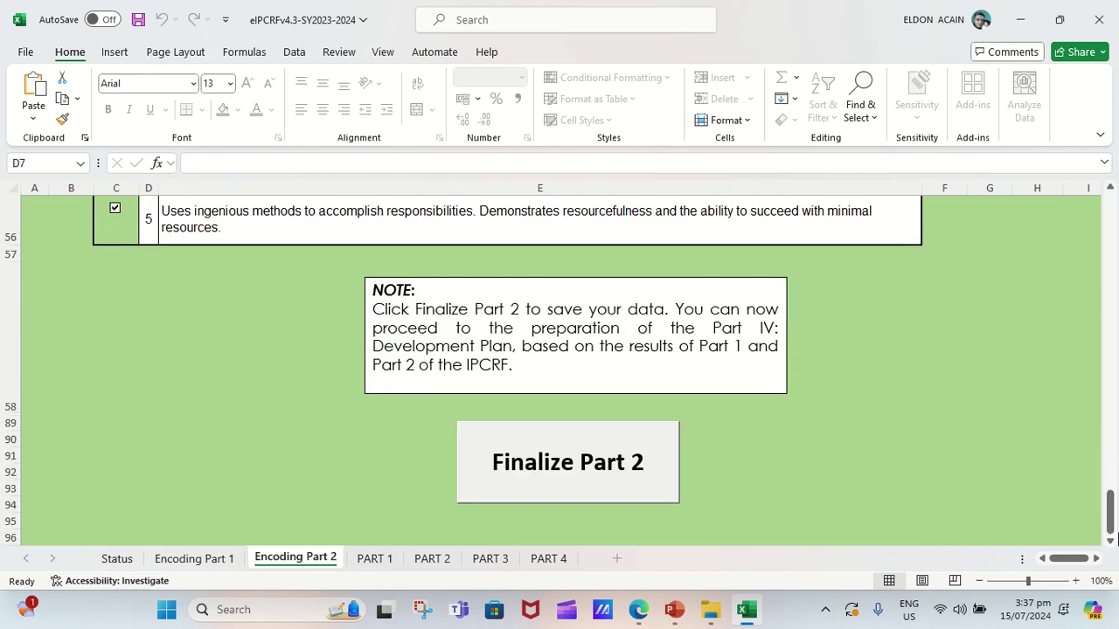
{"action": "left_click", "coordinate": [577, 455]}
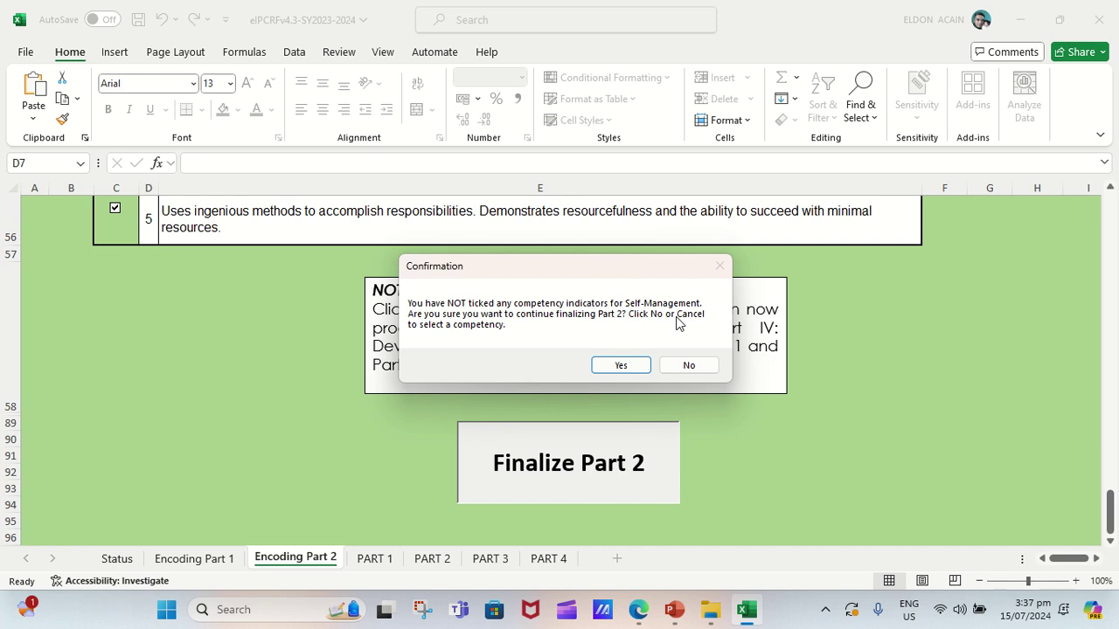
{"action": "left_click", "coordinate": [690, 369]}
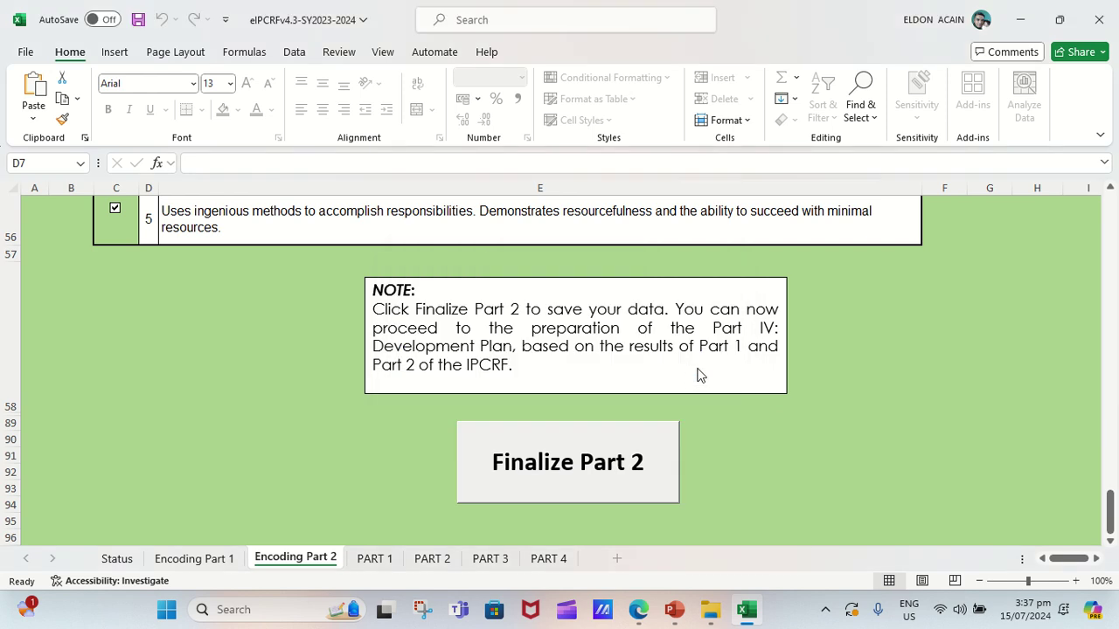
{"action": "left_click_drag", "start_coordinate": [1111, 523], "coordinate": [1110, 234]}
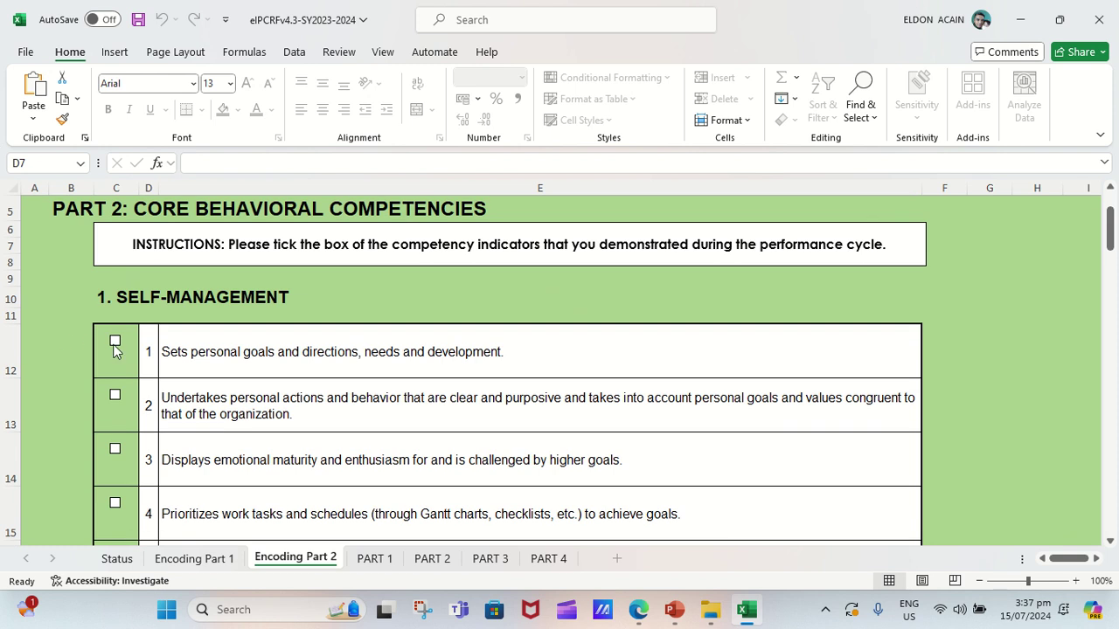
Tick the Self-Management indicators, including items 1, 4 and 5.
{"action": "left_click", "coordinate": [116, 342]}
{"action": "left_click", "coordinate": [116, 450]}
{"action": "left_click", "coordinate": [116, 505]}
{"action": "left_click_drag", "start_coordinate": [1112, 252], "coordinate": [1111, 267]}
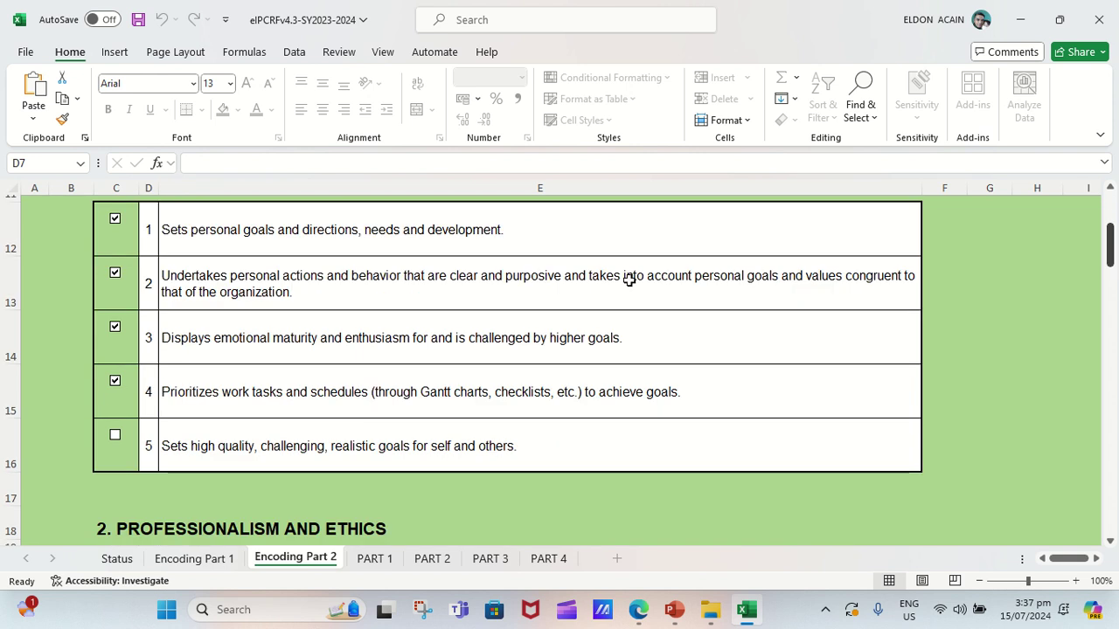
{"action": "left_click", "coordinate": [115, 437]}
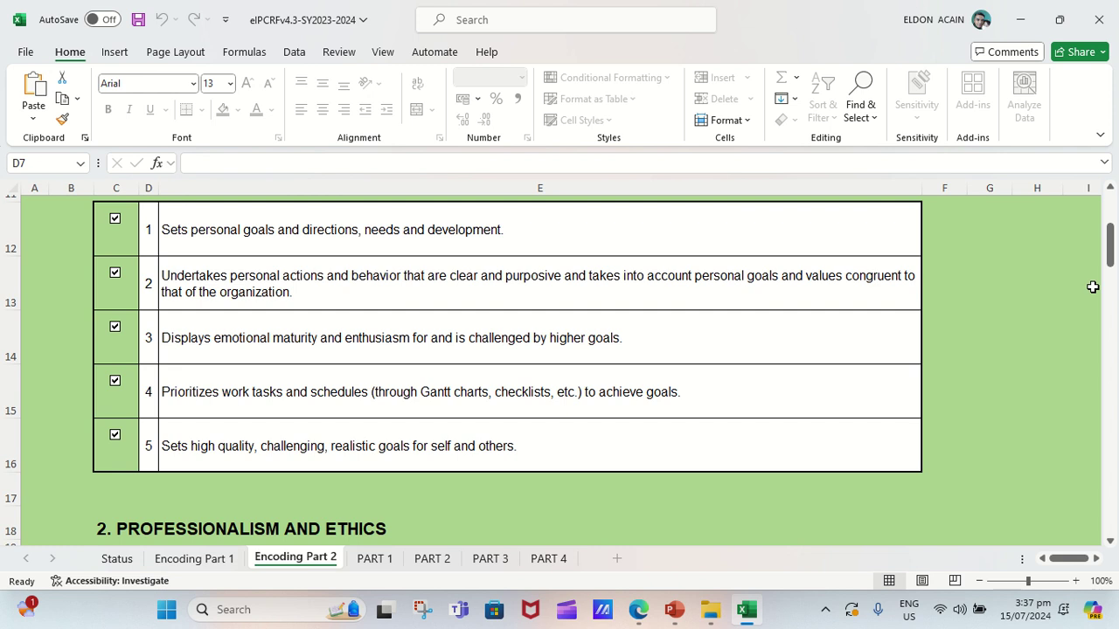
{"action": "left_click_drag", "start_coordinate": [1110, 244], "coordinate": [1112, 302]}
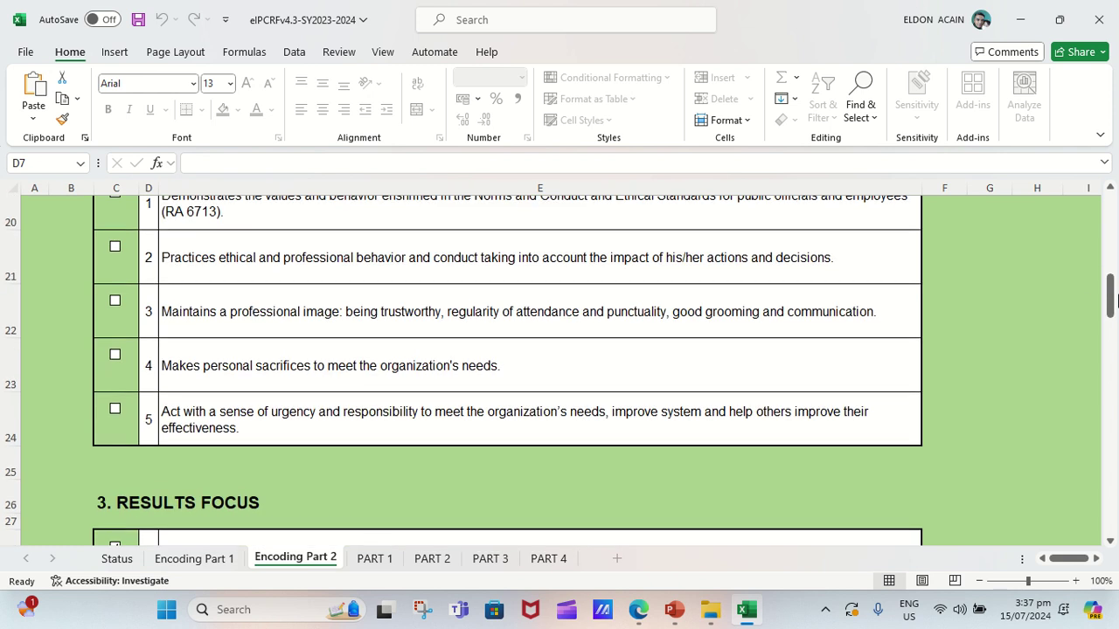
{"action": "left_click_drag", "start_coordinate": [1115, 299], "coordinate": [1115, 276]}
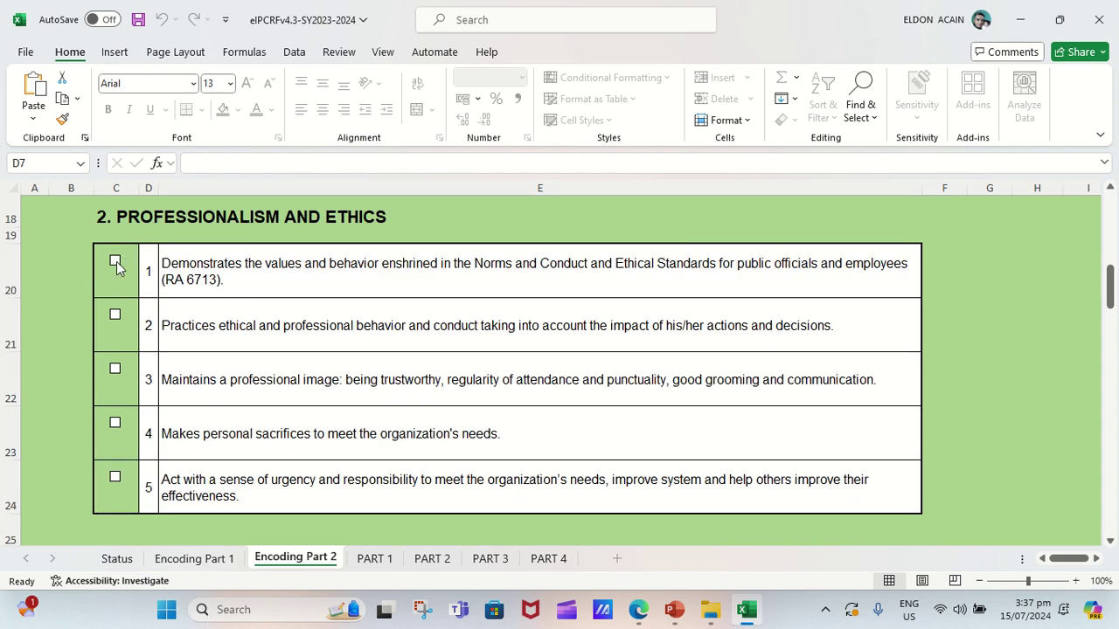
Tick Professionalism and Ethics indicators 1 and 5, down to the Finalize Part 2 button.
{"action": "left_click", "coordinate": [117, 261]}
{"action": "left_click", "coordinate": [114, 476]}
{"action": "left_click_drag", "start_coordinate": [1112, 283], "coordinate": [1111, 361]}
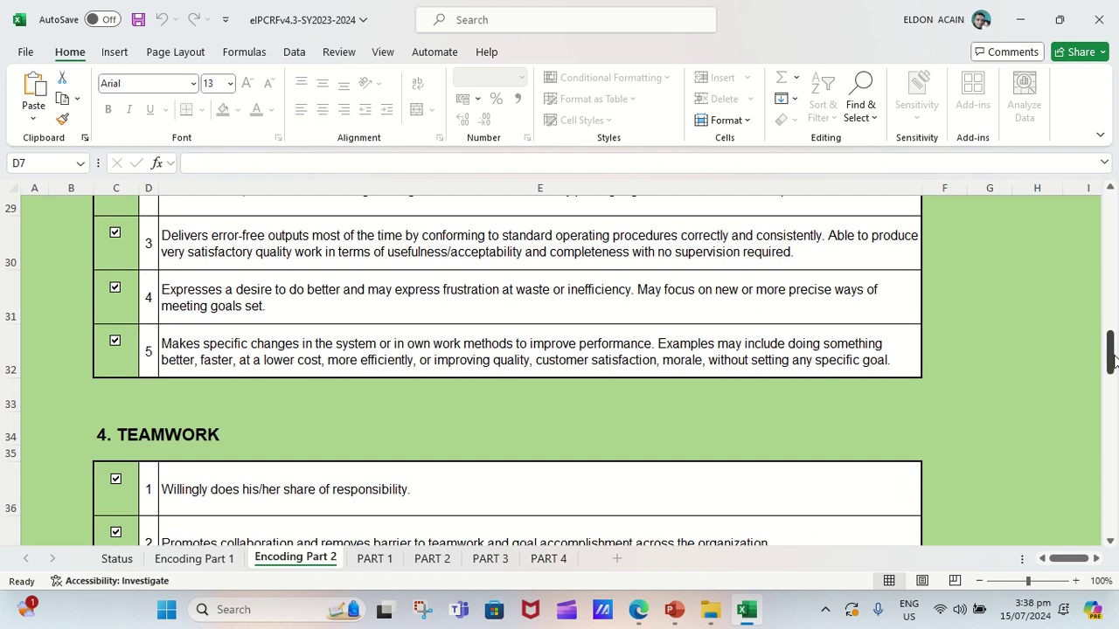
{"action": "left_click_drag", "start_coordinate": [1112, 361], "coordinate": [1111, 508]}
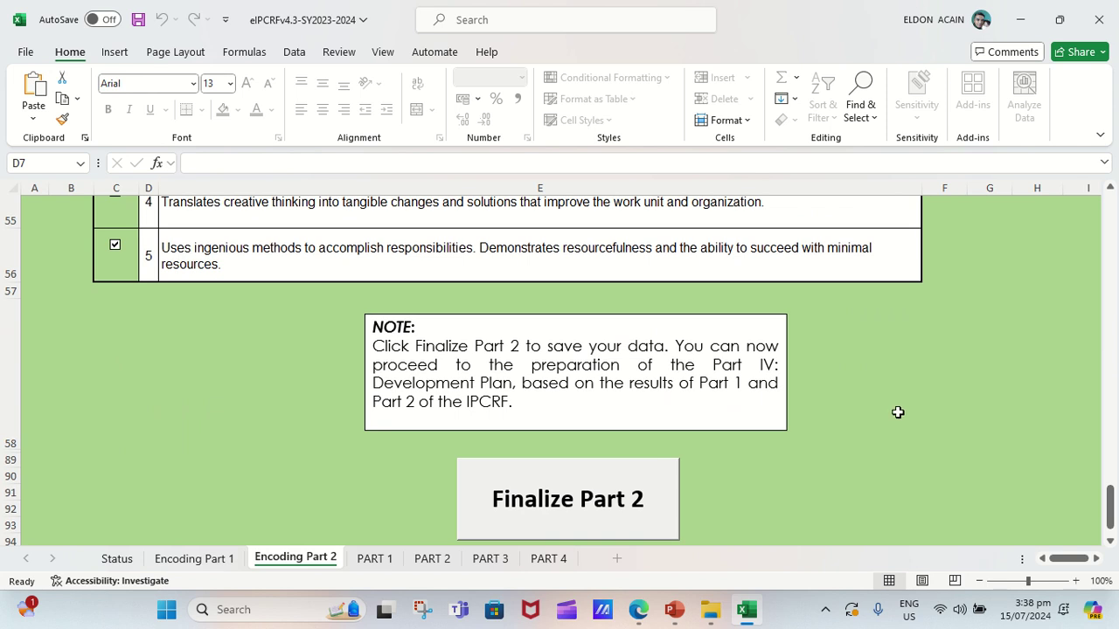
Finalize Part 2 by entering the ratee's password.
{"action": "left_click", "coordinate": [585, 510]}
{"action": "type", "text": "*"}
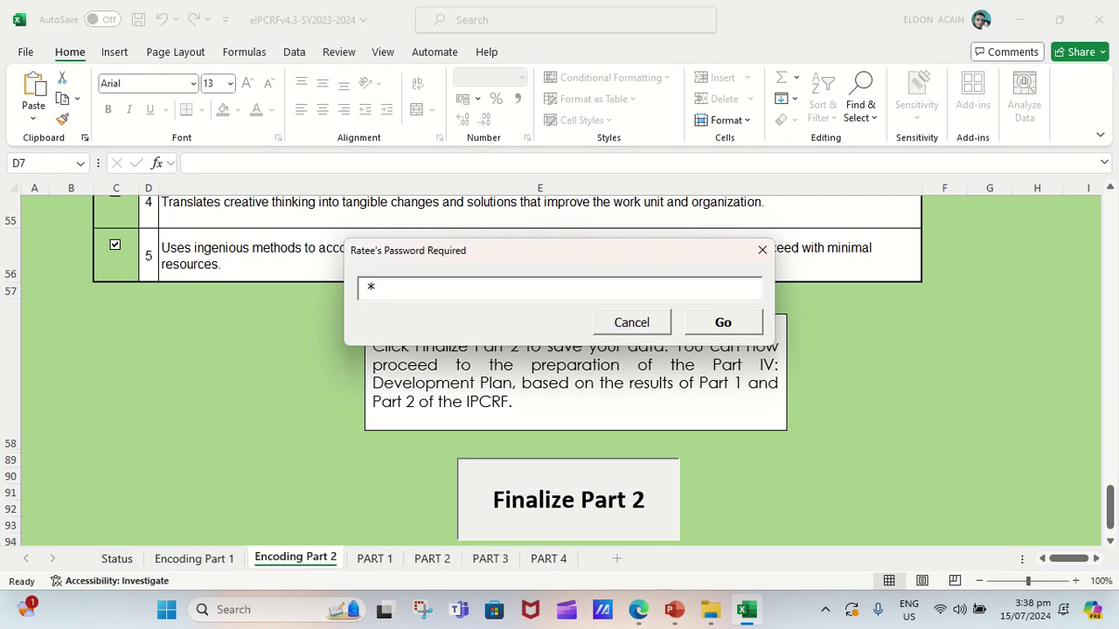
{"action": "type", "text": "*"}
{"action": "key", "text": "BackSpace"}
{"action": "key", "text": "BackSpace"}
{"action": "type", "text": "*********"}
{"action": "left_click", "coordinate": [745, 324]}
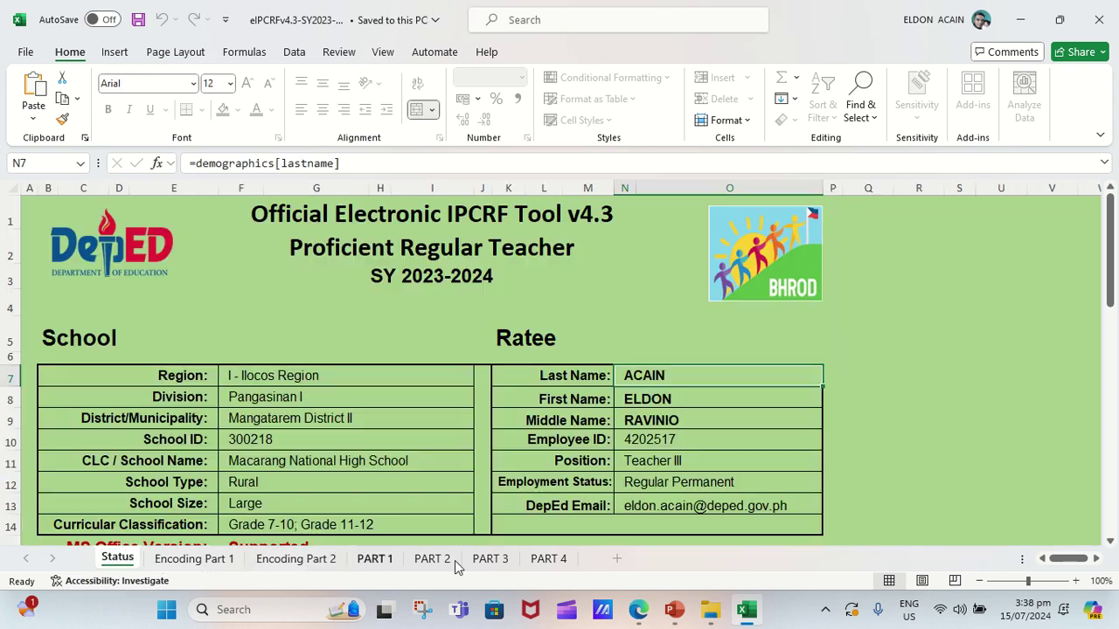
Review the PART 2 competencies and PART 3 ratings summaries.
{"action": "left_click", "coordinate": [441, 559]}
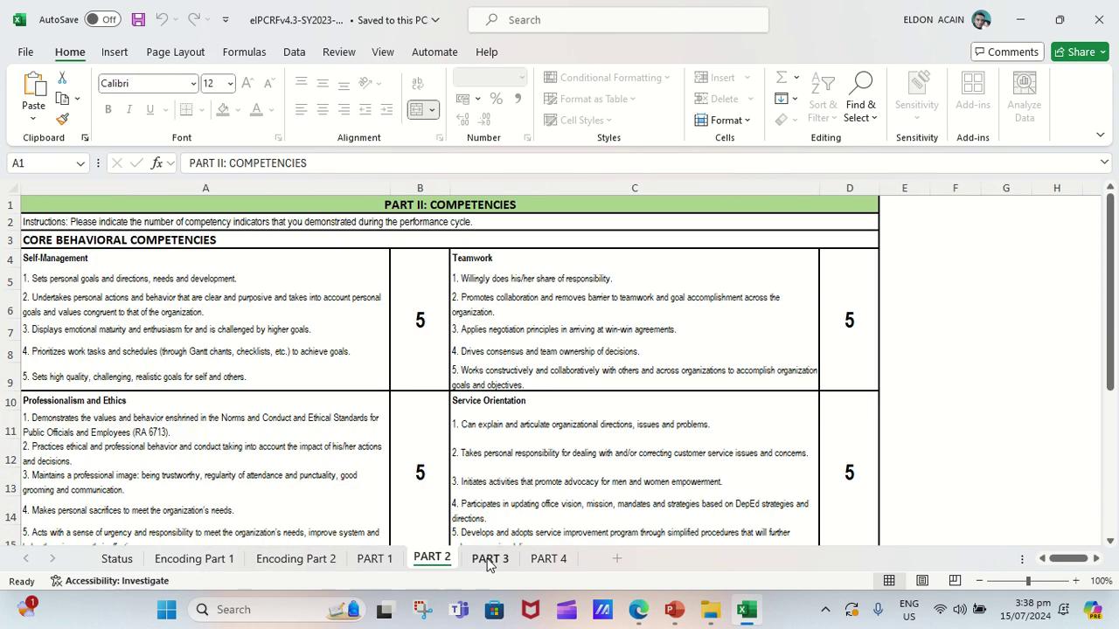
{"action": "left_click", "coordinate": [489, 560]}
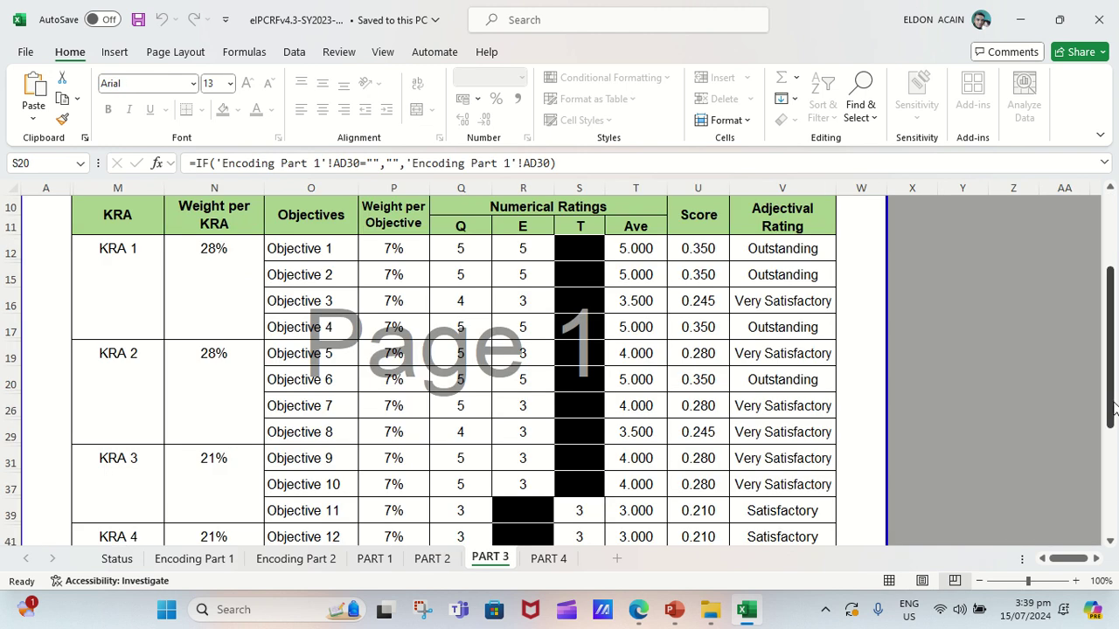
{"action": "left_click_drag", "start_coordinate": [1114, 409], "coordinate": [1115, 597]}
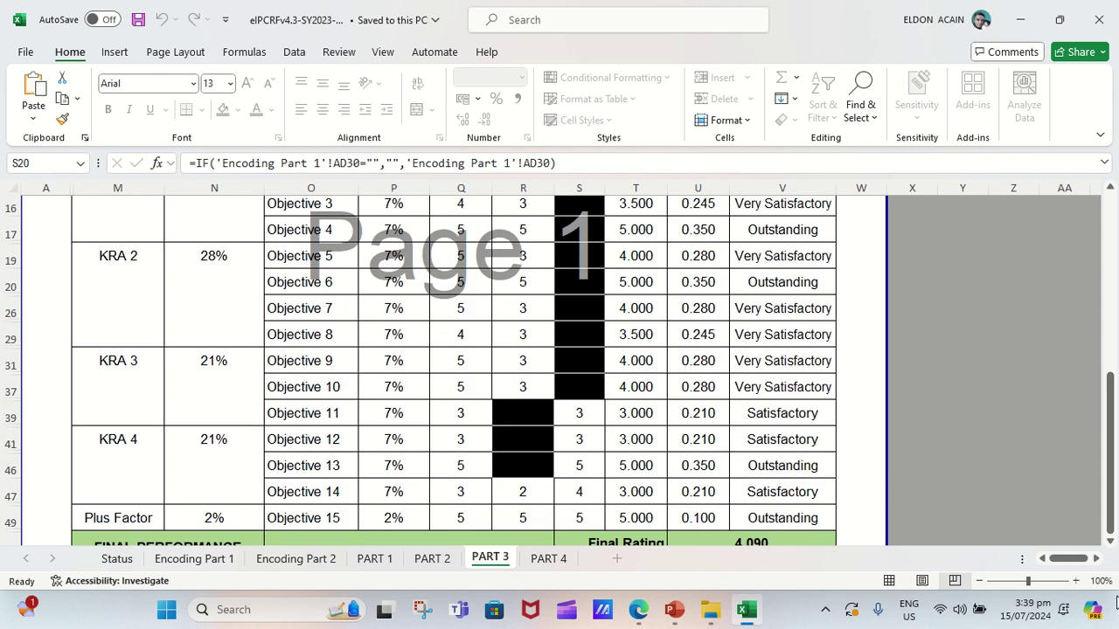
Go to the PART 4 Development Plans sheet and select Learning Objectives cell C7.
{"action": "left_click", "coordinate": [549, 559]}
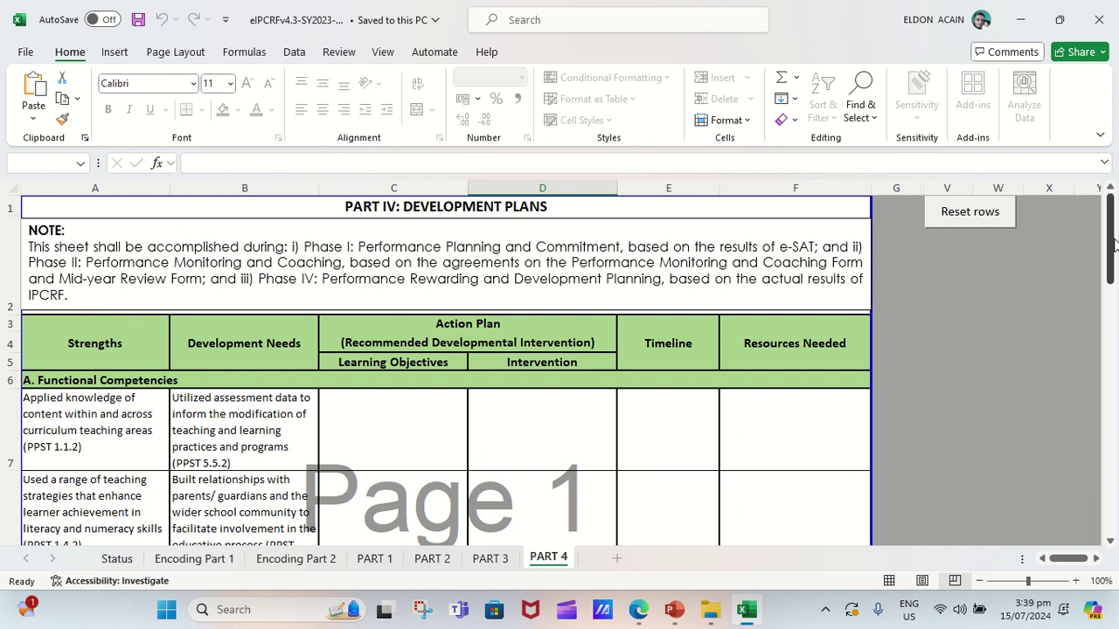
{"action": "left_click_drag", "start_coordinate": [1114, 244], "coordinate": [1115, 286]}
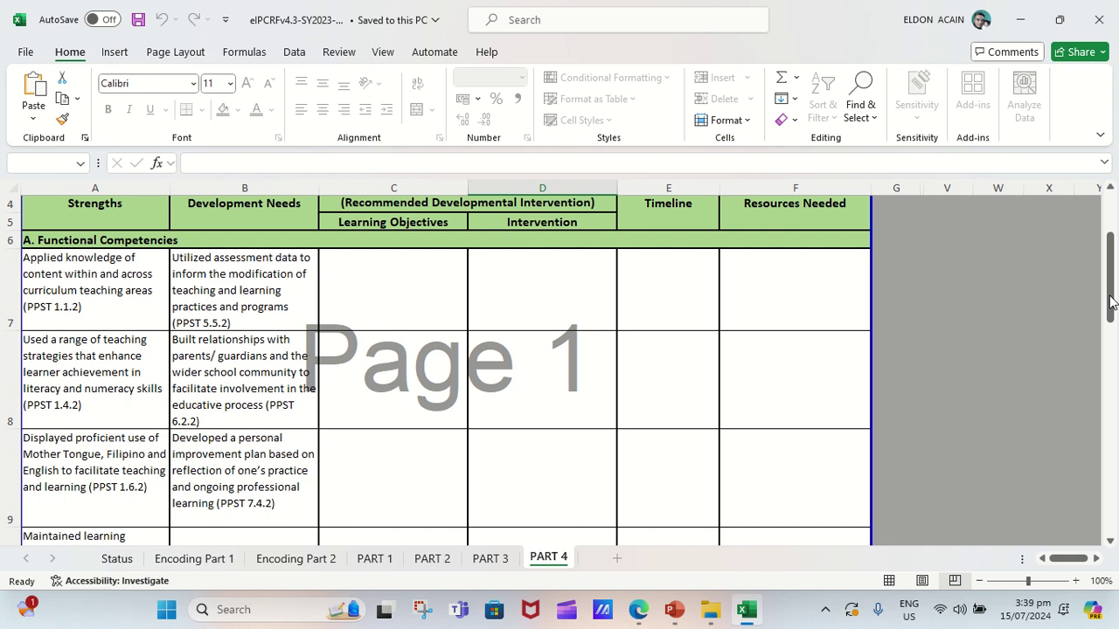
{"action": "left_click_drag", "start_coordinate": [1108, 290], "coordinate": [1110, 205]}
{"action": "left_click", "coordinate": [416, 408]}
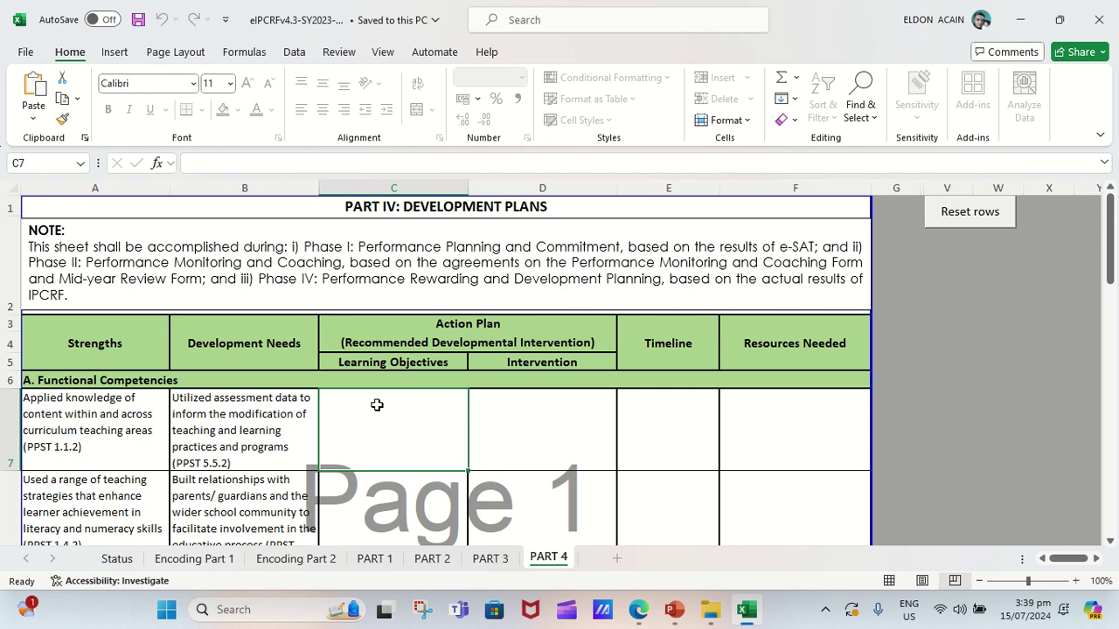
Type 11 in cell C7 to begin the first Learning Objectives entry.
{"action": "type", "text": "11."}
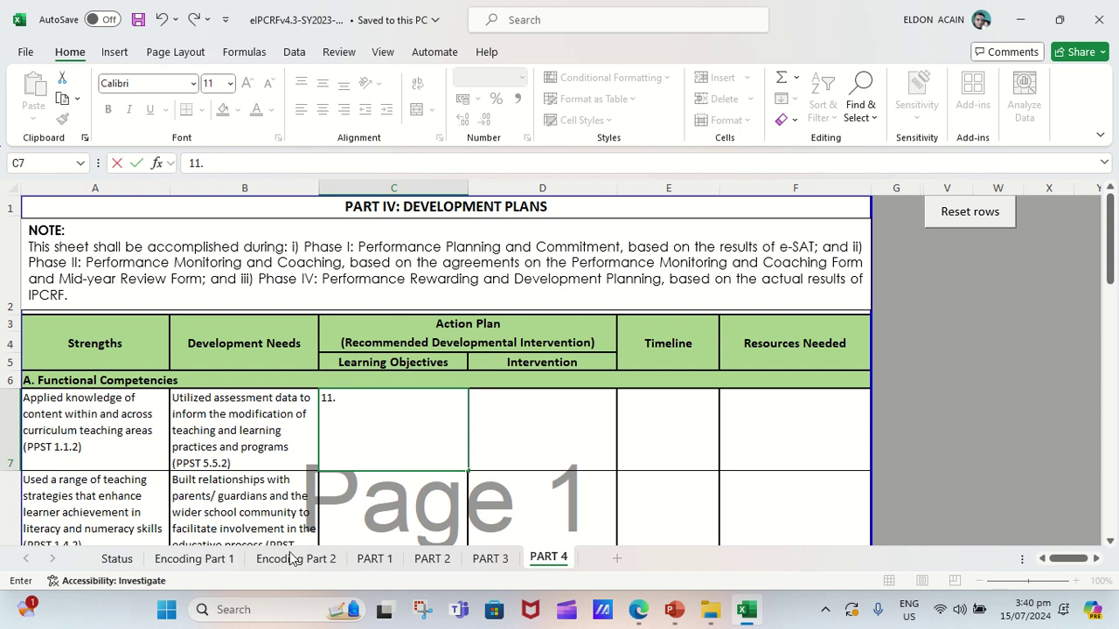
Switch to PART 1 and back to PART 4, leaving 11 committed in C7.
{"action": "left_click", "coordinate": [373, 563]}
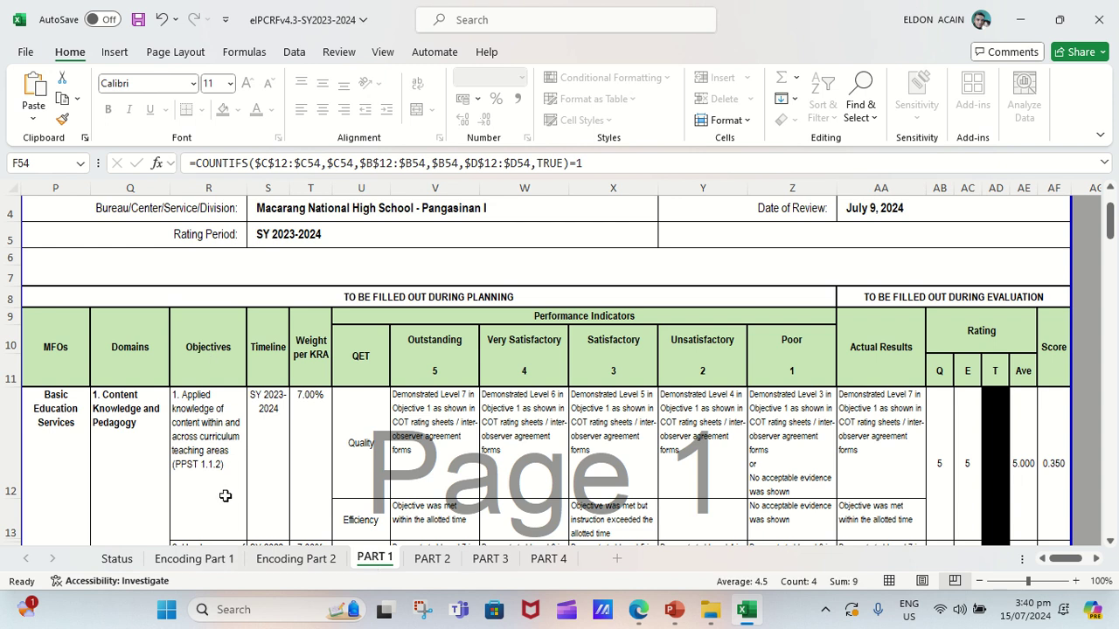
{"action": "left_click", "coordinate": [553, 560]}
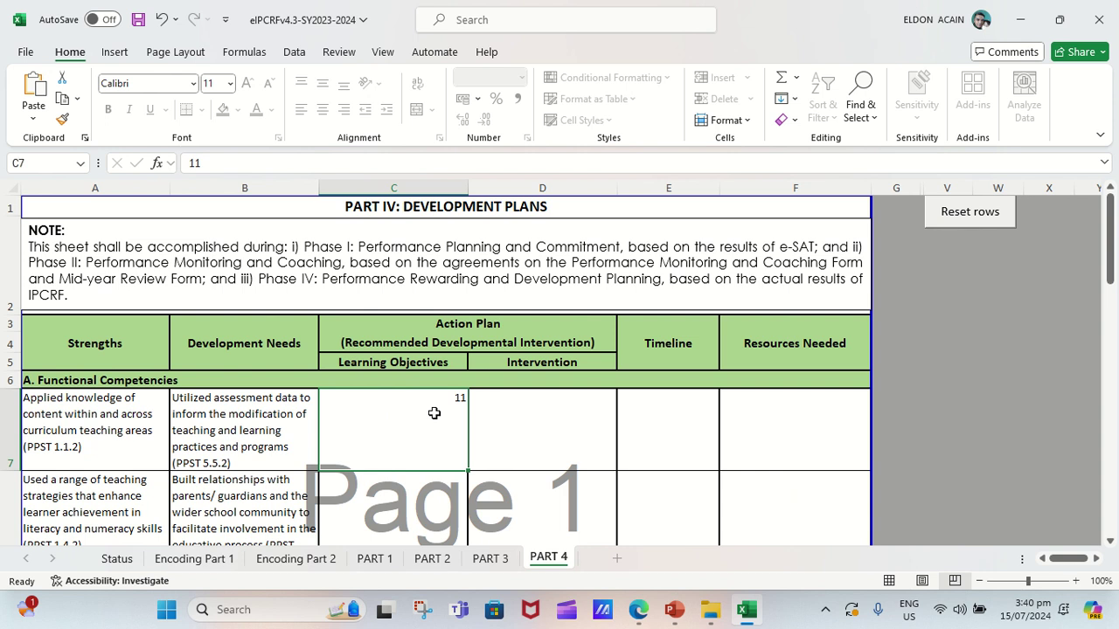
Enter in C7 '11. Utilizes assesment data to inform the modification of teaching and learning practices...'.
{"action": "type", "text": "11"}
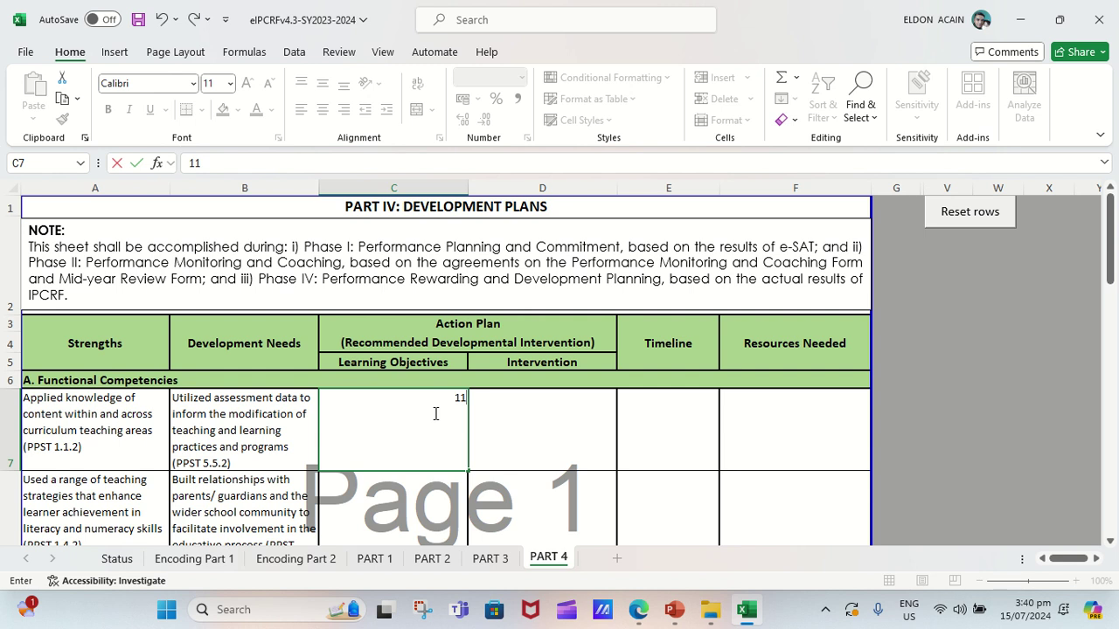
{"action": "type", "text": ". Utilizes assesment data"}
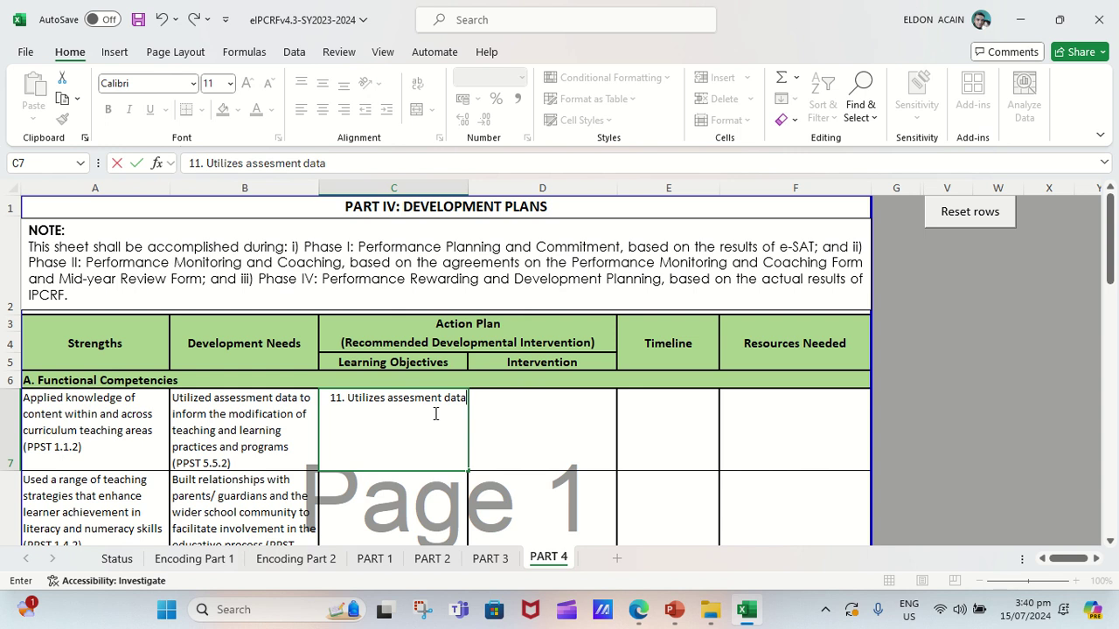
{"action": "type", "text": "to inform the mod"}
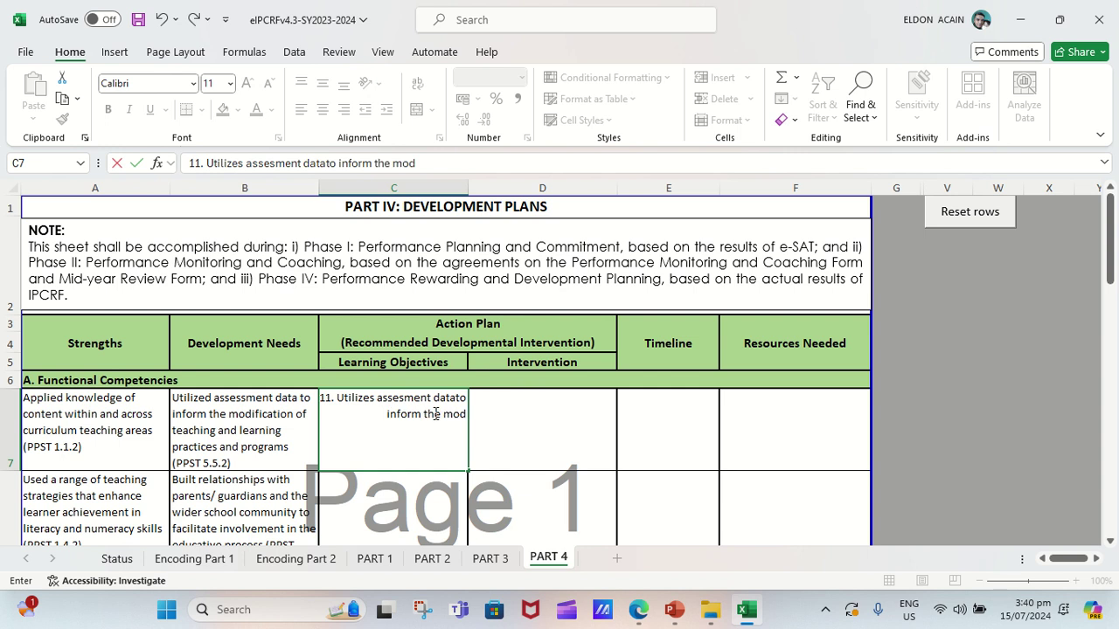
{"action": "type", "text": "ificat"}
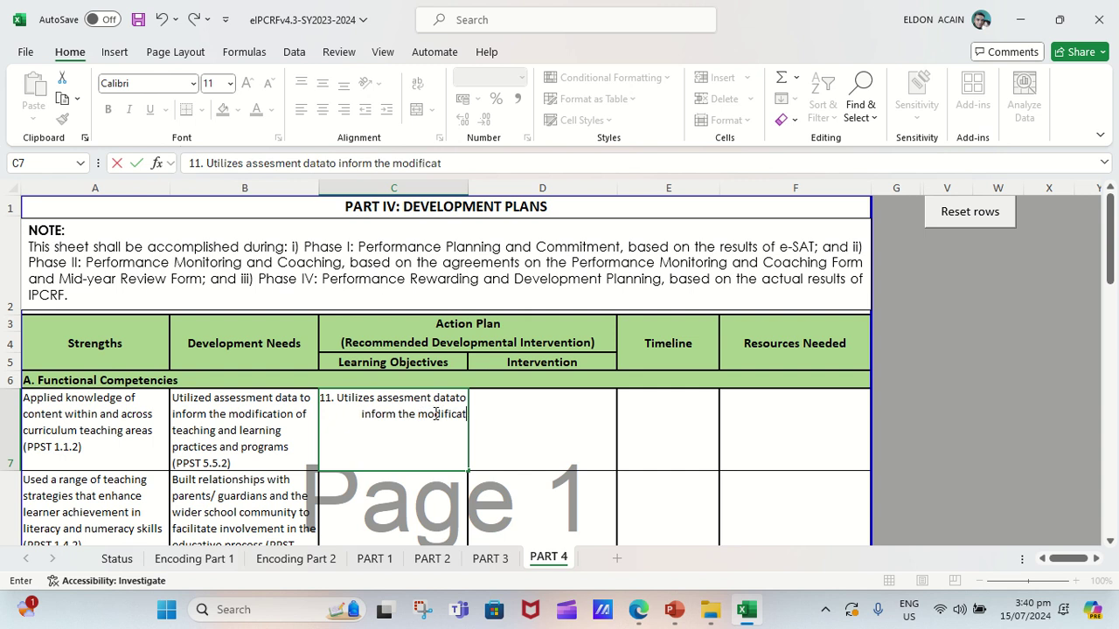
{"action": "type", "text": "ion of teaching"}
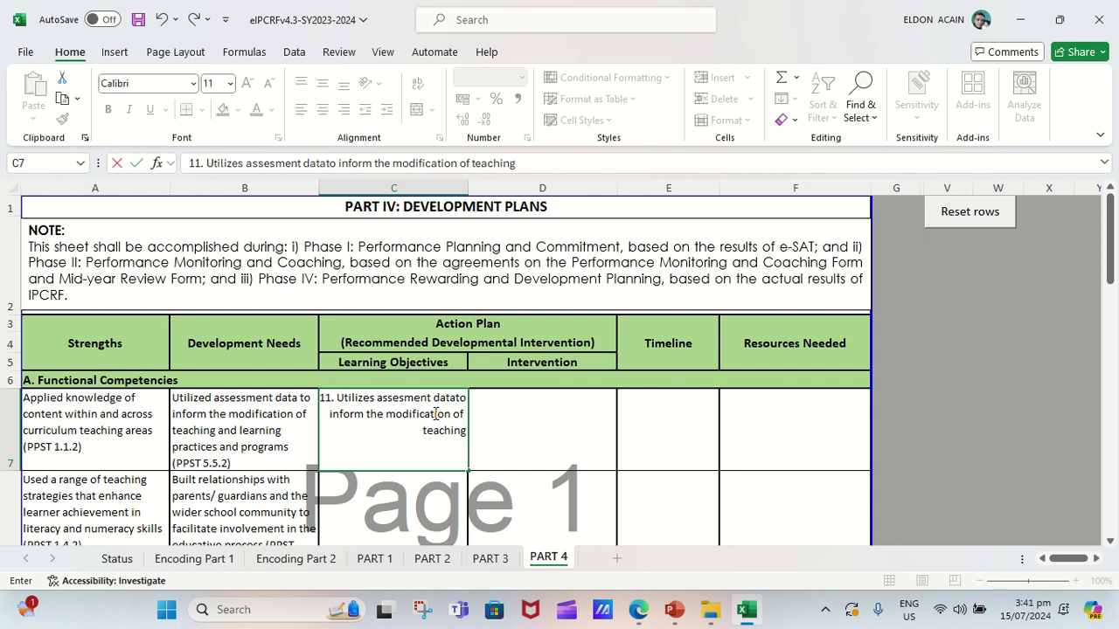
{"action": "type", "text": "and le"}
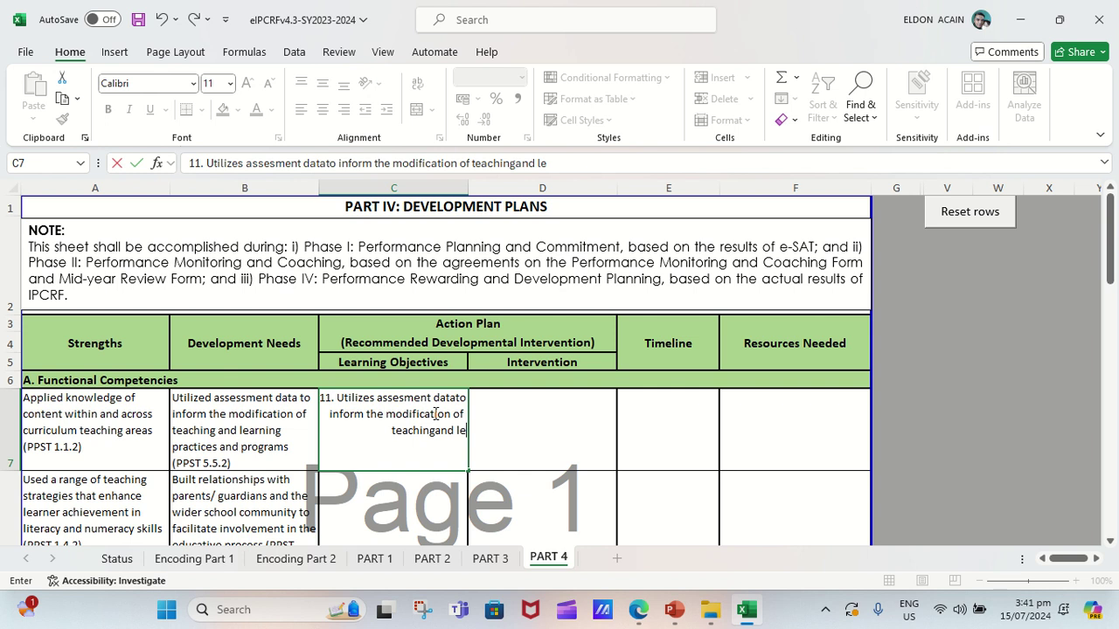
{"action": "type", "text": "arning"}
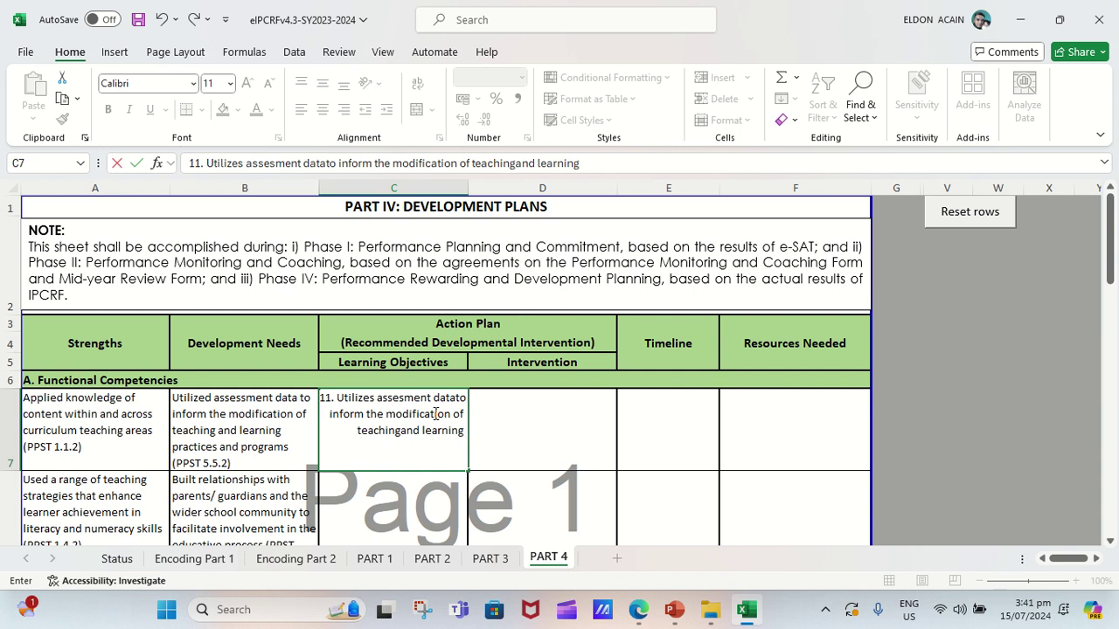
{"action": "type", "text": " prac"}
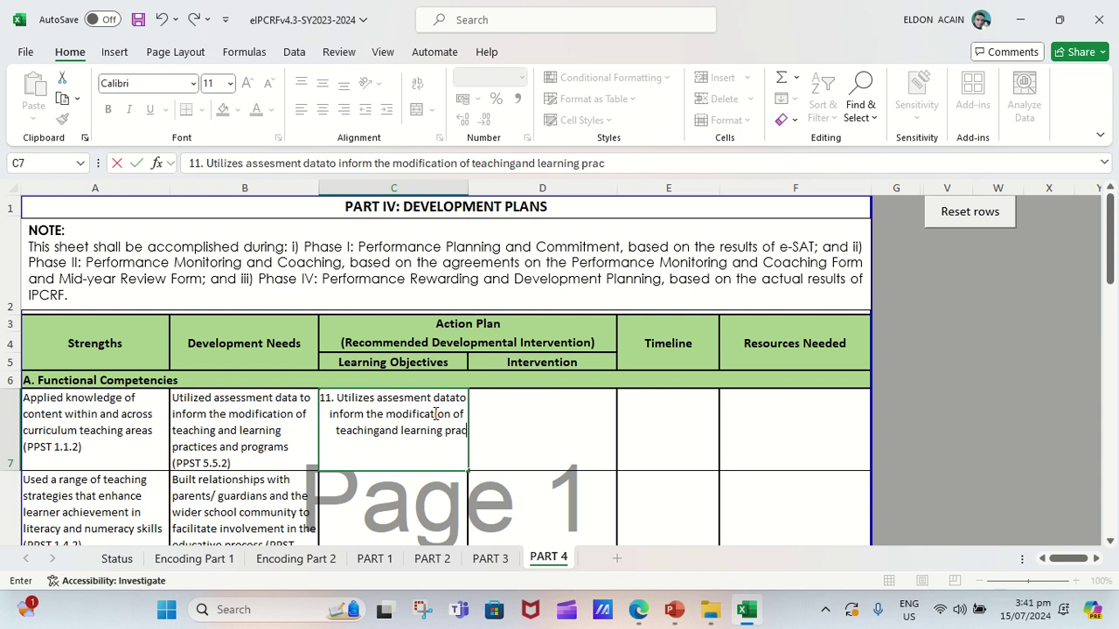
{"action": "type", "text": "tices pr"}
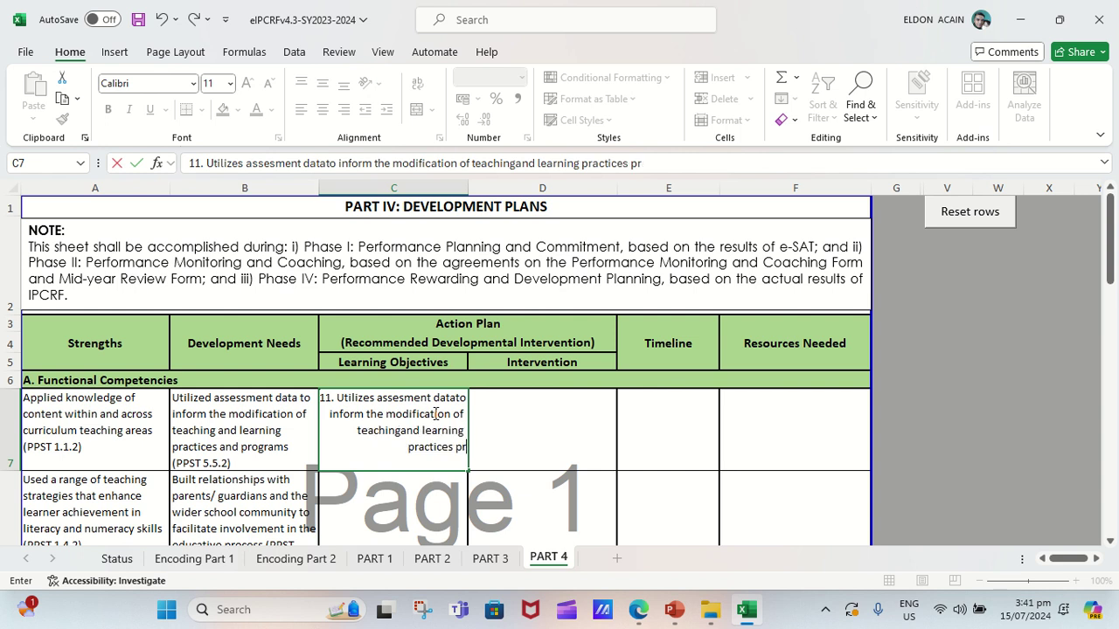
{"action": "type", "text": "ogra"}
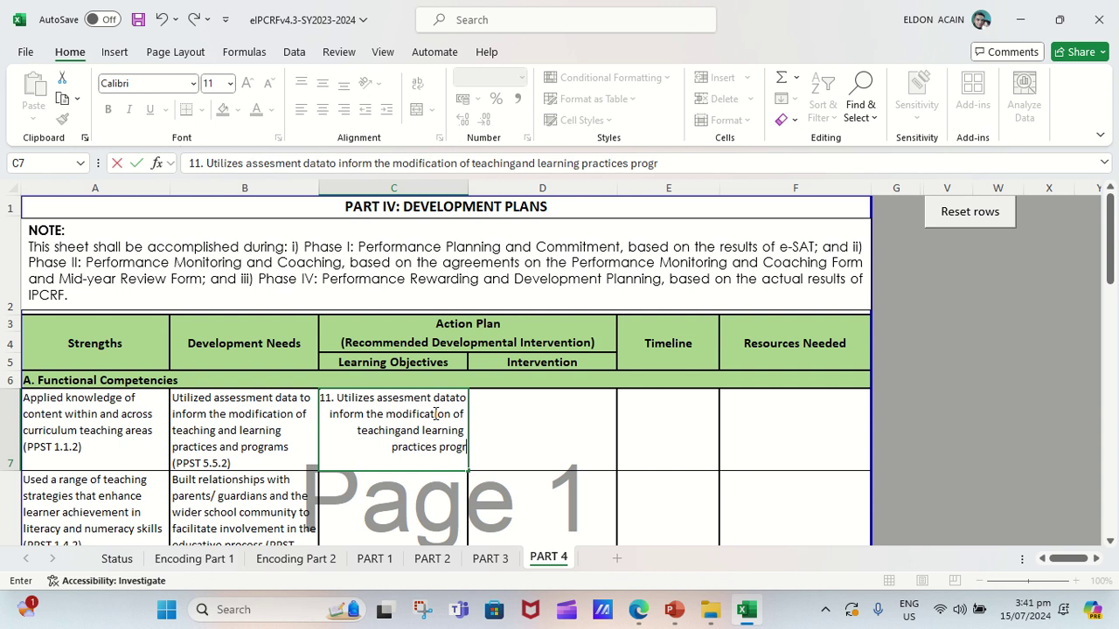